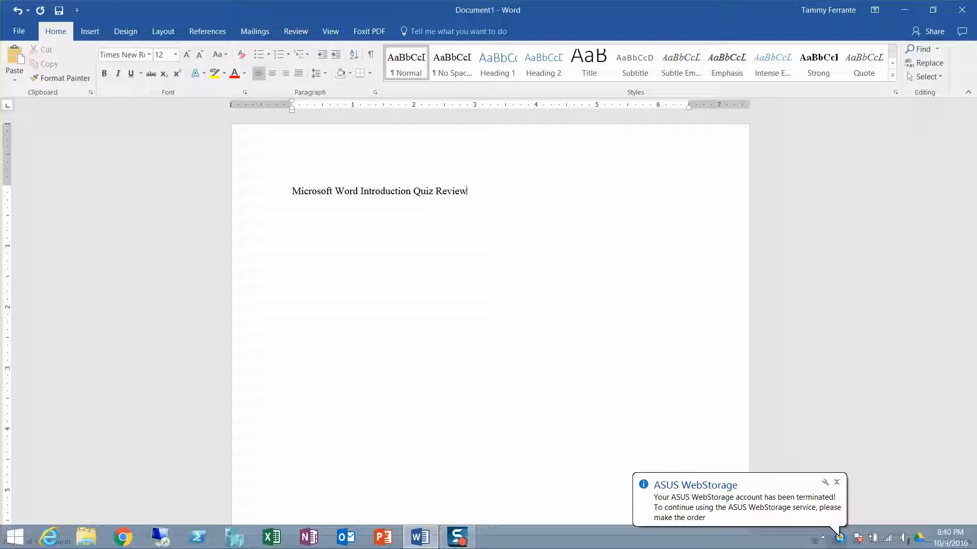
Dismiss the ASUS WebStorage notification and start a new line below the document title
click(836, 483)
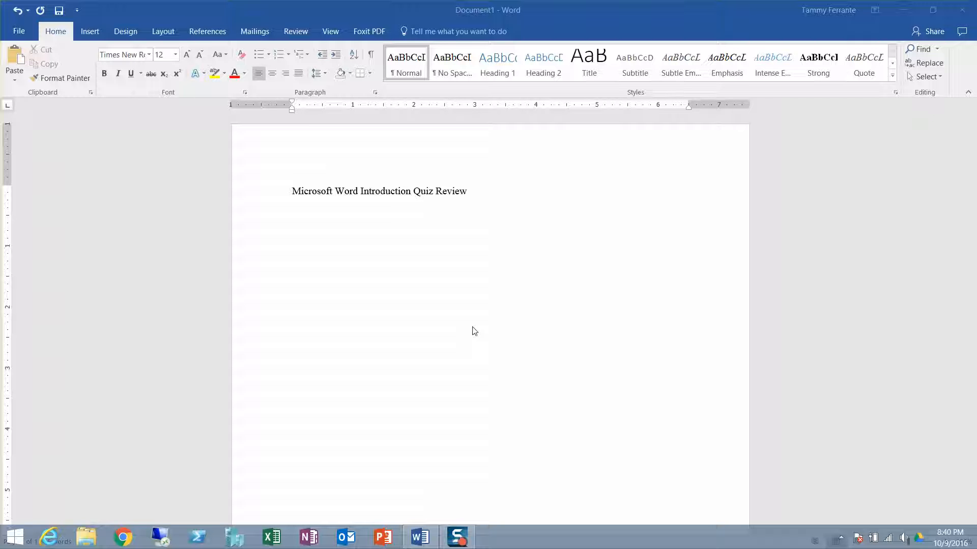
click(476, 198)
key(Return)
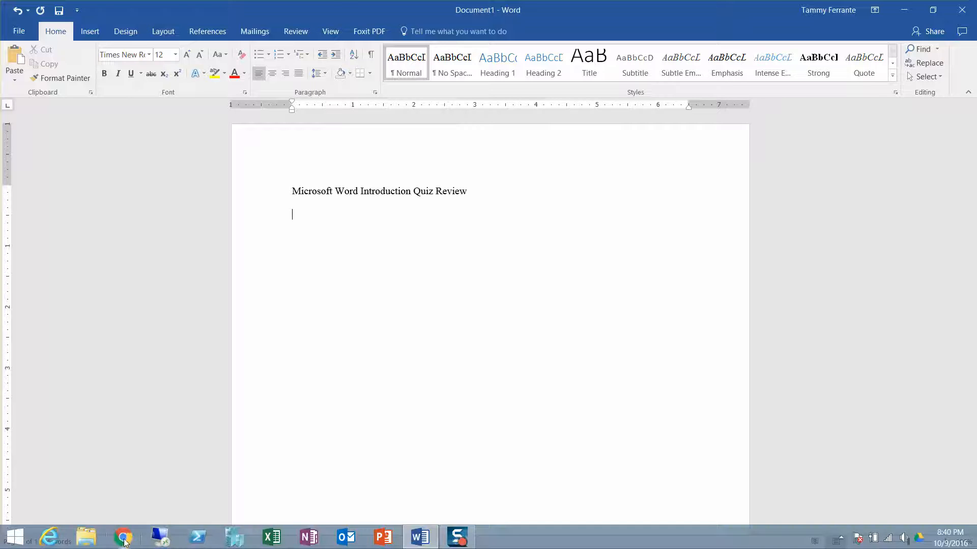
click(125, 534)
text(www.cnn.com)
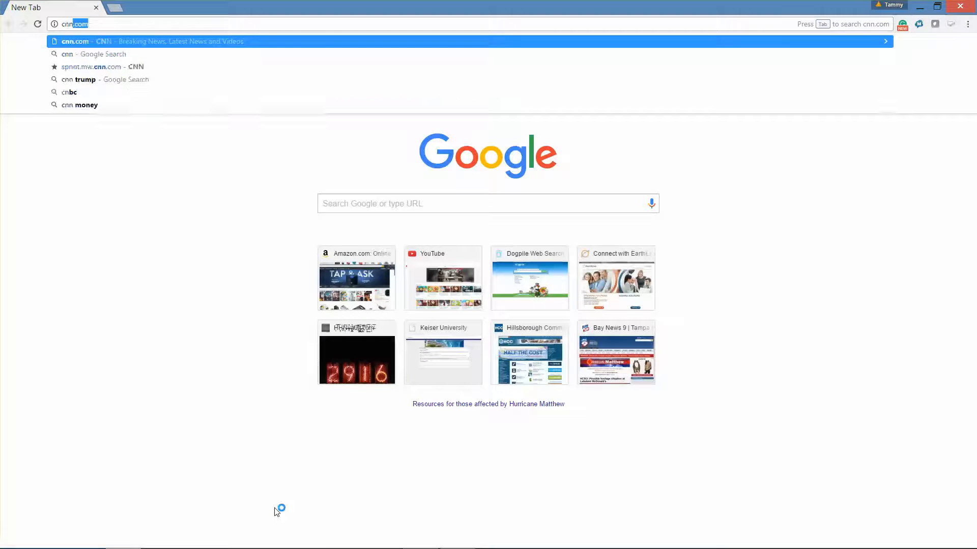
key(Return)
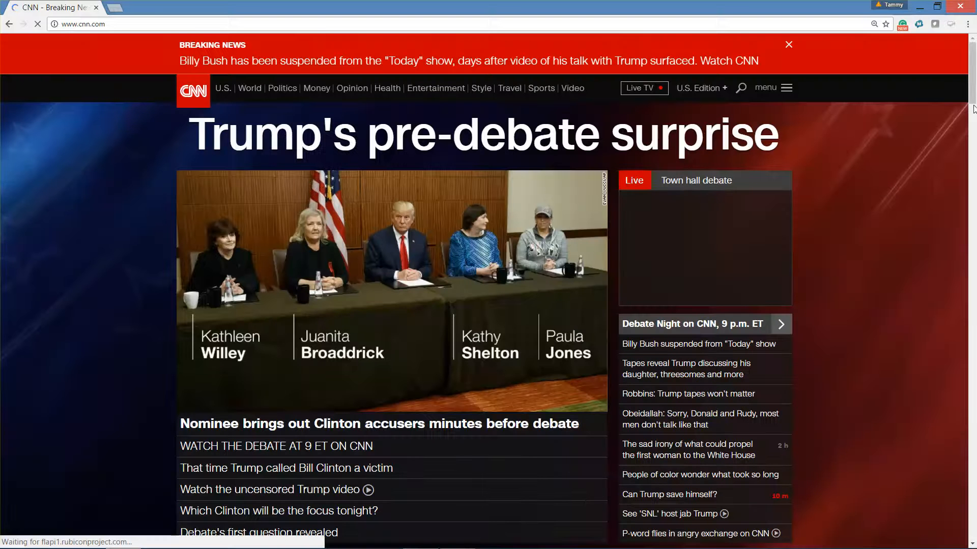
drag(973, 93, 972, 146)
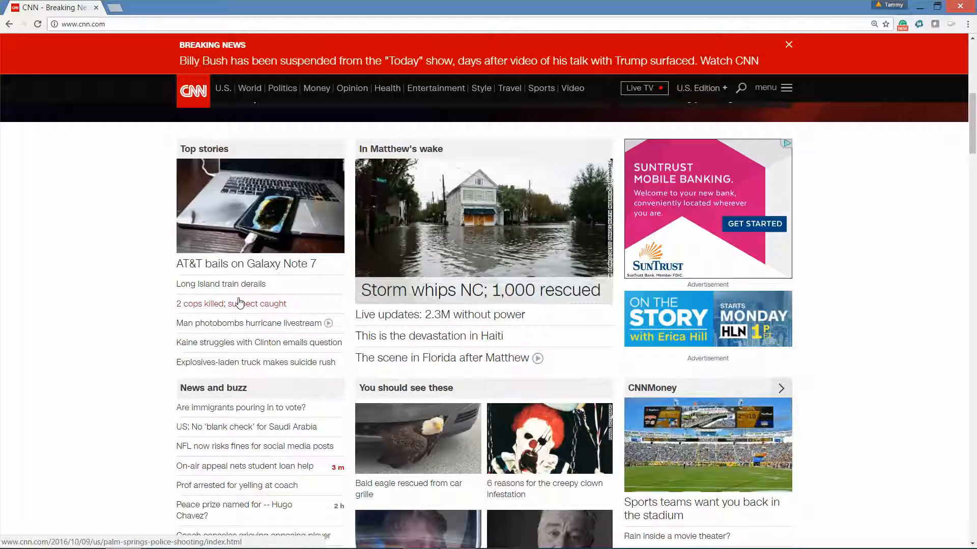
click(438, 357)
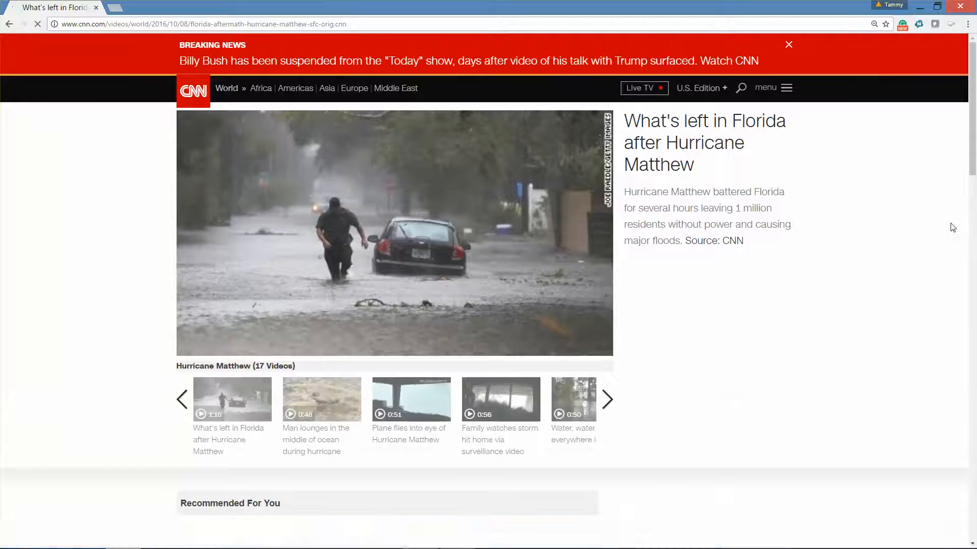
Copy the headline and summary of the Hurricane Matthew story, excluding the source, and pause the video
drag(972, 152, 972, 162)
scroll(972, 166, down, 14)
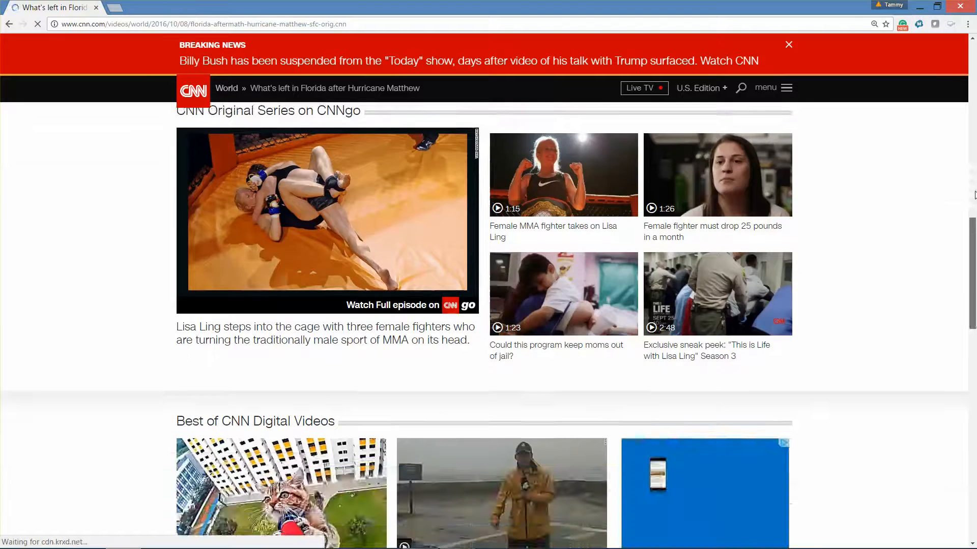
drag(976, 196, 972, 119)
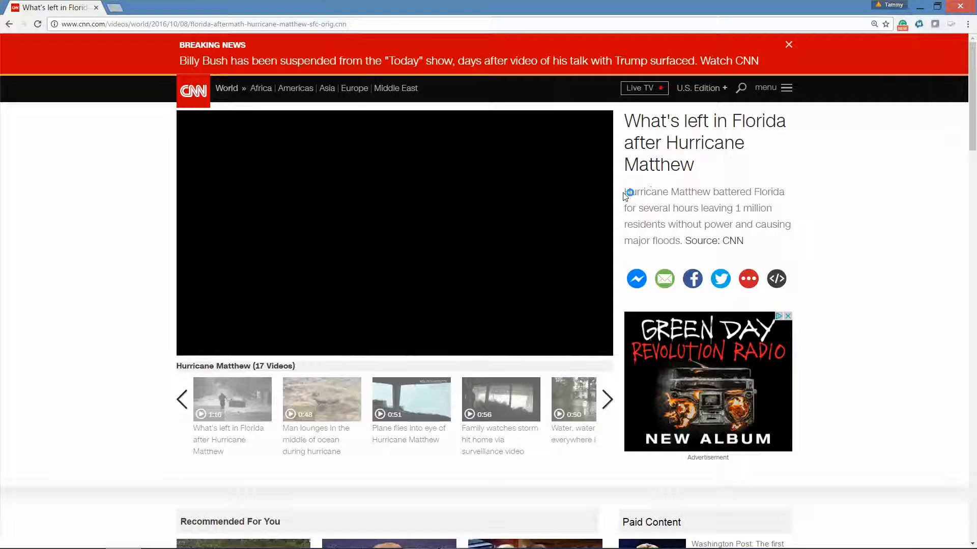
drag(626, 195, 669, 209)
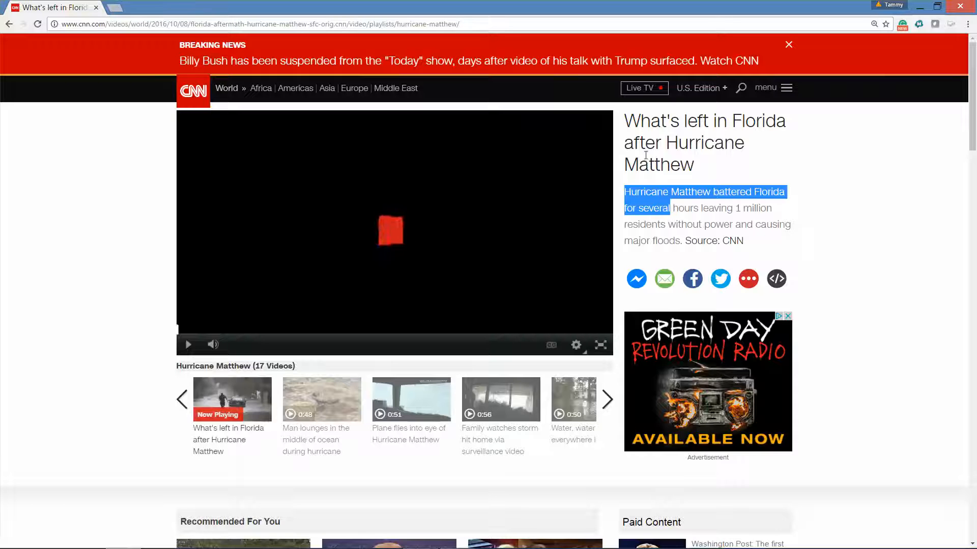
drag(624, 122, 682, 246)
key(ctrl+c)
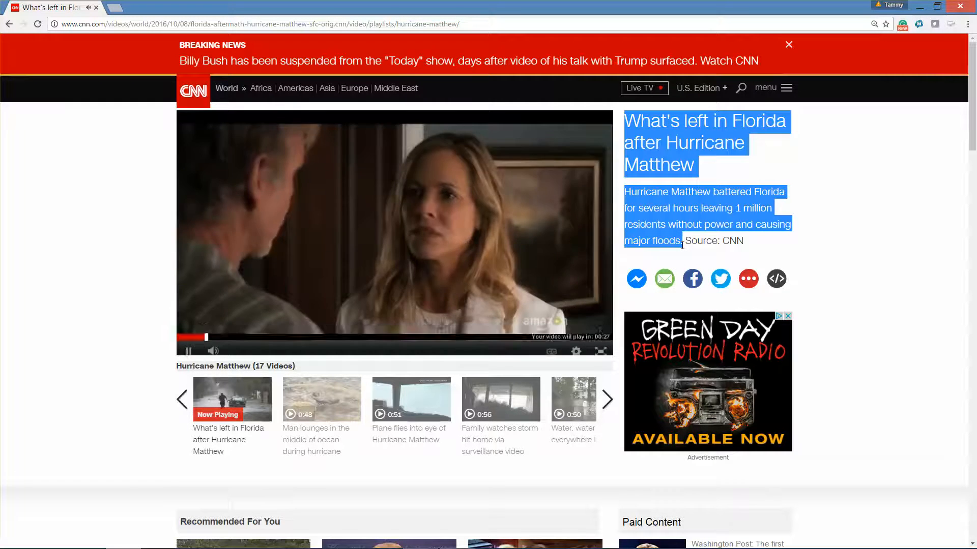
click(188, 346)
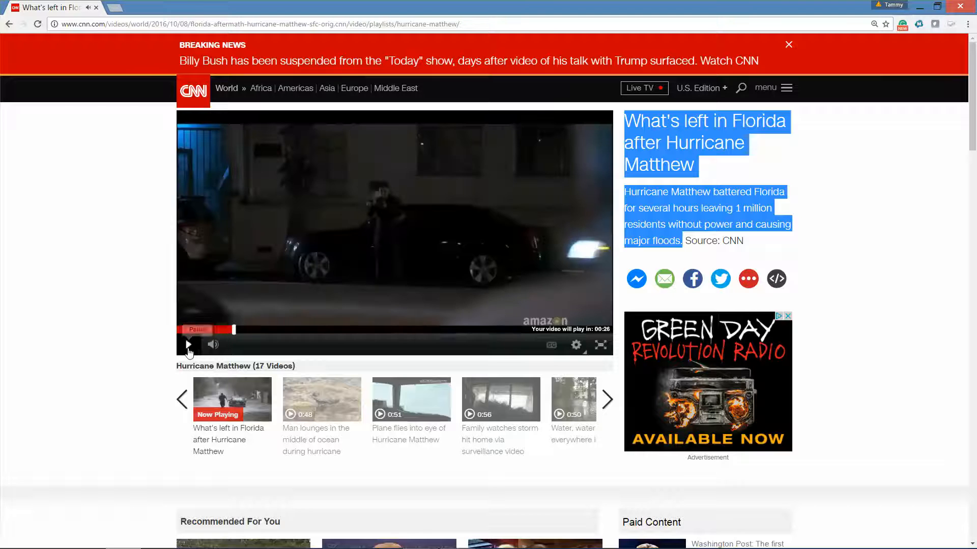
Switch back to Word, paste the copied text below the title and add a "Retrieved from" line with the story's URL
click(920, 7)
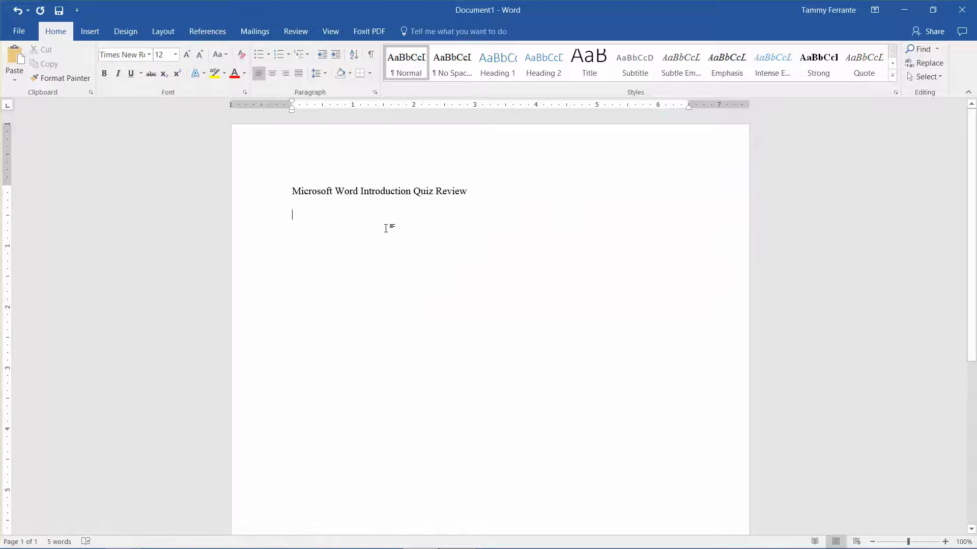
key(ctrl+v)
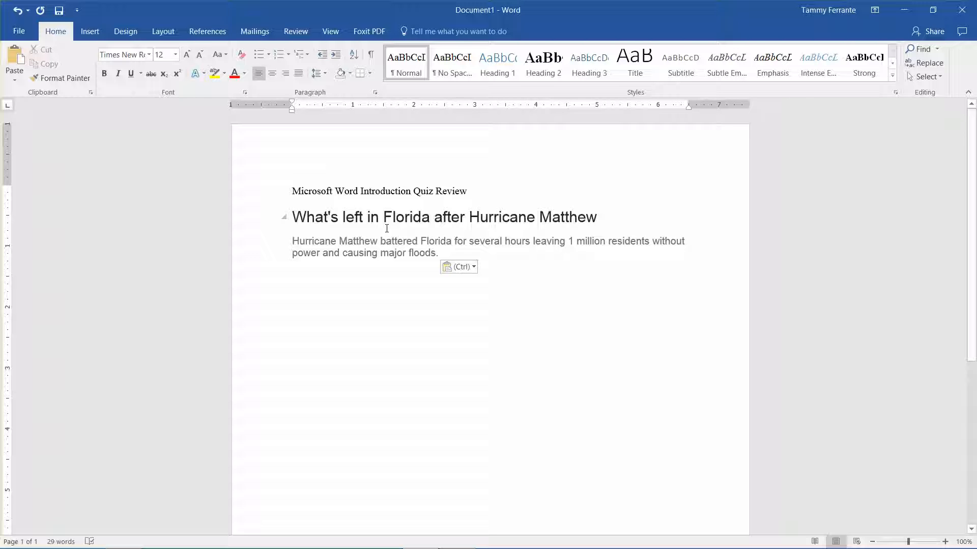
key(Return)
mouse_move(159, 547)
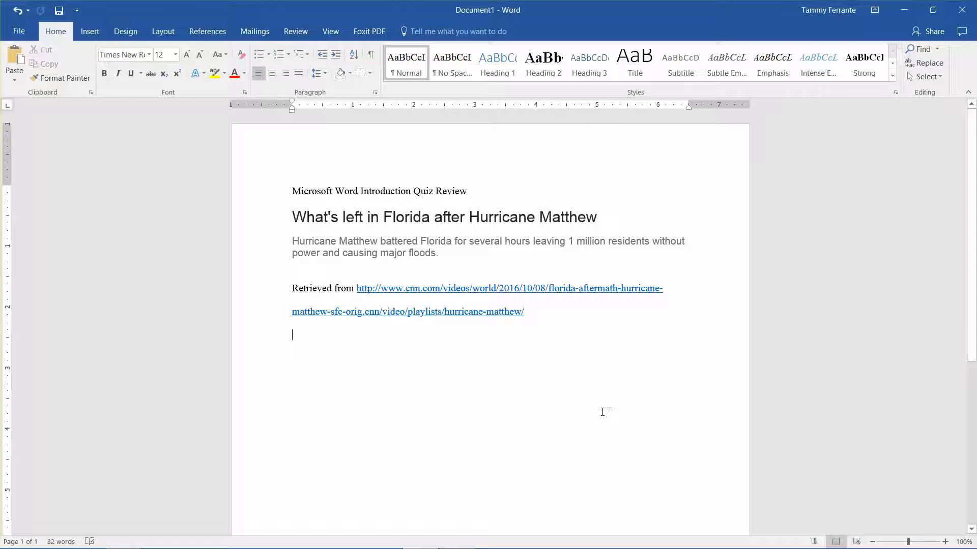
Set all text in the document to Times New Roman, size 14
key(ctrl+a)
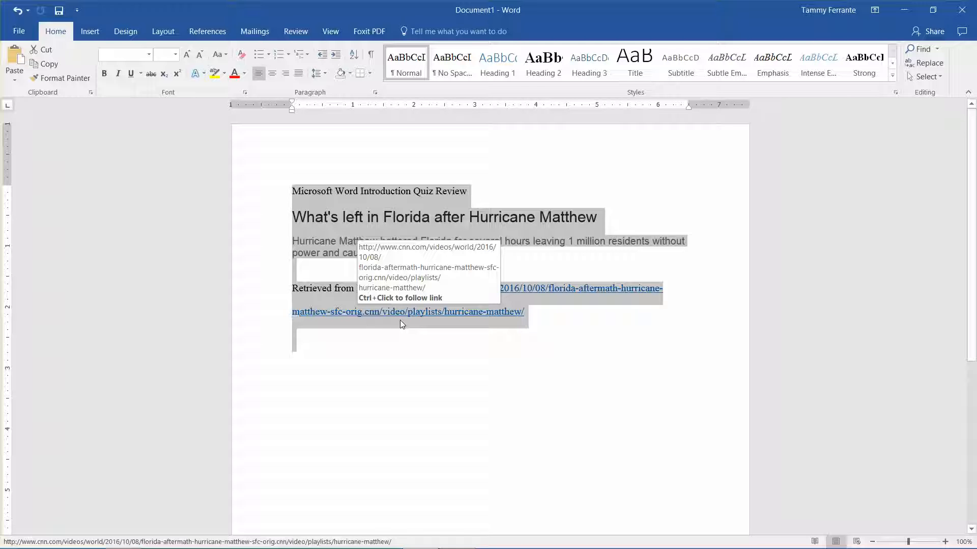
click(149, 55)
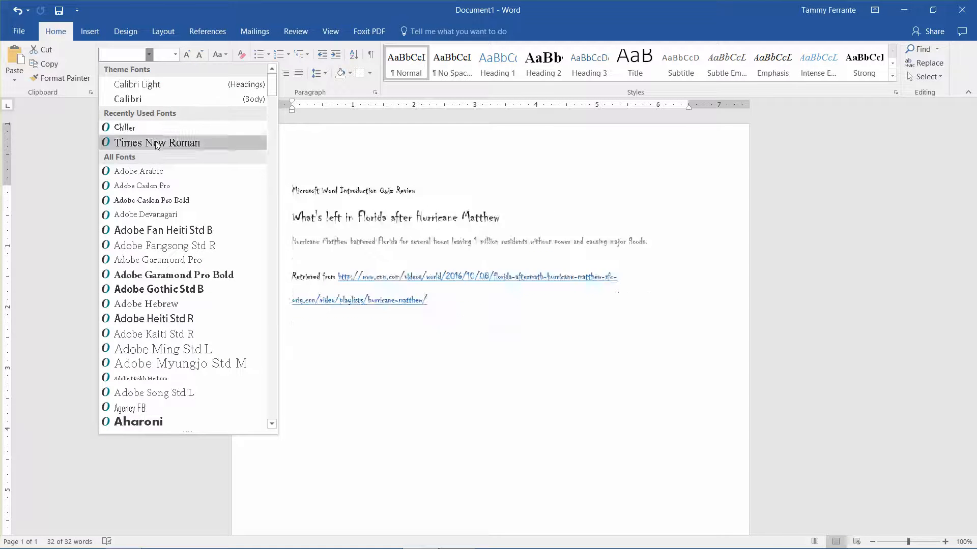
text(Times New Ro)
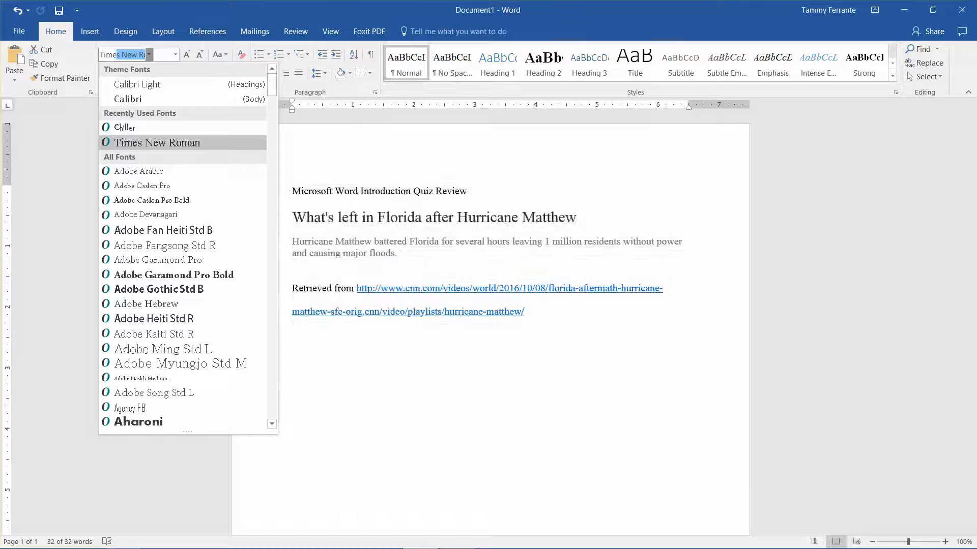
key(Return)
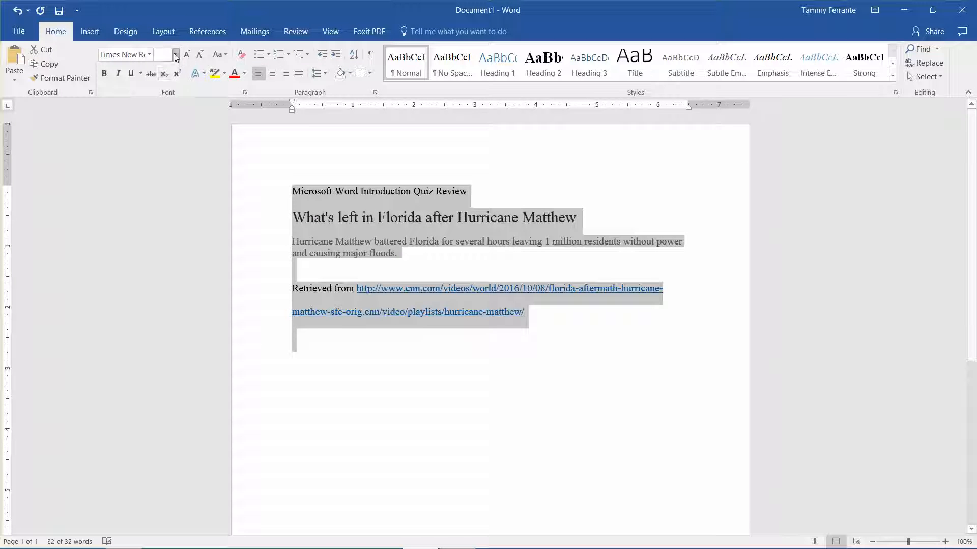
click(175, 55)
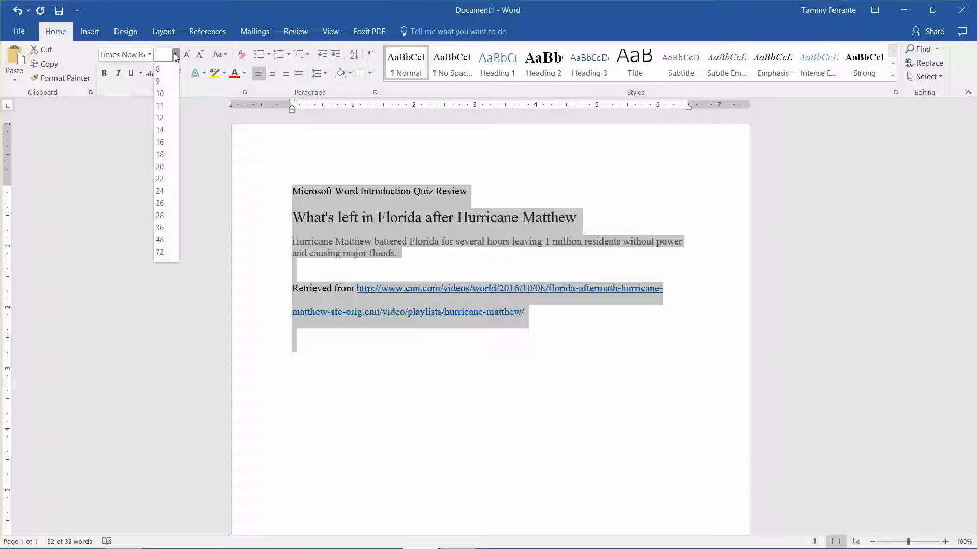
click(160, 131)
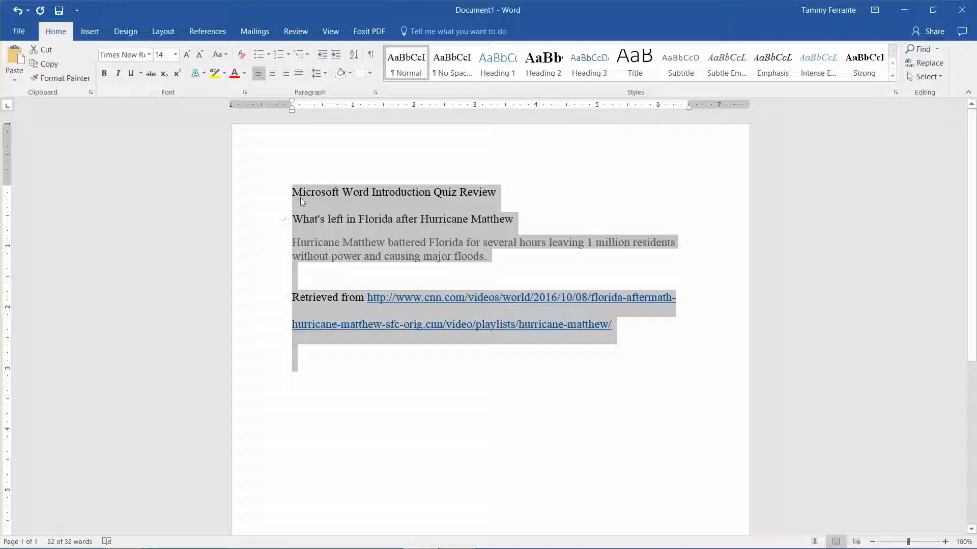
Change the font color of all the text, including the link, to black
click(245, 73)
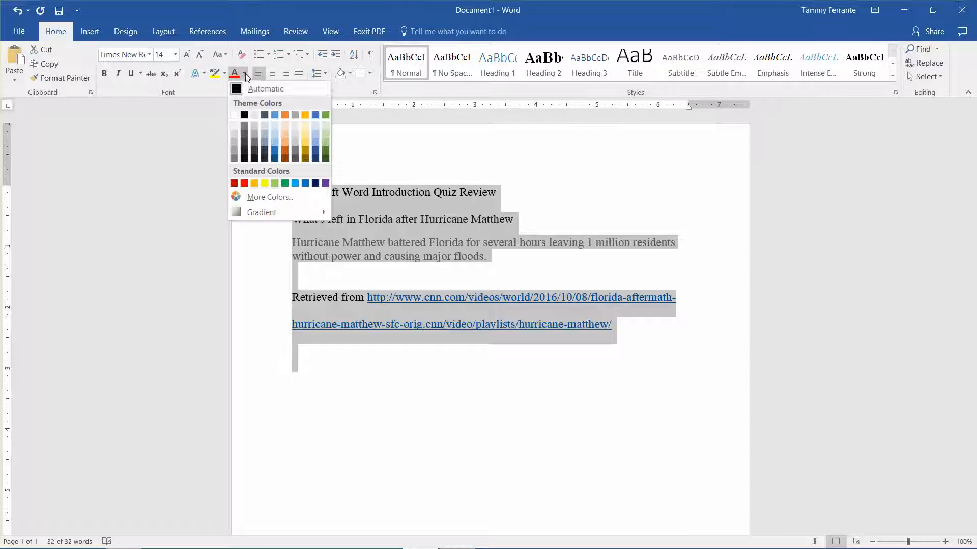
click(244, 116)
click(405, 263)
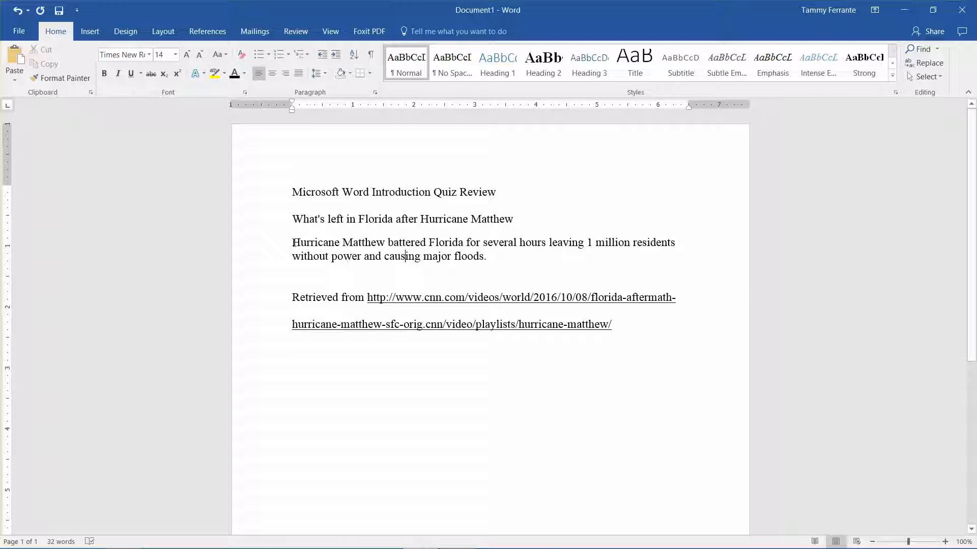
Enlarge the Hurricane Matthew summary paragraph by three font-size increments to 20 and shrink it back to 14
drag(293, 244, 494, 259)
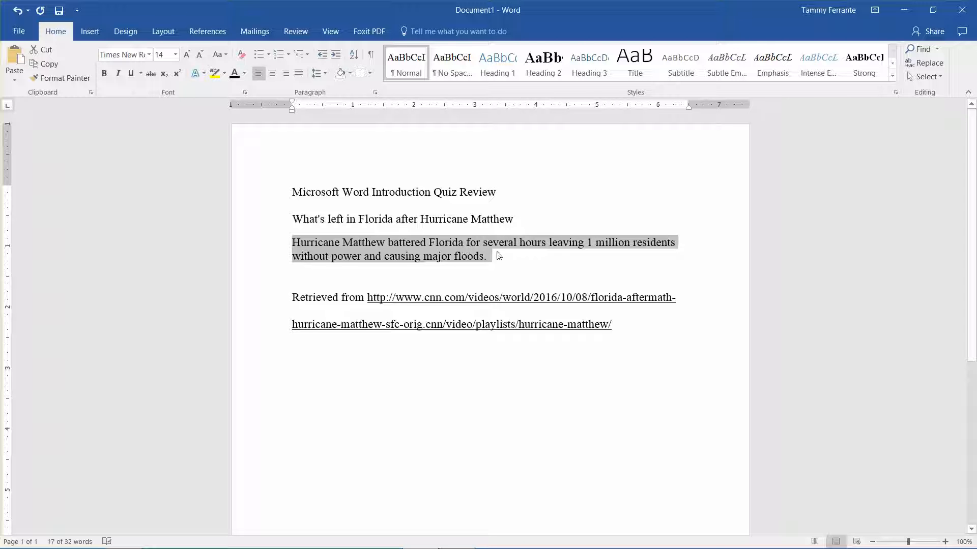
click(188, 55)
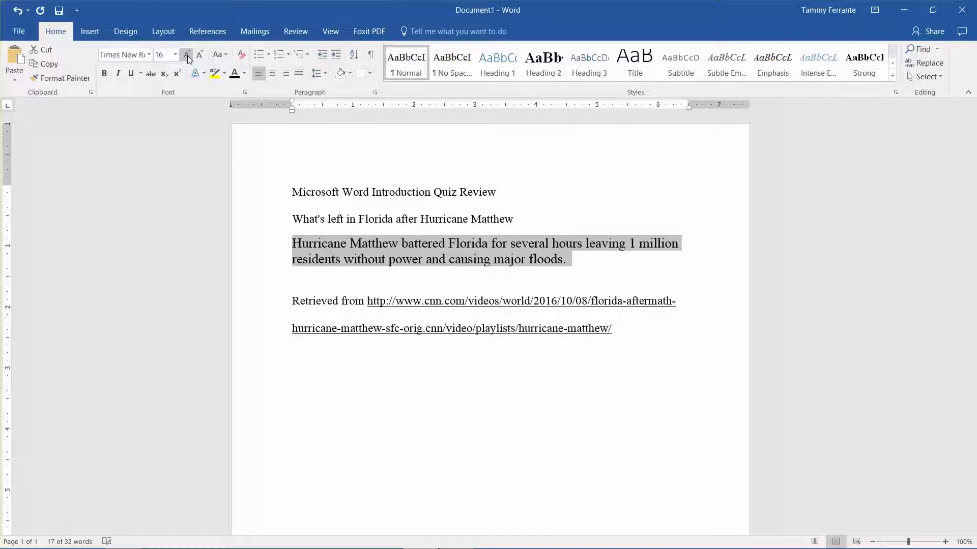
click(188, 56)
click(187, 56)
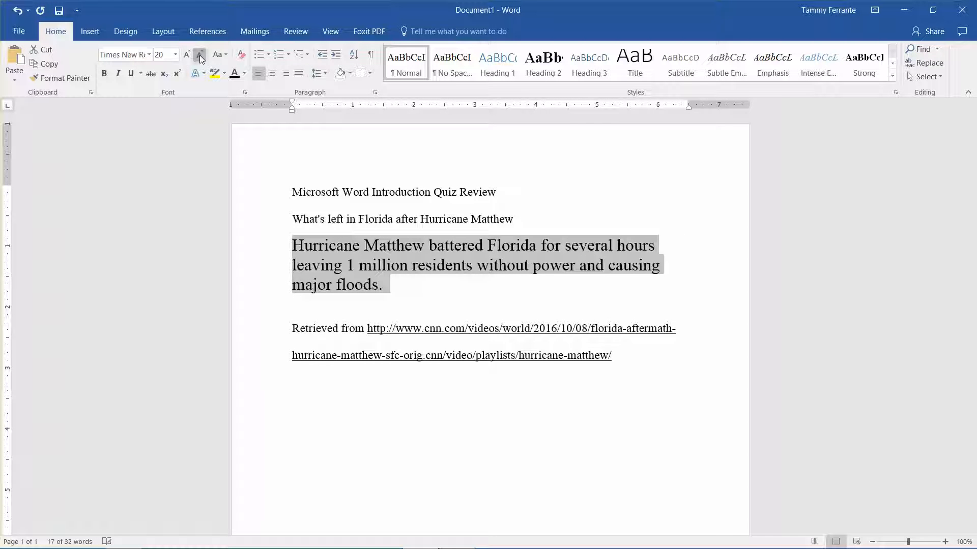
click(200, 55)
click(199, 55)
click(199, 55)
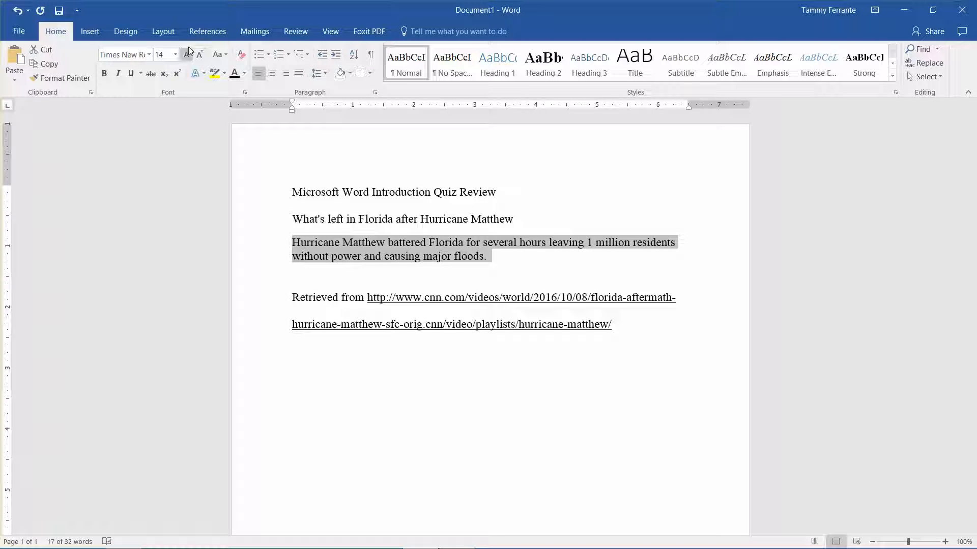
Apply the Narrow margin preset, with 0.5" on all sides, to the document
click(172, 35)
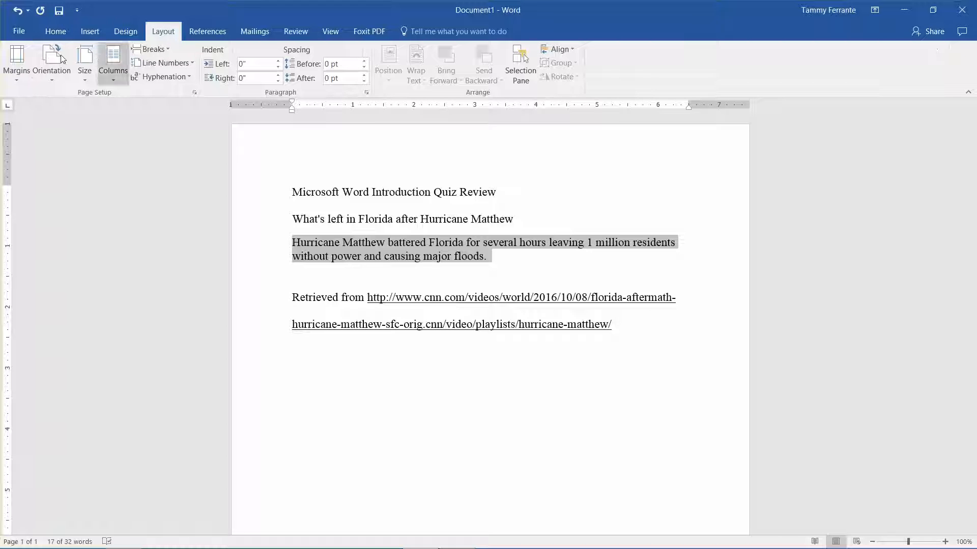
click(24, 66)
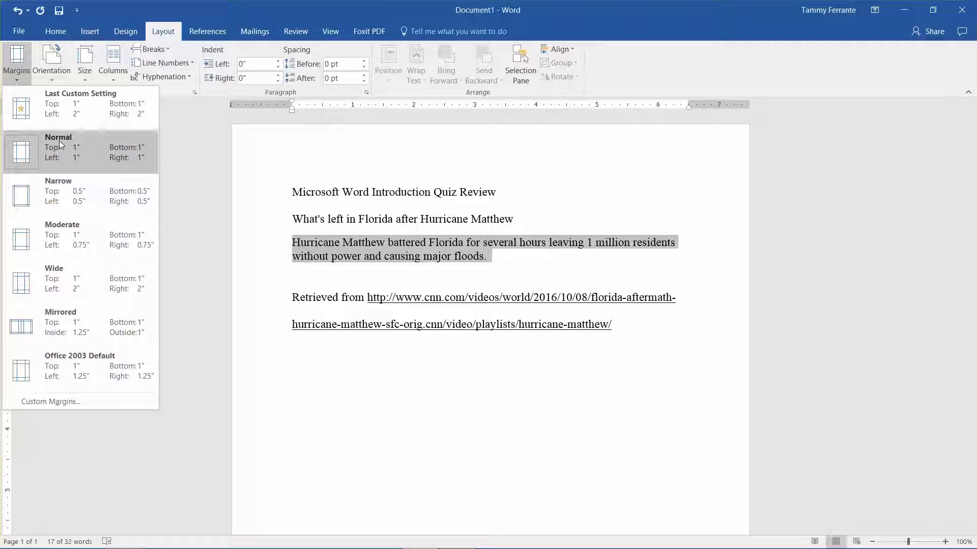
click(80, 194)
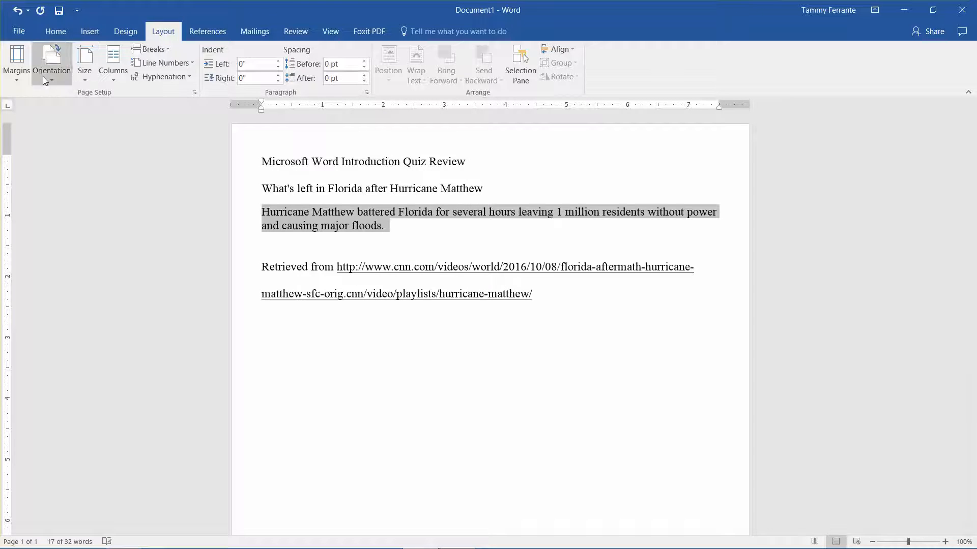
Apply the last custom margins, 1" top and bottom and 2" left and right, and add a blank line above "Retrieved from"
click(21, 77)
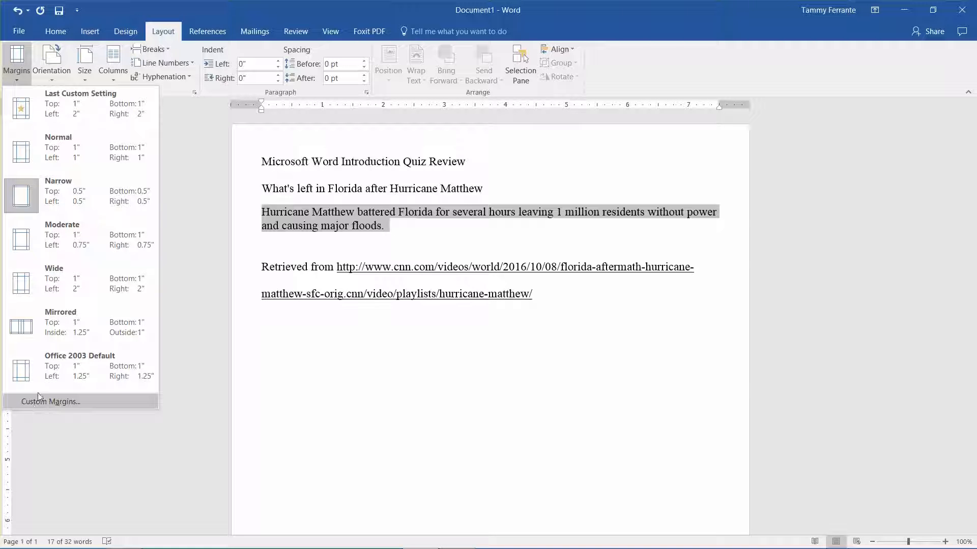
click(105, 112)
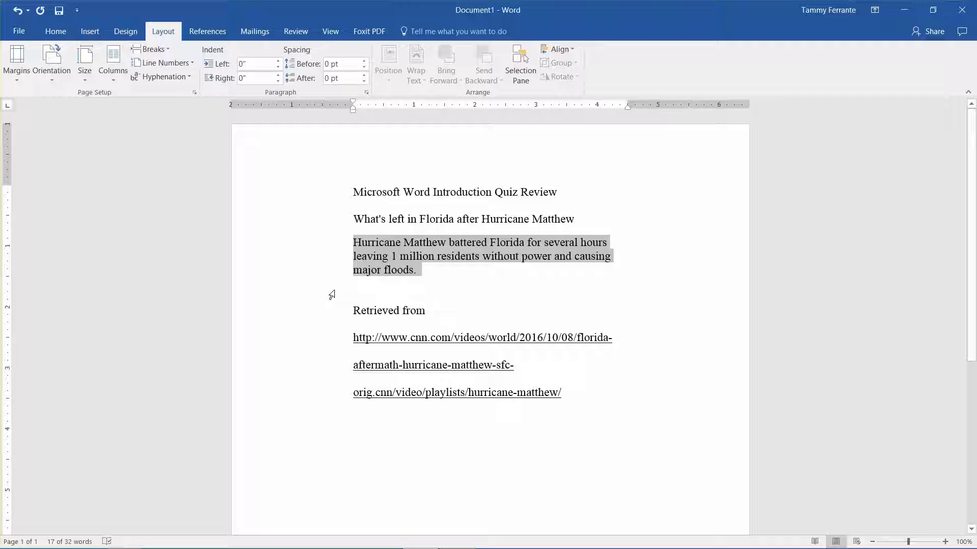
click(430, 278)
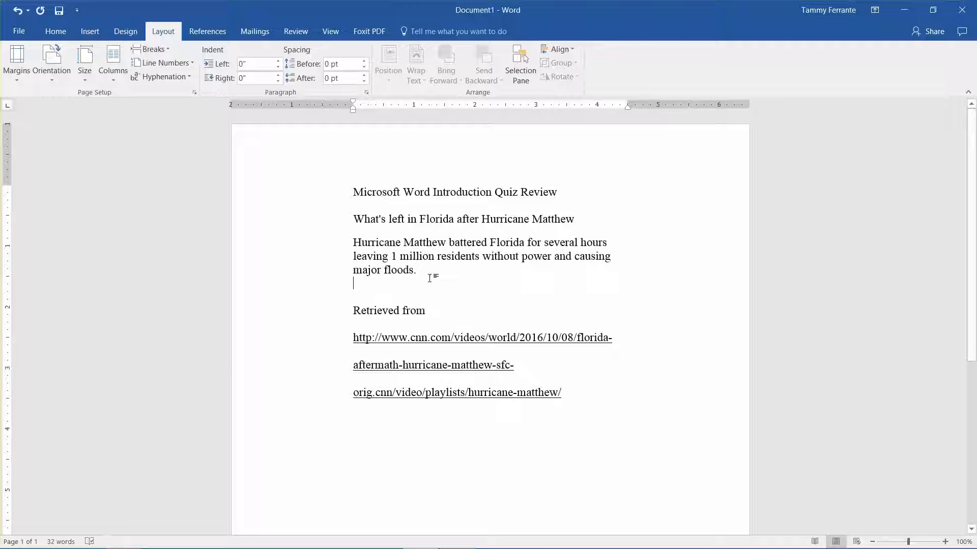
key(Return)
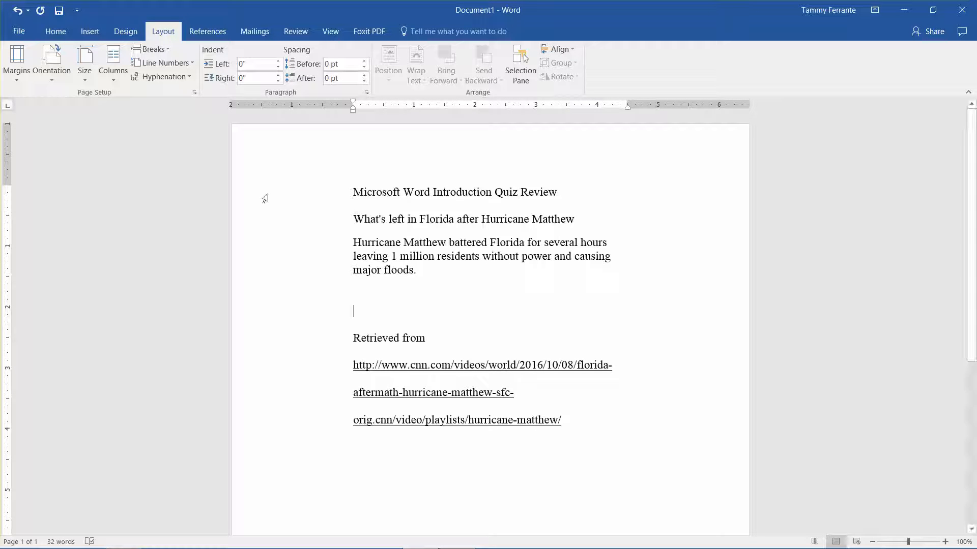
Apply the Normal margin preset, with 1" on all sides, to the document
click(44, 36)
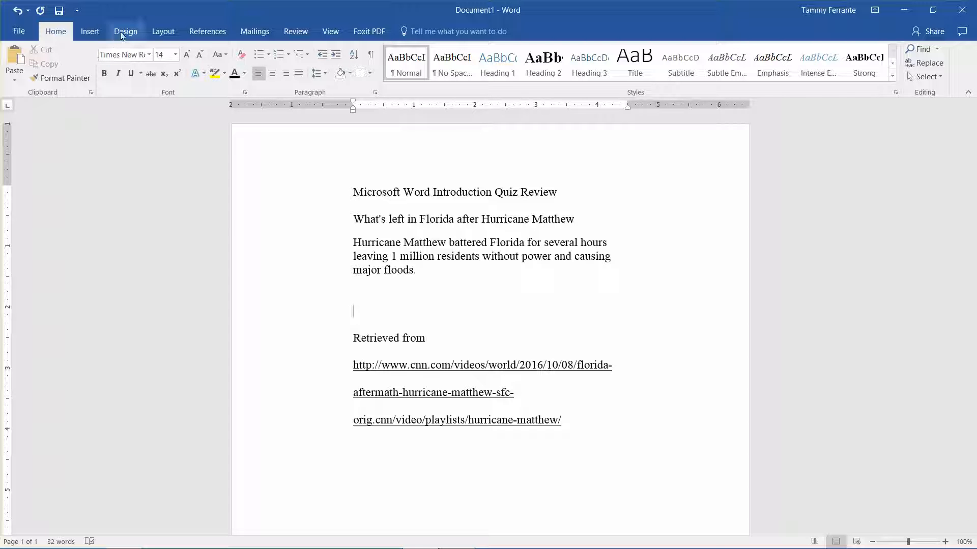
click(152, 40)
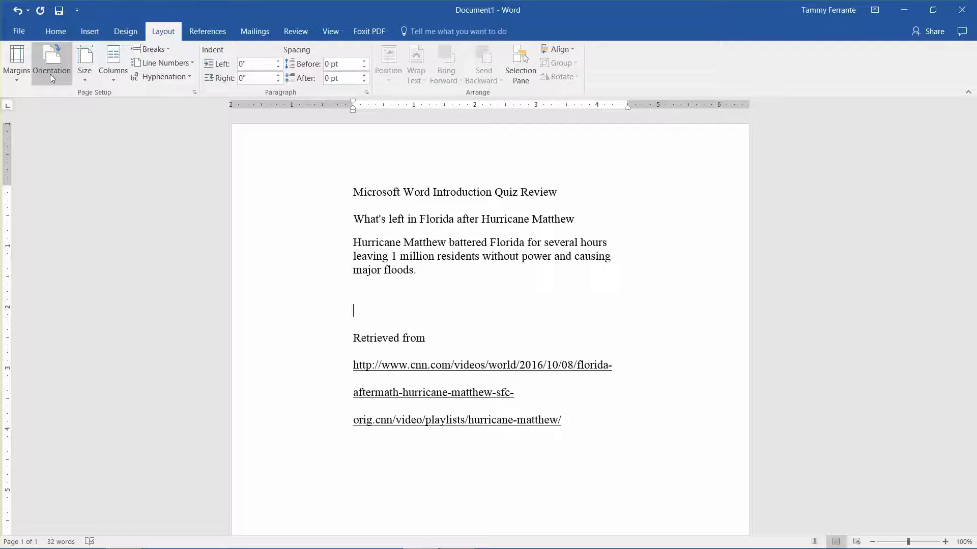
click(22, 76)
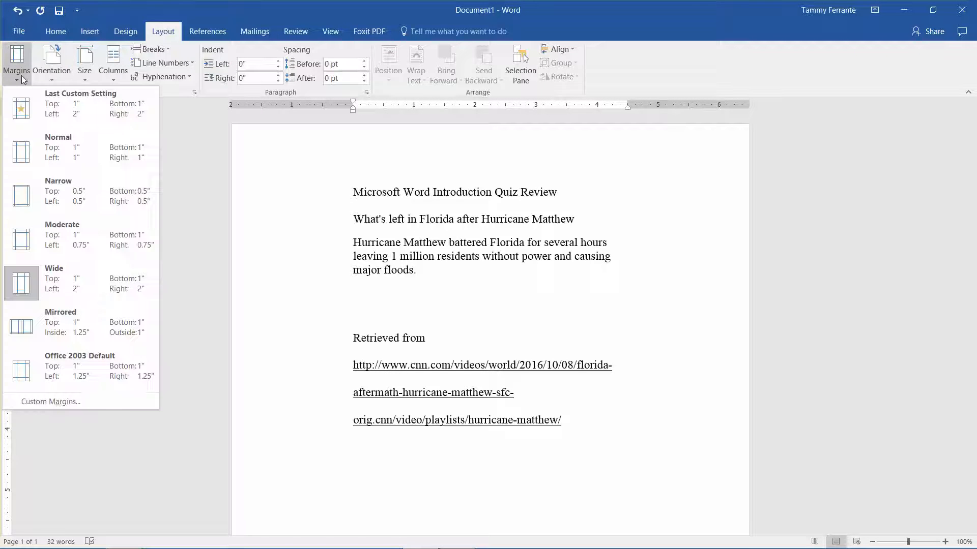
click(51, 149)
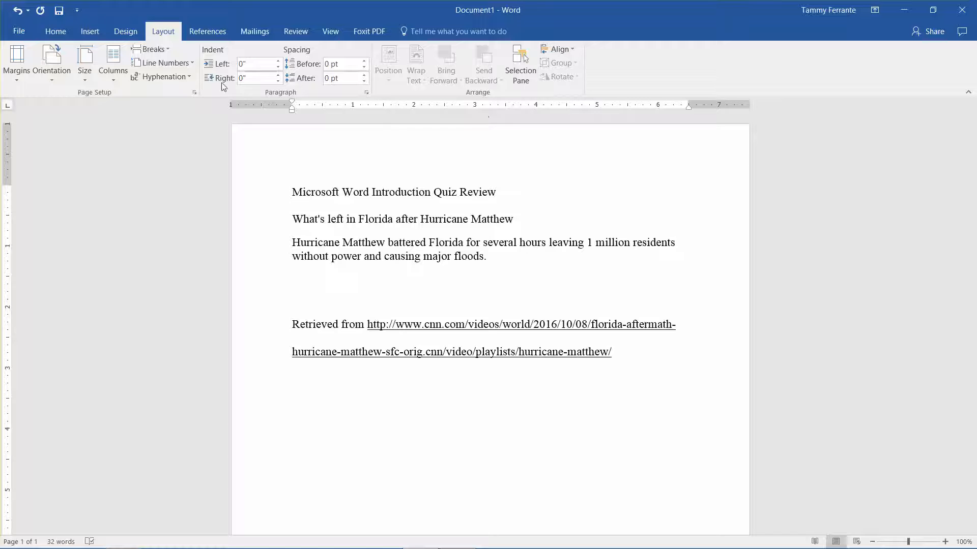
click(331, 32)
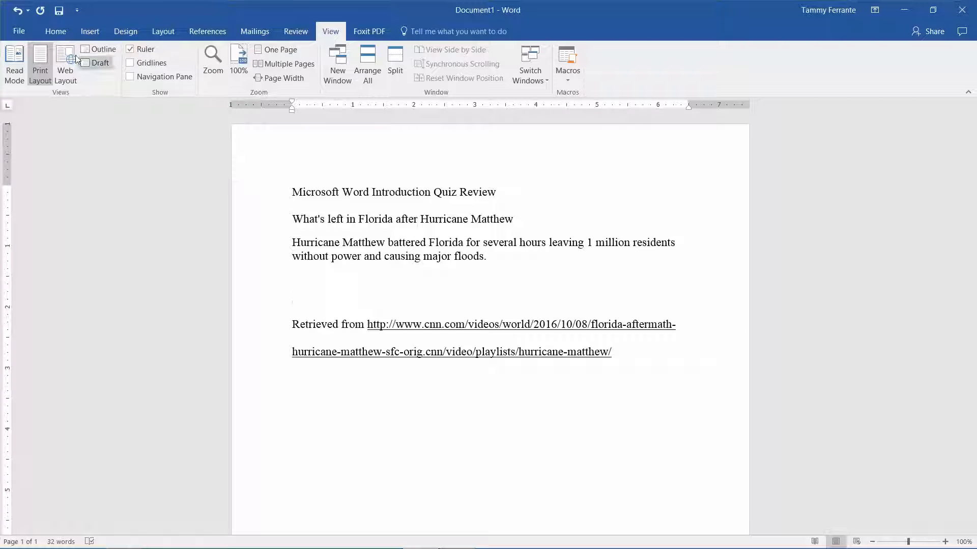
click(54, 33)
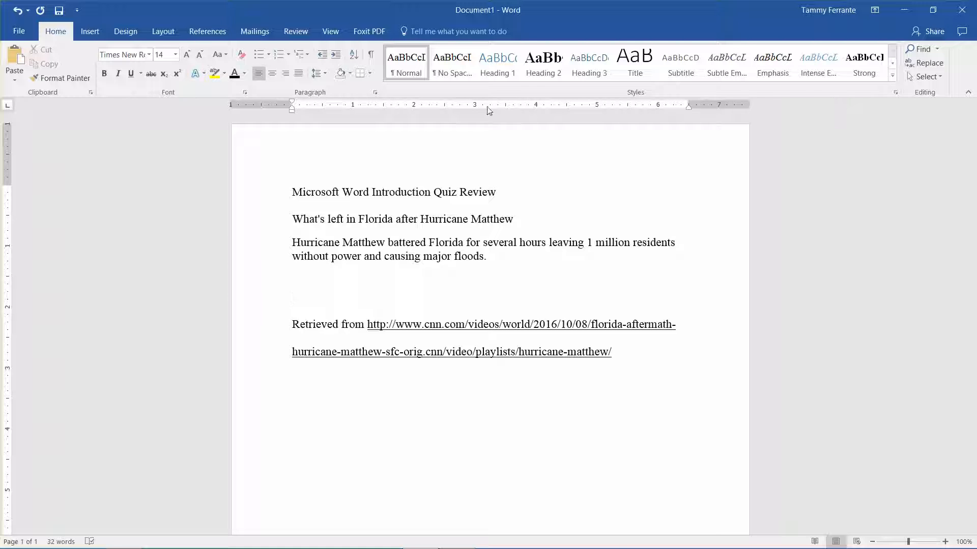
click(91, 31)
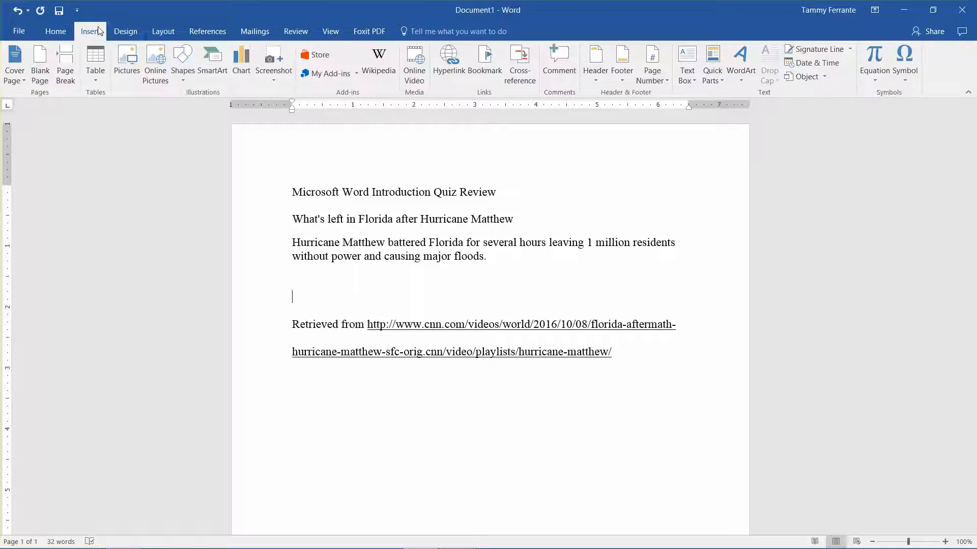
click(124, 32)
click(160, 35)
click(243, 35)
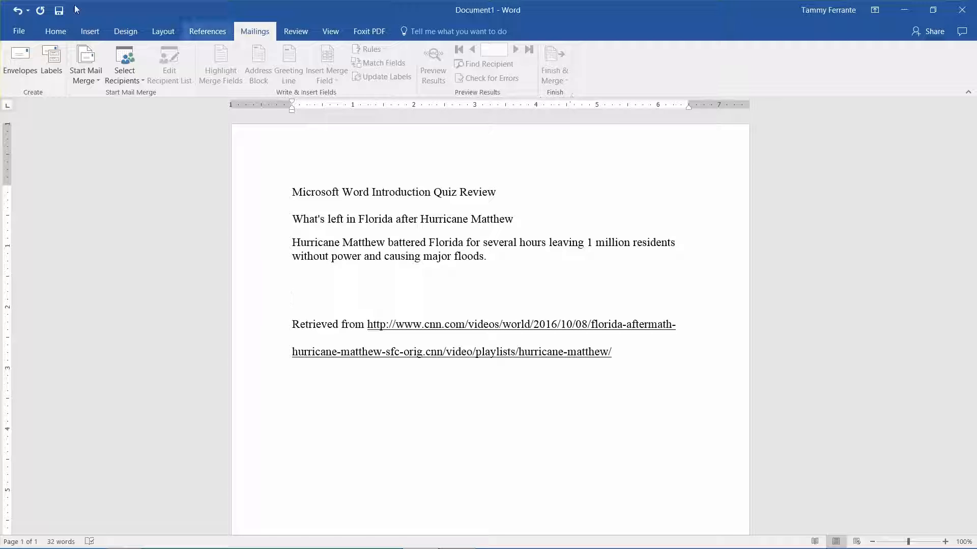
Set a left tab stop at 0.5" and a center tab stop at 2" for the blank line above "Retrieved from"
click(59, 33)
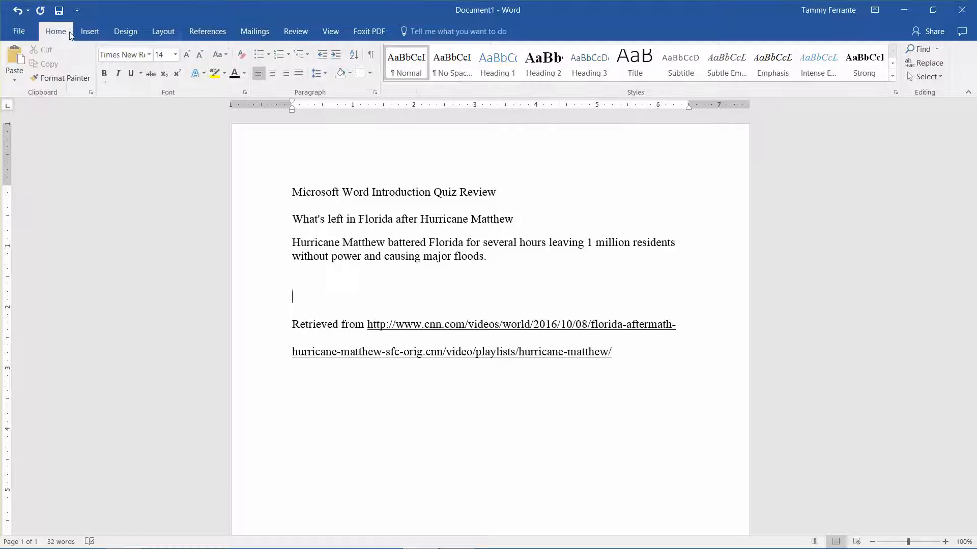
click(377, 93)
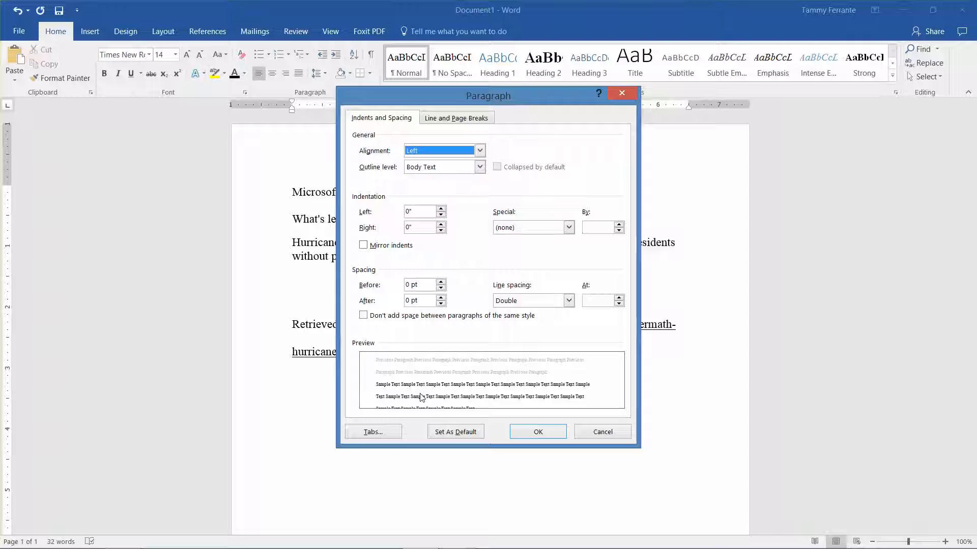
click(373, 432)
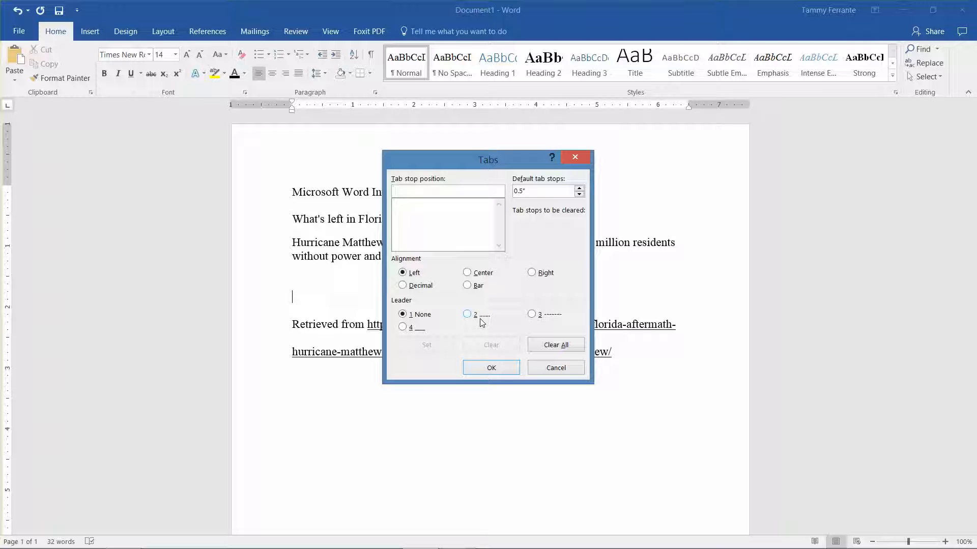
text(.5)
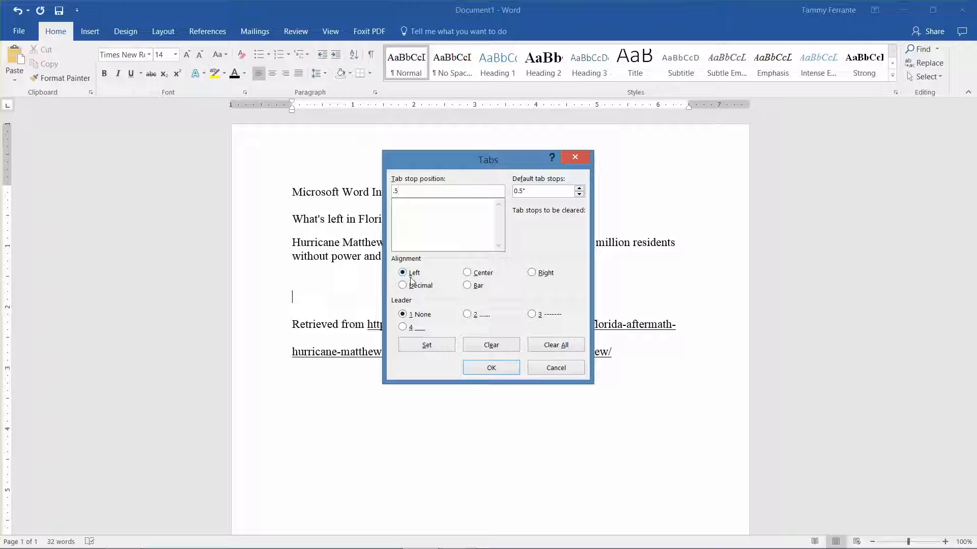
click(426, 345)
text(2)
click(467, 274)
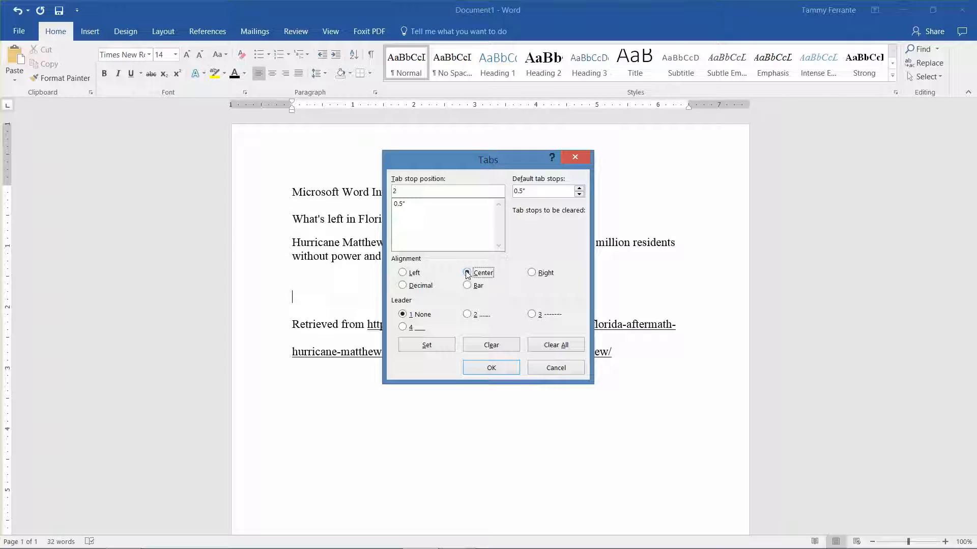
click(435, 346)
Add a right tab stop at 4" and a decimal tab stop at 6", and apply the tab settings
text(4)
click(532, 273)
click(426, 344)
text(6)
click(403, 287)
click(421, 349)
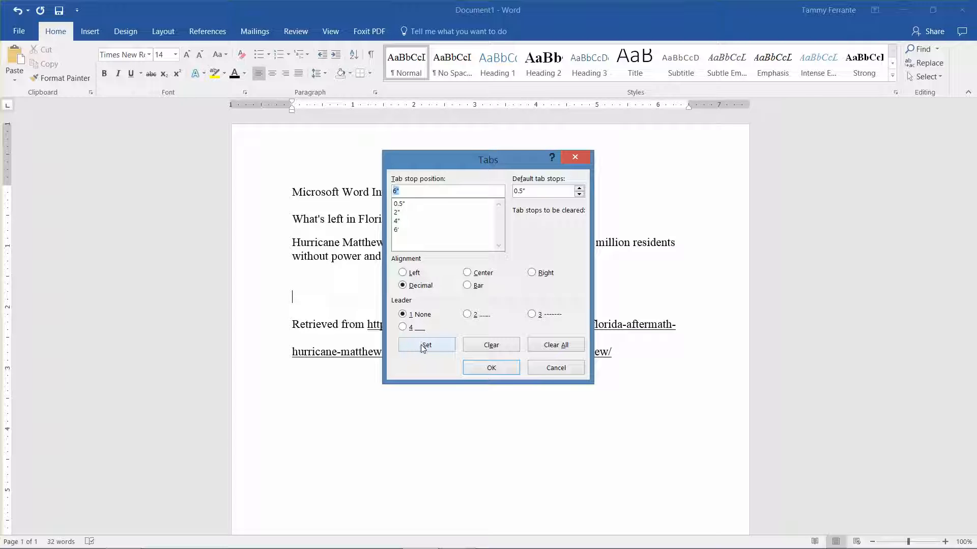
click(495, 369)
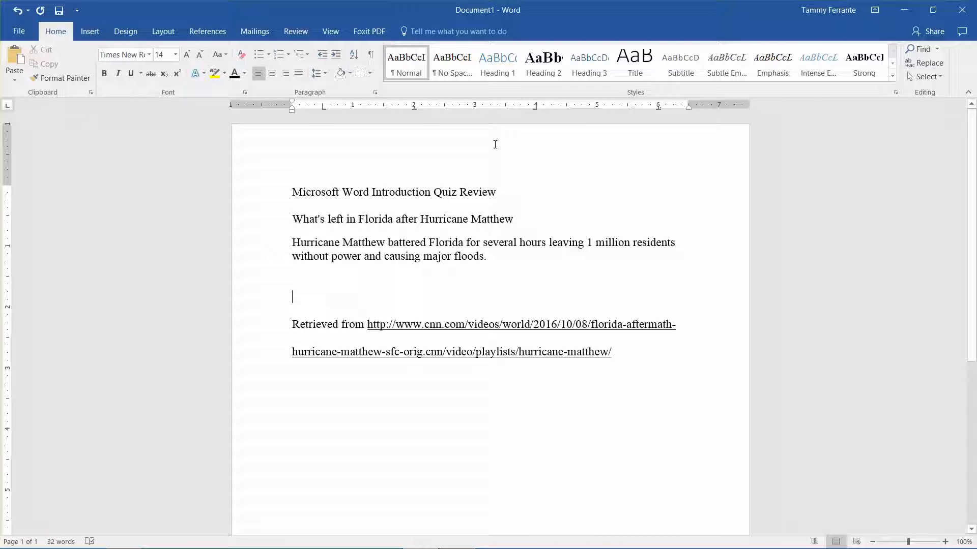
Fill the tabbed line with "Left Tab", "Center Tab", "Right Tab" and 124.56, one entry at each tab stop
text(Le)
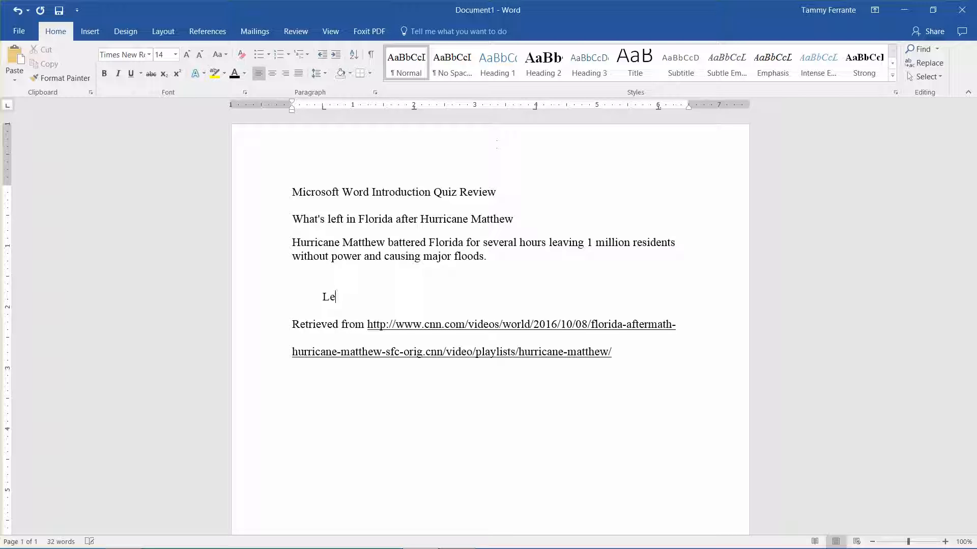
text(ft Tab	Center Tab	Right Tab)
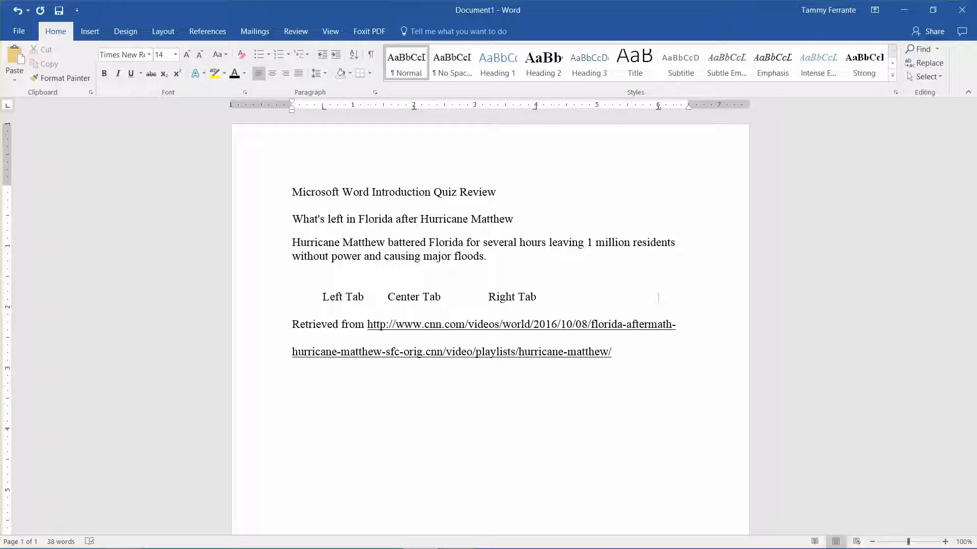
text(24.56)
key(Return)
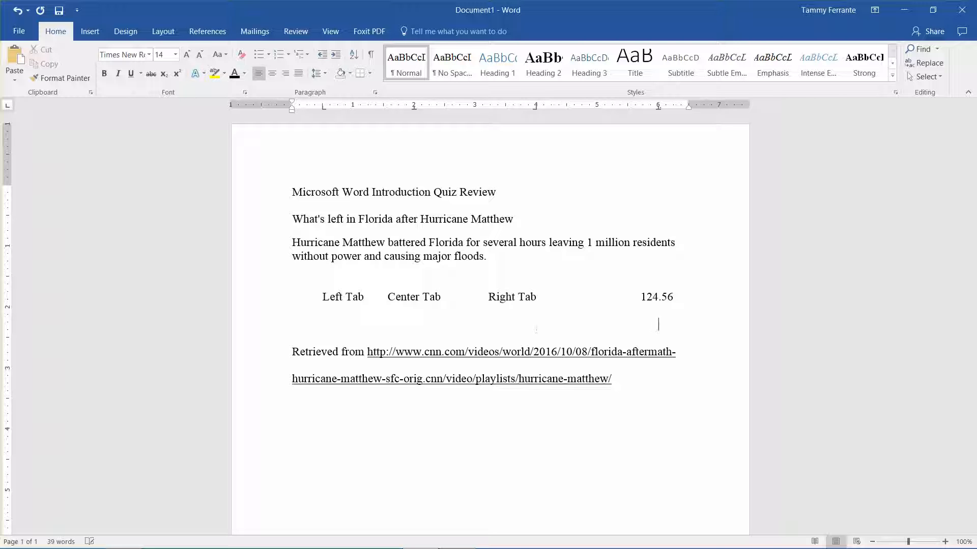
Enter 135.77, 21.44 and 1988.60 on separate lines at the decimal tab stop below 124.56, and add a blank line
text(135.77)
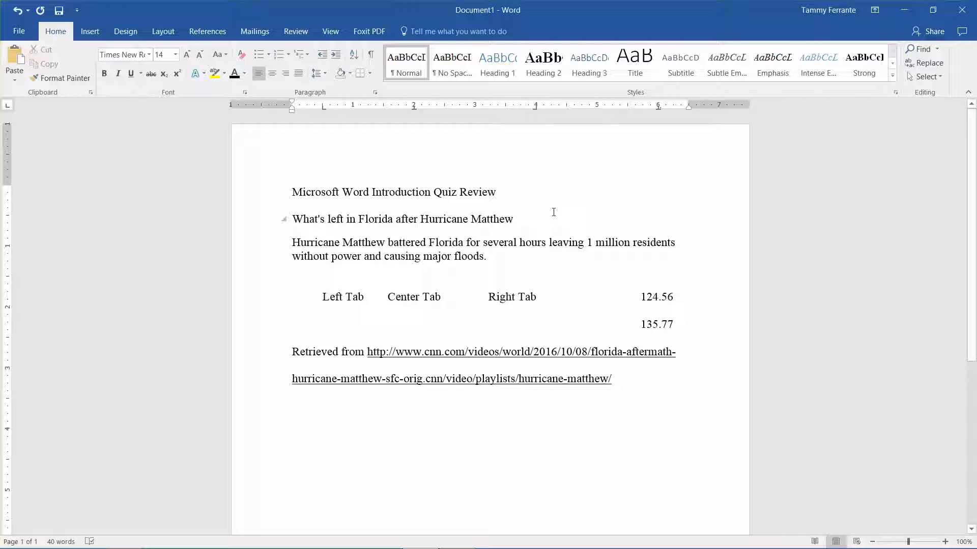
key(Return)
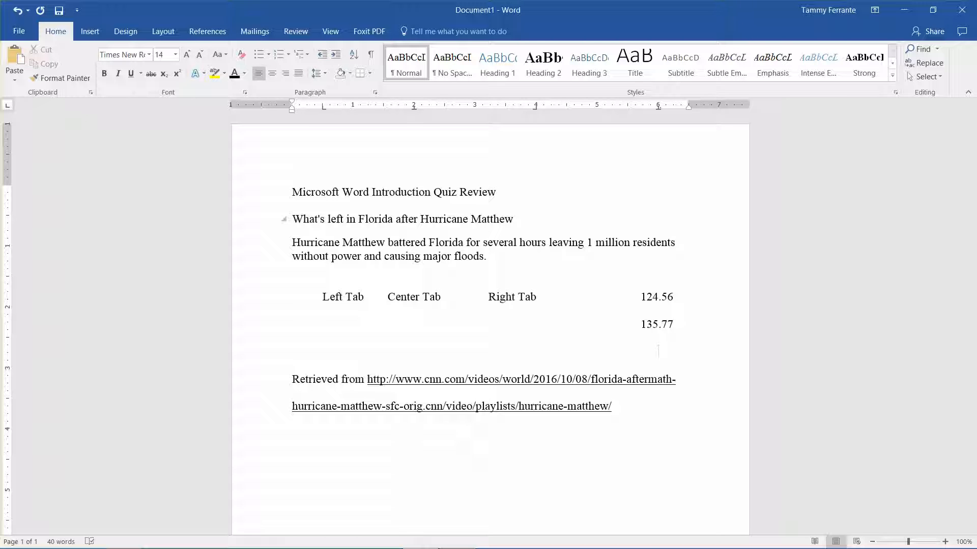
text(21.44)
key(Return)
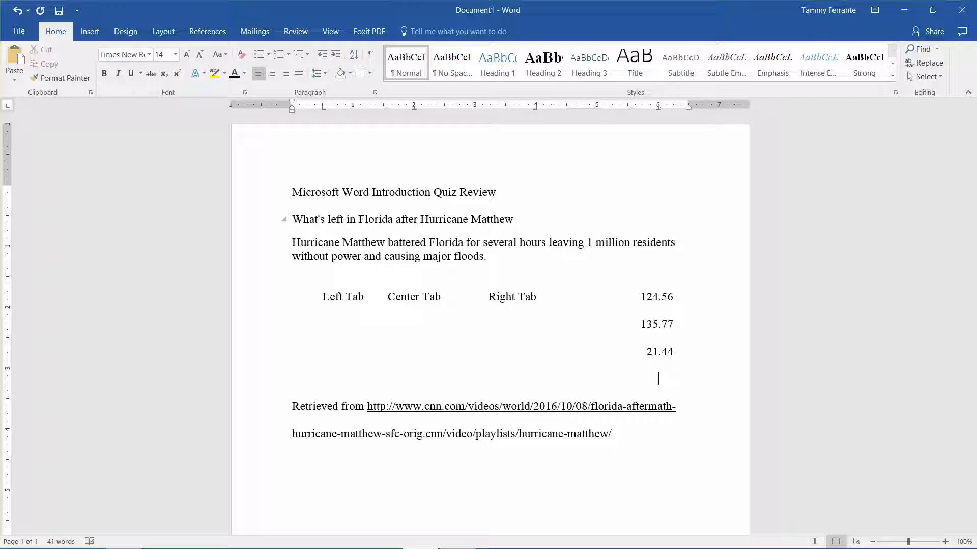
text(1988.60)
click(673, 385)
key(Return)
key(Tab)
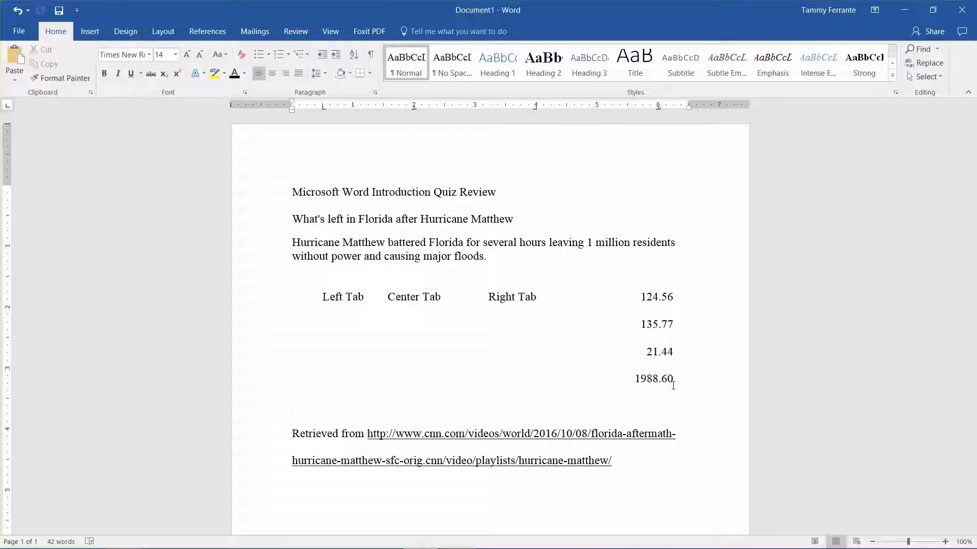
Insert a page break above "Retrieved from" and add a centered "References" heading at the start of the new page
click(872, 542)
click(872, 542)
click(872, 542)
click(872, 542)
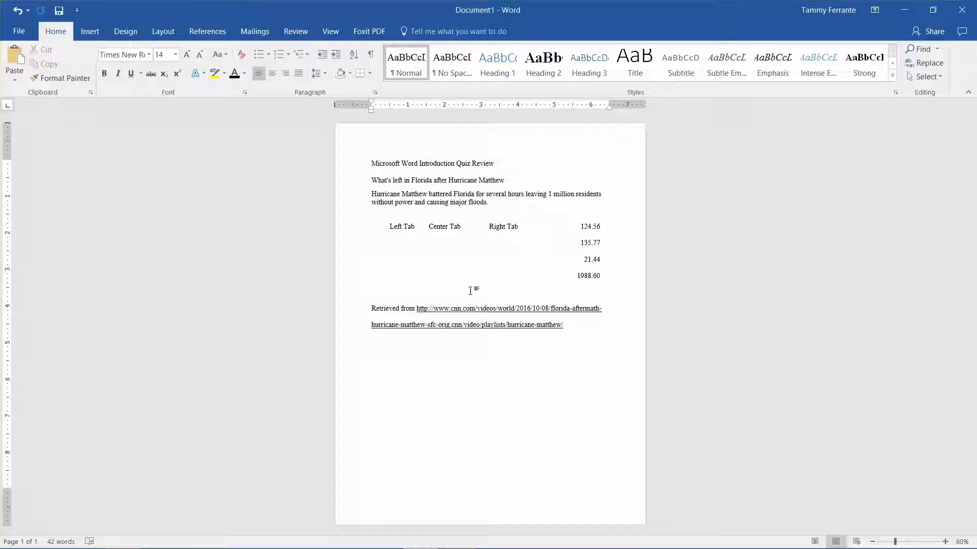
key(ctrl+Return)
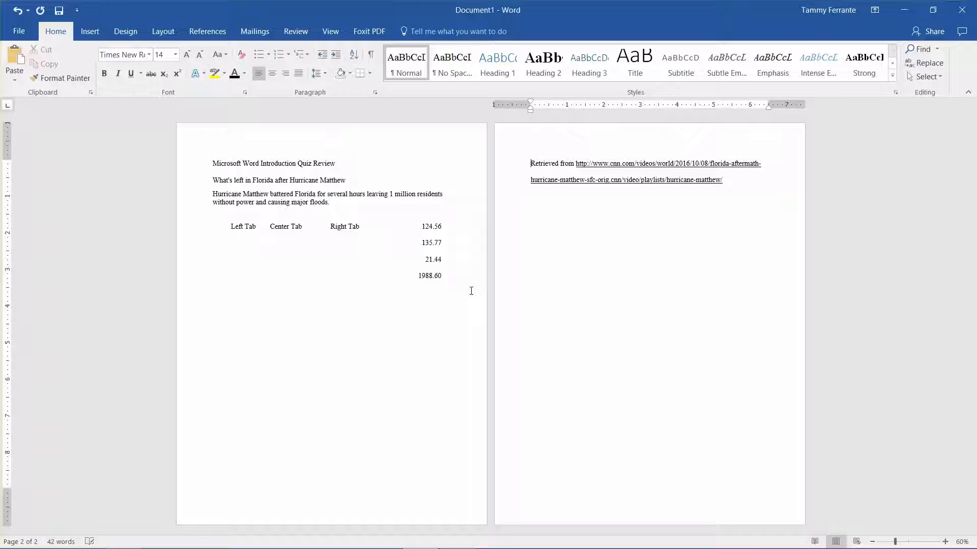
text(Referenc)
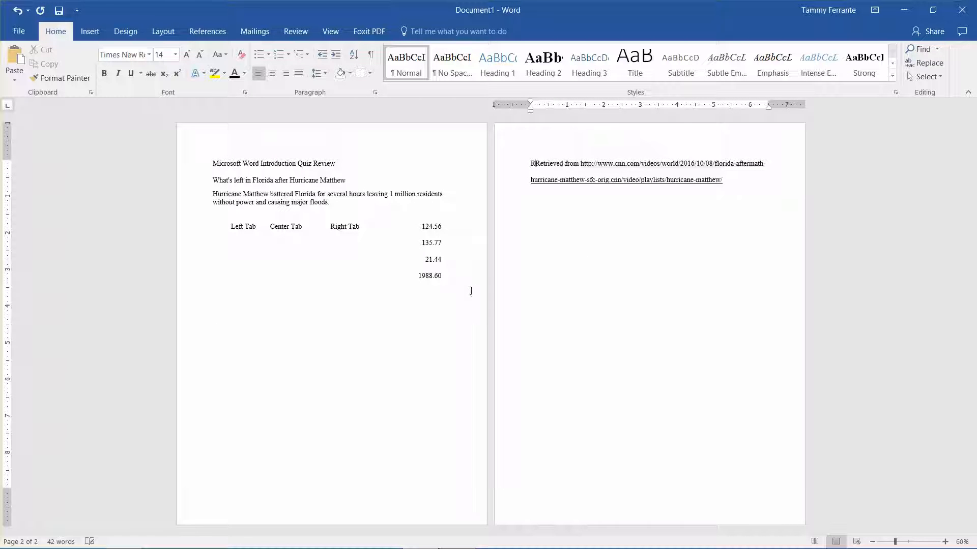
text(es)
key(Return)
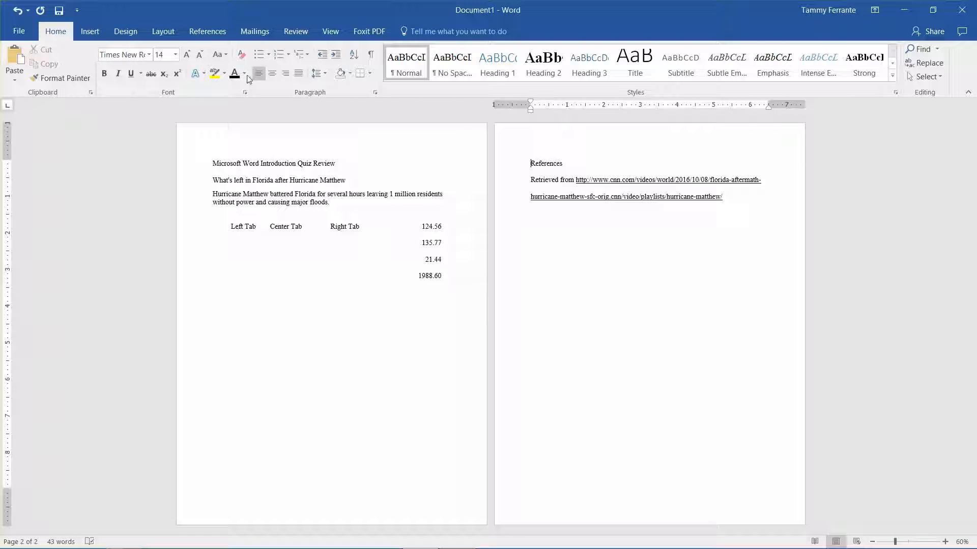
click(272, 74)
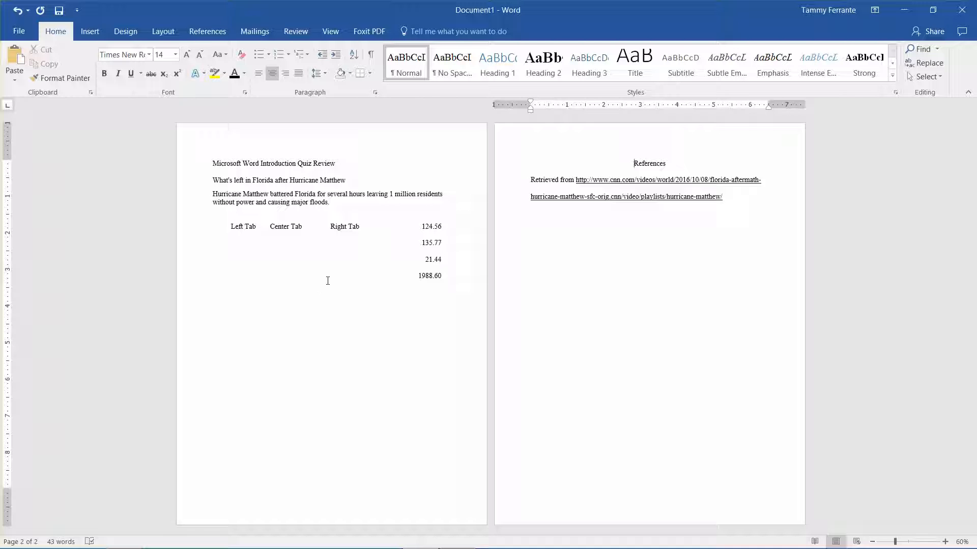
Undo the centering of the "References" heading and remove the page break before it
click(329, 330)
key(ctrl+z)
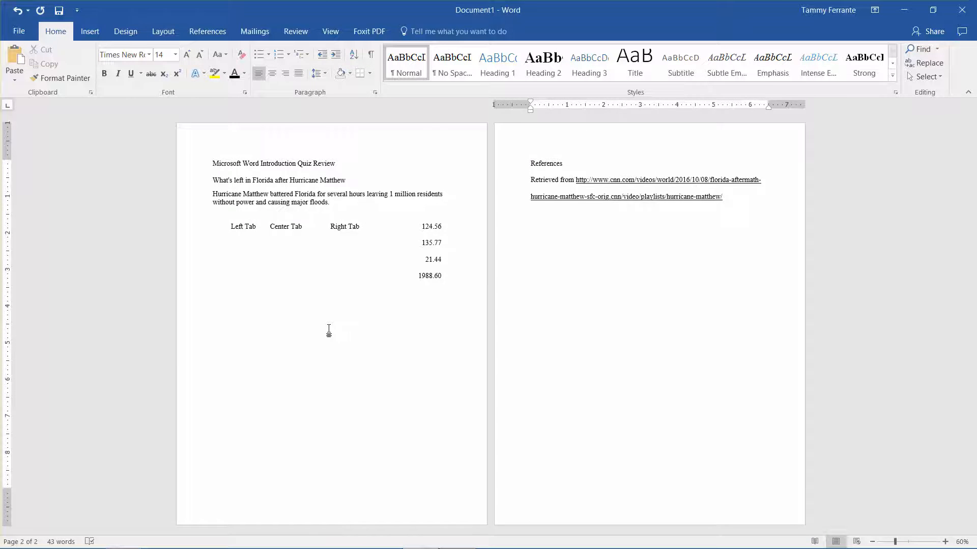
key(ctrl+z)
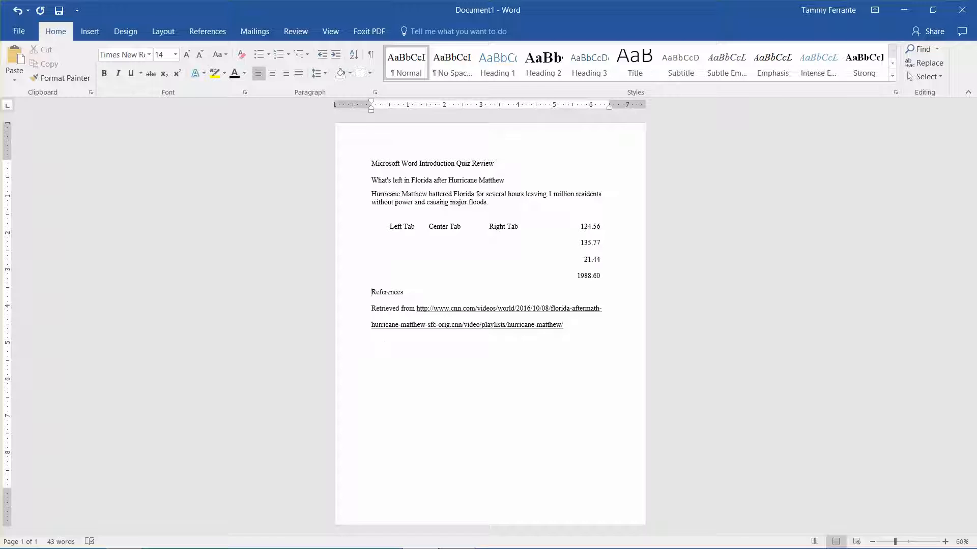
Push the "References" section onto a second page by adding blank lines above it
key(Return)
key(Return)
key(Return)
key(Return)
key(Return)
key(Return)
key(Return)
key(Return)
key(Return)
key(Return)
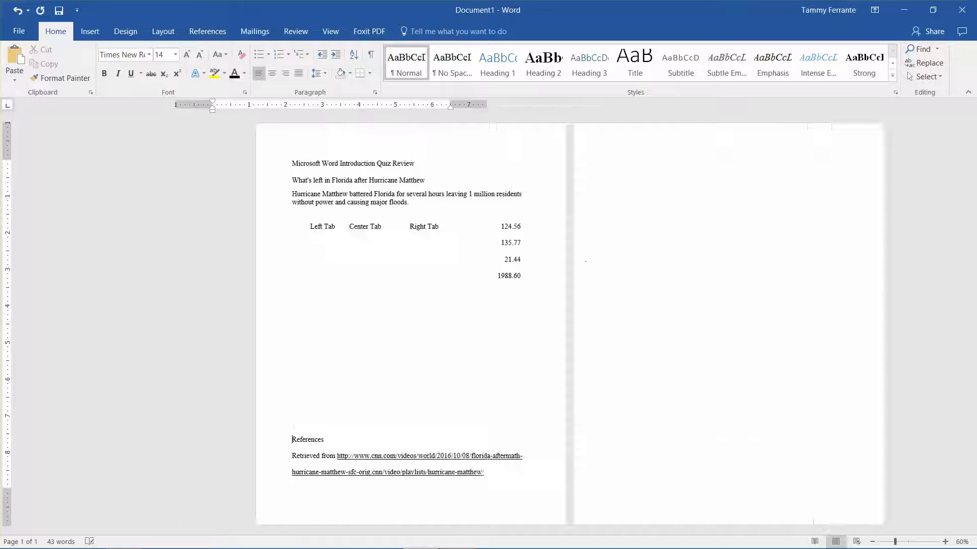
key(Return)
key(Return)
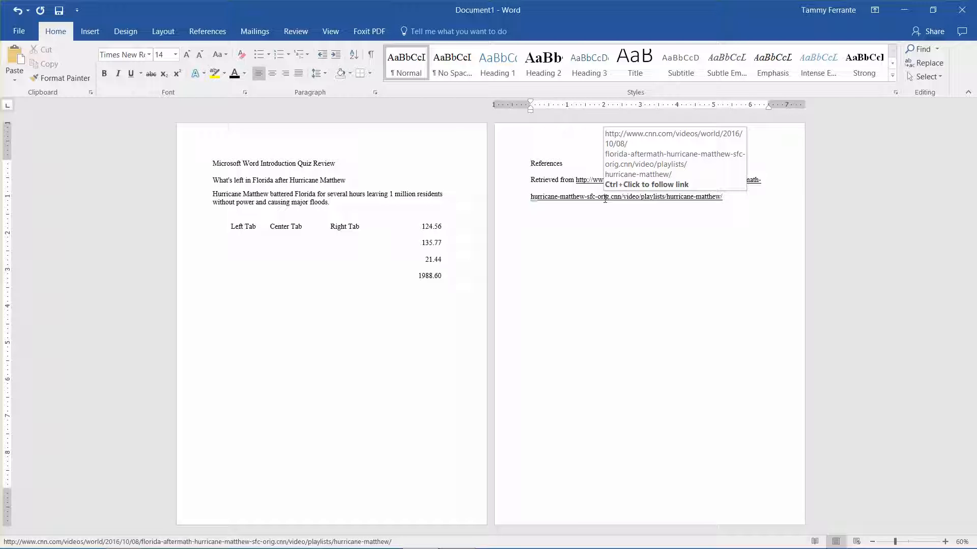
Delete the blank lines above "References" so the section sits directly below the tabbed numbers
key(BackSpace)
key(BackSpace)
key(BackSpace)
key(BackSpace)
key(BackSpace)
key(BackSpace)
key(BackSpace)
key(BackSpace)
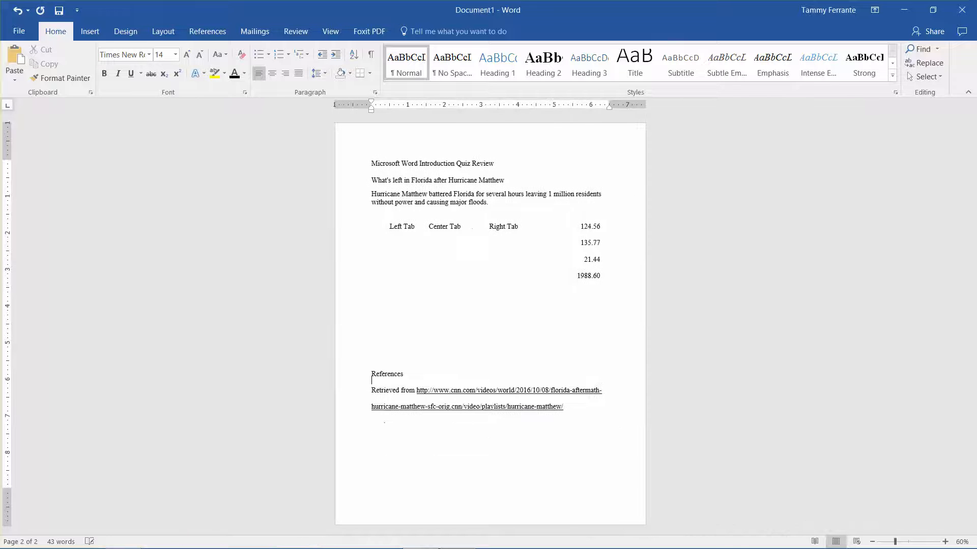
key(BackSpace)
key(BackSpace)
key(BackSpace)
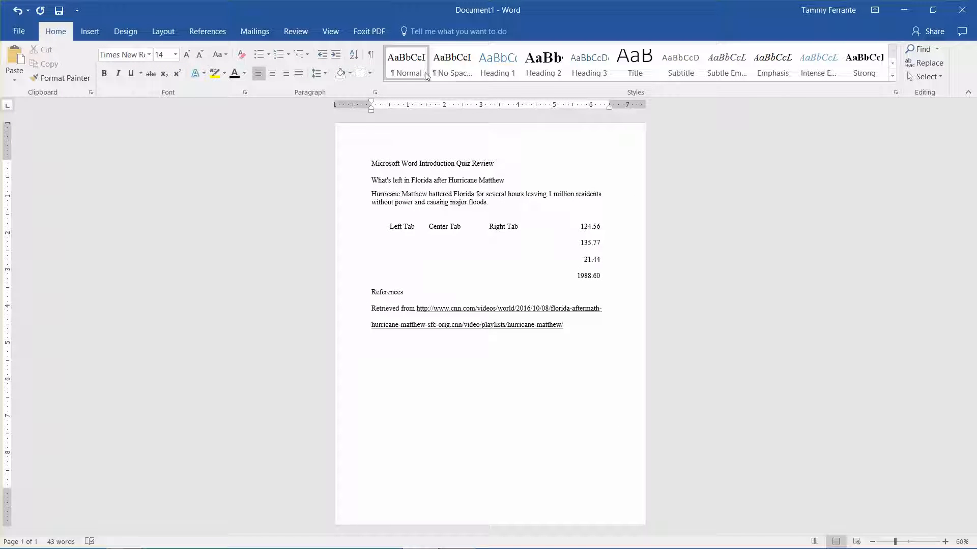
Set the program's display options to always show all formatting marks
click(31, 38)
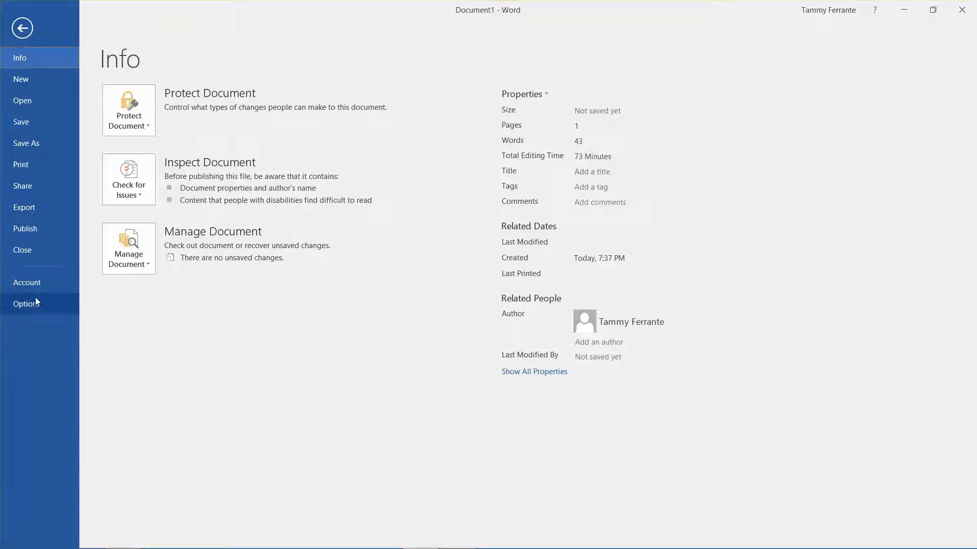
key(Escape)
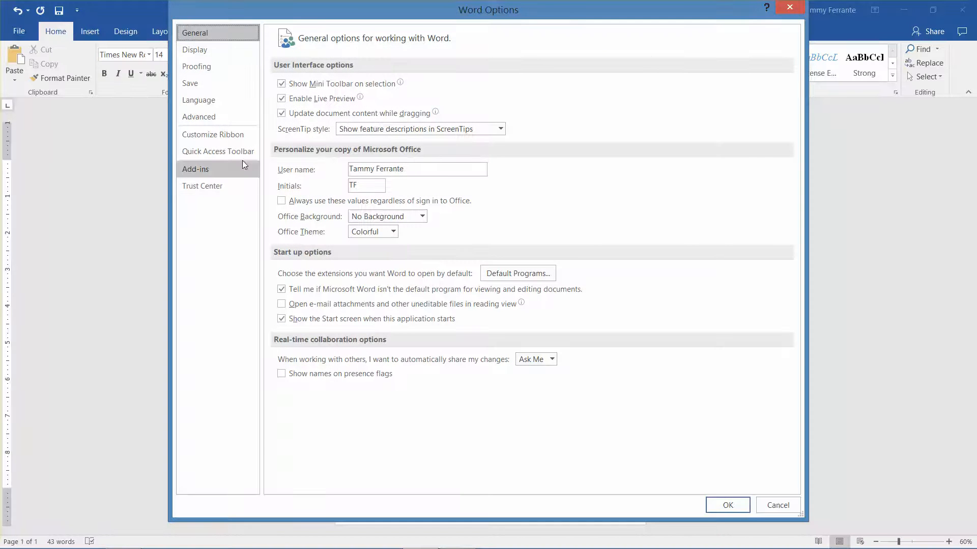
click(209, 53)
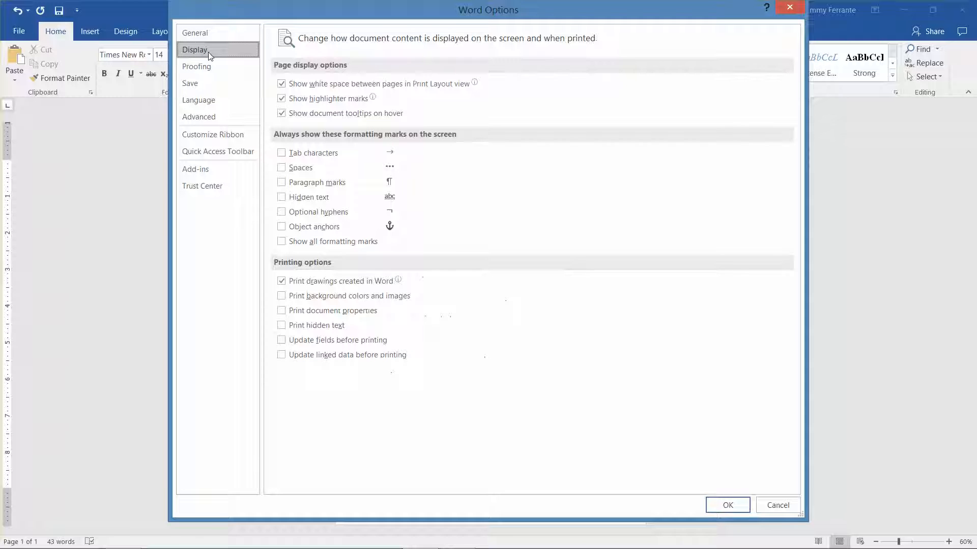
click(281, 246)
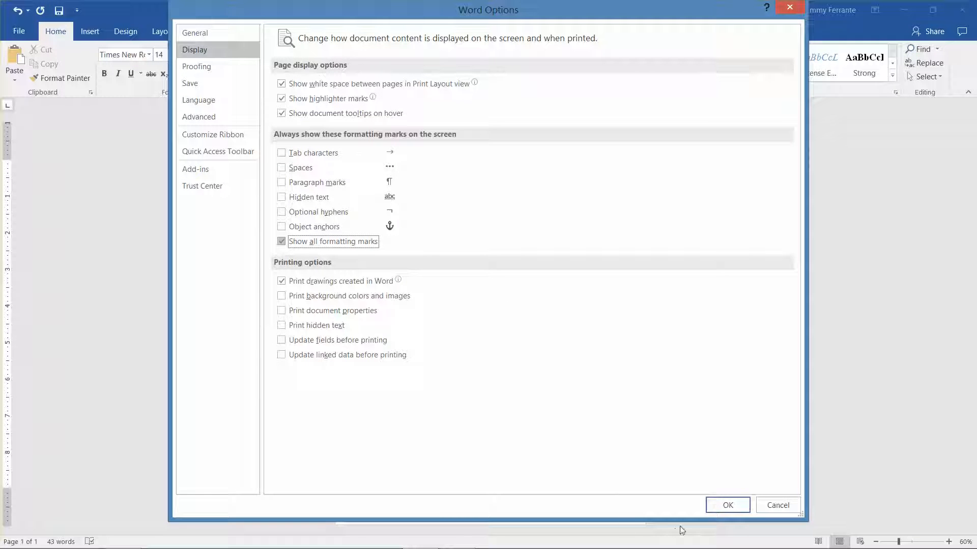
click(728, 506)
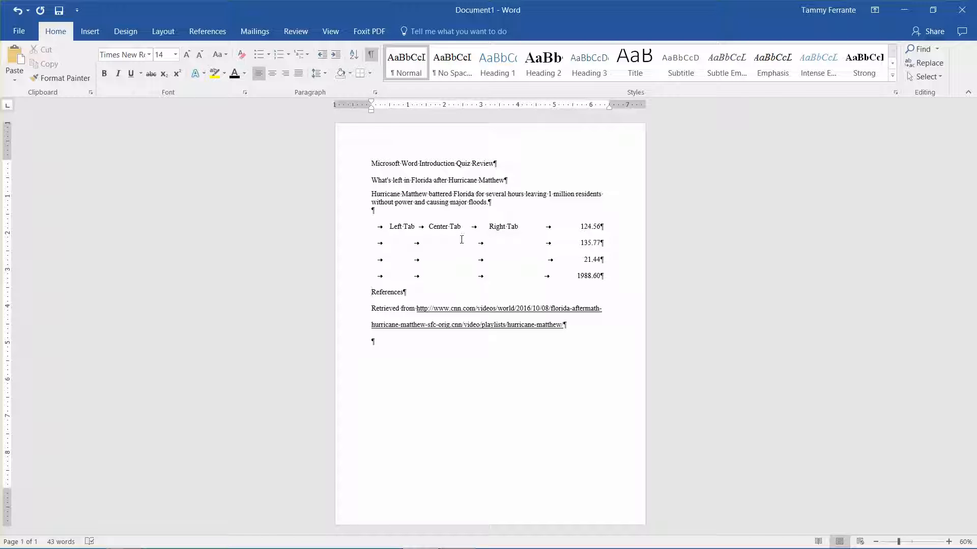
Add a blank line and a page break directly before the "References" heading
click(367, 293)
key(Return)
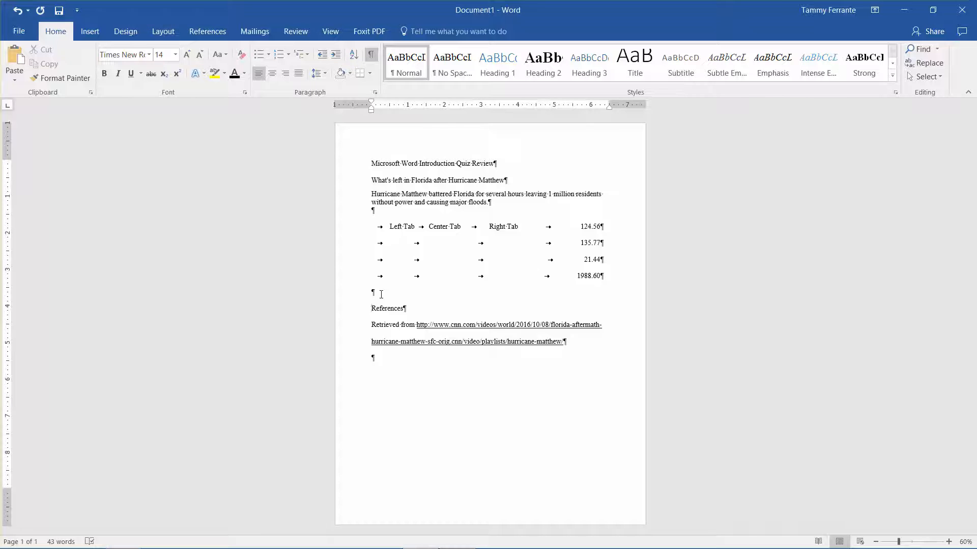
key(ctrl+Return)
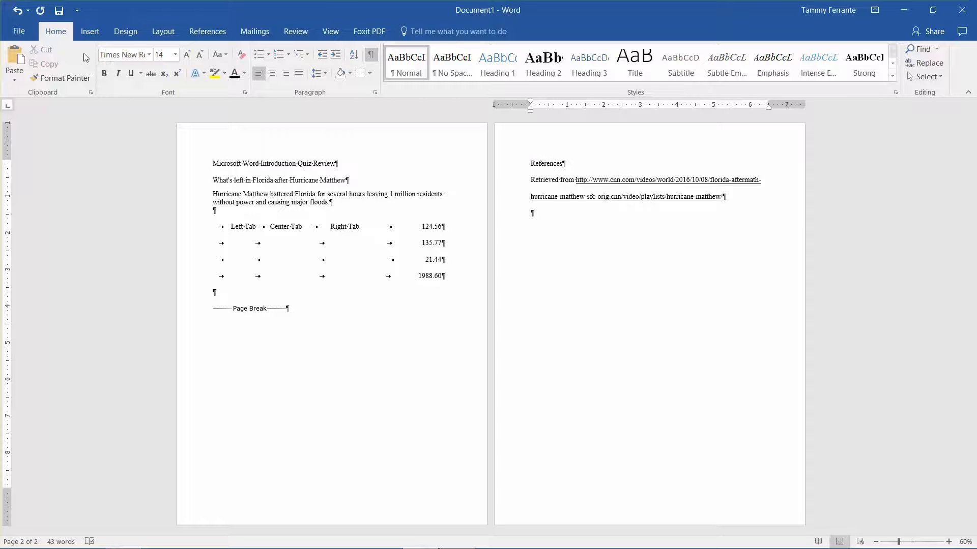
Turn off the display option that shows all formatting marks
click(18, 32)
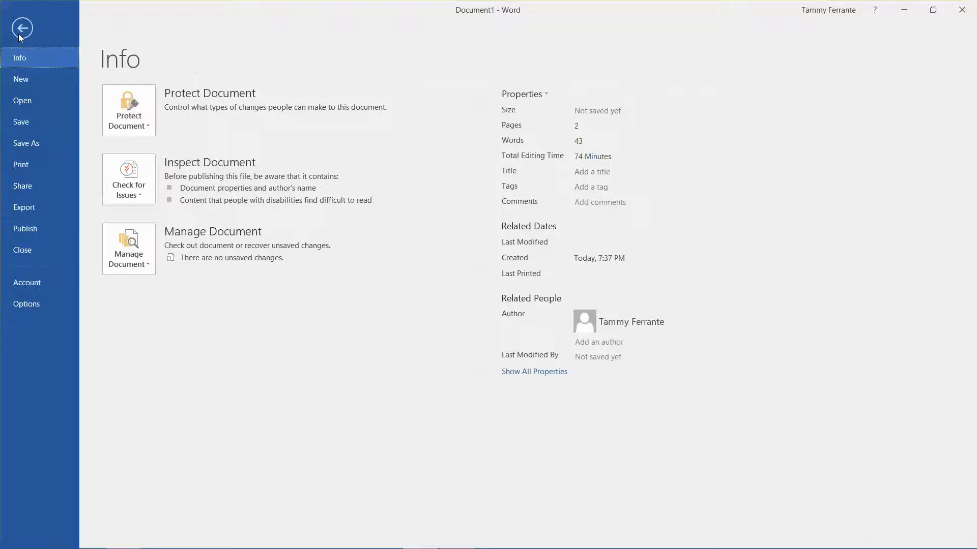
click(41, 307)
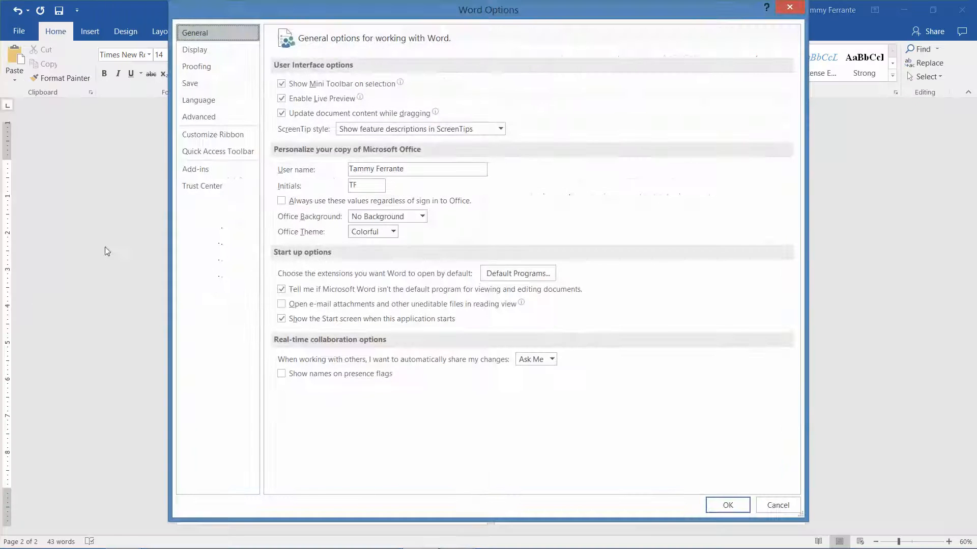
click(201, 53)
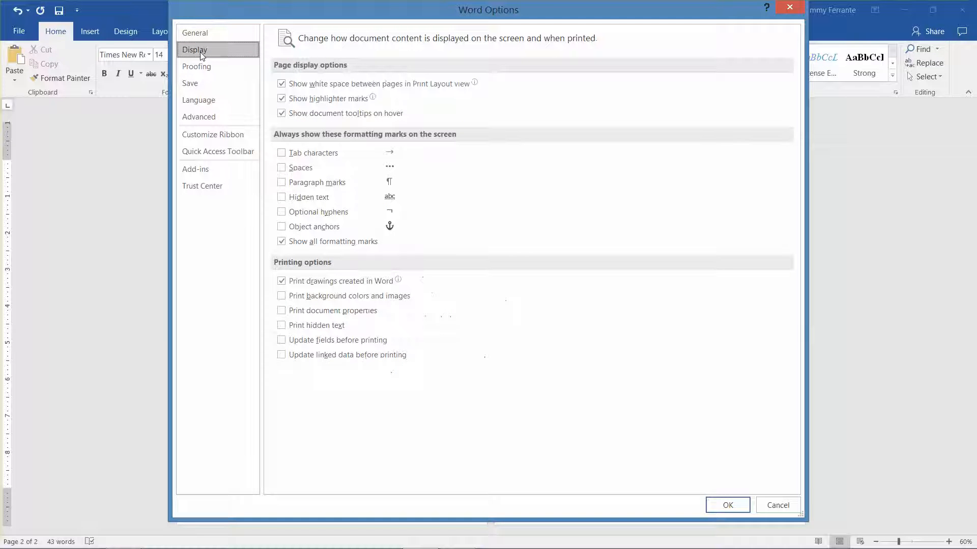
click(282, 243)
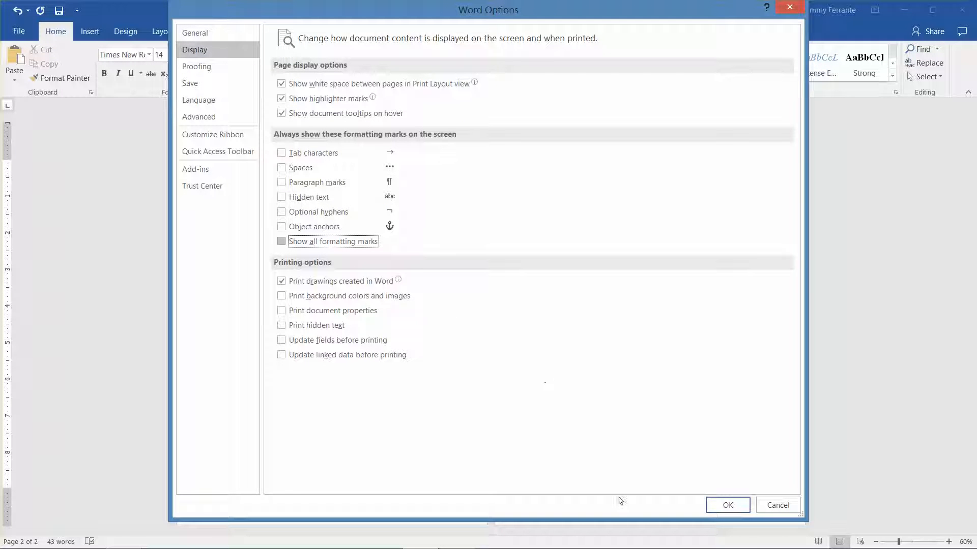
click(729, 505)
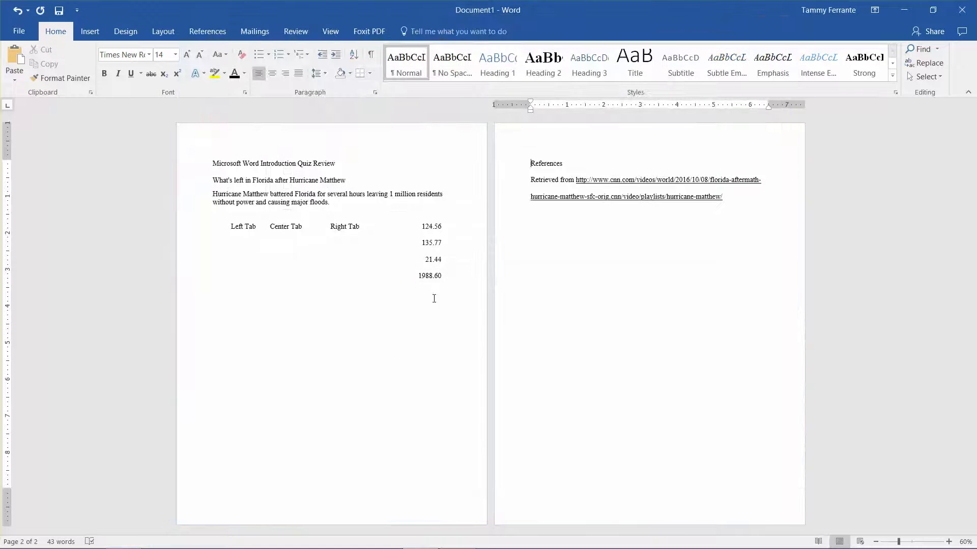
Center the "References" heading on the second page and look at where the Spelling & Grammar check is found
click(272, 74)
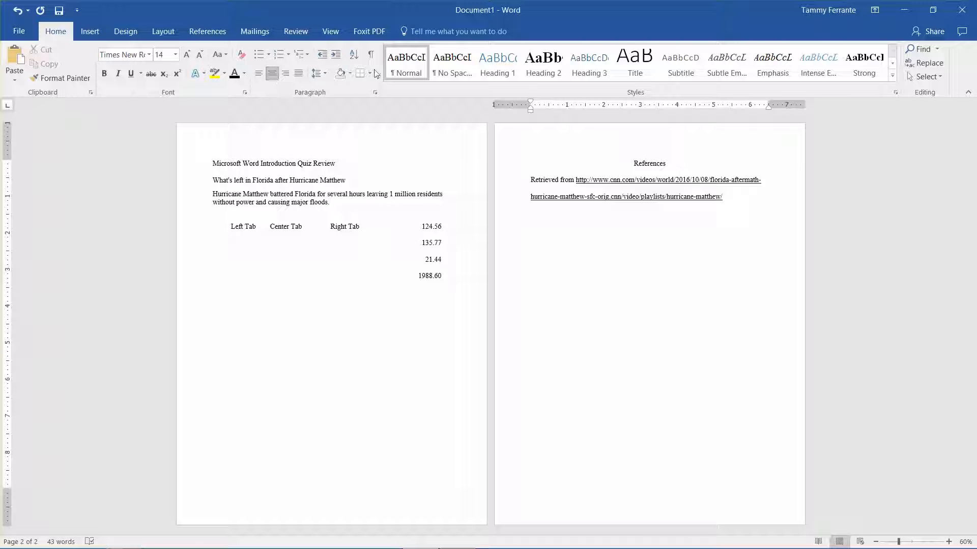
click(291, 30)
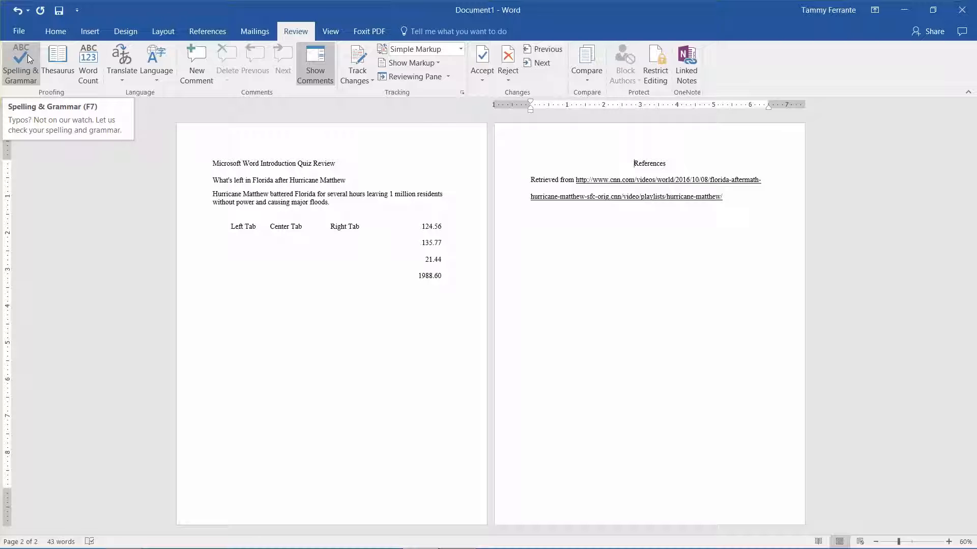
click(59, 34)
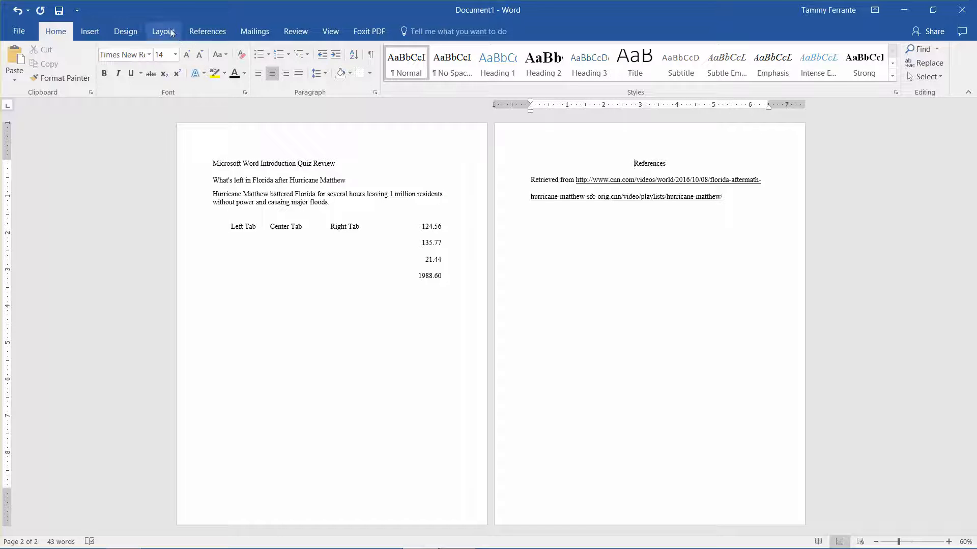
Apply the Ion theme to the document
click(125, 32)
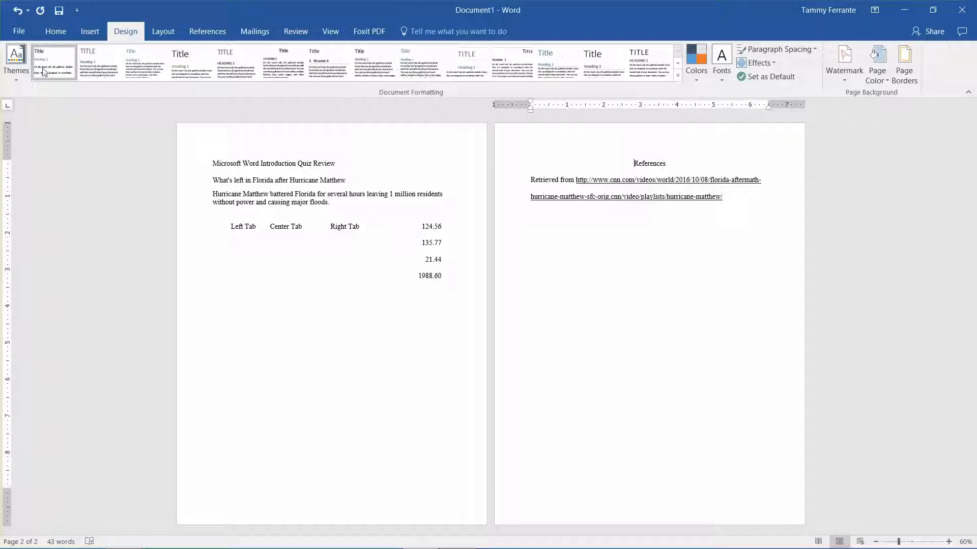
click(17, 77)
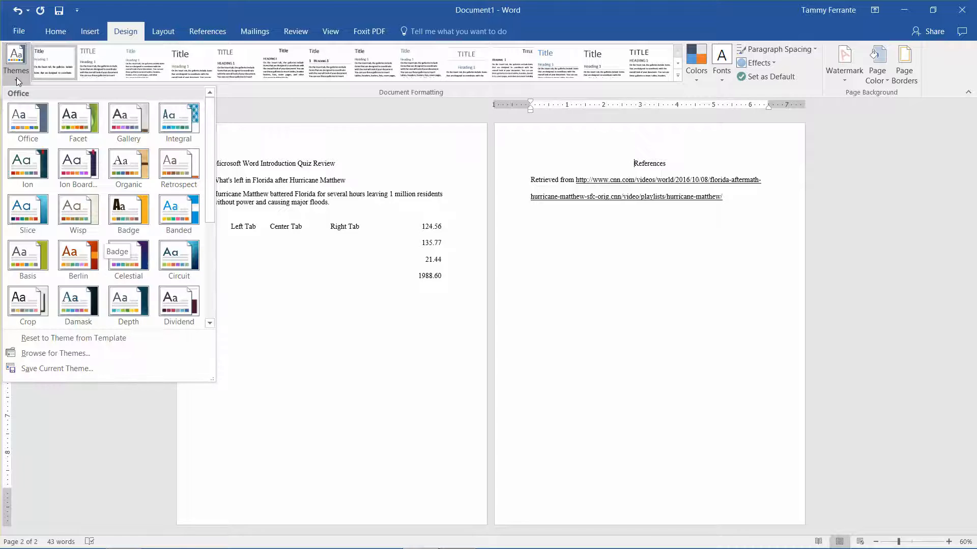
click(26, 166)
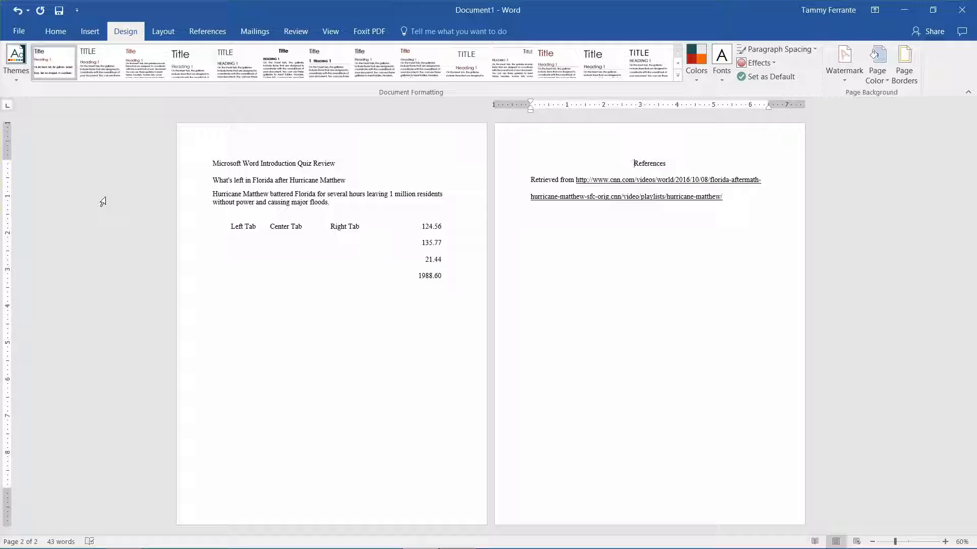
Apply the Title style to the line "Microsoft Word Introduction Quiz Review"
click(56, 31)
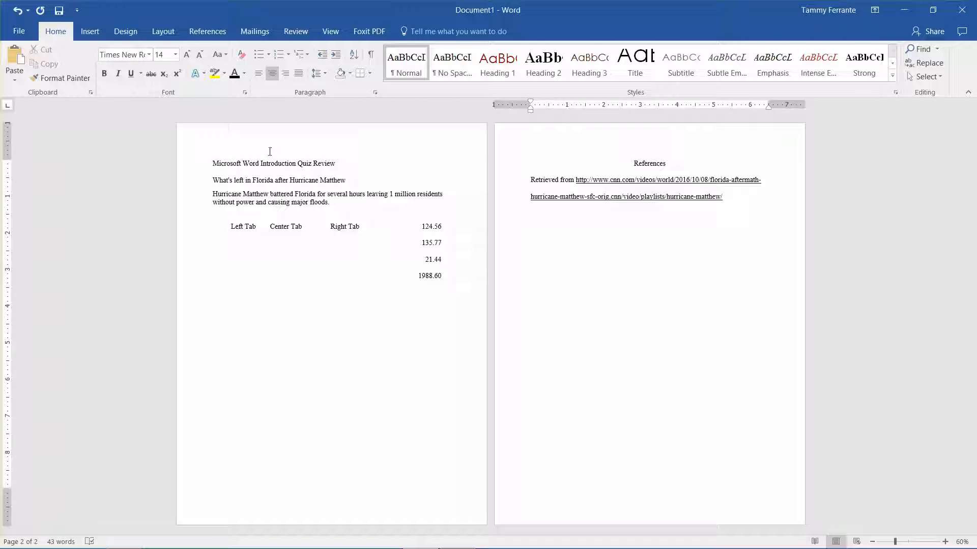
drag(209, 161, 354, 164)
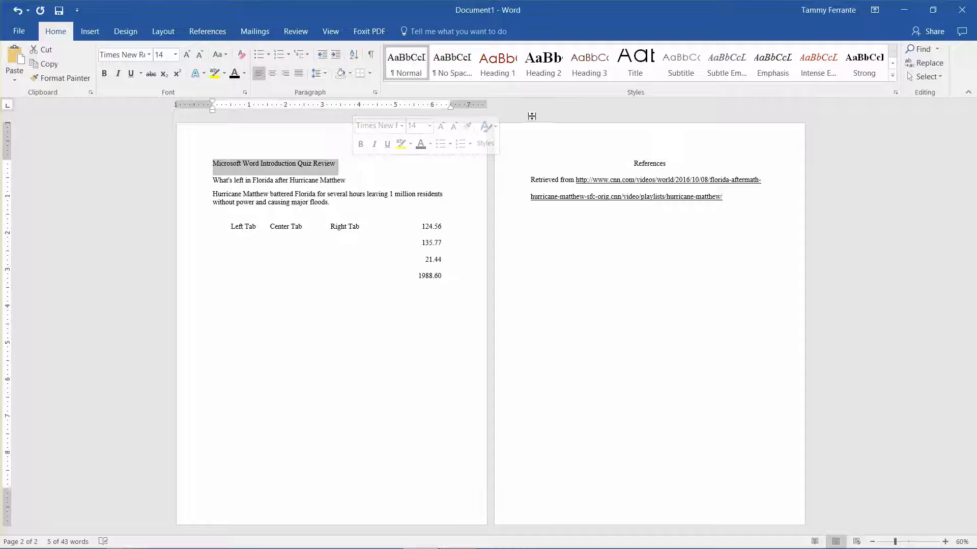
click(635, 77)
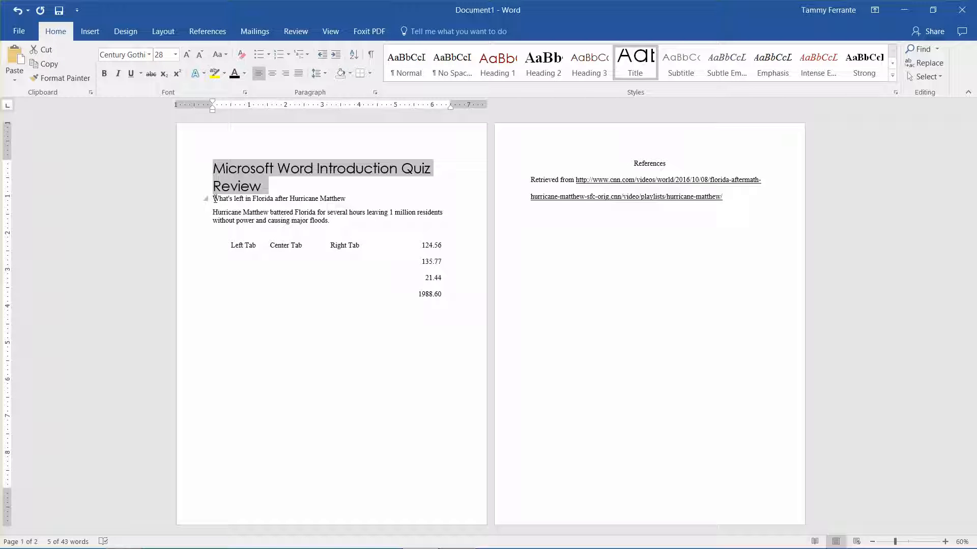
Apply the Heading 1 style to the line "What's left in Florida after Hurricane Matthew"
click(318, 192)
triple_click(318, 193)
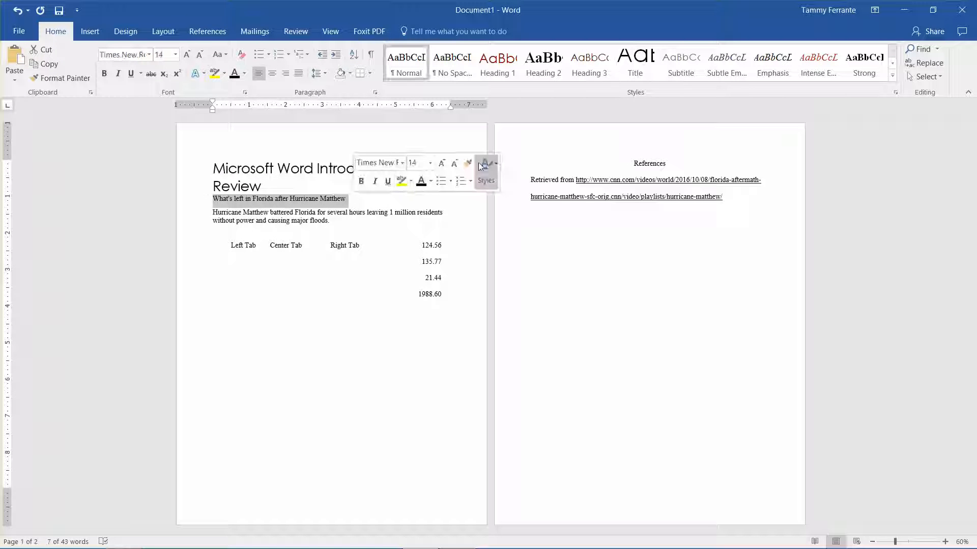
click(497, 63)
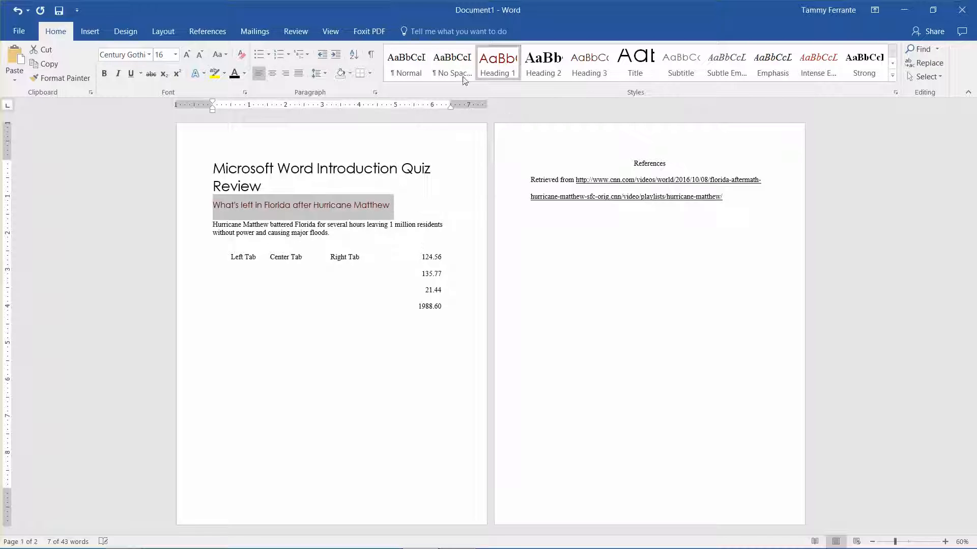
Add the line "County by County Damage" between the hurricane paragraph and the tabbed rows, followed by a blank line
click(208, 227)
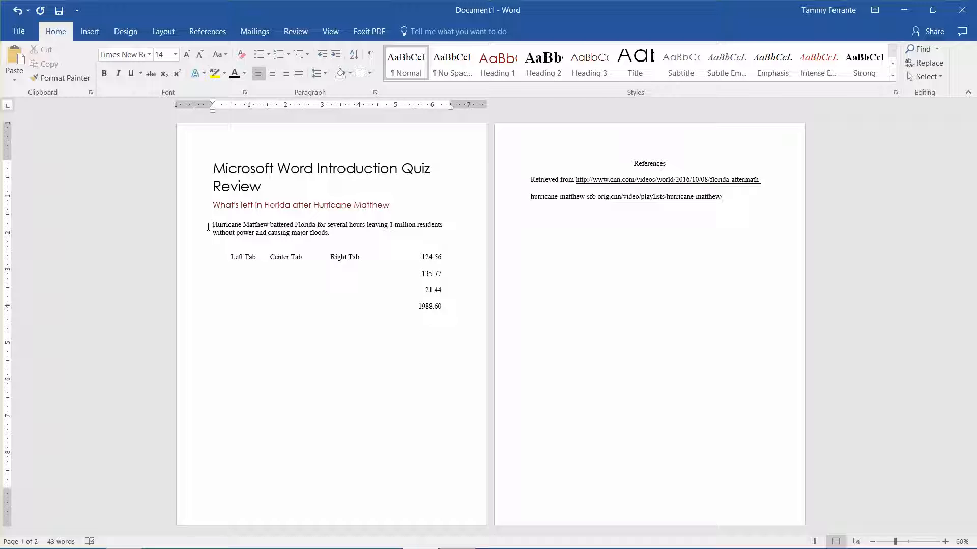
key(Return)
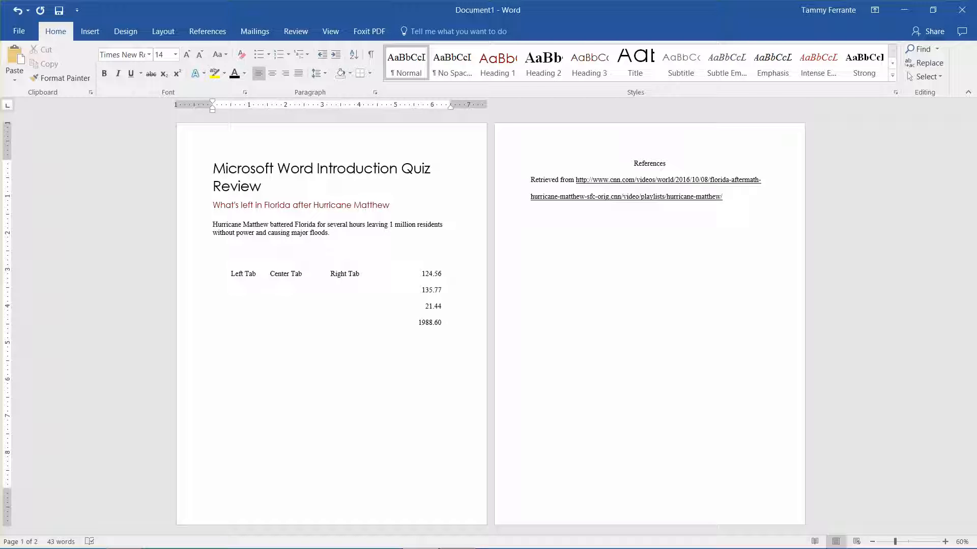
text(County by County Damage)
key(Return)
key(Return)
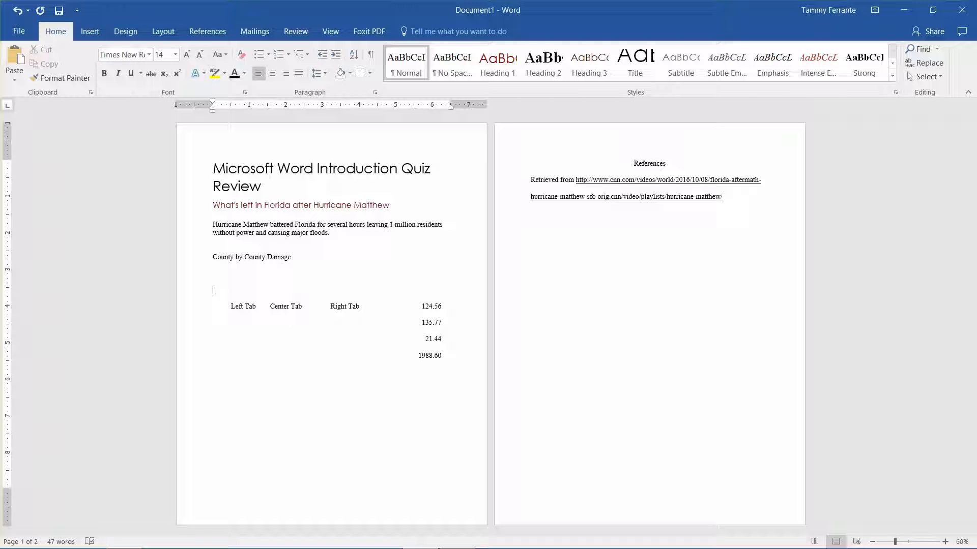
key(BackSpace)
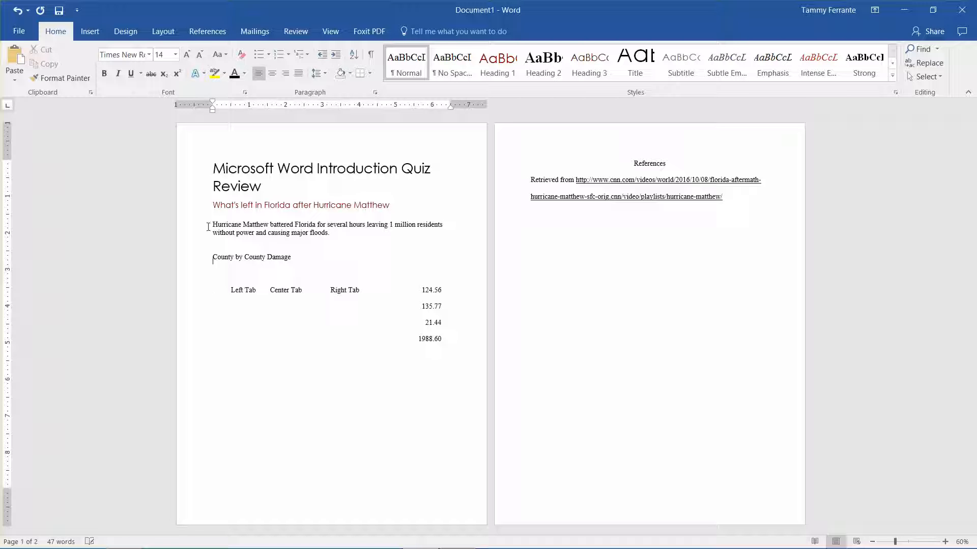
Apply the Heading 2 style to the line "County by County Damage"
key(shift+Right)
key(shift+Right)
key(shift+Right)
key(shift+Right)
key(shift+Right)
key(shift+Right)
key(shift+Right)
key(shift+Right)
key(shift+Right)
key(shift+Right)
key(shift+Right)
key(shift+Right)
key(shift+Right)
key(shift+Right)
key(shift+Right)
key(shift+Right)
key(shift+Right)
key(shift+Right)
key(shift+Right)
key(shift+Right)
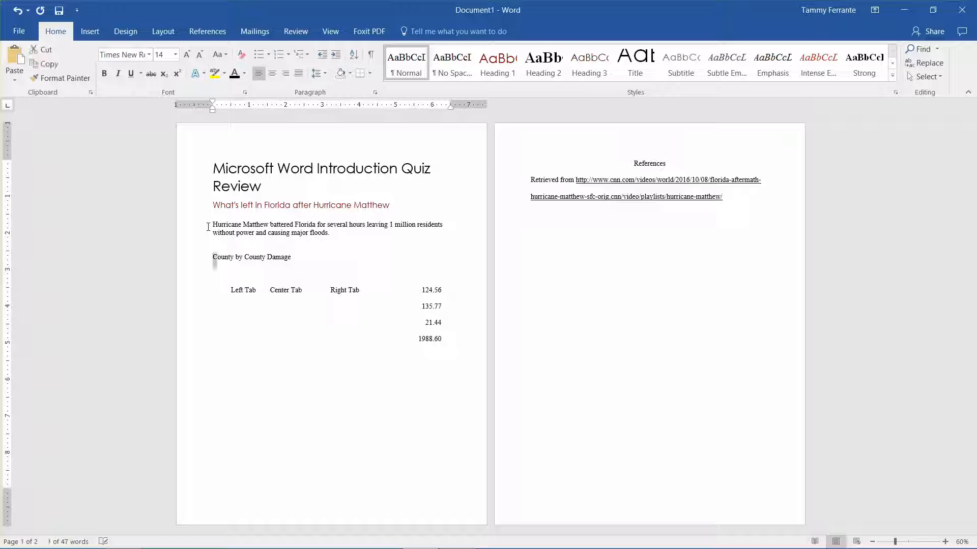
key(shift+Right)
key(shift+Right)
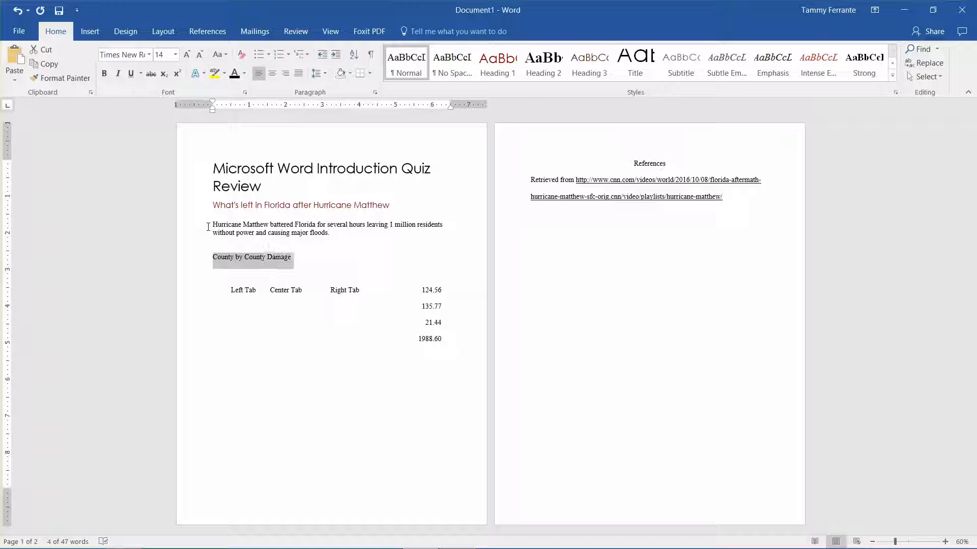
click(548, 65)
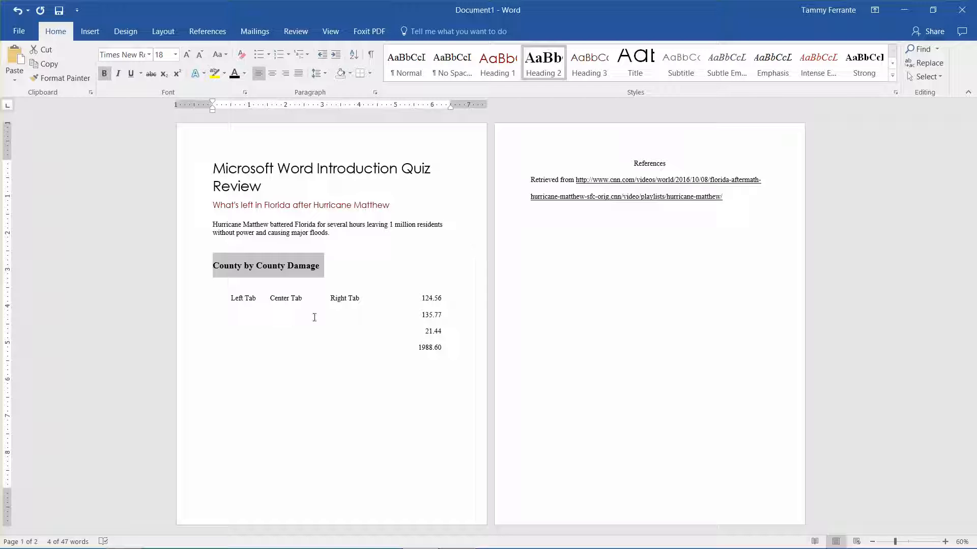
Break the document title before "Quiz" so that "Quiz Review" sits on a second line, and select both title lines
click(401, 173)
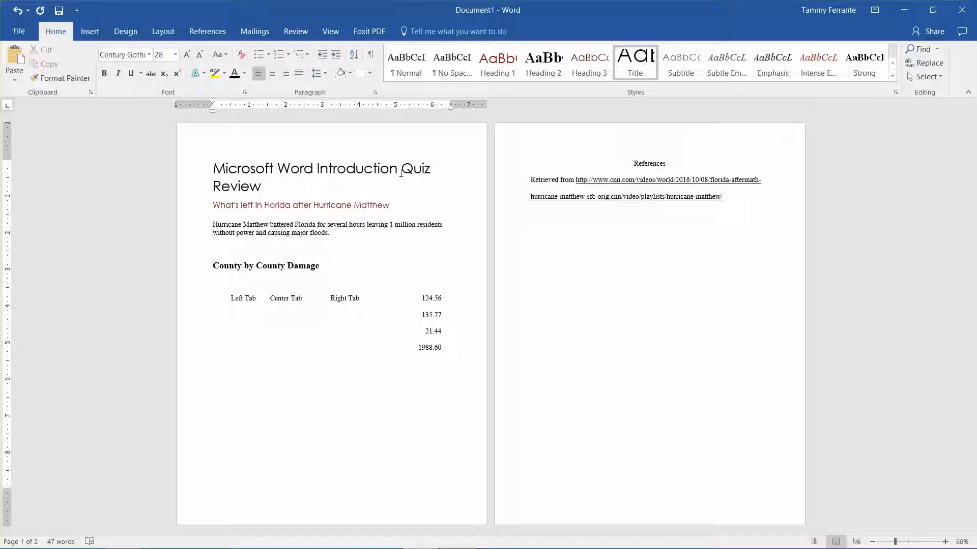
key(Return)
key(Up)
key(shift+Down)
key(shift+Down)
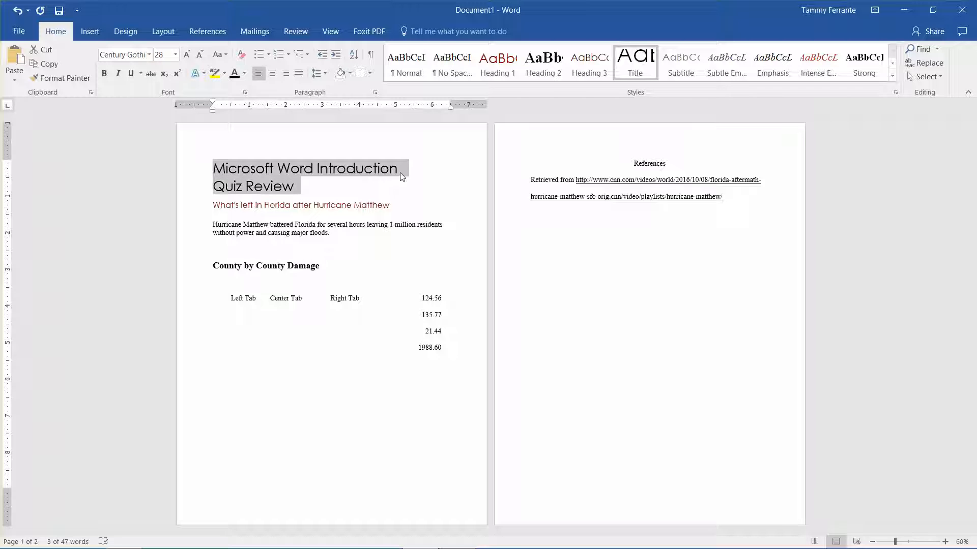
Center the two title lines and update the Title style to match them
click(272, 73)
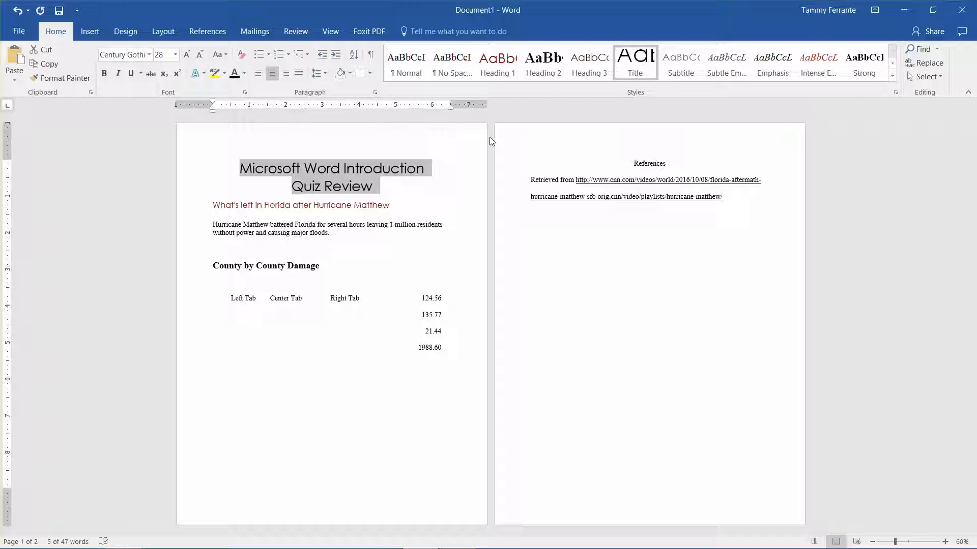
right_click(639, 71)
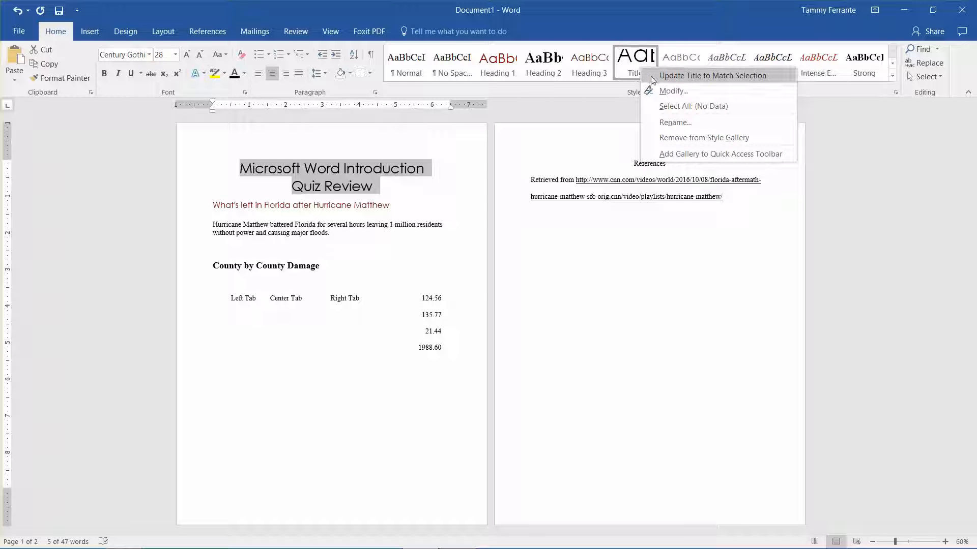
click(652, 80)
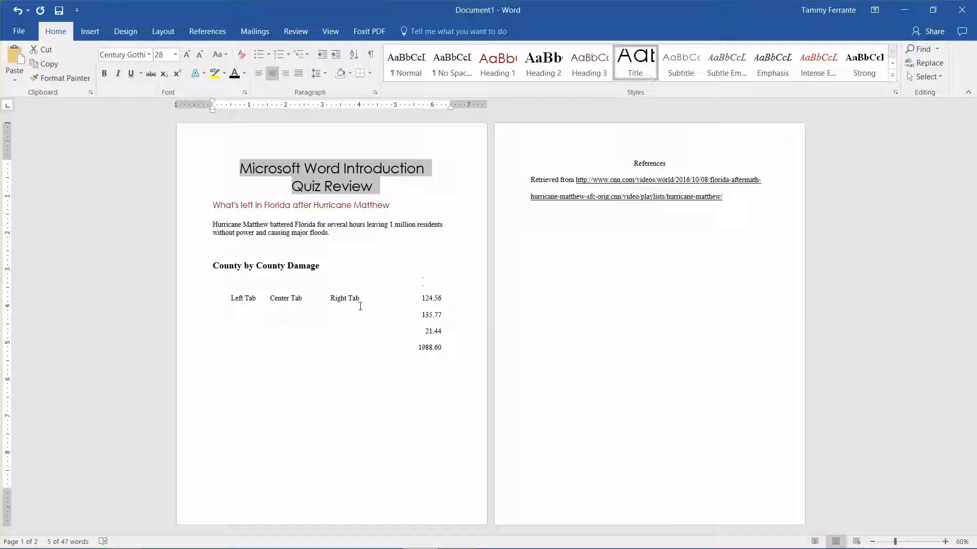
Apply the Heading 1 style to "References", center it, and update Heading 1 to match the selection
click(330, 312)
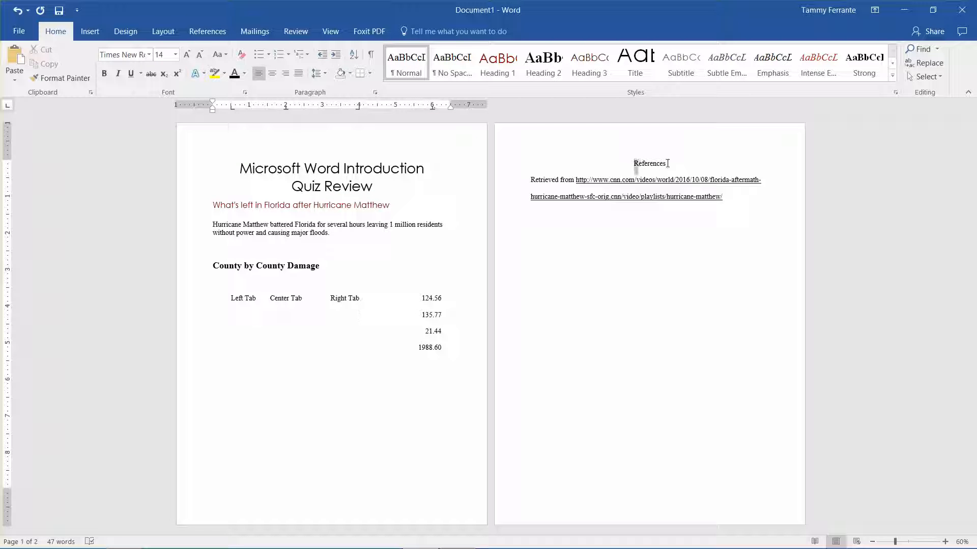
drag(632, 163, 690, 166)
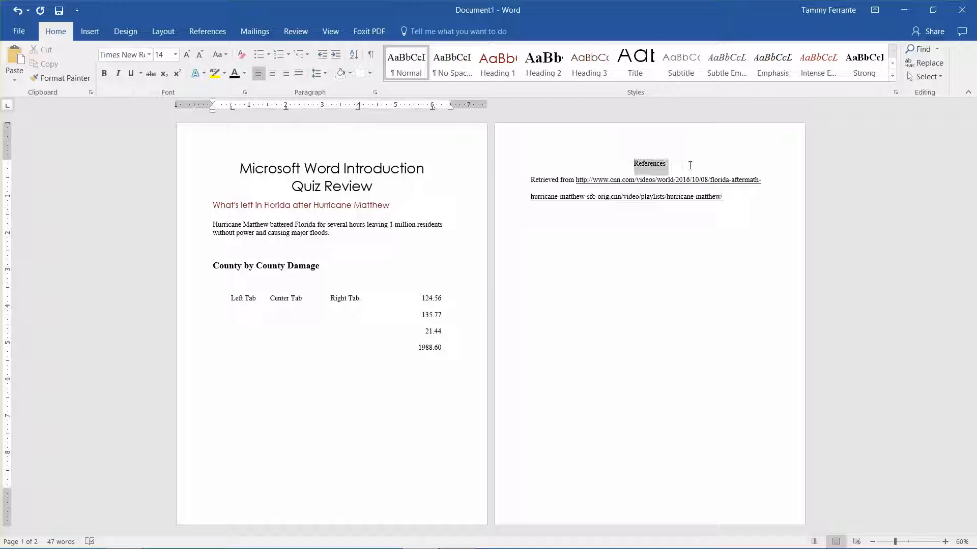
click(497, 66)
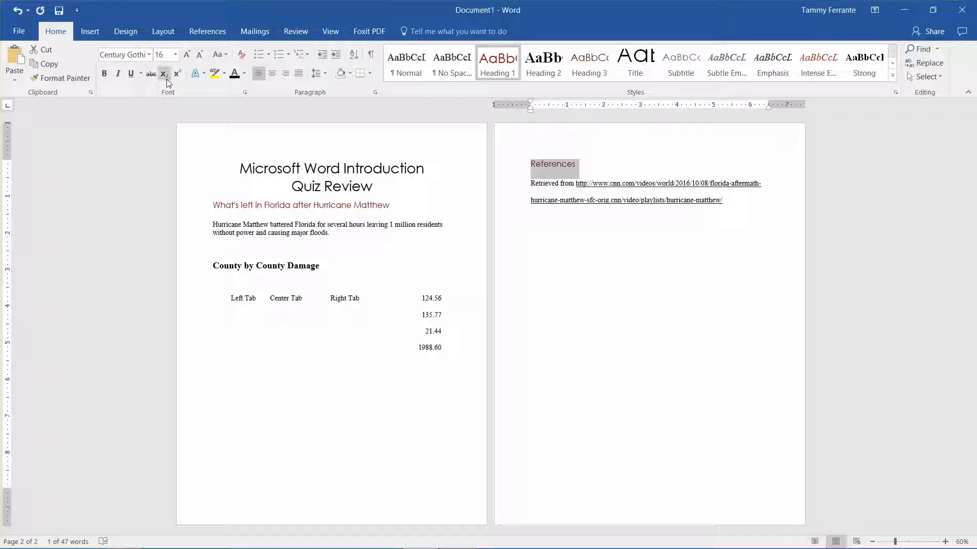
click(276, 78)
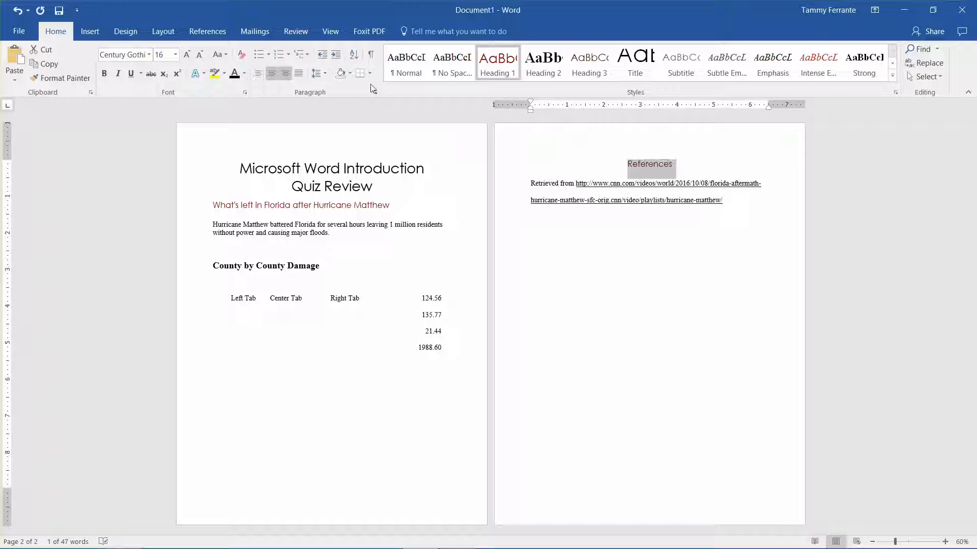
right_click(498, 67)
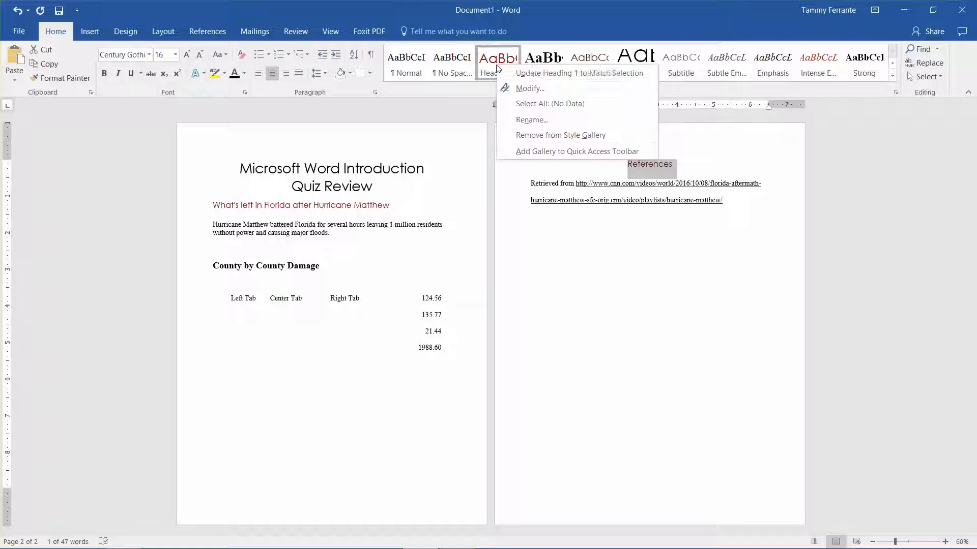
click(531, 74)
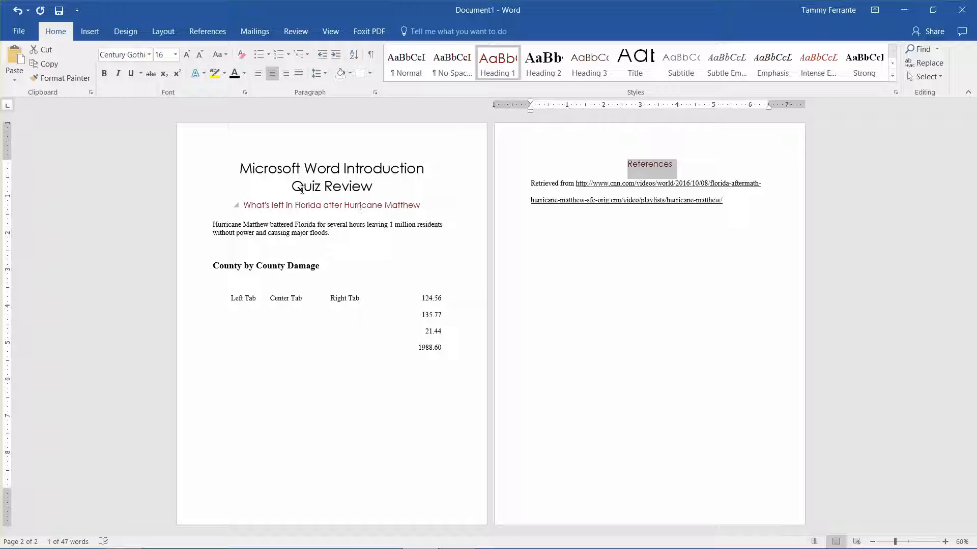
Try the Facet theme on the document and replace it with the Banded theme
click(122, 32)
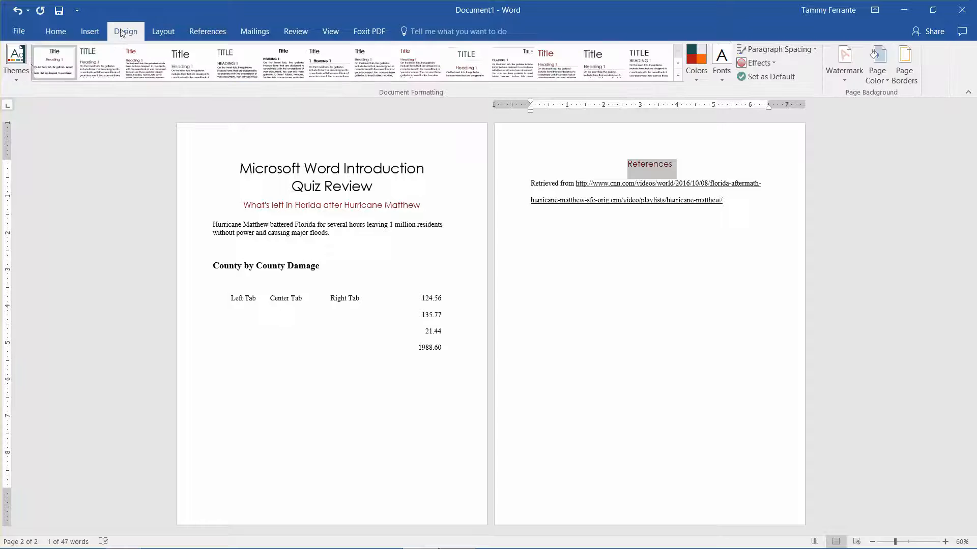
click(22, 72)
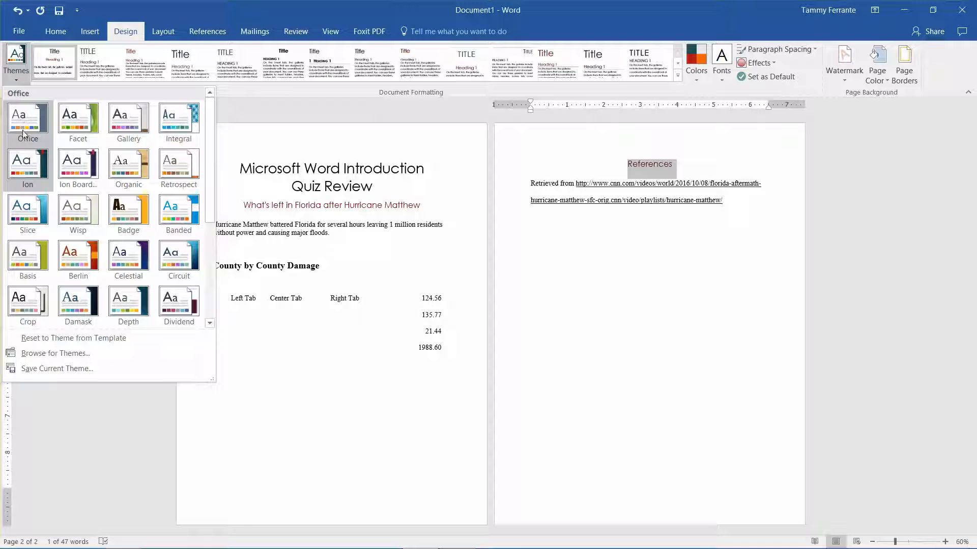
click(63, 130)
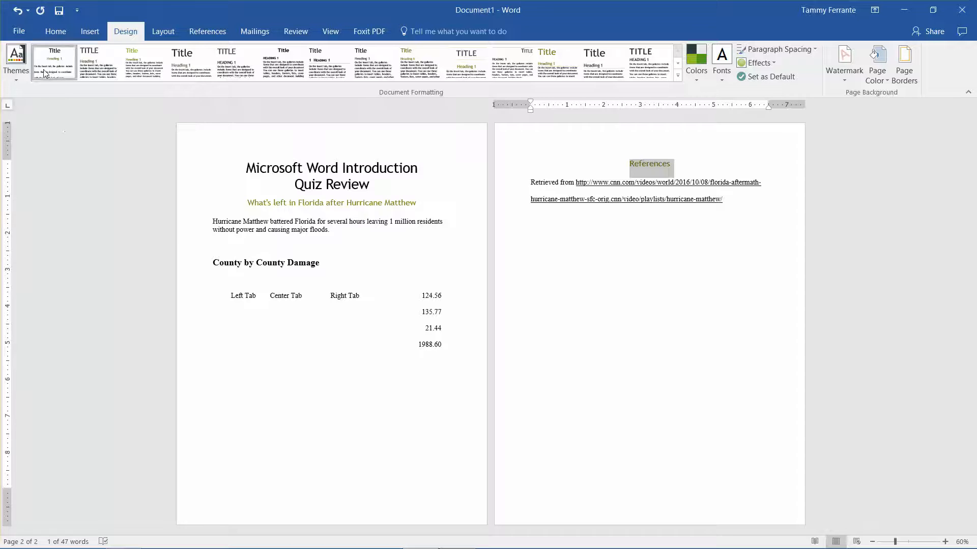
click(19, 70)
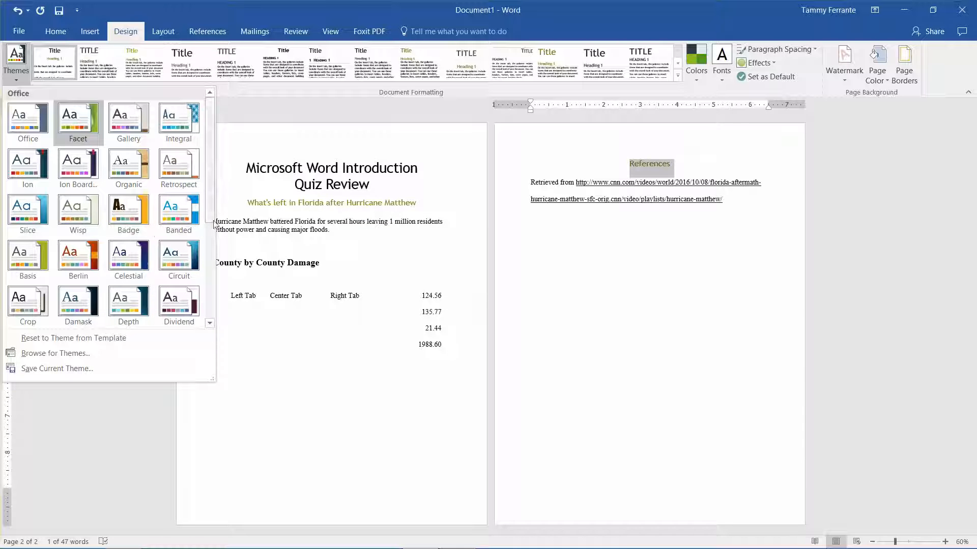
click(175, 218)
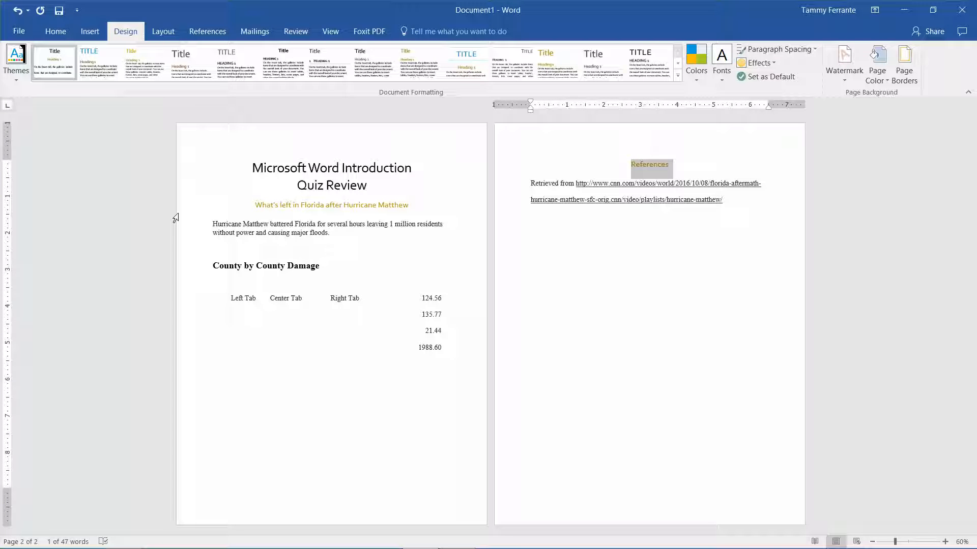
Start a new style named "Title-Chiller" from the two title lines and open its full formatting options
click(55, 33)
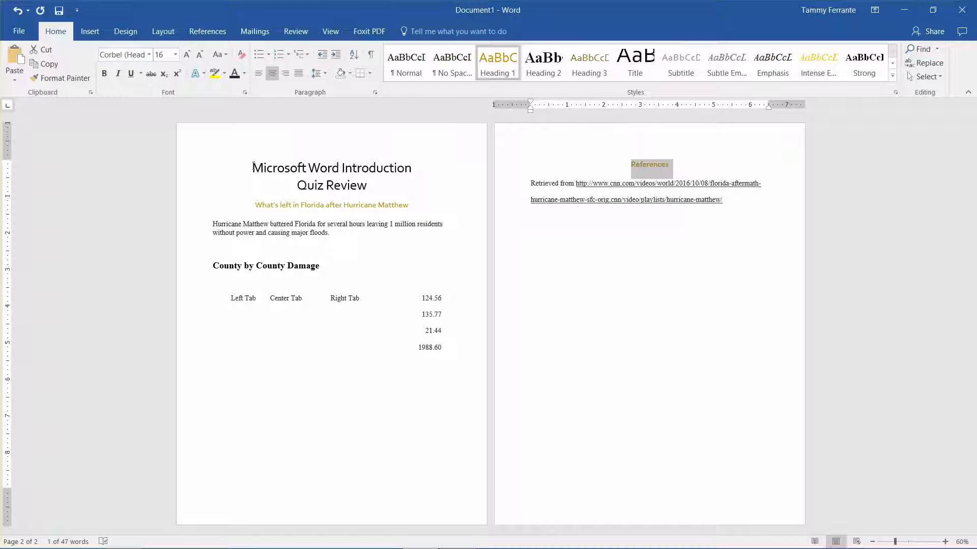
drag(253, 167, 388, 185)
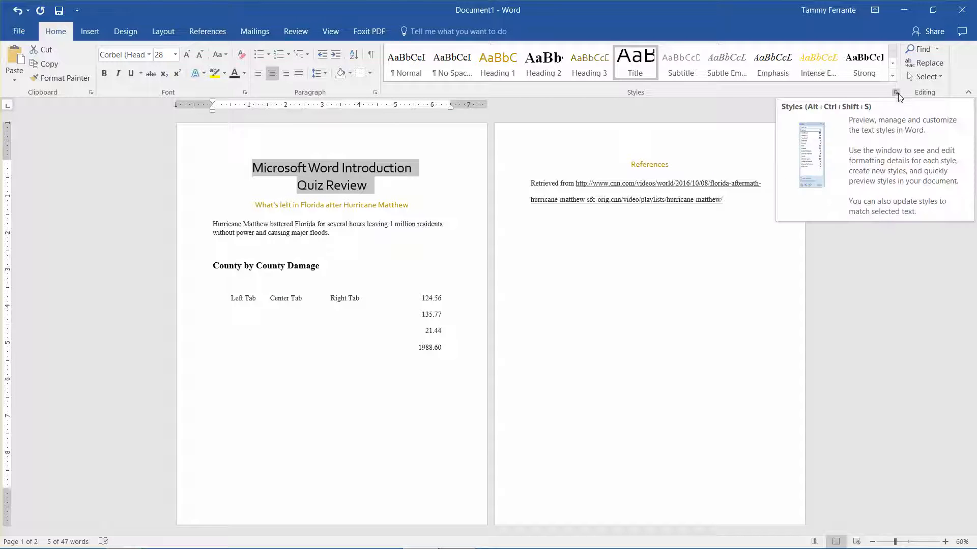
click(892, 75)
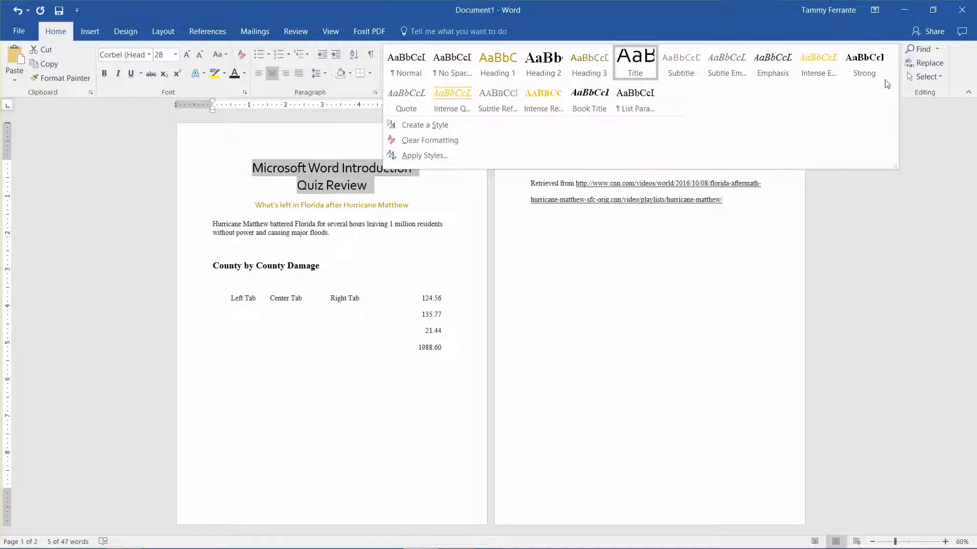
click(450, 128)
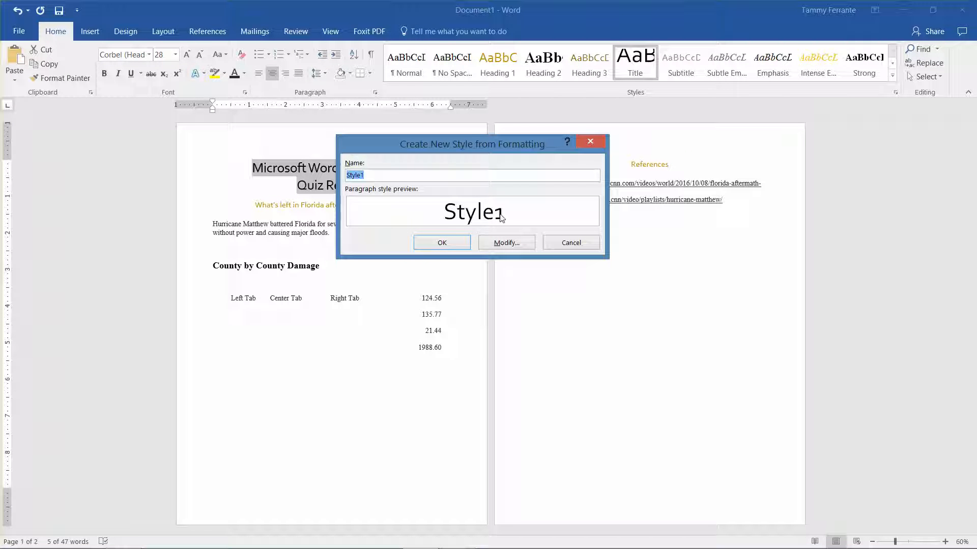
text(Title-Chiller)
click(500, 243)
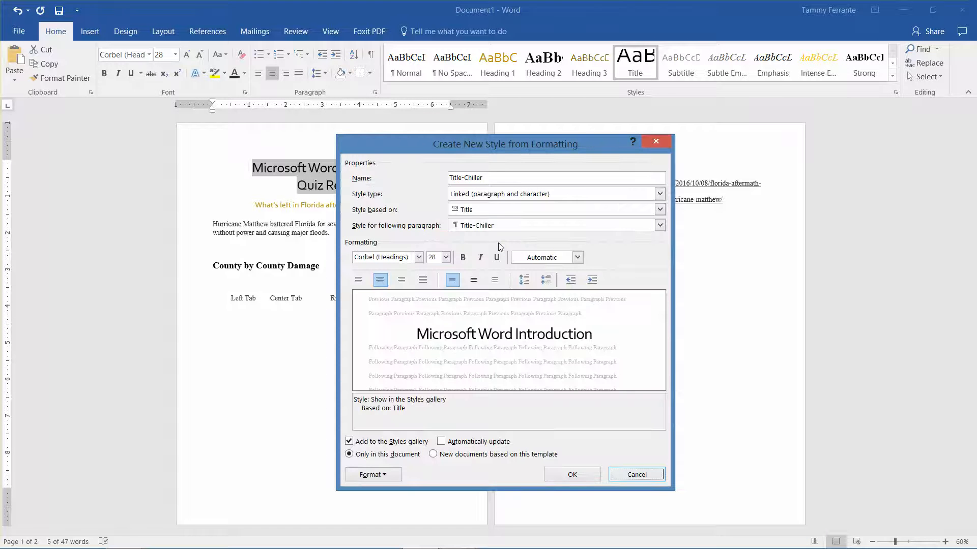
Format the new Title-Chiller style as Chiller, 36 pt, bold and standard red, and save it
click(418, 258)
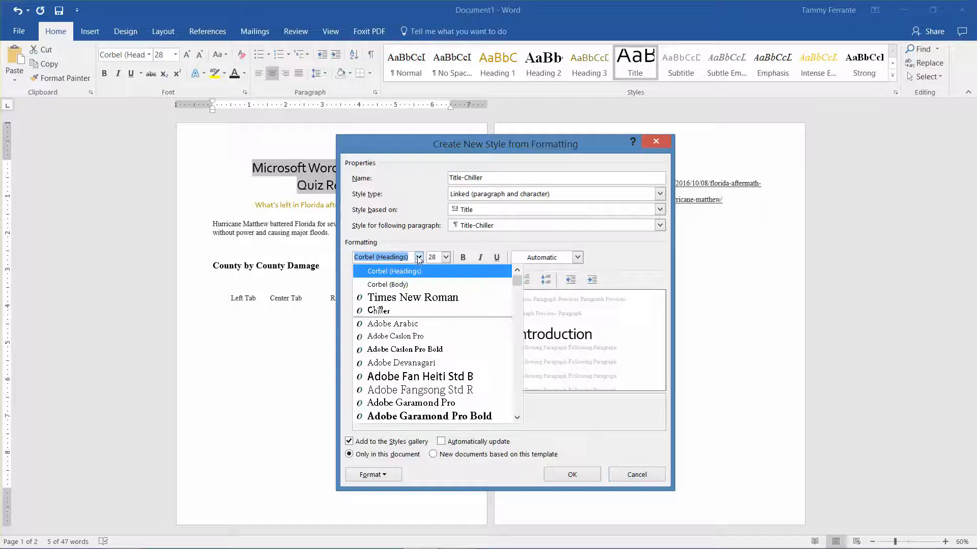
click(391, 313)
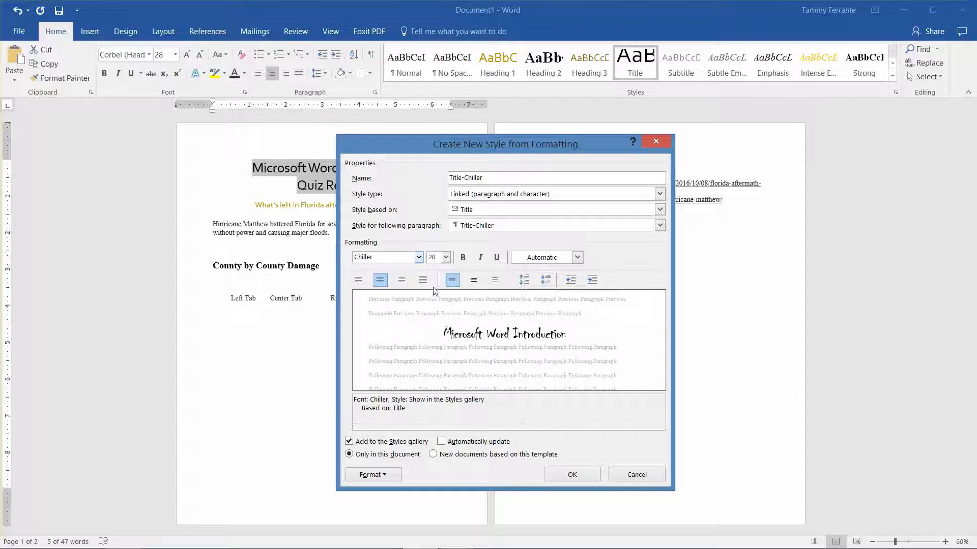
click(446, 257)
click(445, 364)
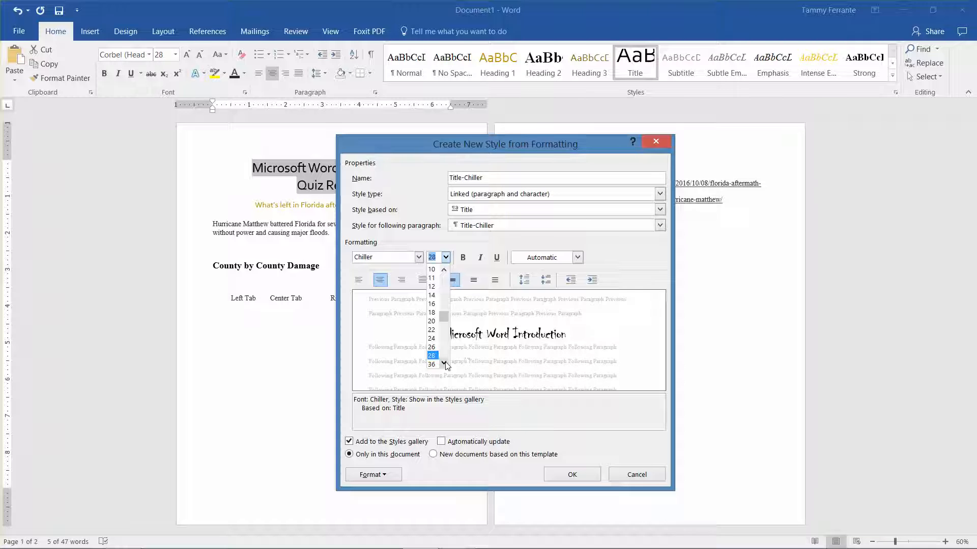
click(433, 364)
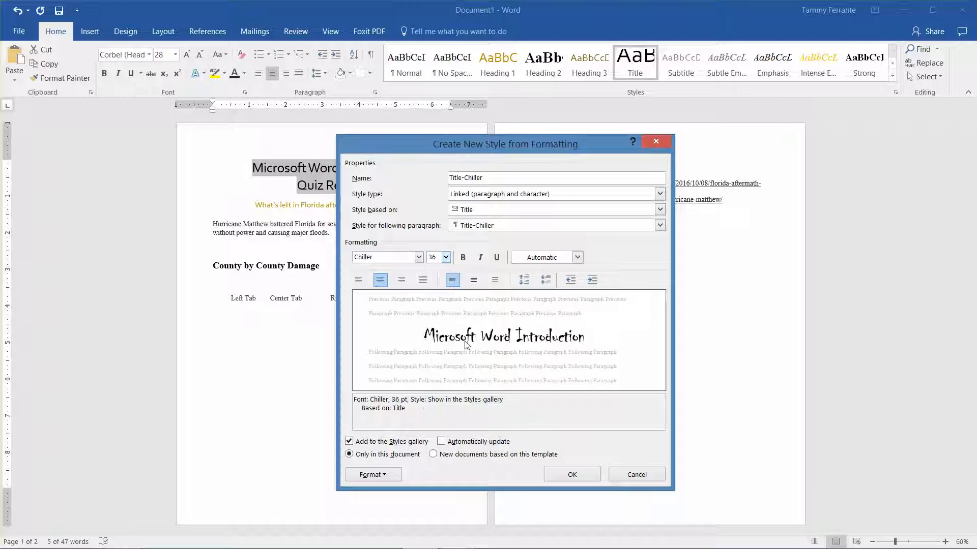
click(578, 258)
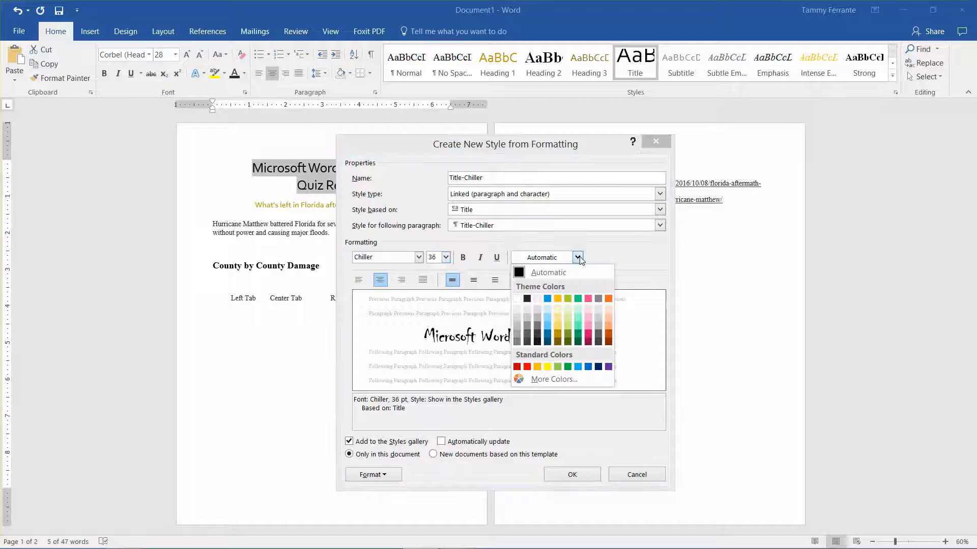
click(527, 366)
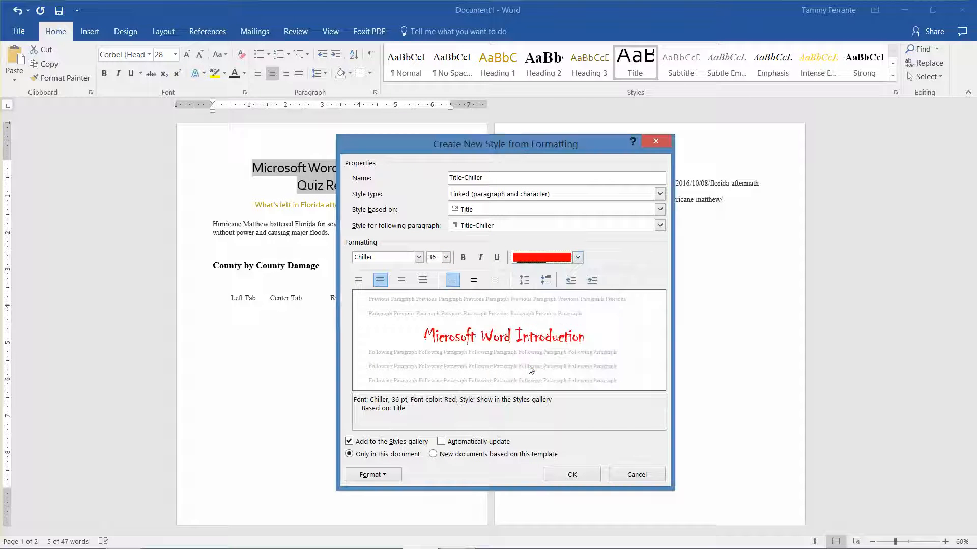
click(463, 258)
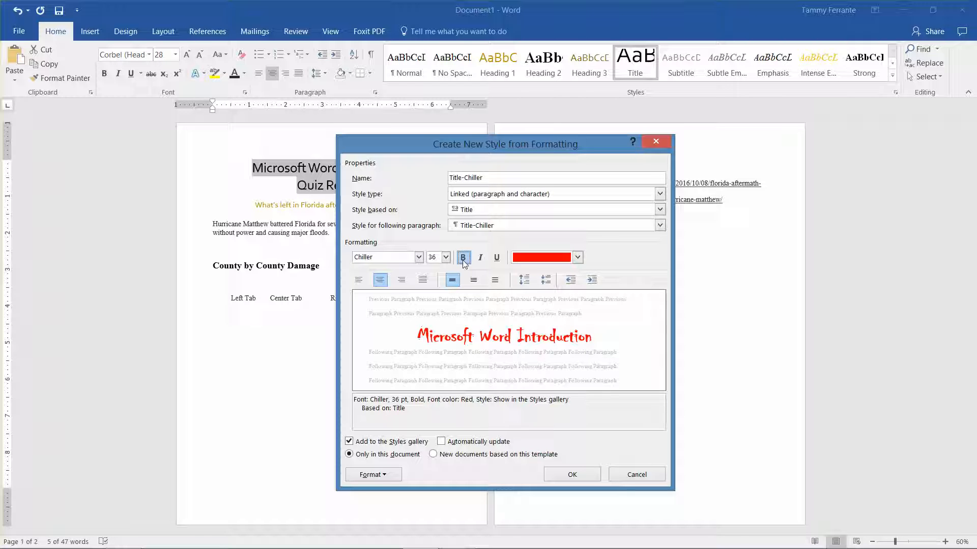
click(572, 475)
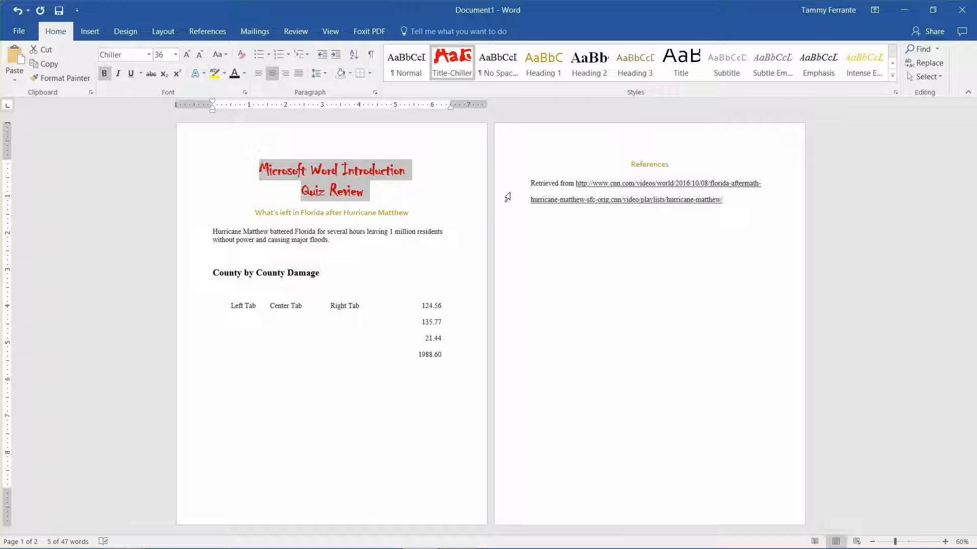
click(893, 76)
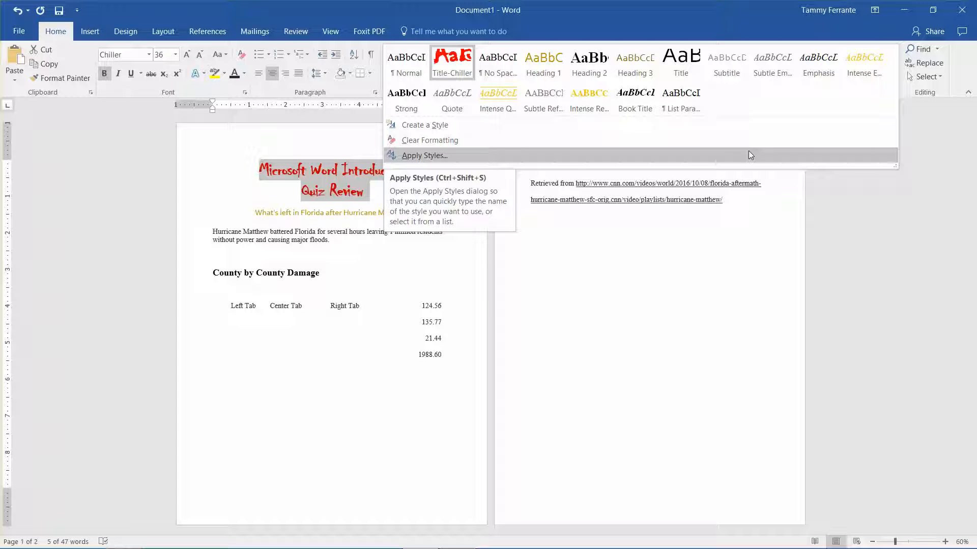
click(328, 341)
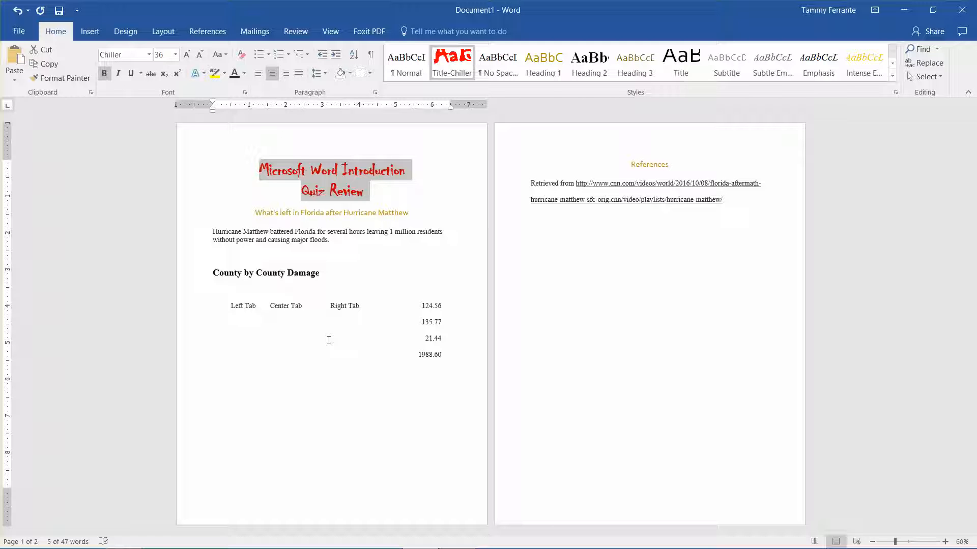
click(325, 381)
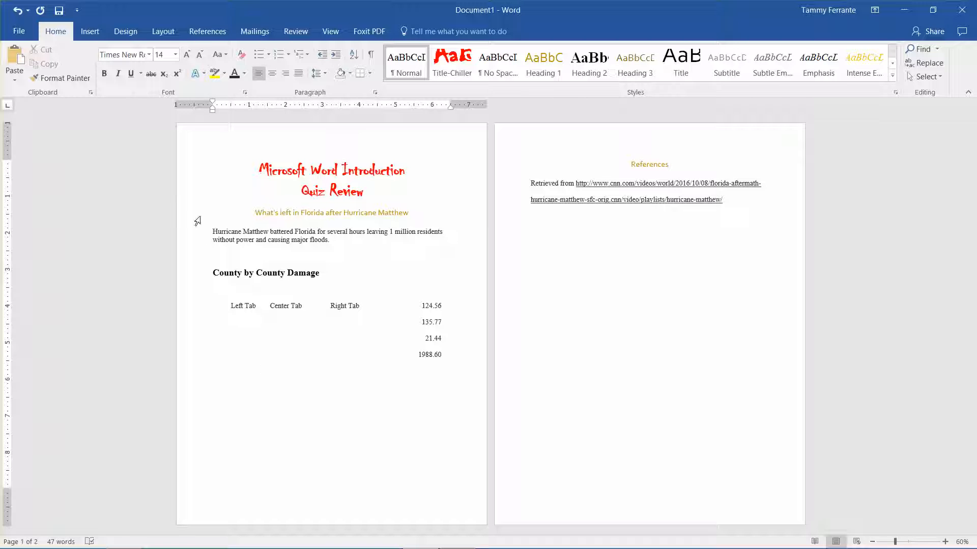
Give the hurricane paragraph on the first page a 0.5-inch first-line indent using the ruler
drag(212, 232, 335, 242)
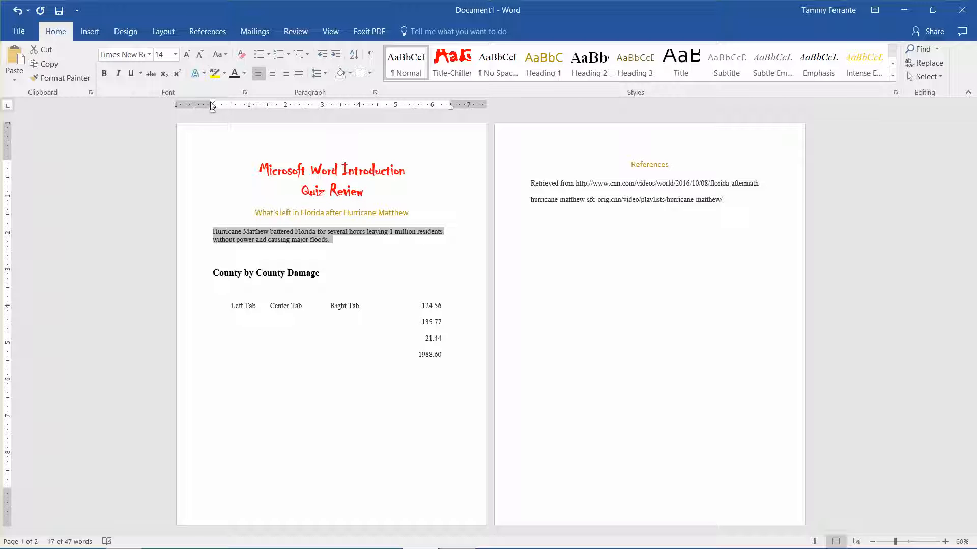
drag(213, 104, 231, 106)
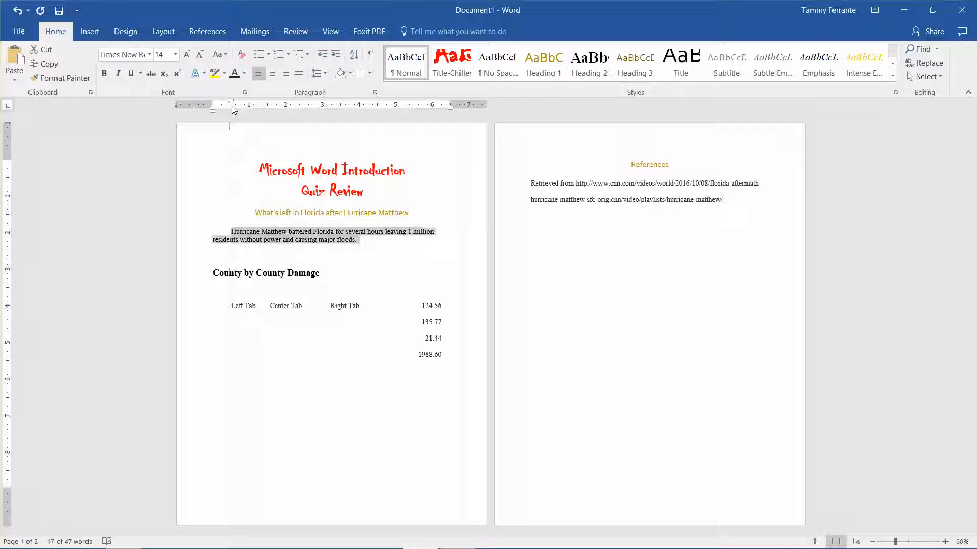
click(945, 543)
click(946, 543)
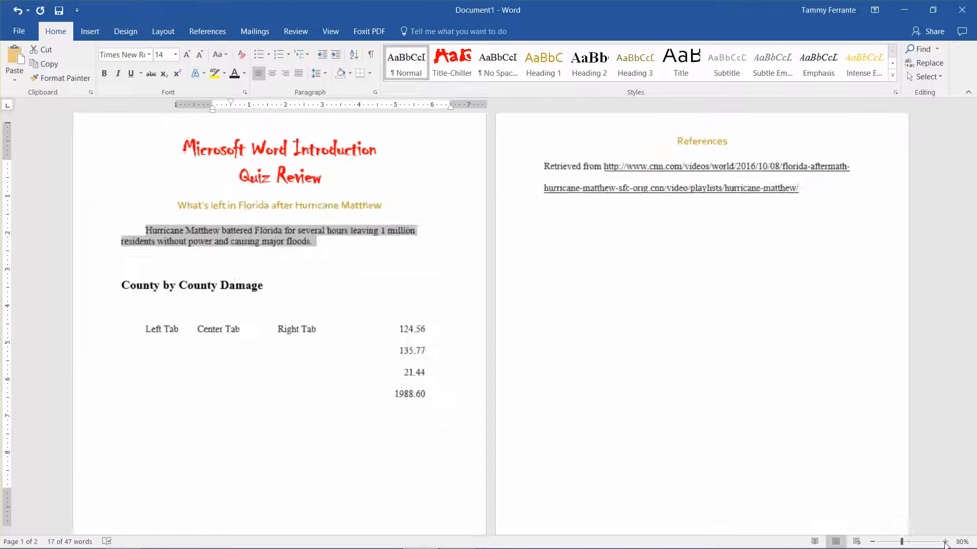
click(946, 542)
click(946, 542)
click(946, 543)
click(946, 543)
click(946, 543)
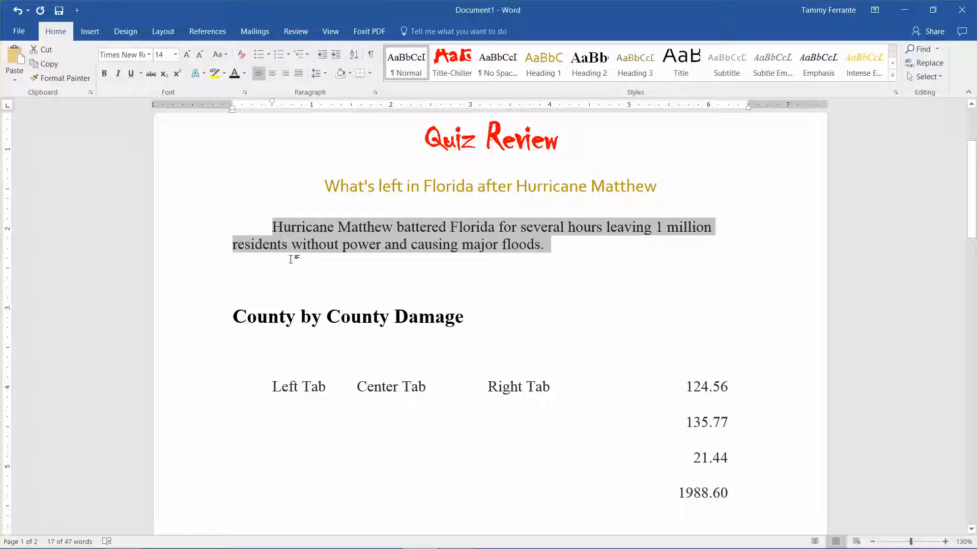
Give the "Retrieved from" citation under References a 0.5-inch hanging indent using the ruler
drag(973, 246, 973, 386)
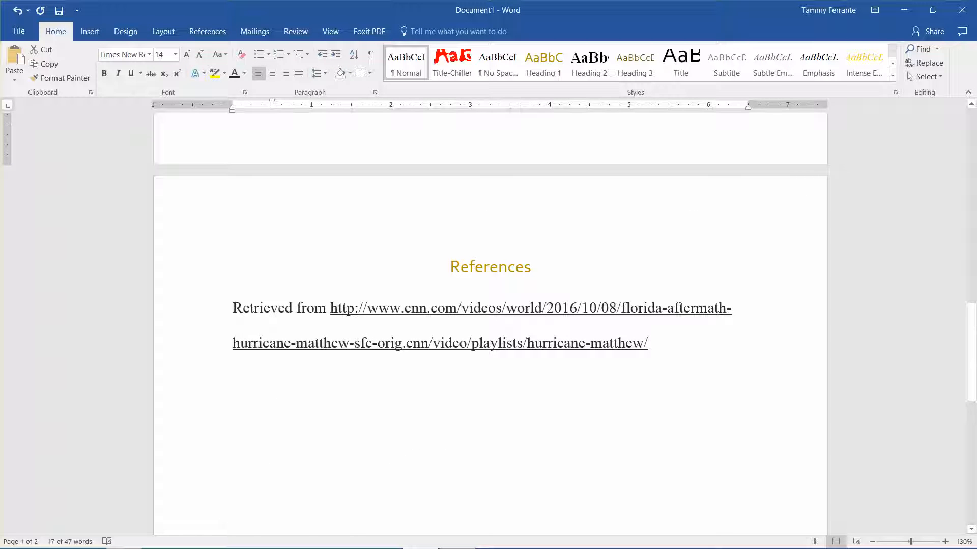
triple_click(236, 307)
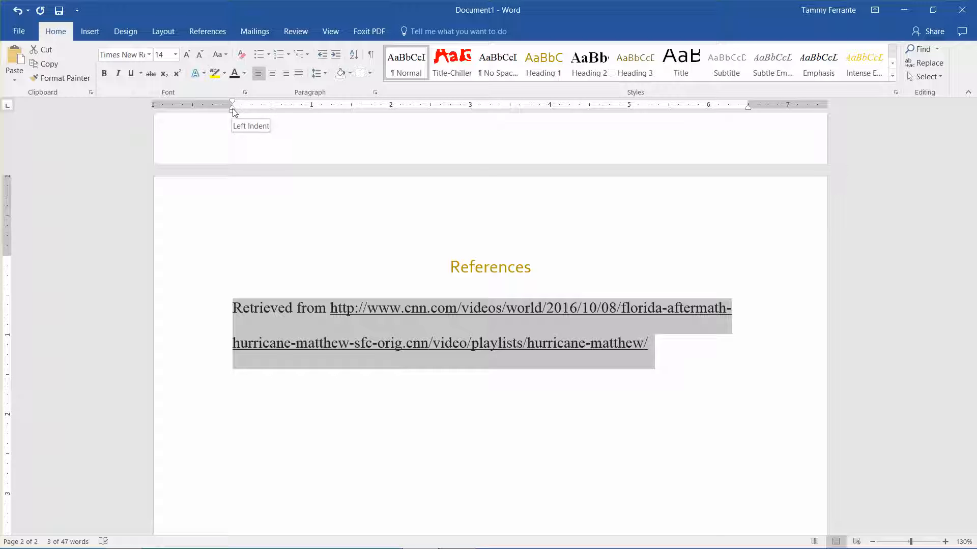
drag(233, 110, 273, 111)
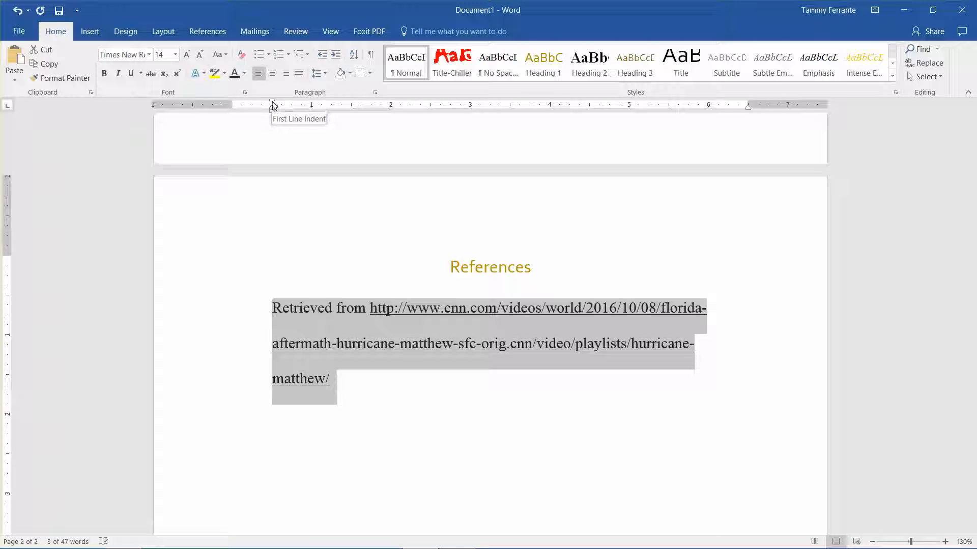
drag(273, 106, 232, 104)
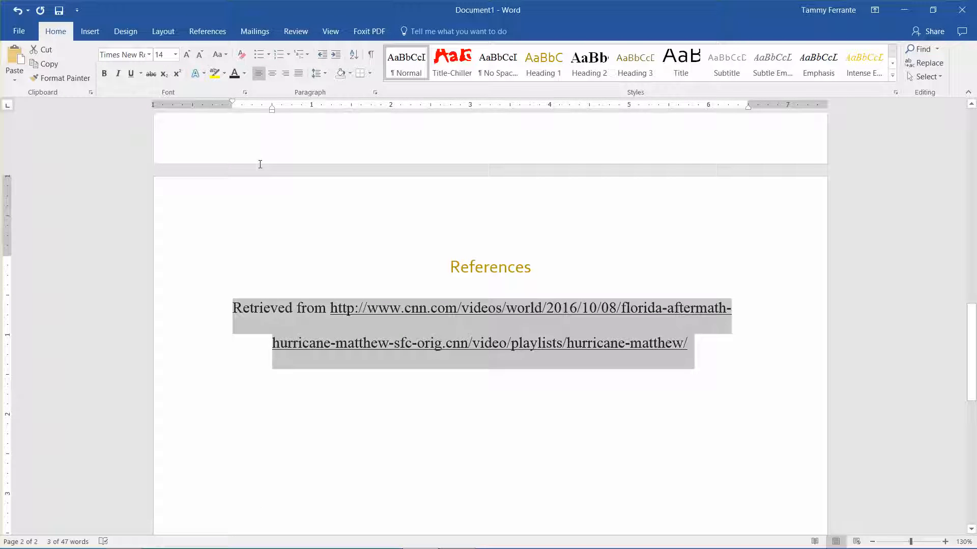
click(697, 343)
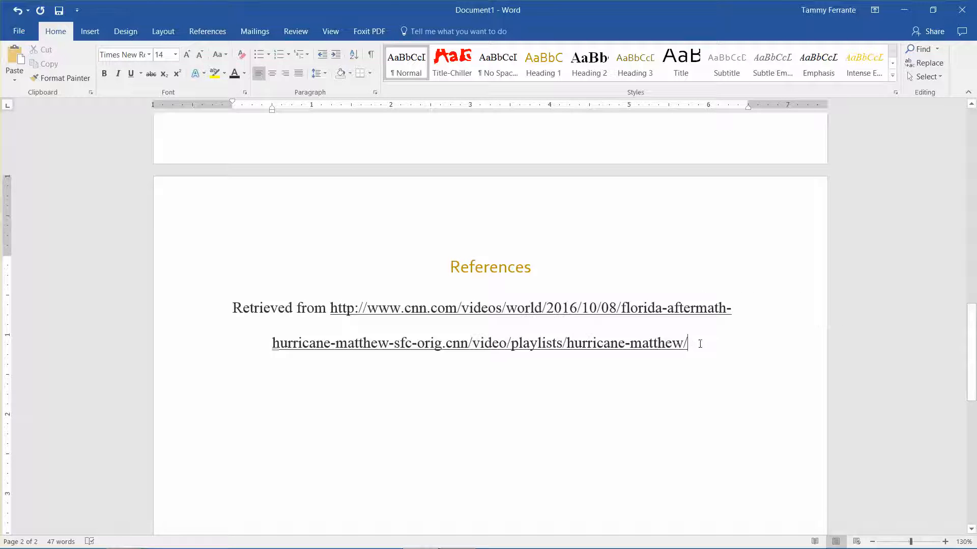
key(Return)
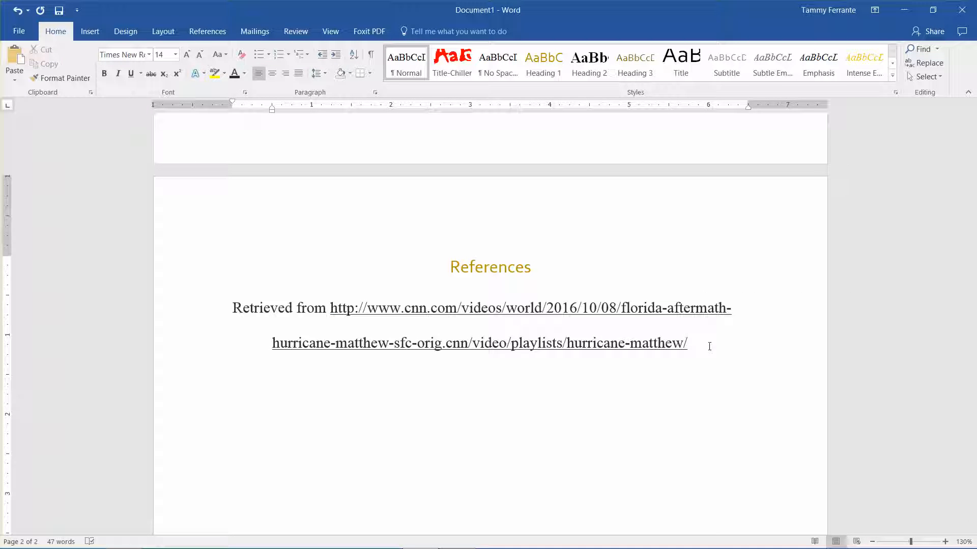
text(Retrieved fr)
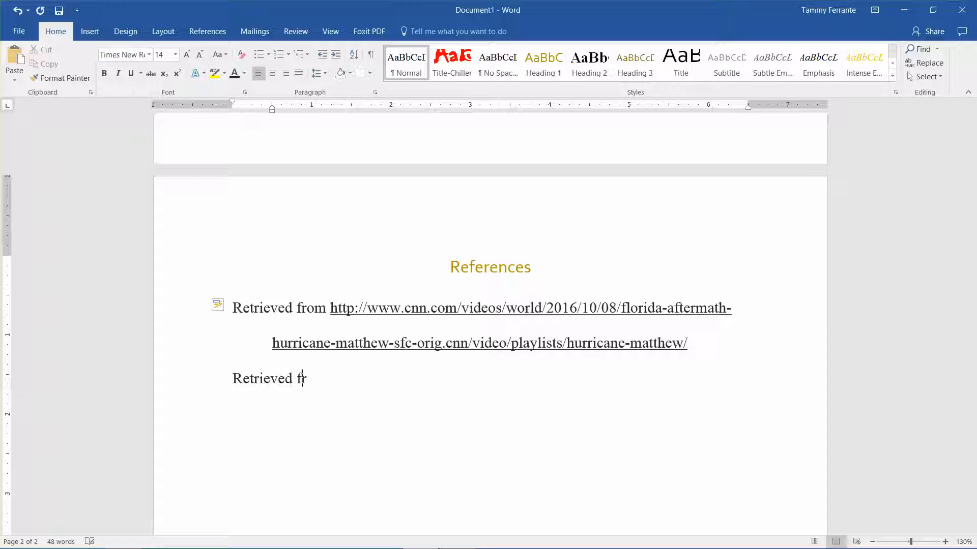
text(om http:/)
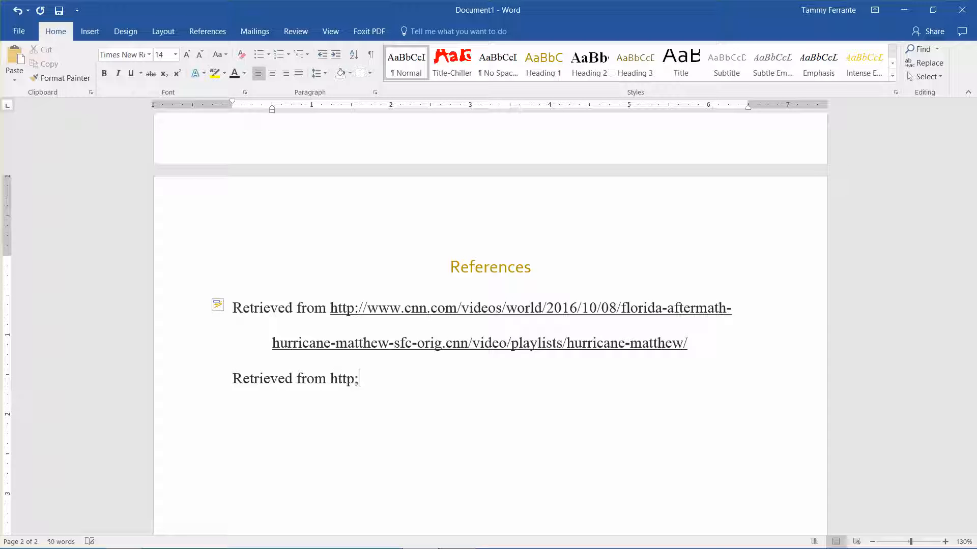
text(/www.wsj.com)
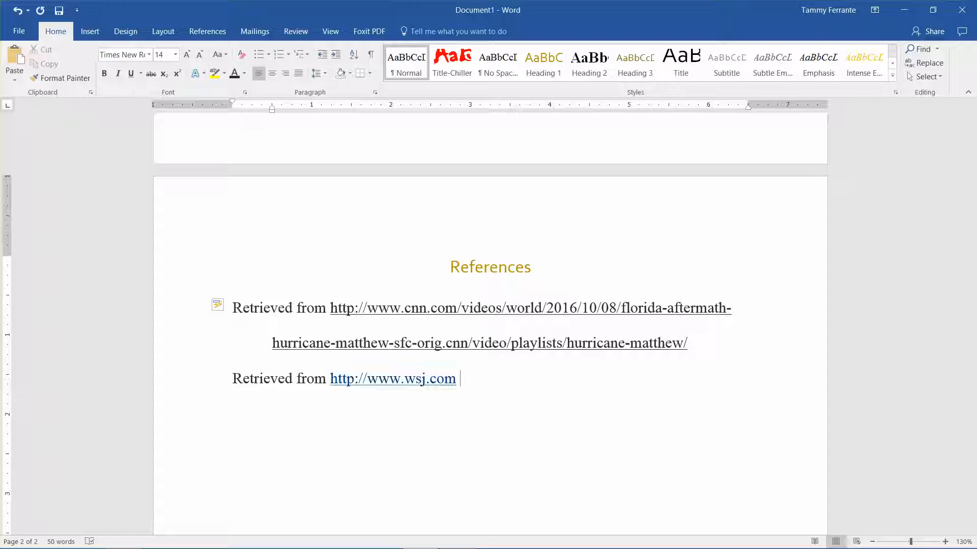
Insert the author's last name and initial, followed by the year (2016), at the start of the wsj.com reference
key(Left)
key(Left)
key(Left)
key(Left)
key(Left)
key(Left)
key(Left)
key(Left)
key(Left)
key(Left)
key(Left)
key(Left)
key(Left)
key(Left)
key(Left)
key(Left)
key(Left)
key(Left)
key(Left)
key(Left)
text(Smith, )
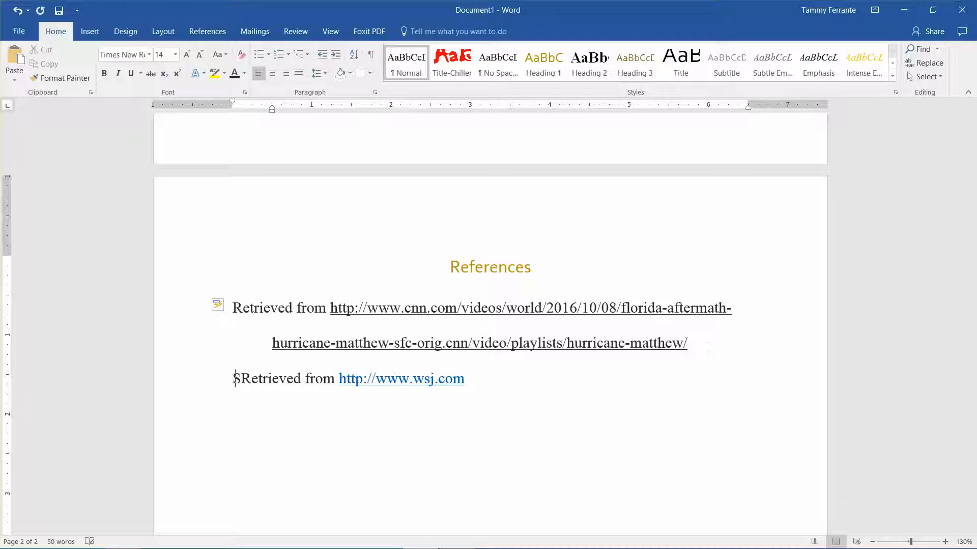
text(J.)
key(BackSpace)
key(BackSpace)
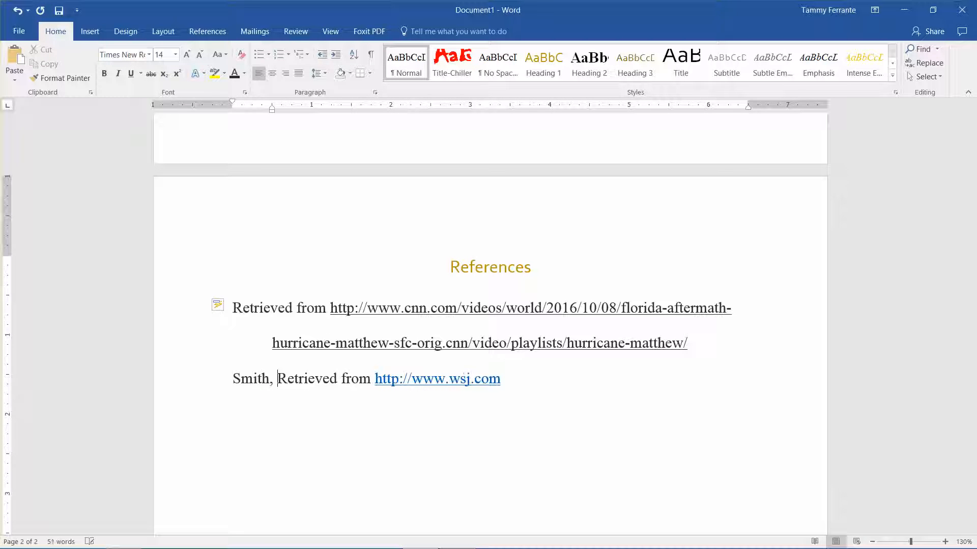
text(J. (201)
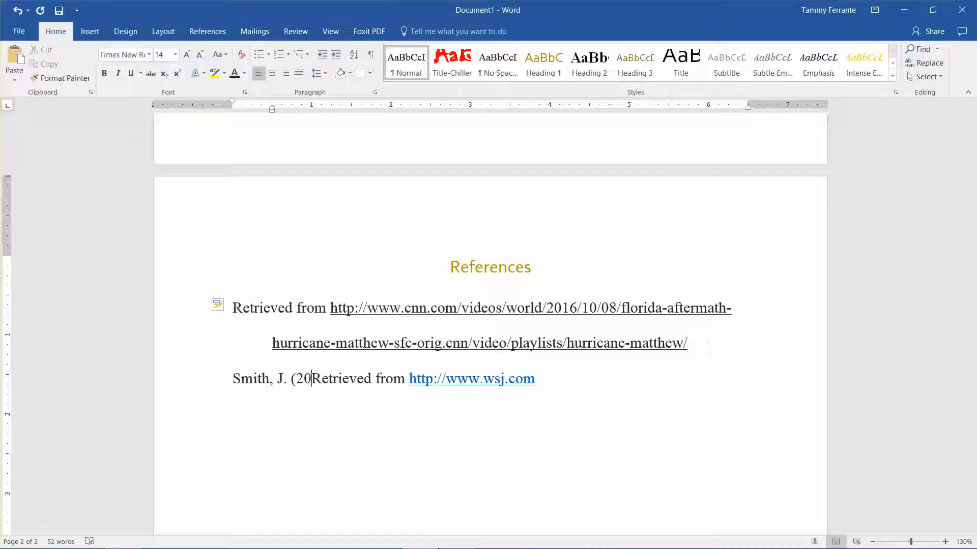
text(6))
Add the title "Hurricane Matthew batters coast of Florida before it heads north and then off into the Atlantic Ocean." after the year in the new reference
text(. Hurrican)
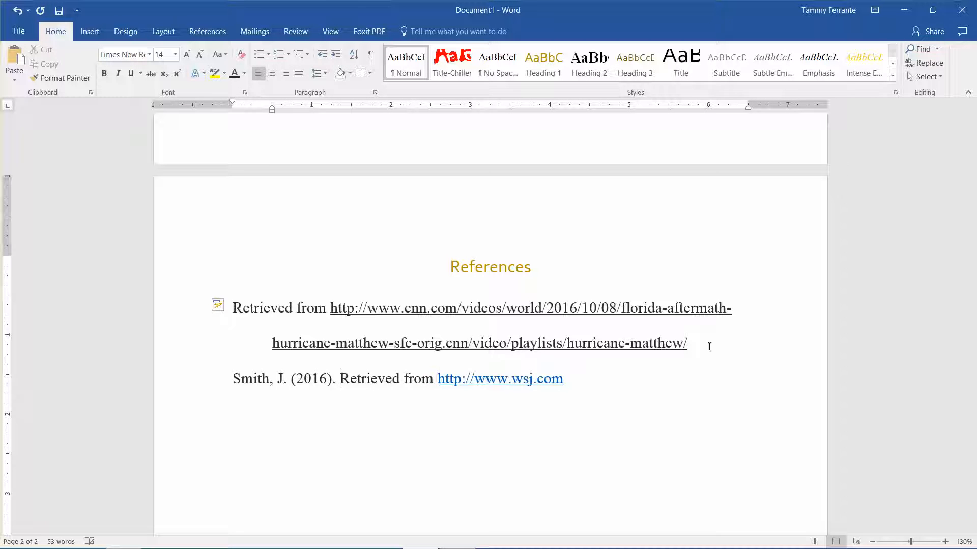
text(e M)
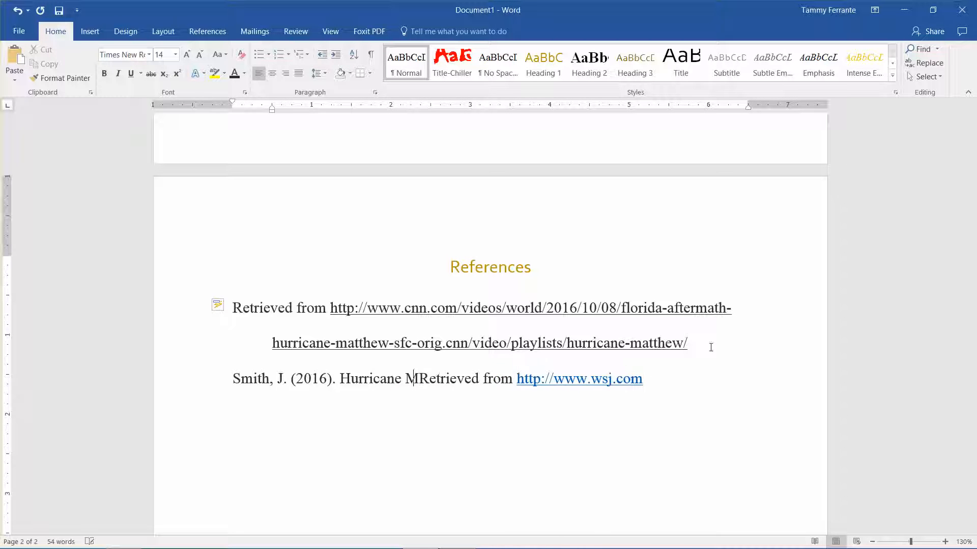
text(atthew )
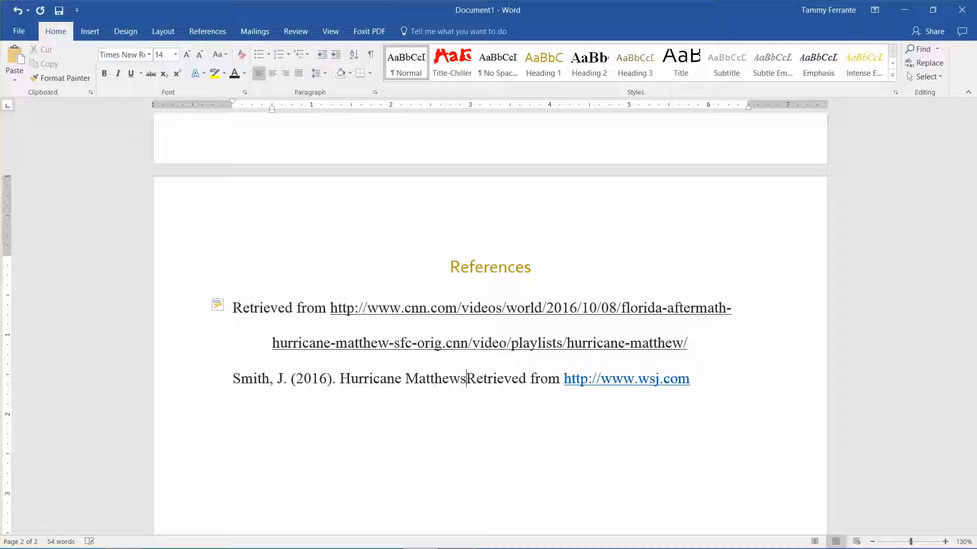
text(batters )
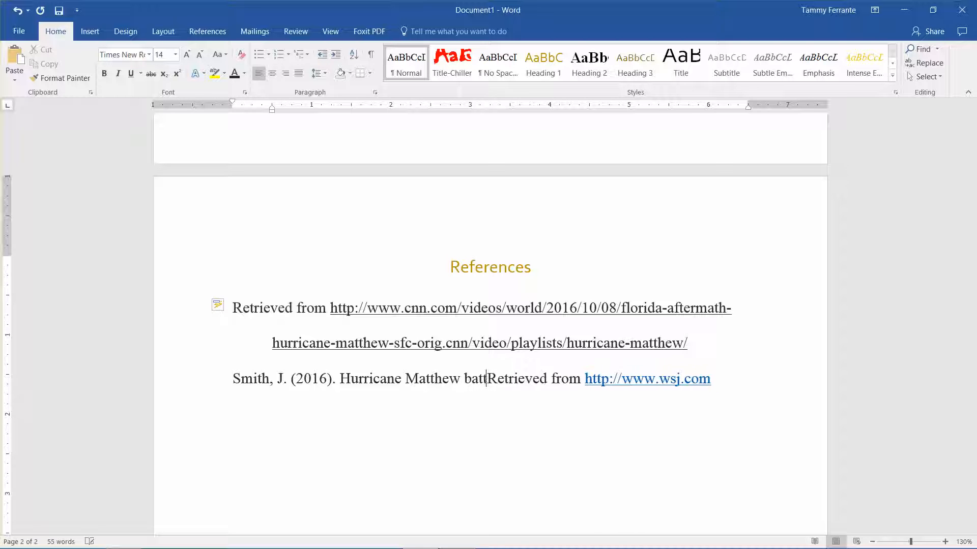
text(coast of )
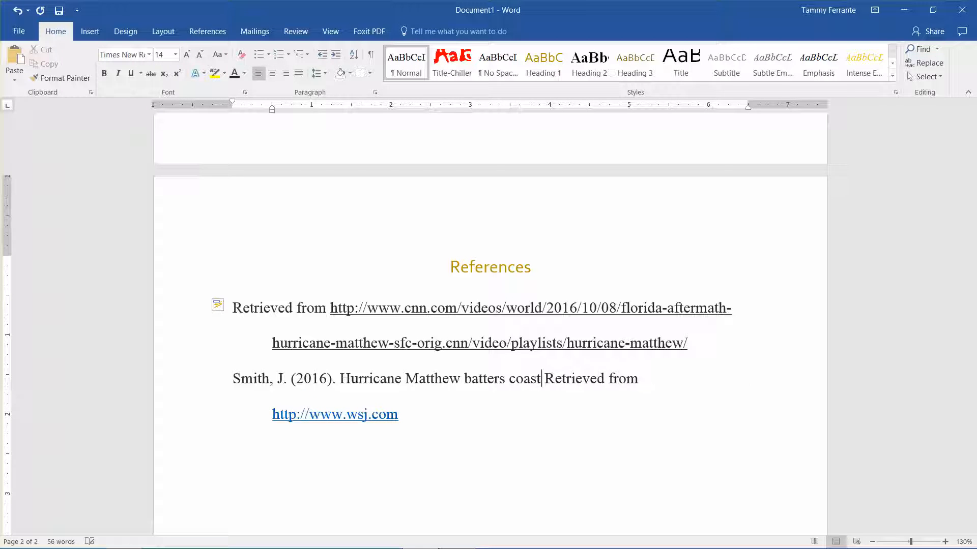
text(Florida as)
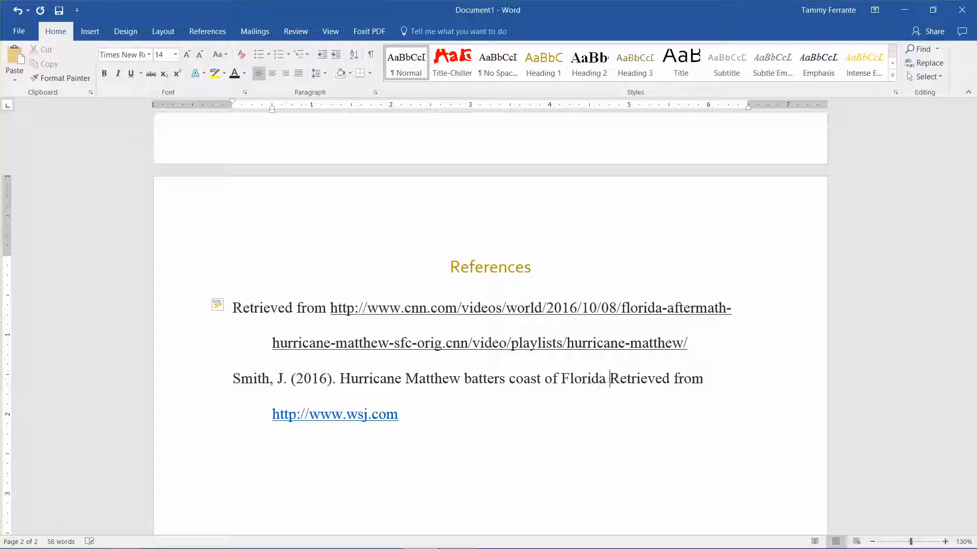
key(BackSpace)
key(BackSpace)
key(BackSpace)
text(before i)
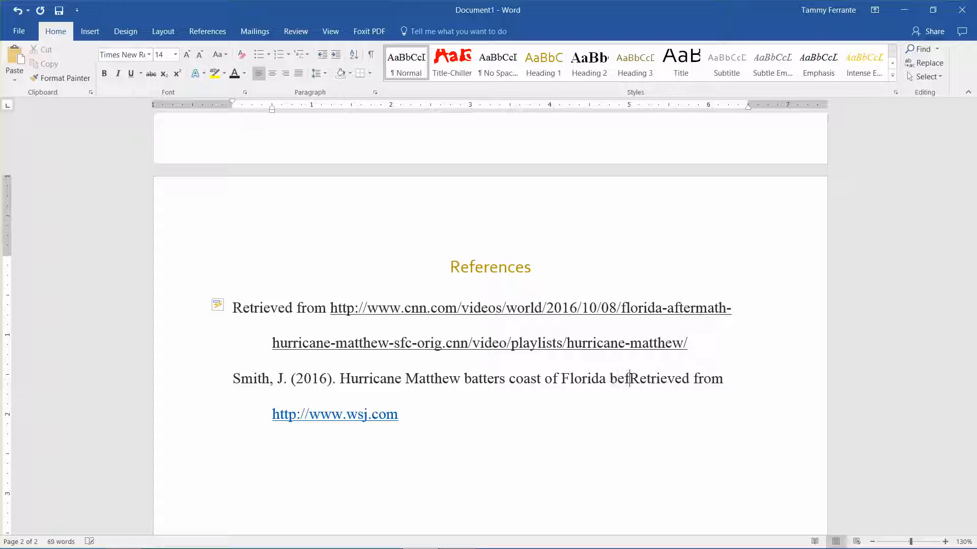
text(t heads )
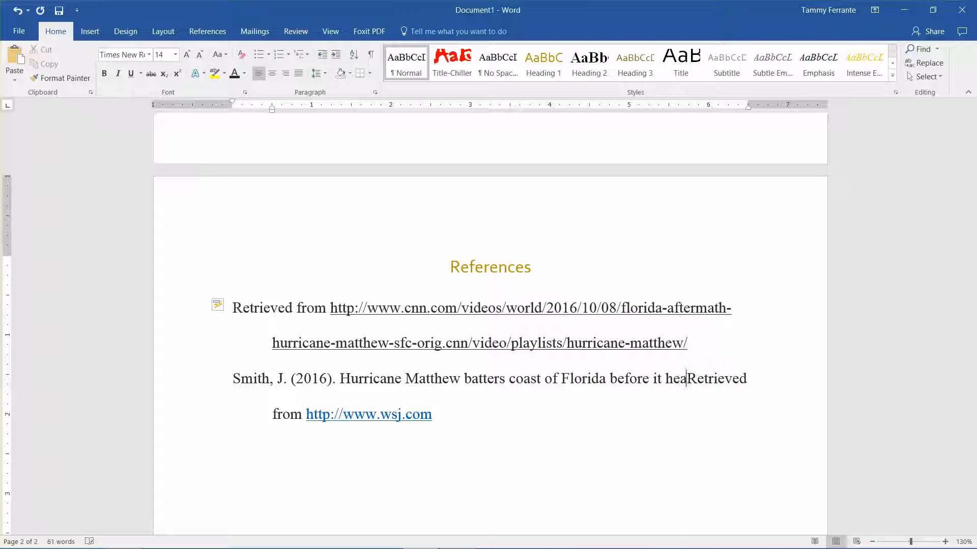
text(north and then )
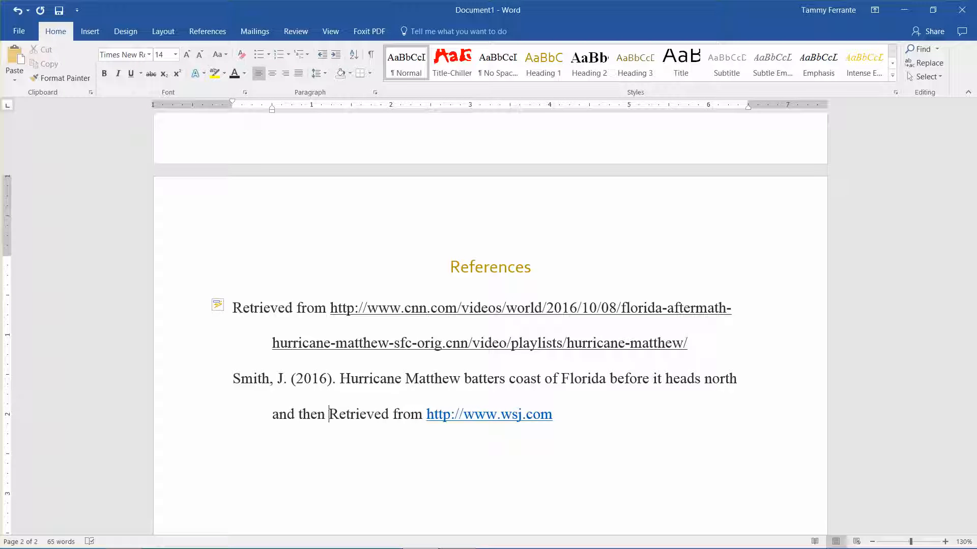
text(off into)
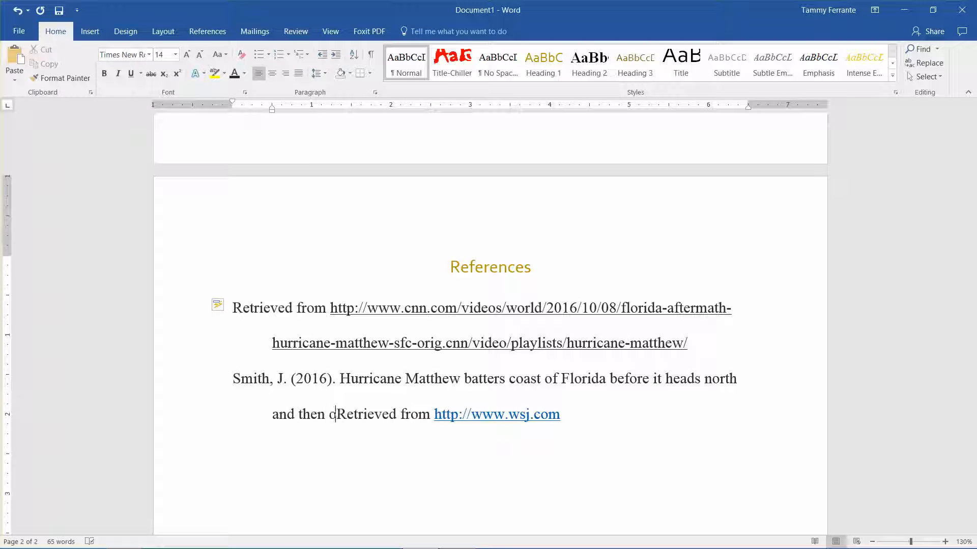
text( the Atlanti)
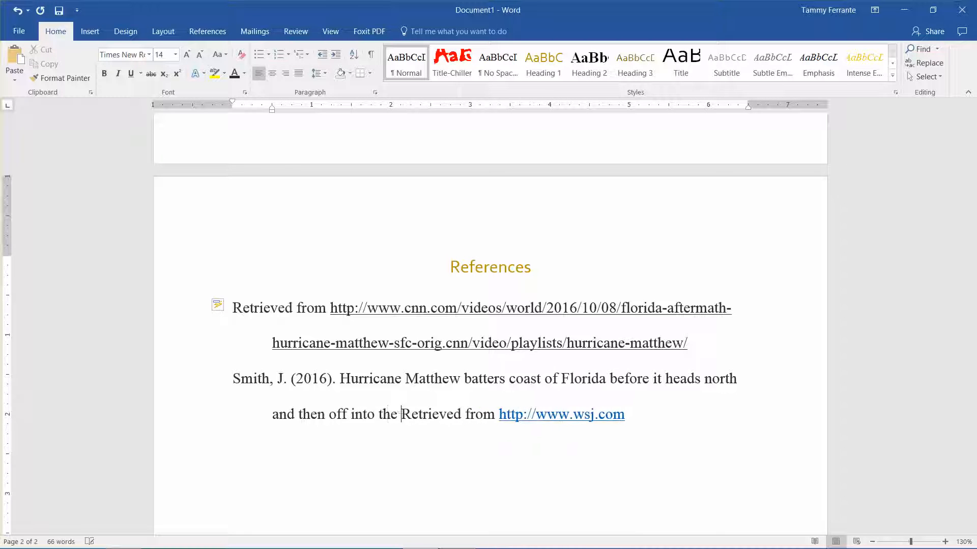
text(c Ocie)
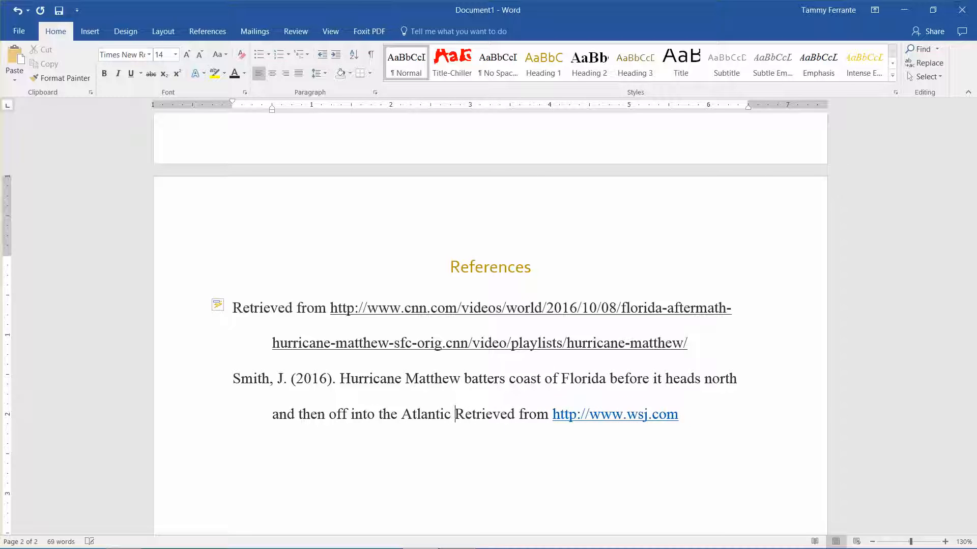
key(BackSpace)
key(BackSpace)
text(ean.)
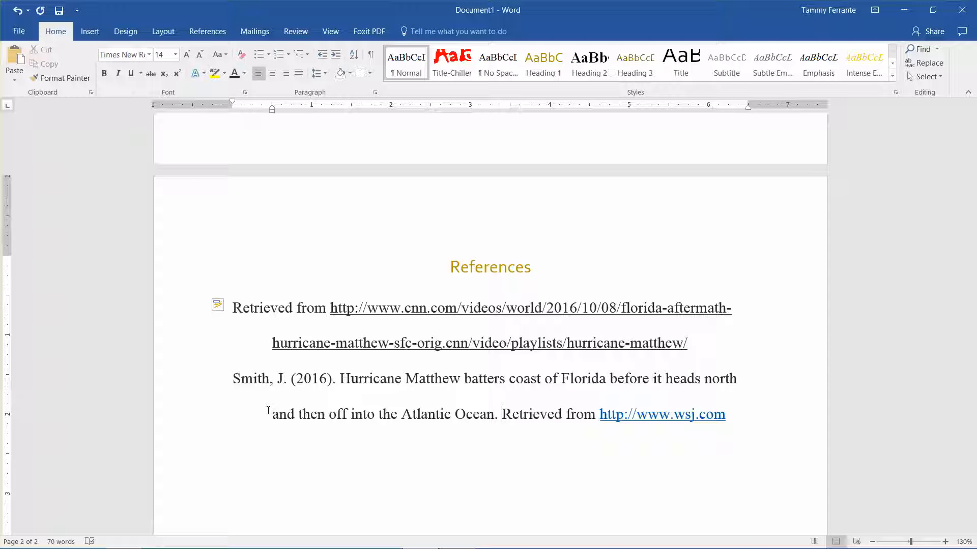
Set the hurricane paragraph on the first page to double line spacing and review its paragraph settings
click(499, 407)
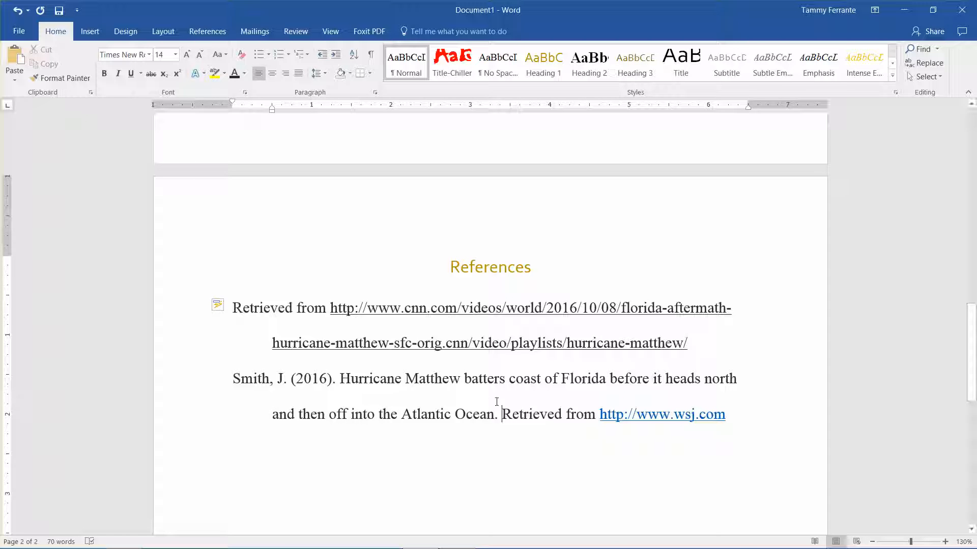
key(Up)
key(Up)
key(Up)
key(Up)
key(Up)
key(Up)
key(Up)
key(Up)
key(Up)
key(Up)
key(Up)
key(Up)
key(Up)
key(Up)
key(Up)
key(Up)
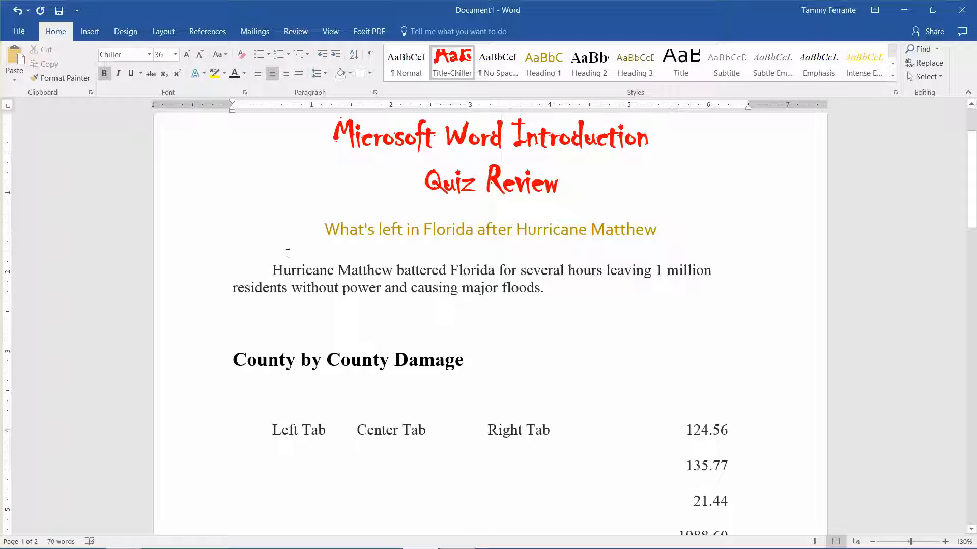
drag(263, 266, 566, 303)
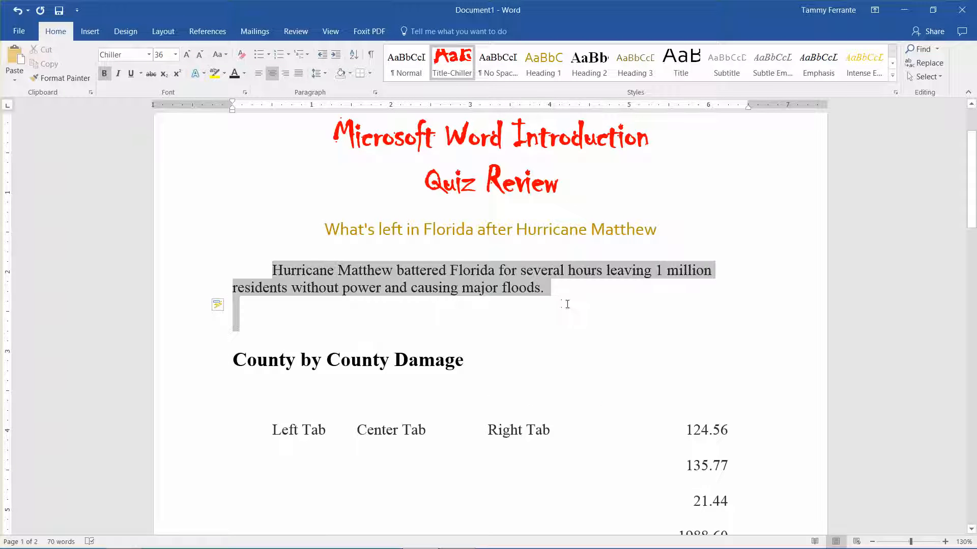
right_click(493, 282)
click(523, 370)
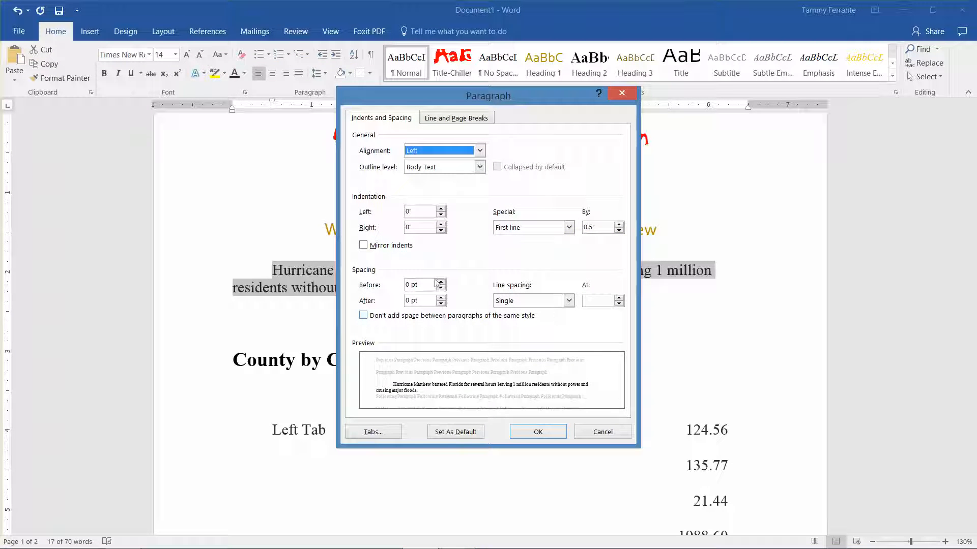
click(569, 301)
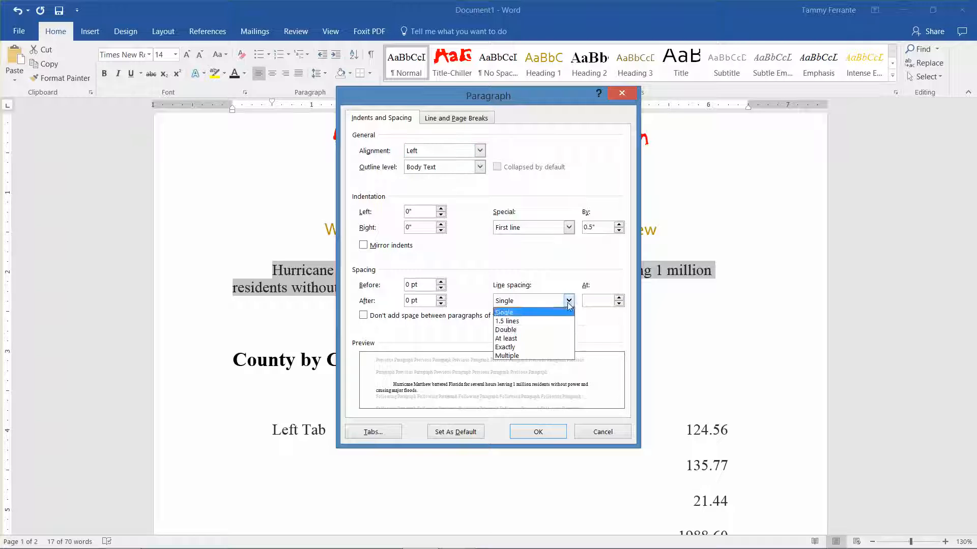
click(528, 329)
click(538, 432)
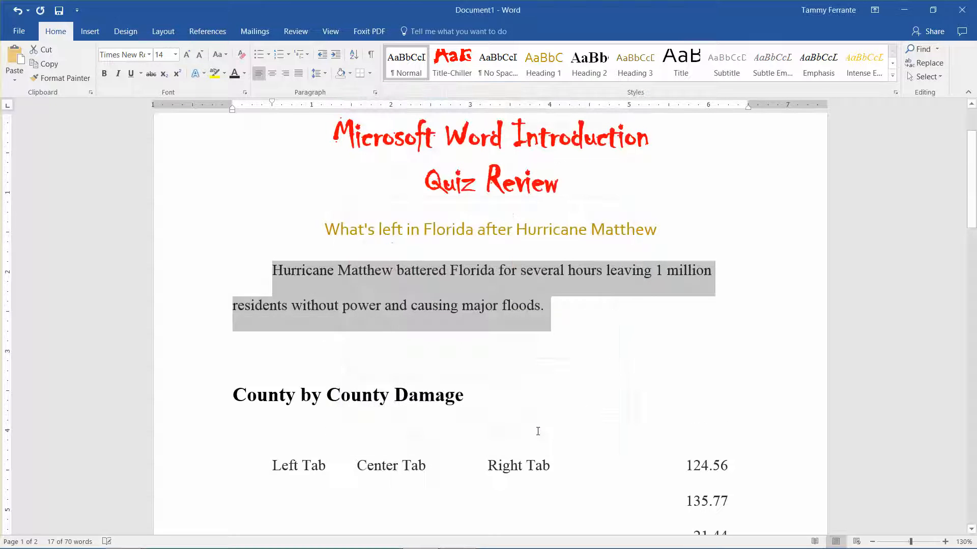
click(375, 93)
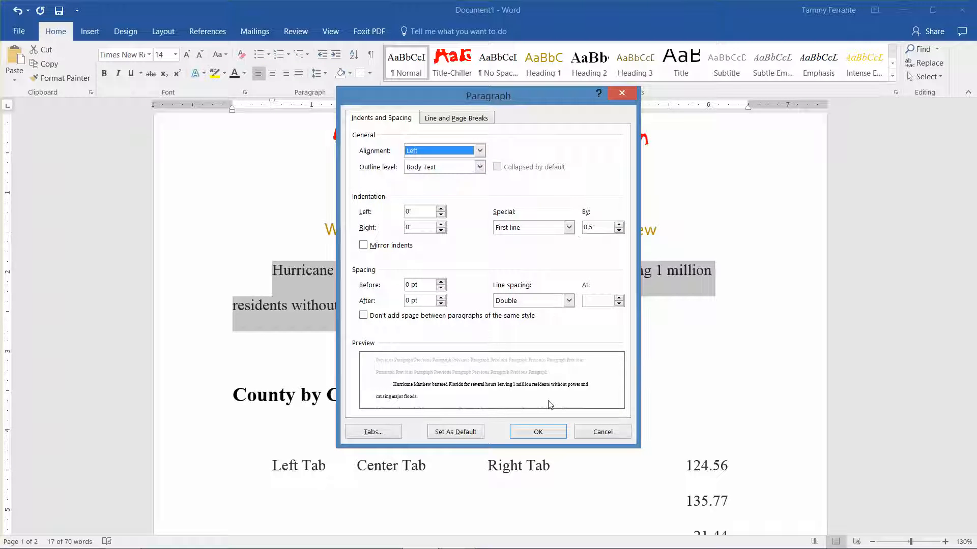
click(539, 432)
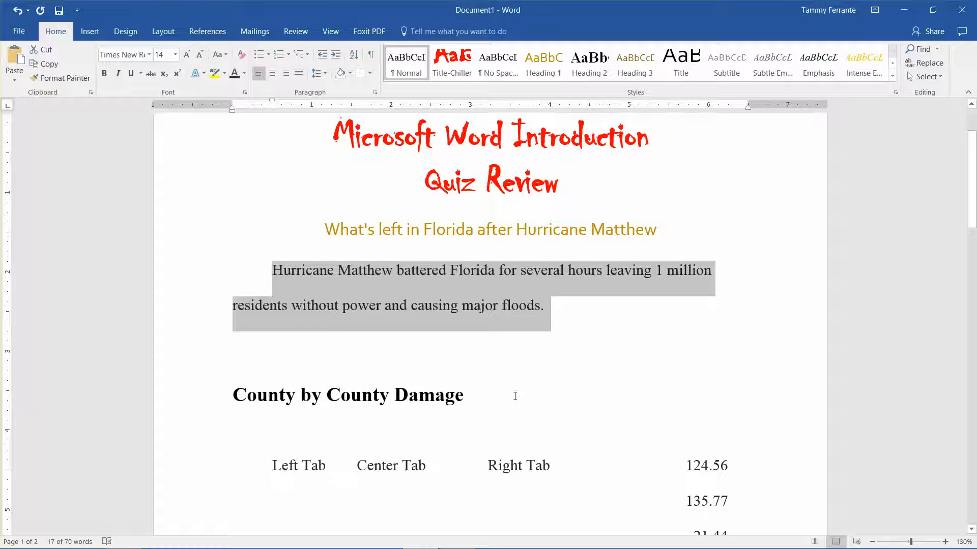
Insert a Whisp Quote text box with the insertion point on the empty line below the hurricane paragraph
click(490, 360)
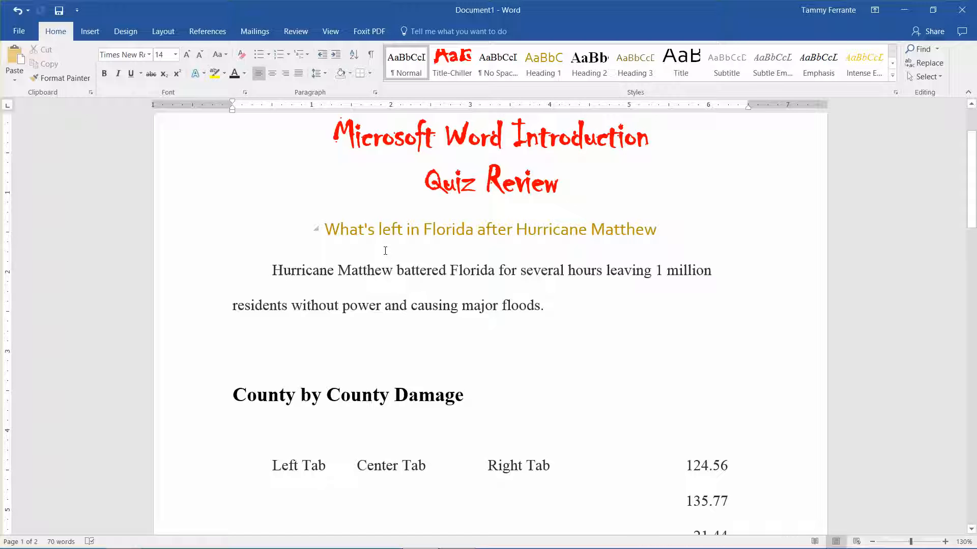
click(99, 39)
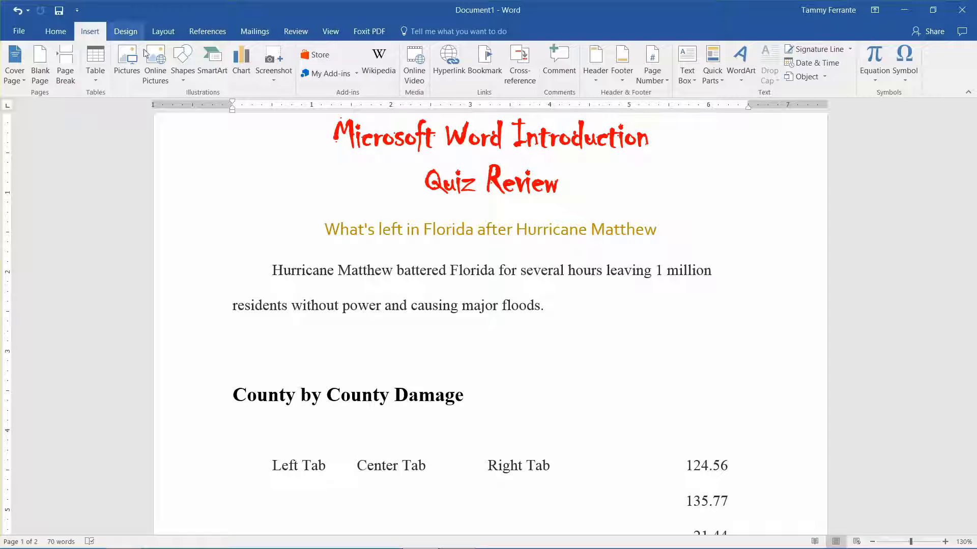
click(694, 77)
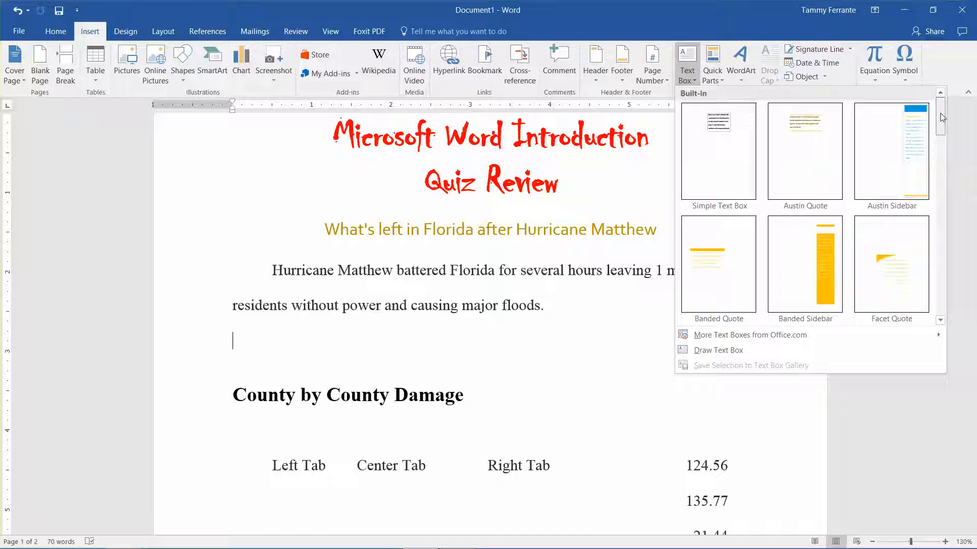
drag(940, 117, 945, 281)
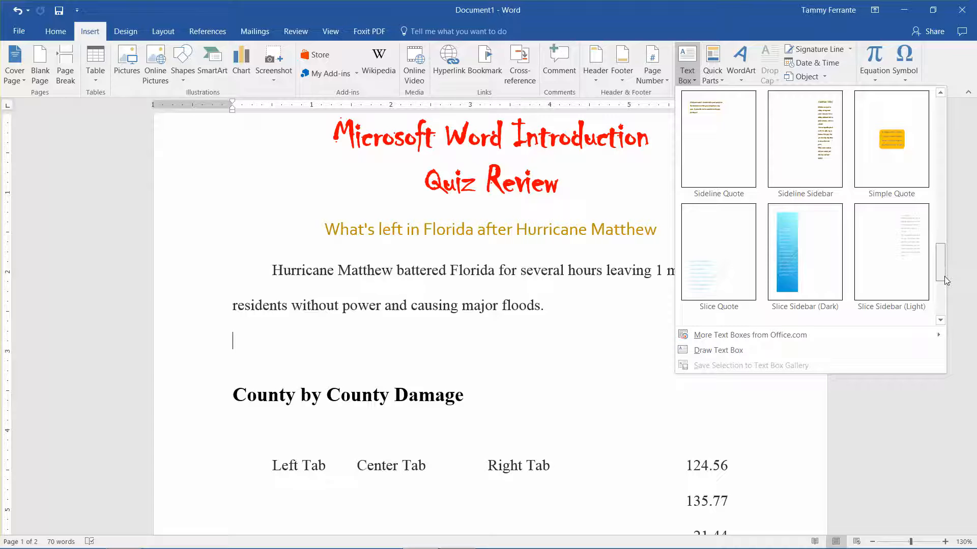
click(945, 293)
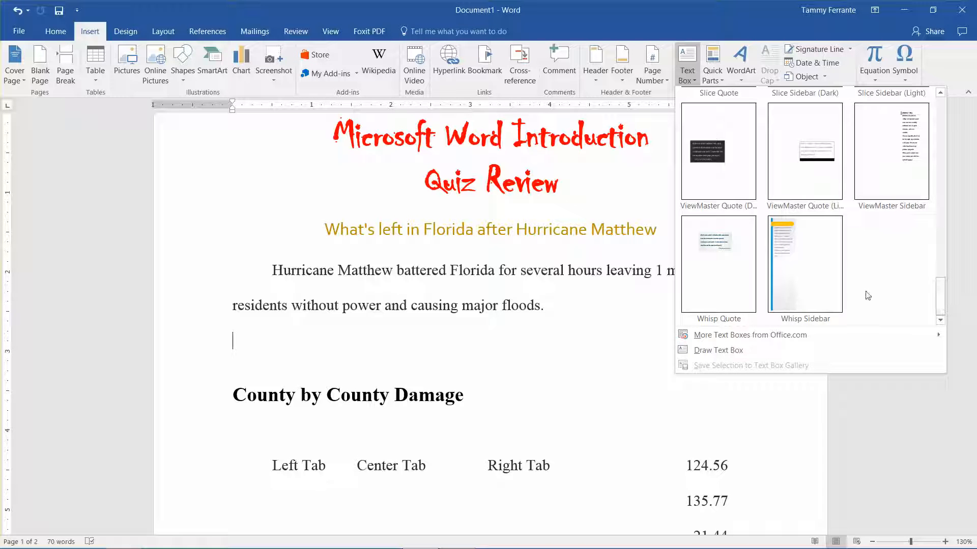
click(739, 280)
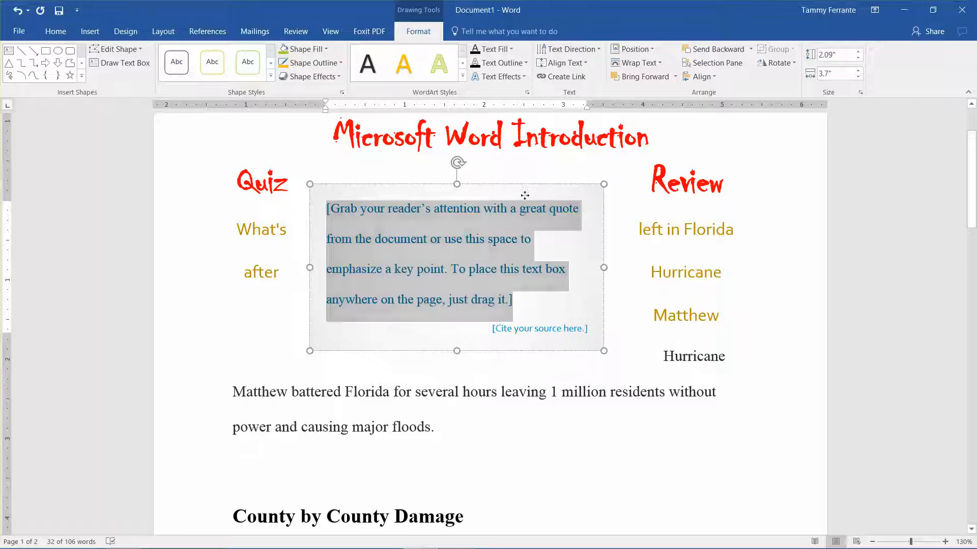
Move the quote text box to the right of the hurricane paragraph and increase its height to about 2.29 inches
drag(556, 189, 665, 267)
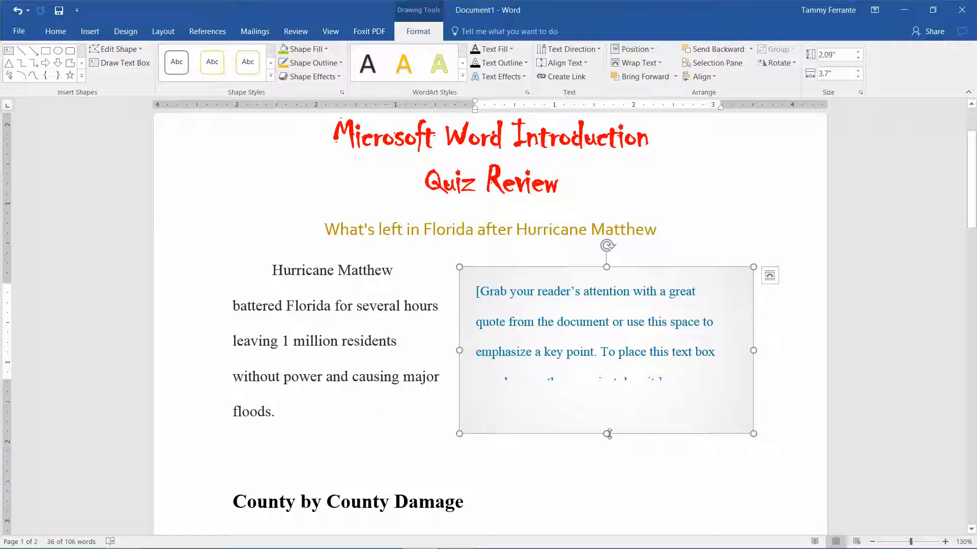
drag(609, 434, 608, 450)
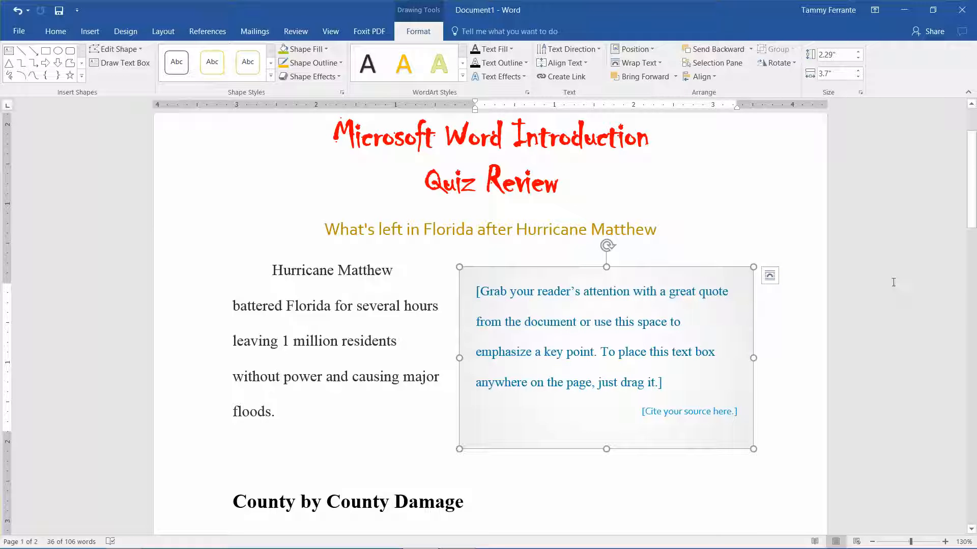
Draw a text box about 1.7 by 1.03 inches below the Right Tab entry and enter "Text box" in it
drag(973, 183, 973, 211)
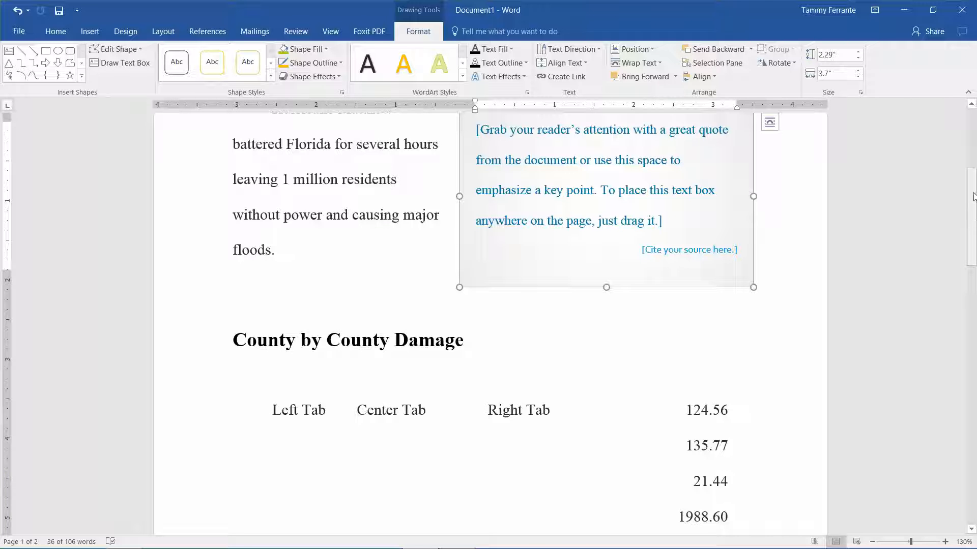
drag(973, 196, 971, 235)
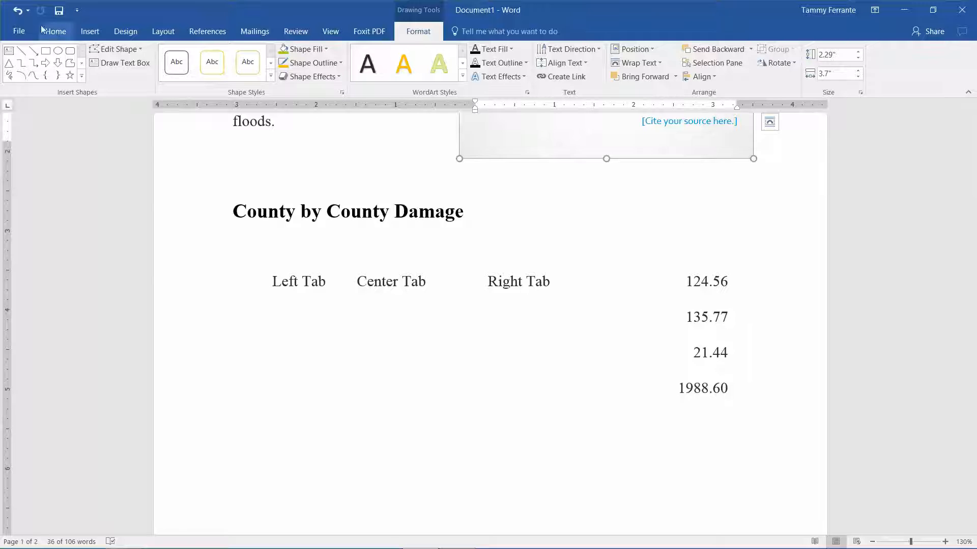
click(88, 35)
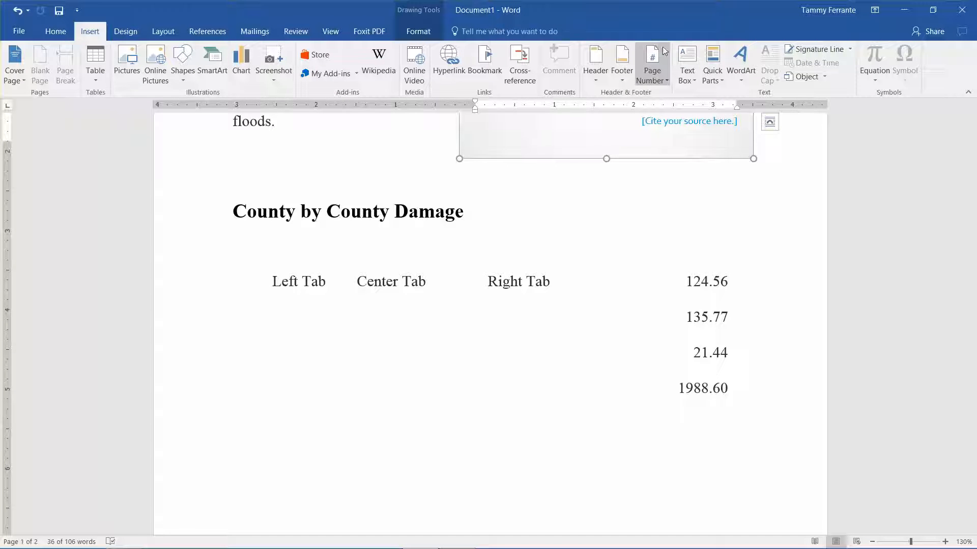
click(683, 53)
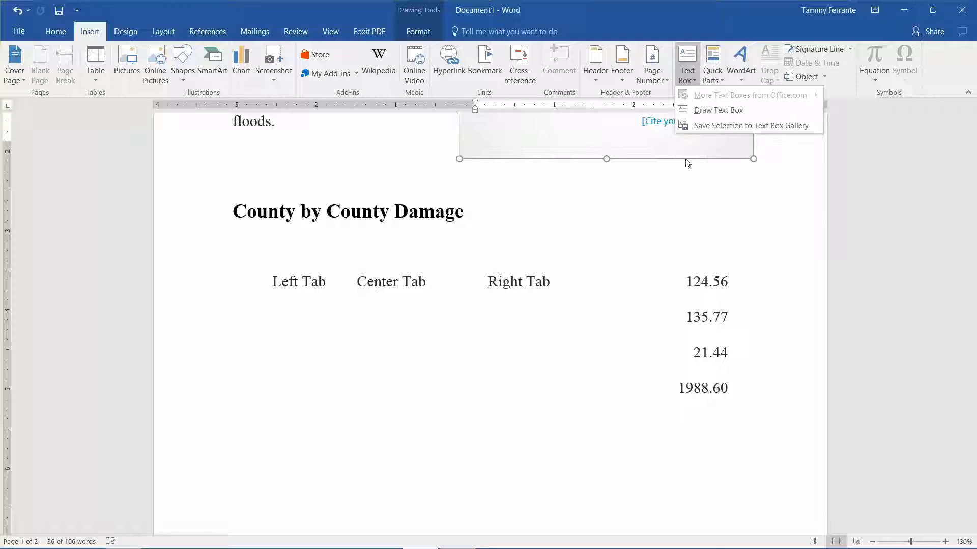
click(692, 83)
click(688, 76)
click(697, 110)
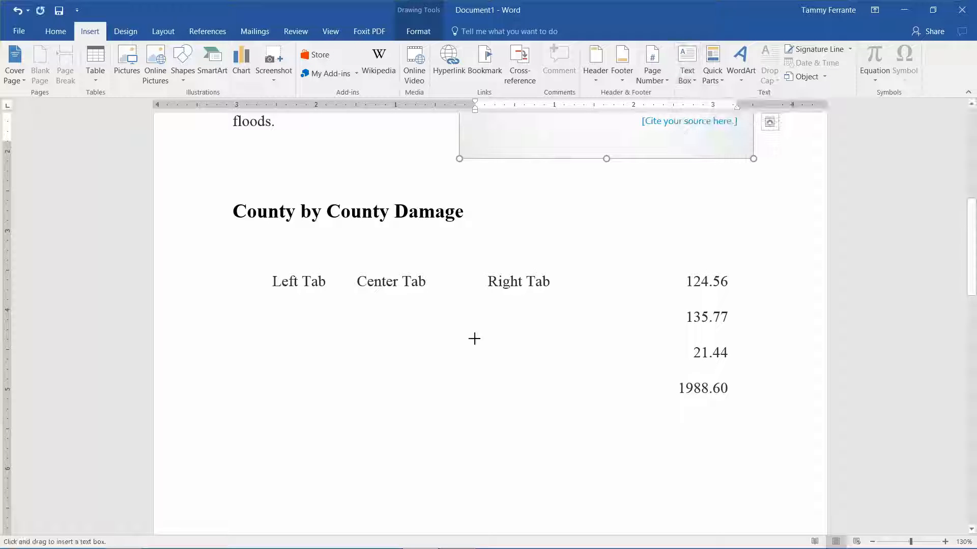
drag(474, 338, 609, 421)
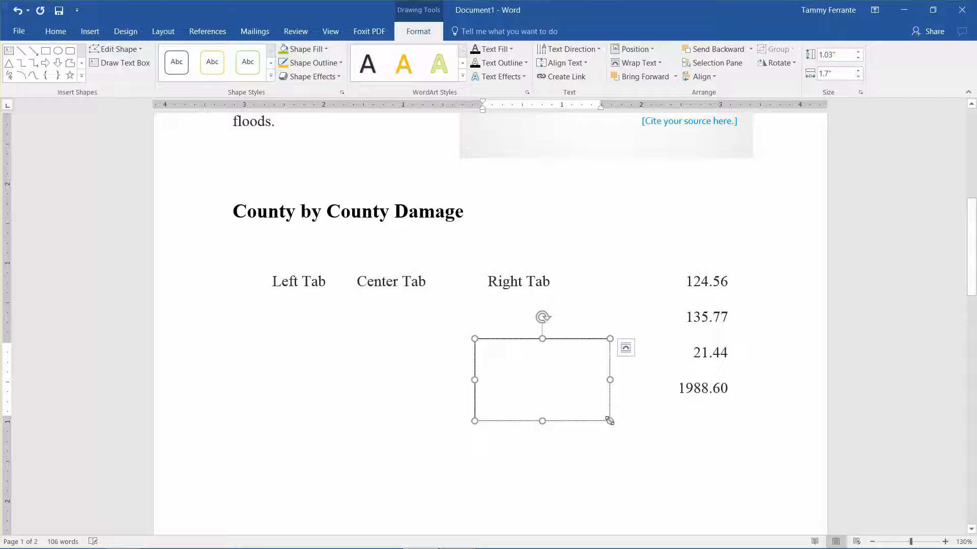
text(Text box)
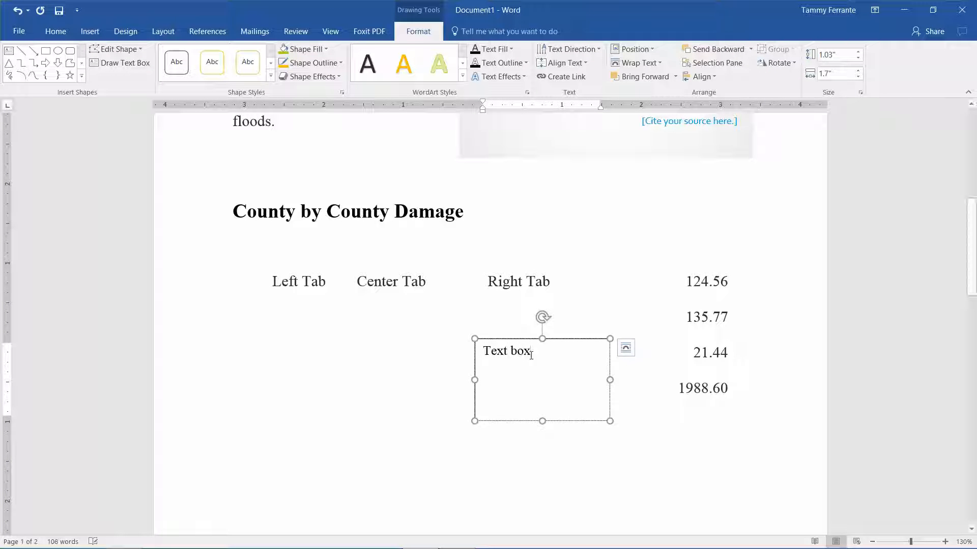
Move the drawn text box beside the County by County Damage heading and clear its text
drag(561, 339, 522, 178)
key(Delete)
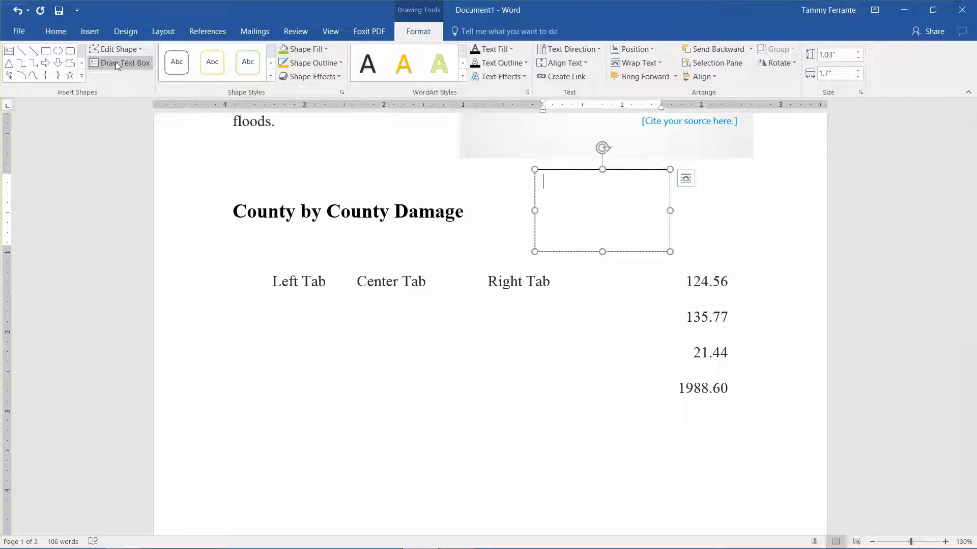
Search online pictures for "hurricane" and insert the first result, a grey satellite view of the storm, into the empty text box
click(91, 35)
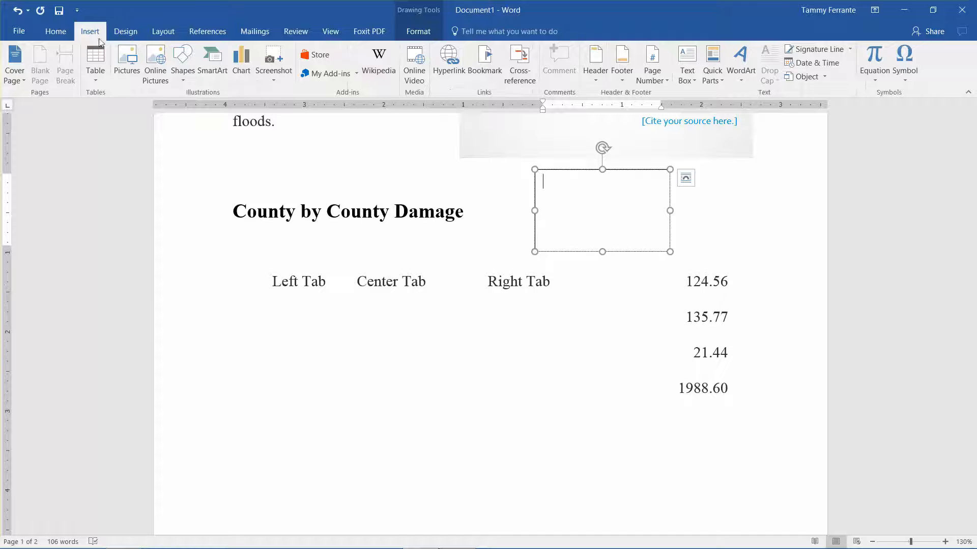
click(133, 60)
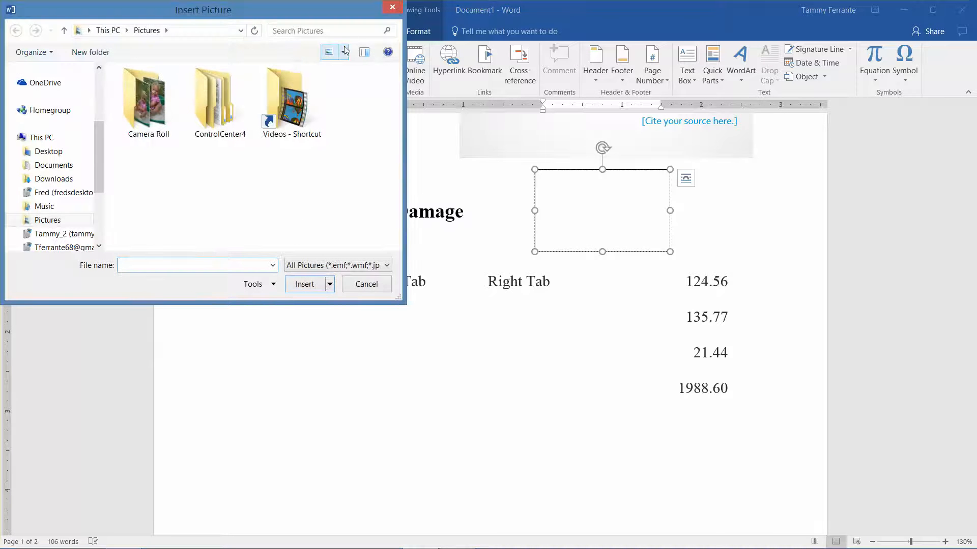
click(392, 7)
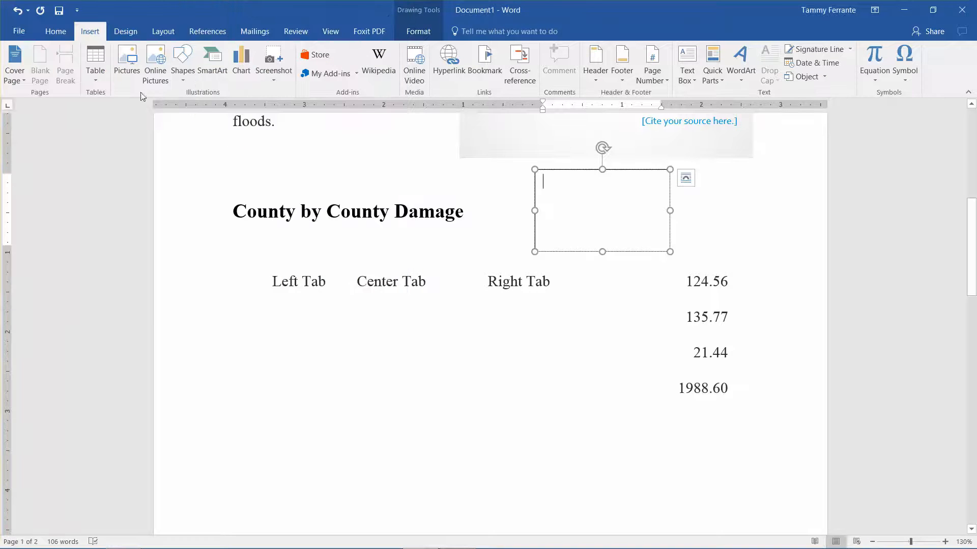
click(156, 53)
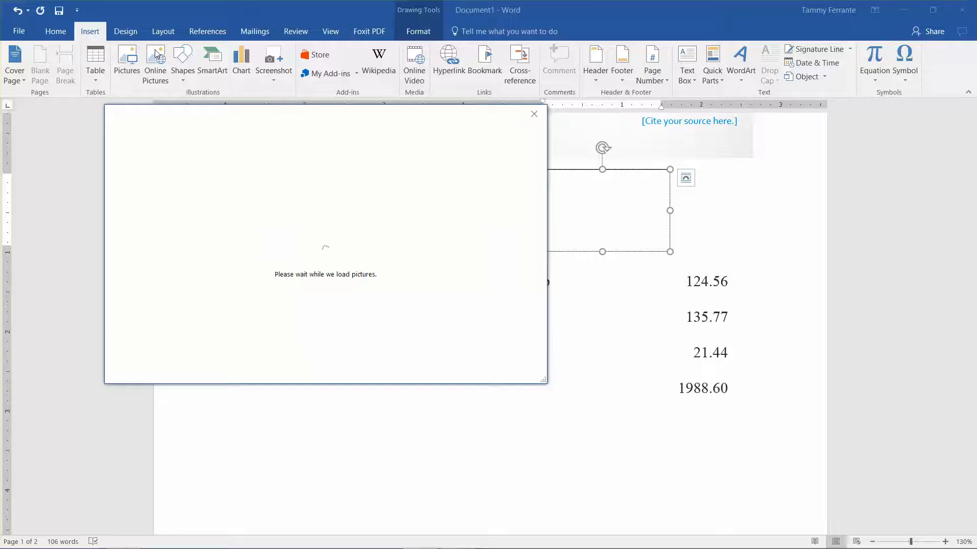
text(hu)
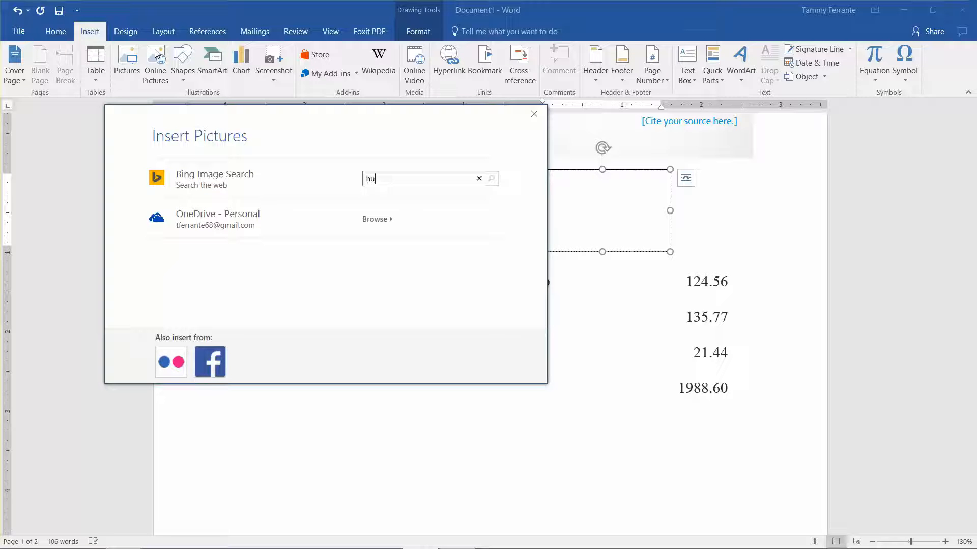
text(rricane)
key(Return)
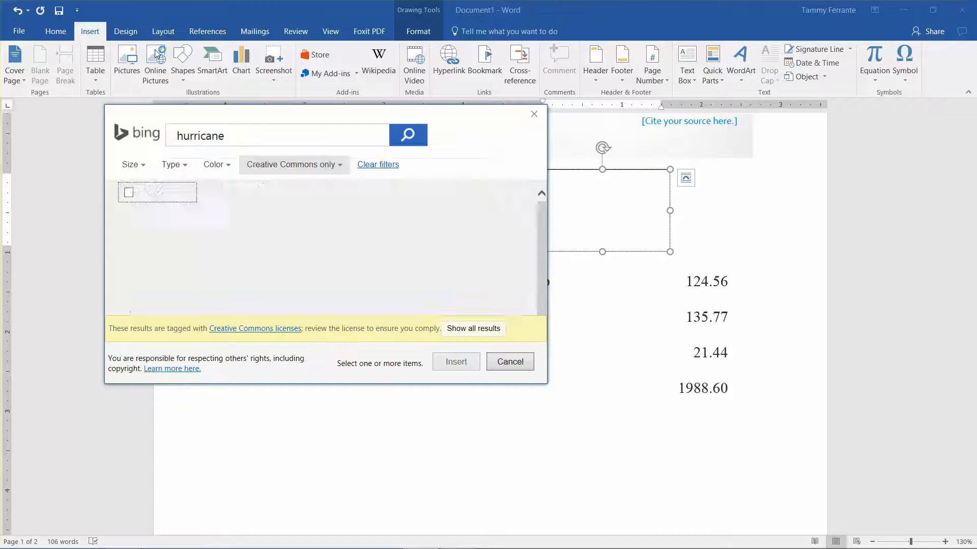
click(156, 223)
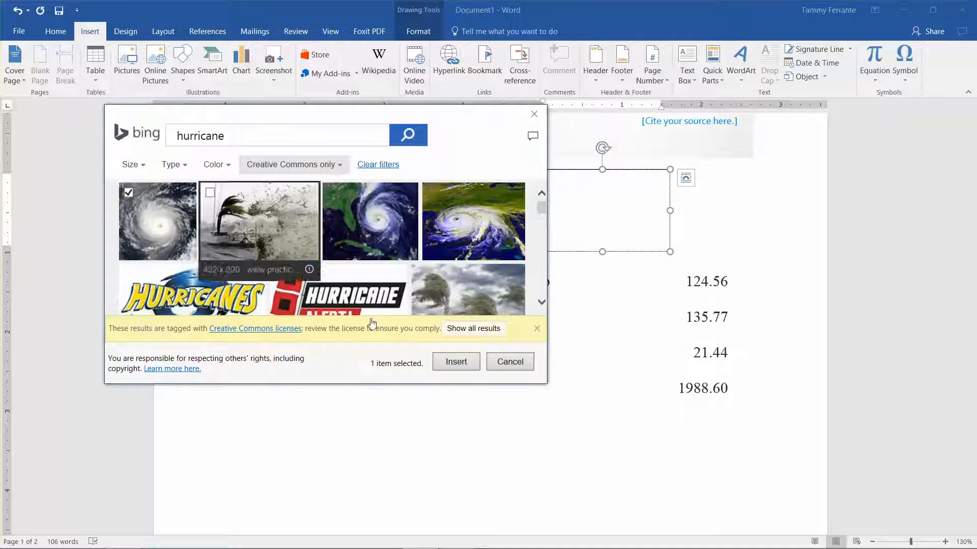
click(451, 365)
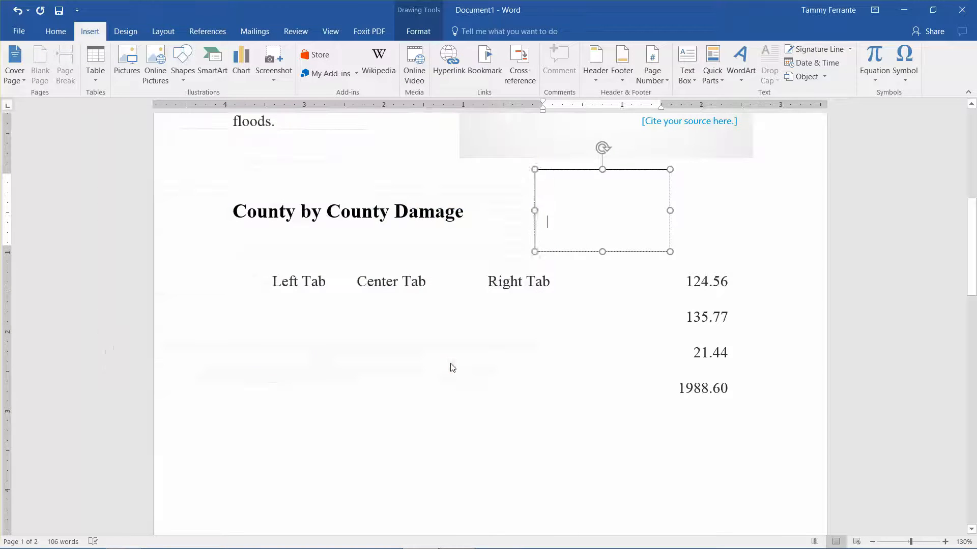
Narrow the text box to fit the hurricane picture and move it below the Left Tab entry
click(669, 208)
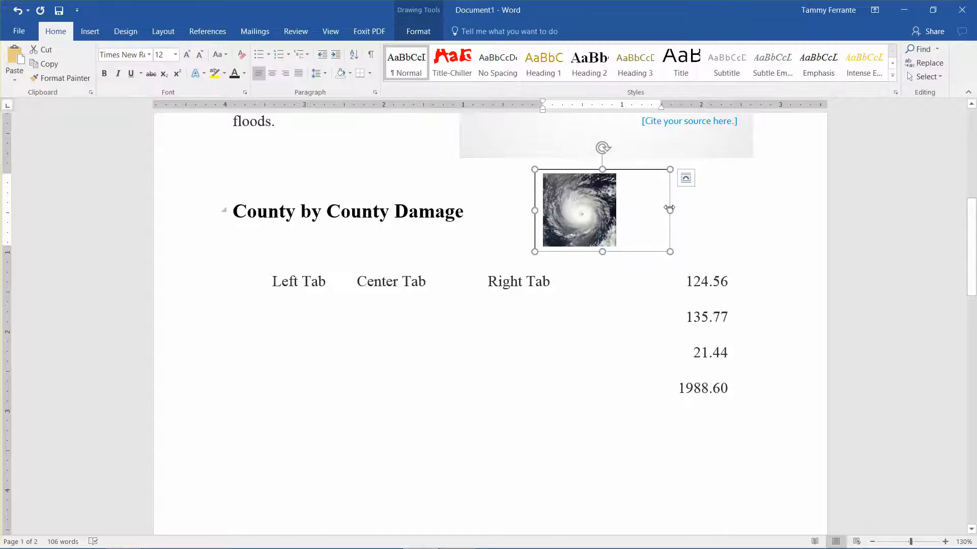
drag(670, 209, 629, 210)
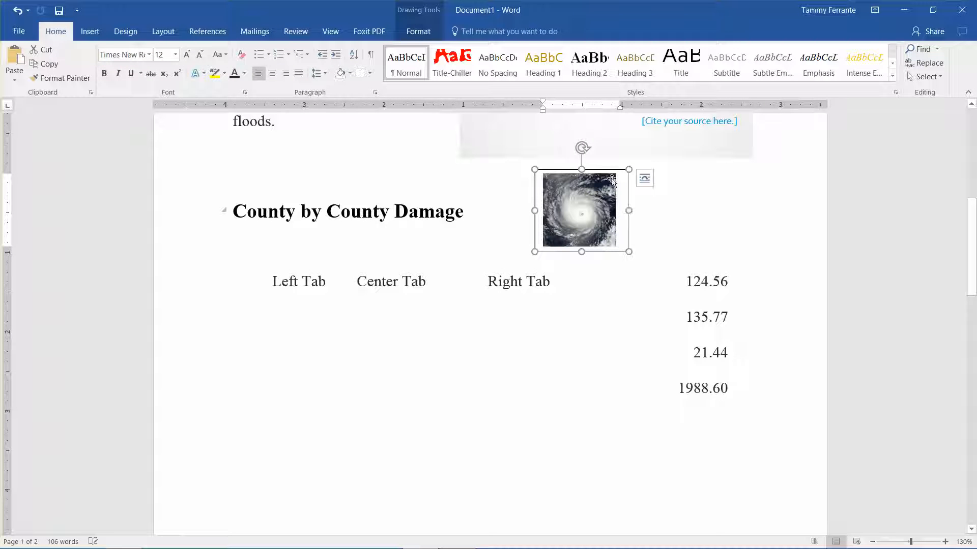
drag(607, 171, 342, 352)
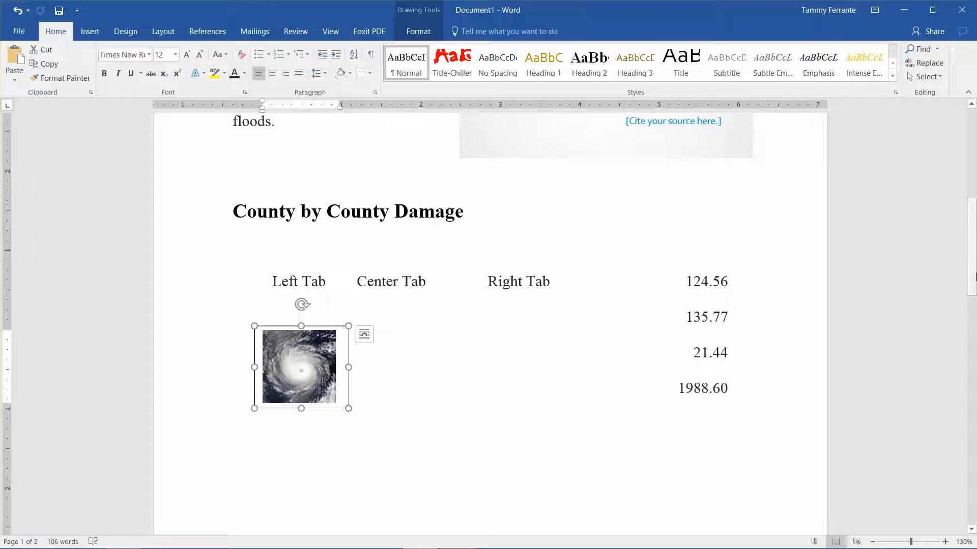
Copy the hurricane picture onto the empty line above the County by County Damage heading, and move the copy to the line below the heading
drag(975, 275, 975, 242)
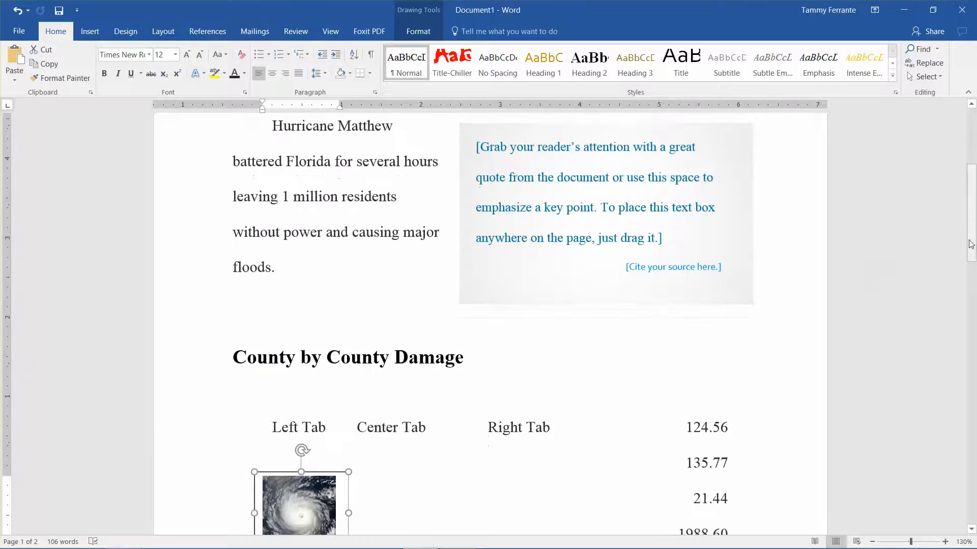
click(300, 497)
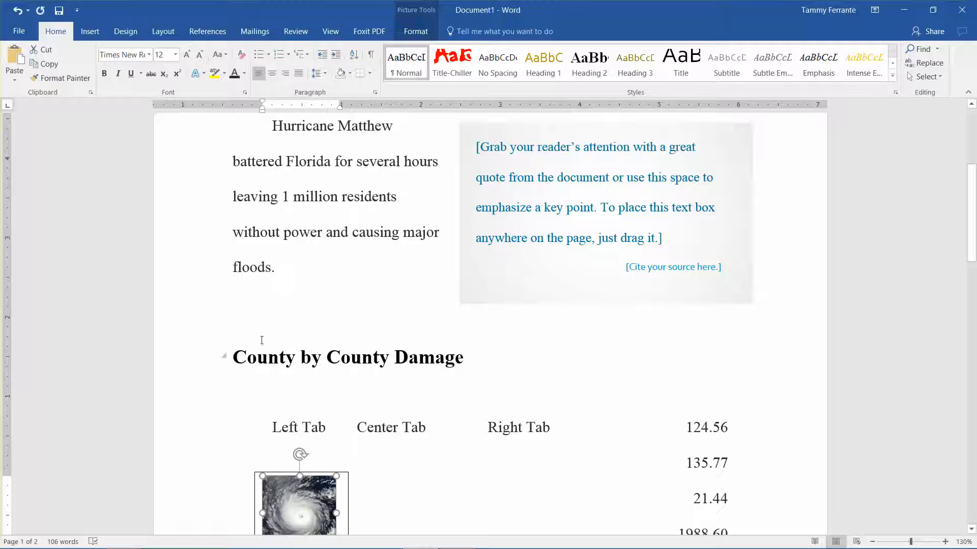
click(250, 329)
key(ctrl+v)
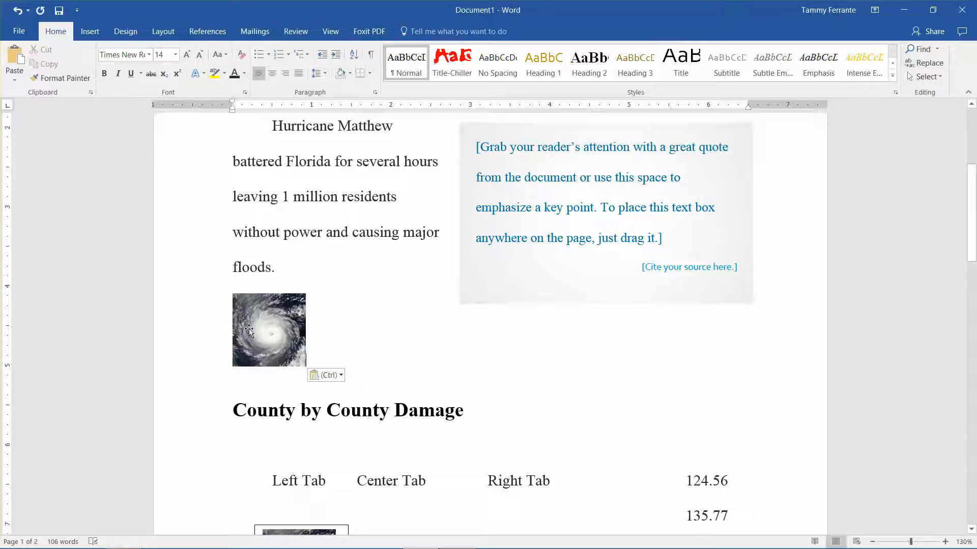
drag(251, 328, 458, 451)
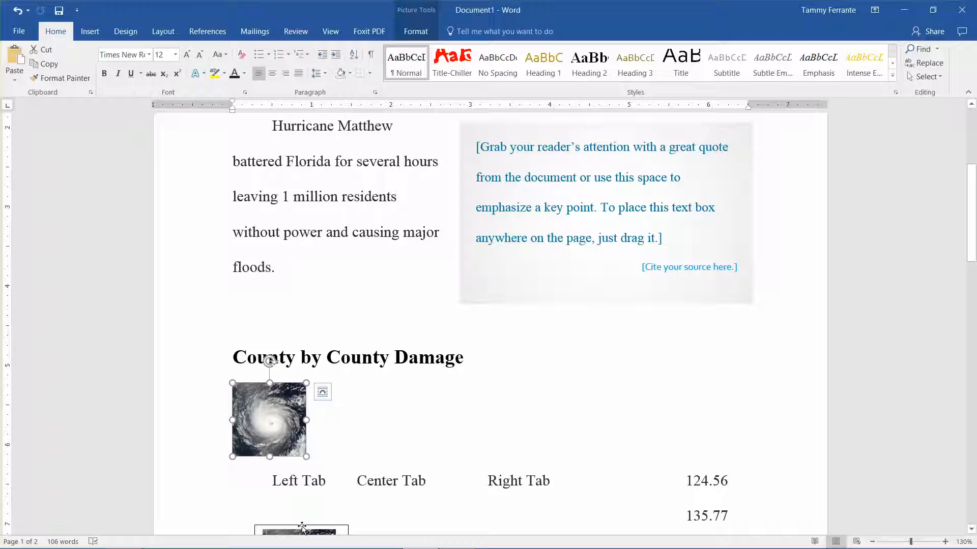
Move the picture text box up to overlap the quote box's lower edge, and delete the loose hurricane picture below the County by County Damage heading
drag(303, 529, 533, 495)
mouse_move(563, 438)
mouse_down()
mouse_move(580, 379)
mouse_move(558, 356)
mouse_up()
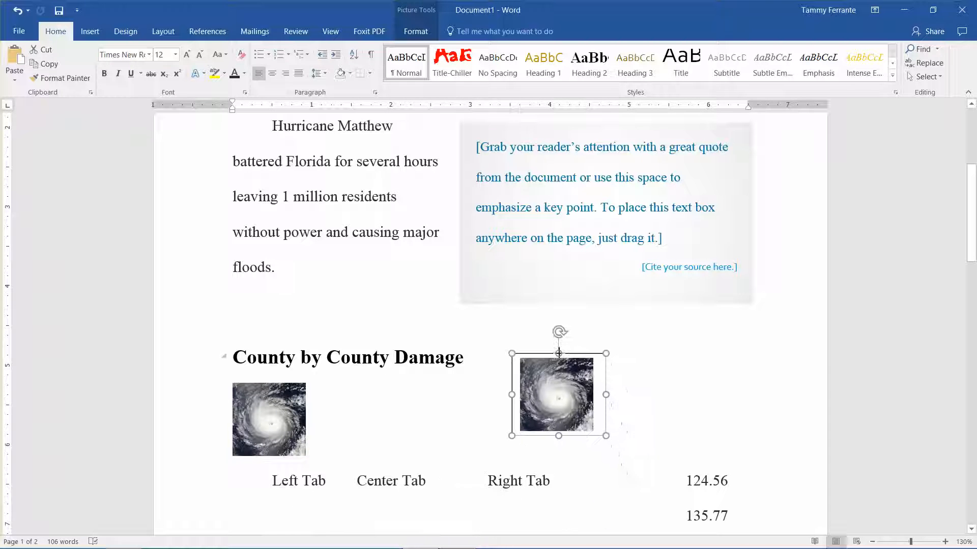
click(277, 410)
key(Delete)
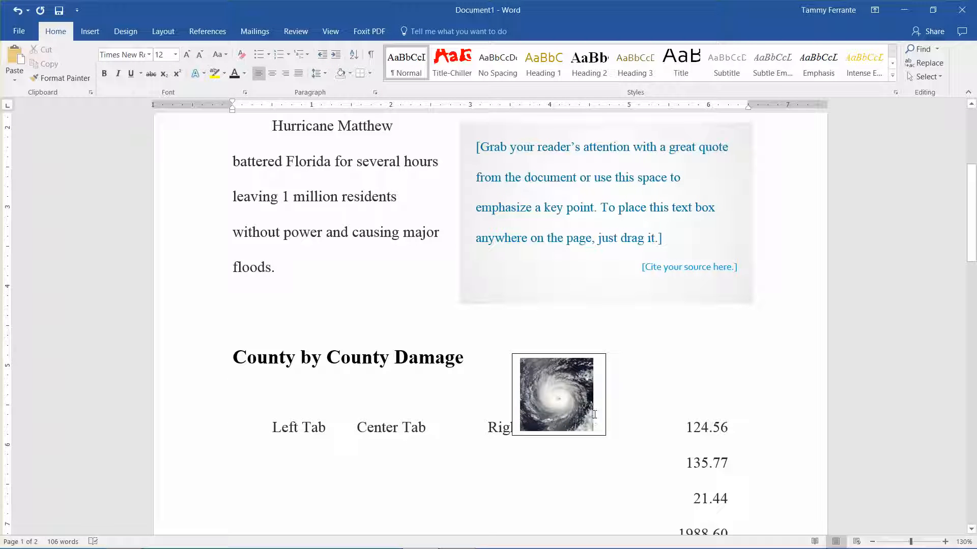
mouse_move(607, 391)
mouse_down()
mouse_move(615, 323)
mouse_move(665, 326)
mouse_up()
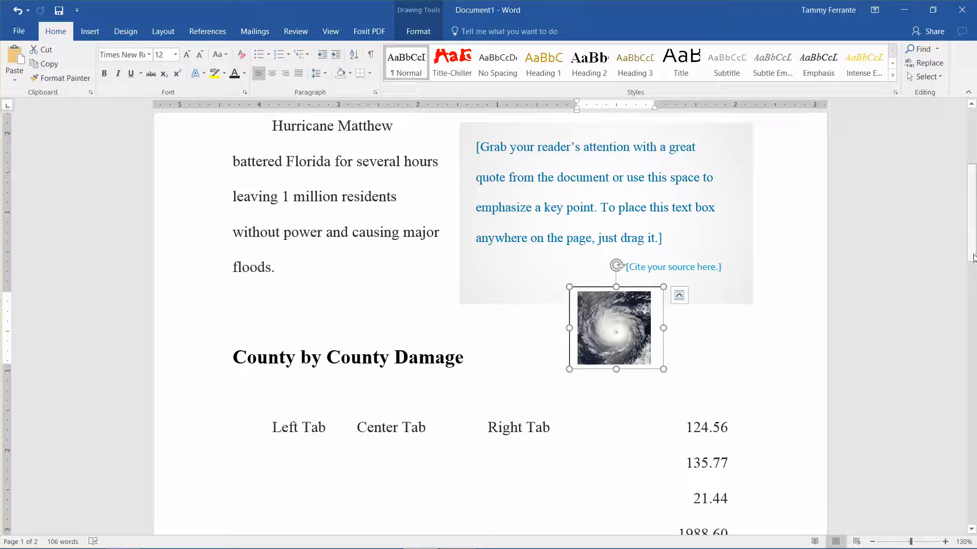
scroll(974, 253, up, 5)
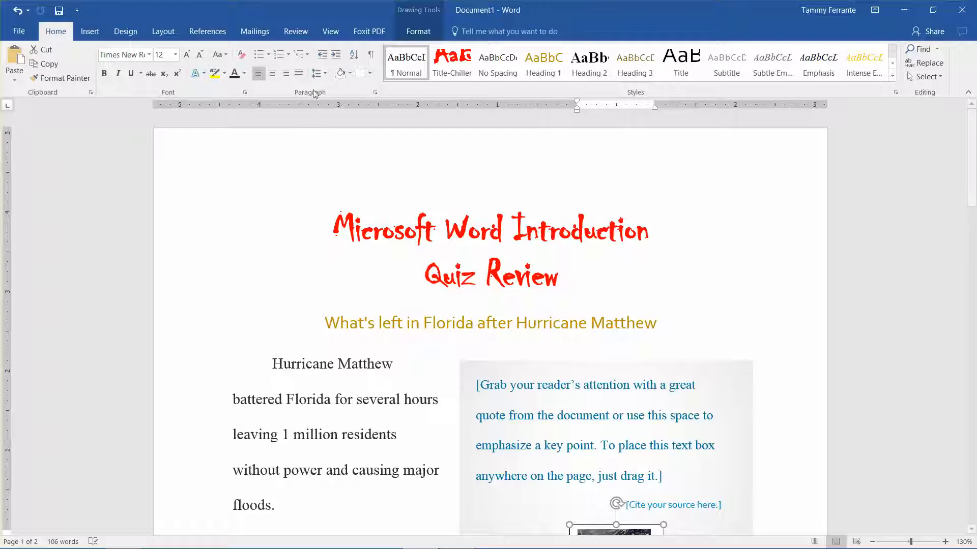
click(95, 31)
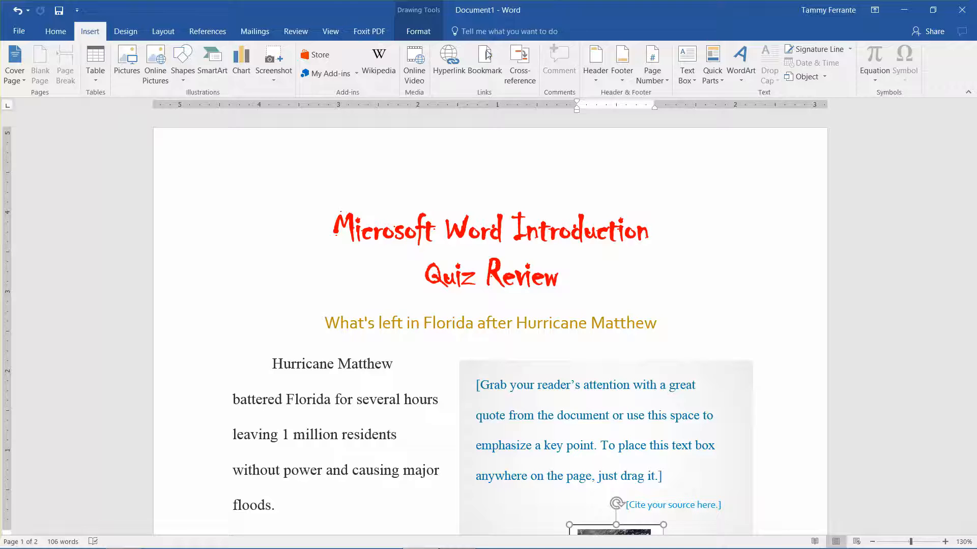
click(588, 73)
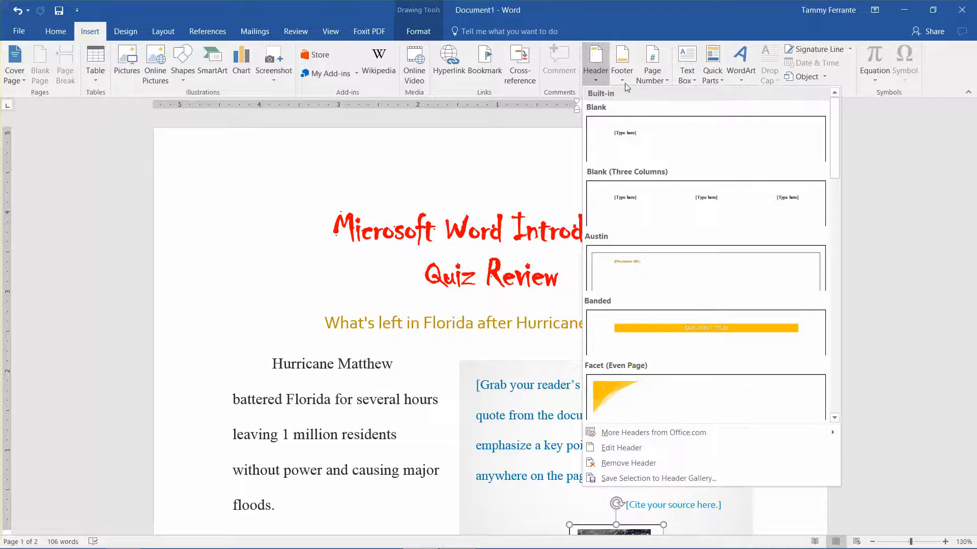
click(651, 7)
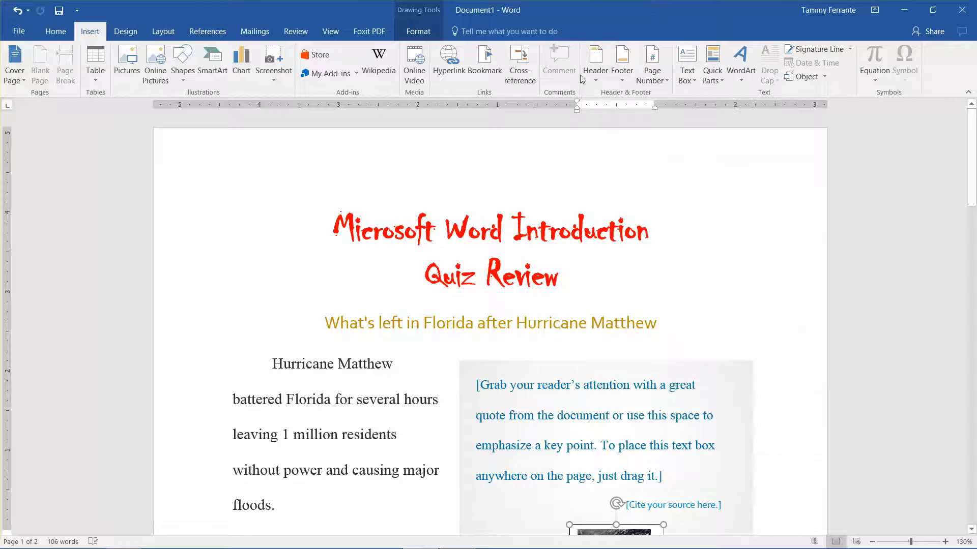
click(50, 32)
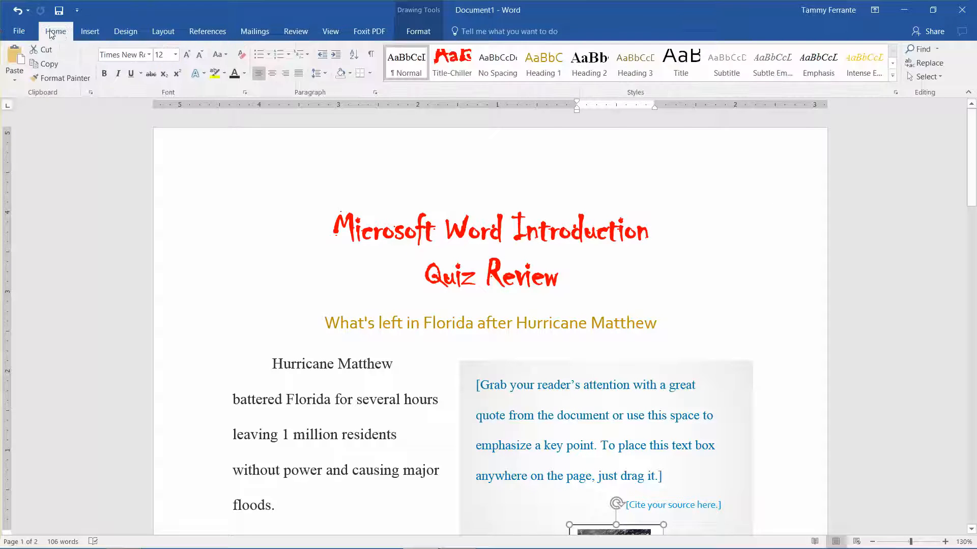
Add a page header with the author's last name at the left margin and page number 1 at the right margin
double_click(449, 158)
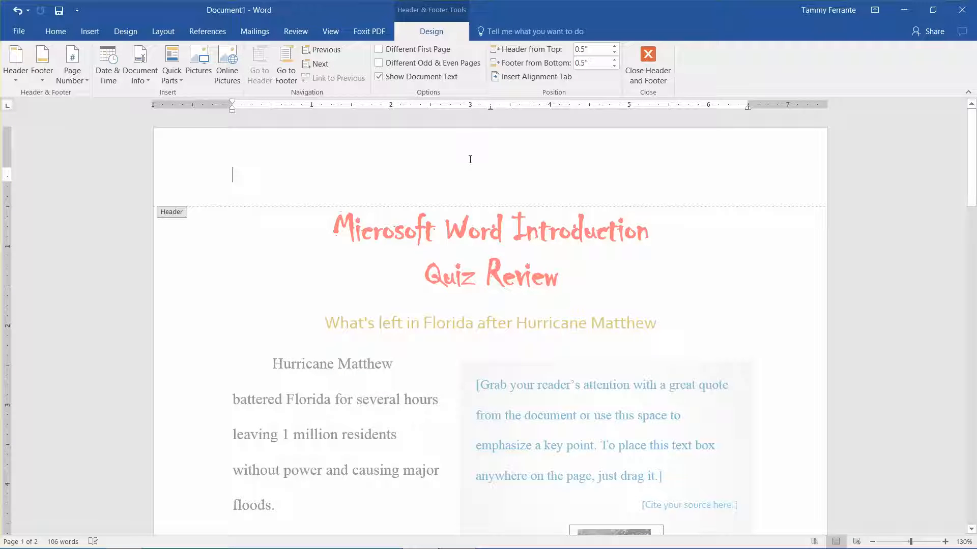
text(Ferrante)
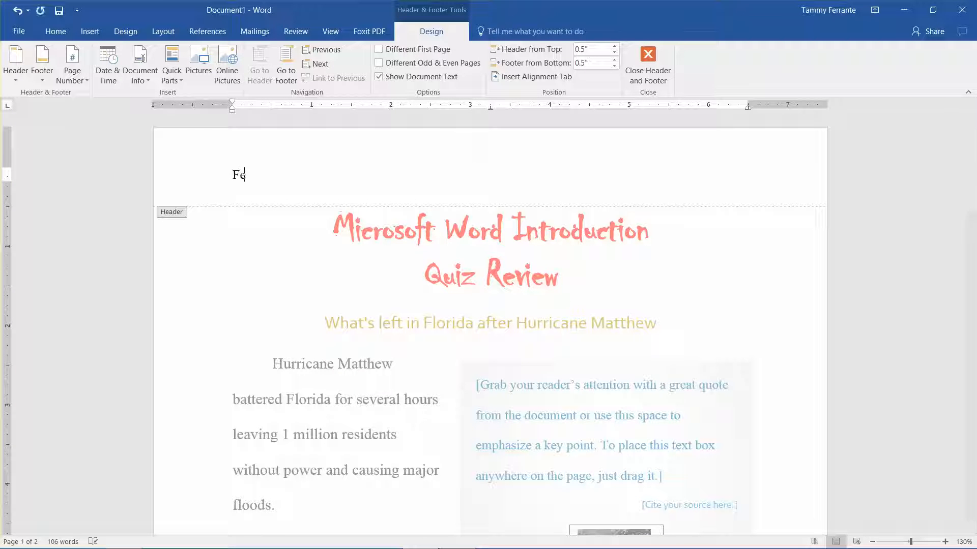
key(Tab)
key(Tab)
click(379, 77)
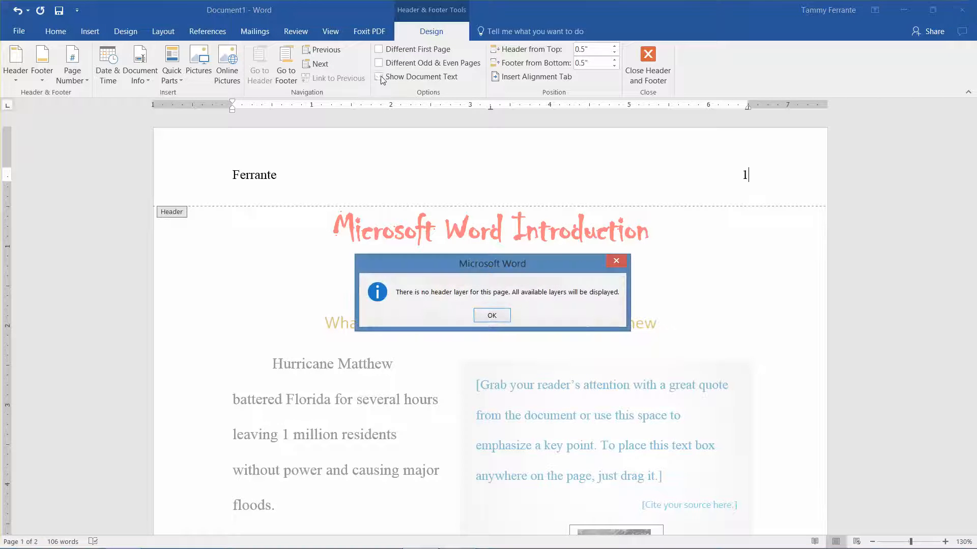
click(492, 316)
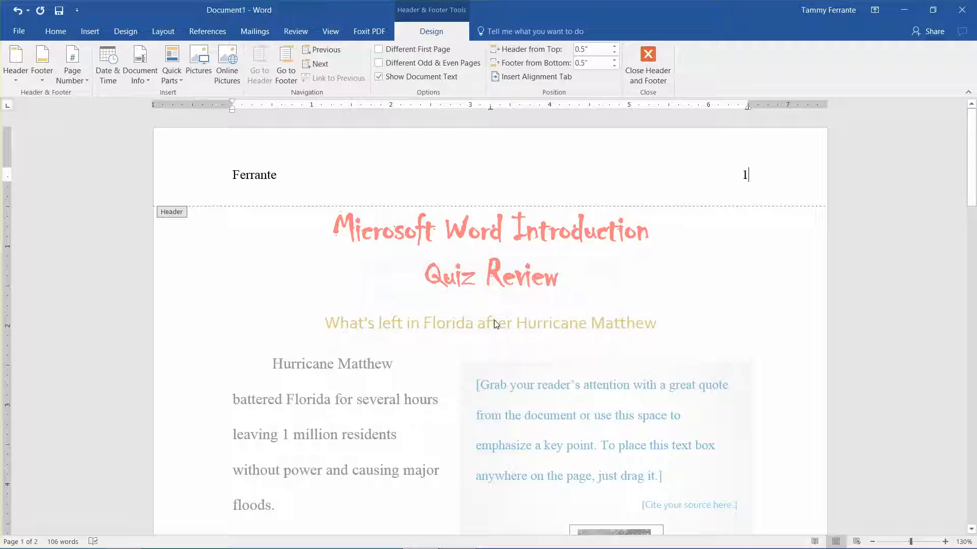
Enable a different first page header and enter "Running head: QUIZ REVIEW" in it, with page number 1 at the right margin
click(379, 49)
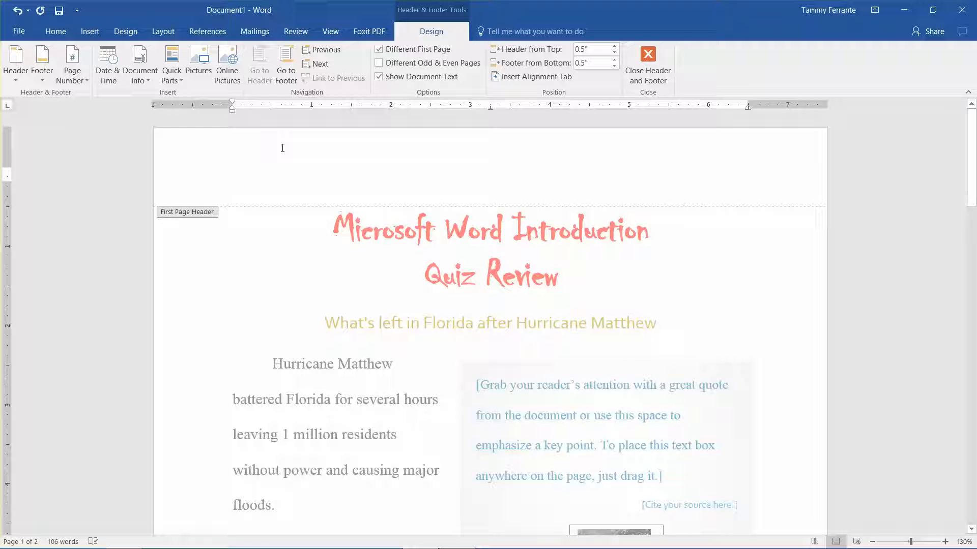
text(Runn)
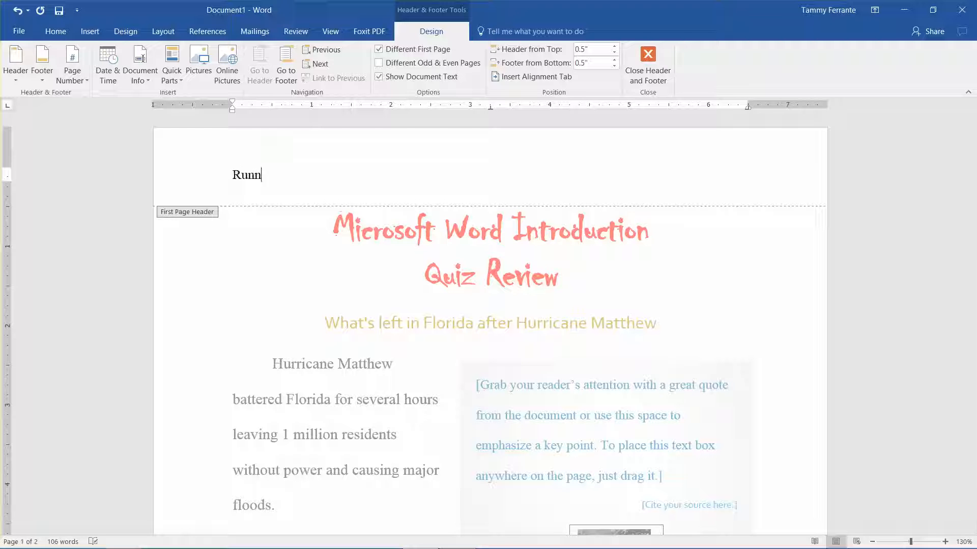
text(ing head: MIC)
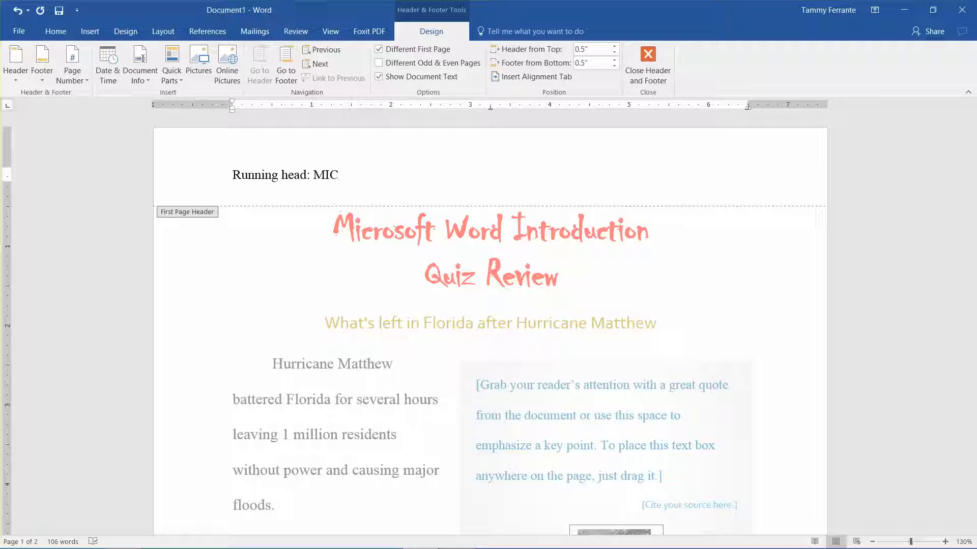
key(BackSpace)
key(BackSpace)
key(BackSpace)
text(QUIZ REVIEW)
key(Tab)
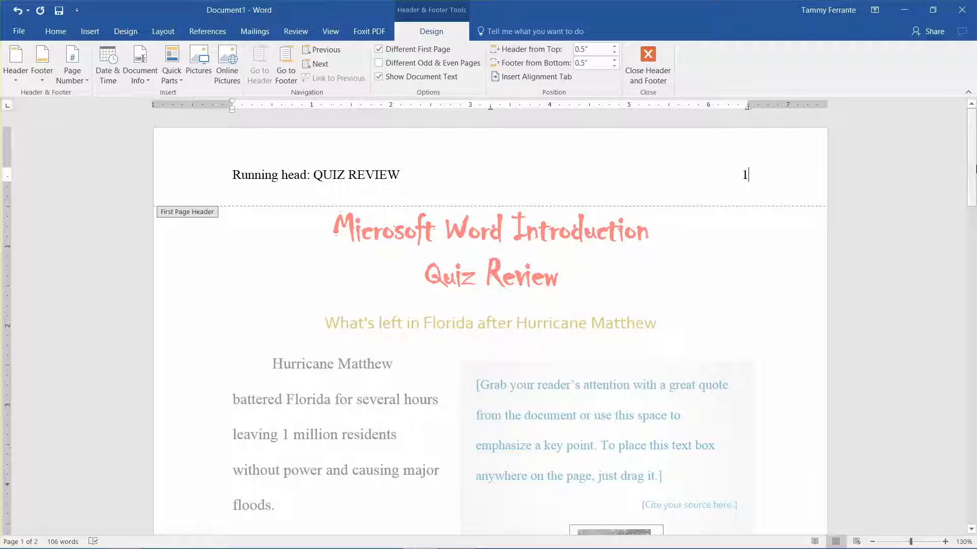
Delete the last name and the manual page number from the header of the References page
drag(973, 167, 975, 326)
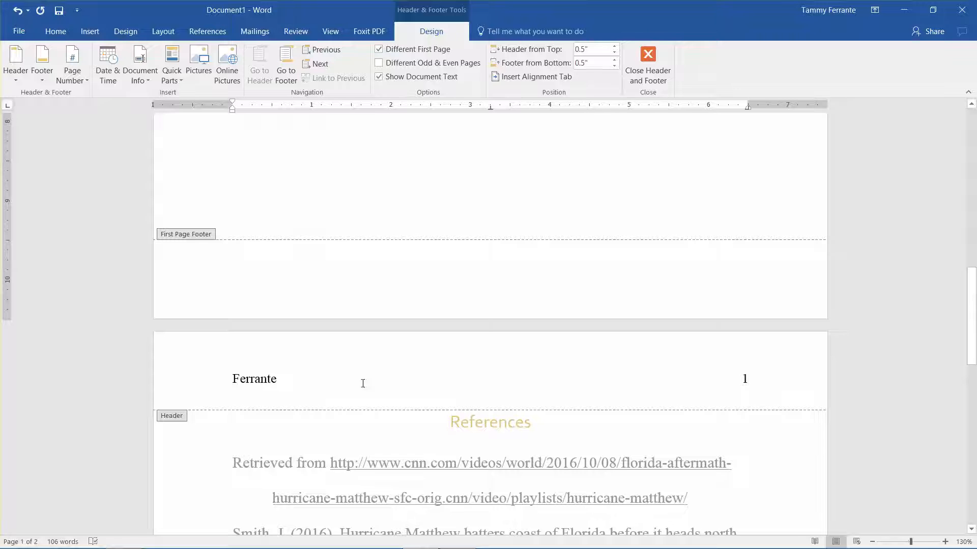
click(760, 382)
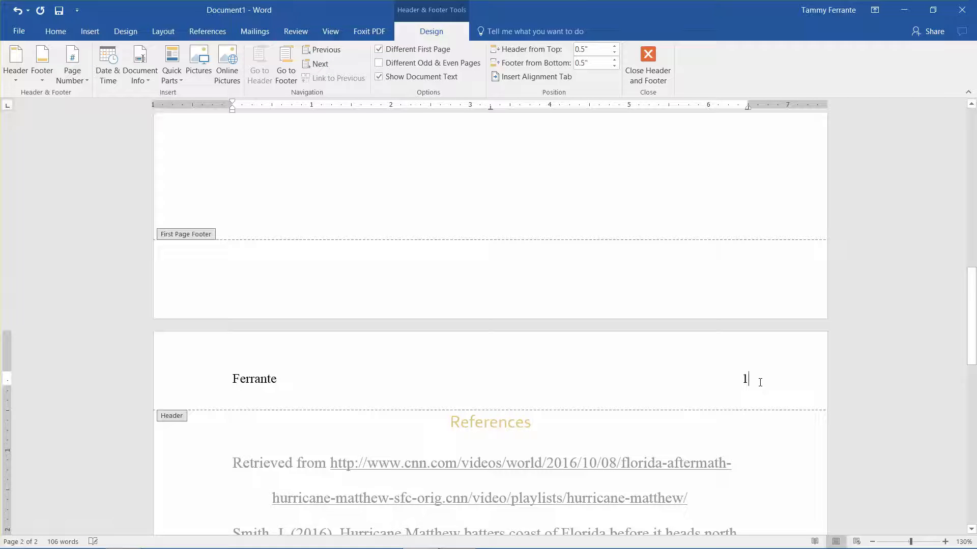
key(BackSpace)
key(BackSpace)
key(BackSpace)
key(BackSpace)
key(BackSpace)
key(BackSpace)
key(BackSpace)
key(BackSpace)
key(BackSpace)
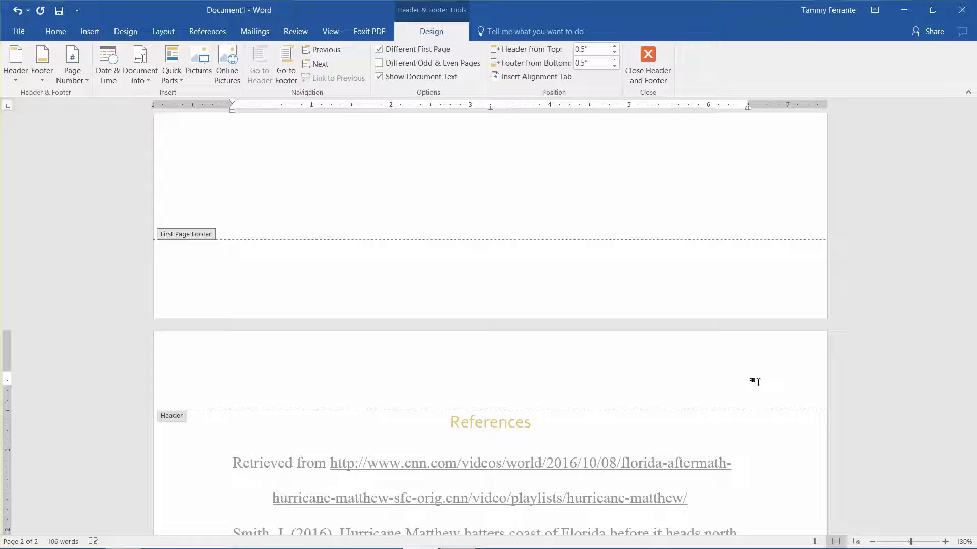
Insert an automatic page number in the References page header using the Plain Number 3 style for the top of the page
click(81, 73)
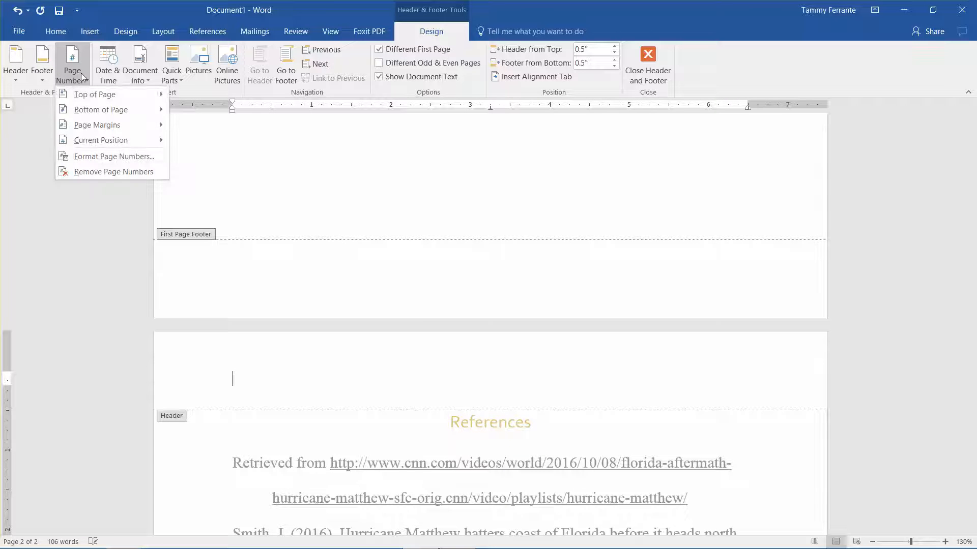
mouse_move(120, 97)
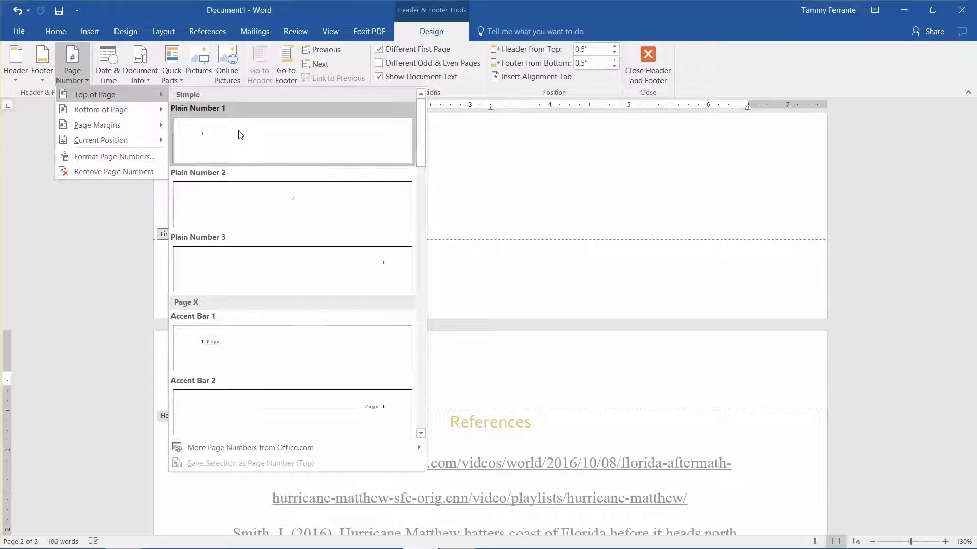
click(329, 260)
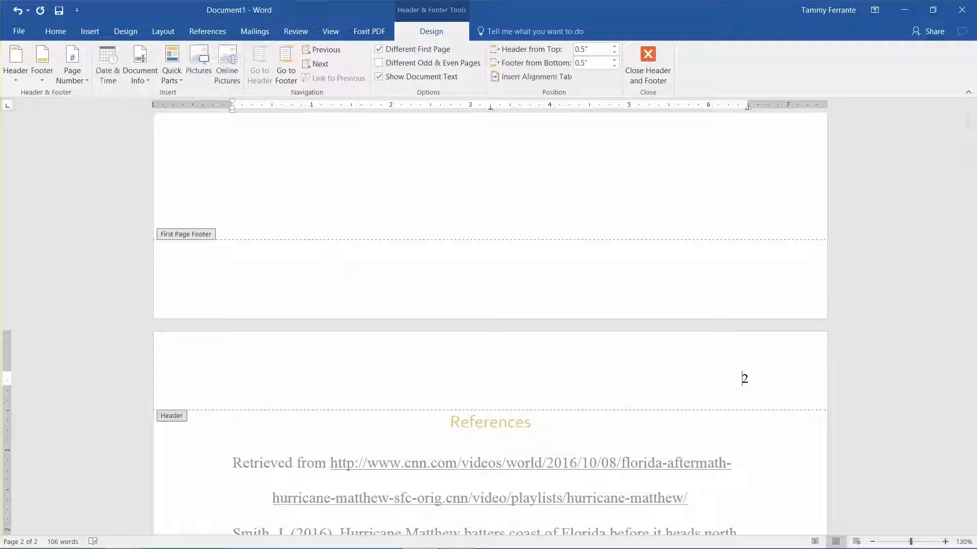
text(HURRICAN)
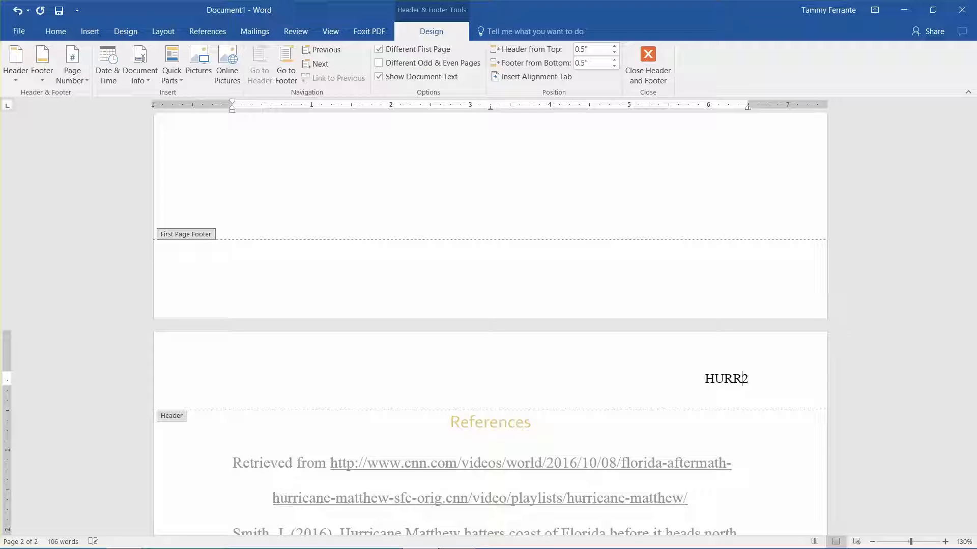
text(E MATTH)
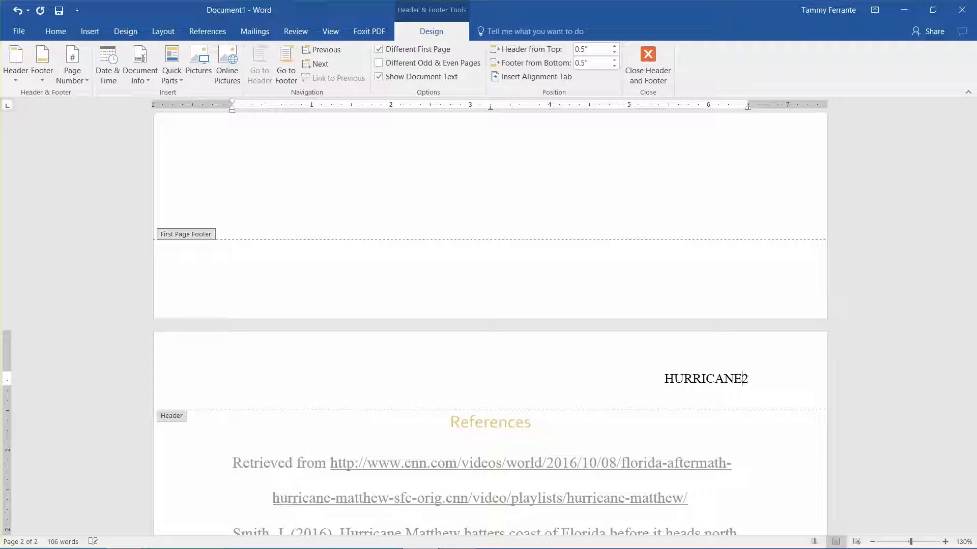
text(EW)
key(BackSpace)
key(BackSpace)
key(BackSpace)
key(BackSpace)
key(BackSpace)
key(BackSpace)
key(BackSpace)
key(BackSpace)
key(BackSpace)
key(BackSpace)
key(BackSpace)
key(BackSpace)
key(BackSpace)
key(BackSpace)
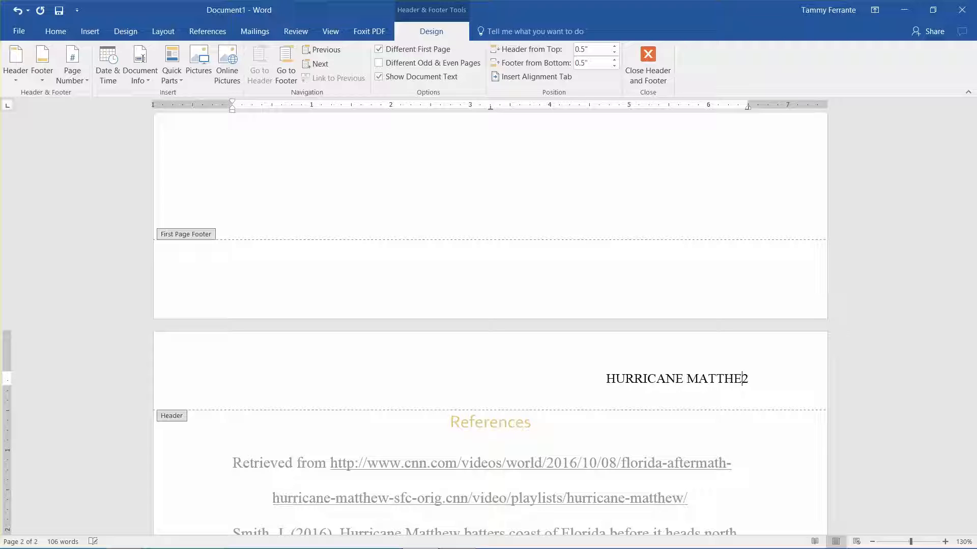
key(BackSpace)
key(BackSpace)
key(BackSpace)
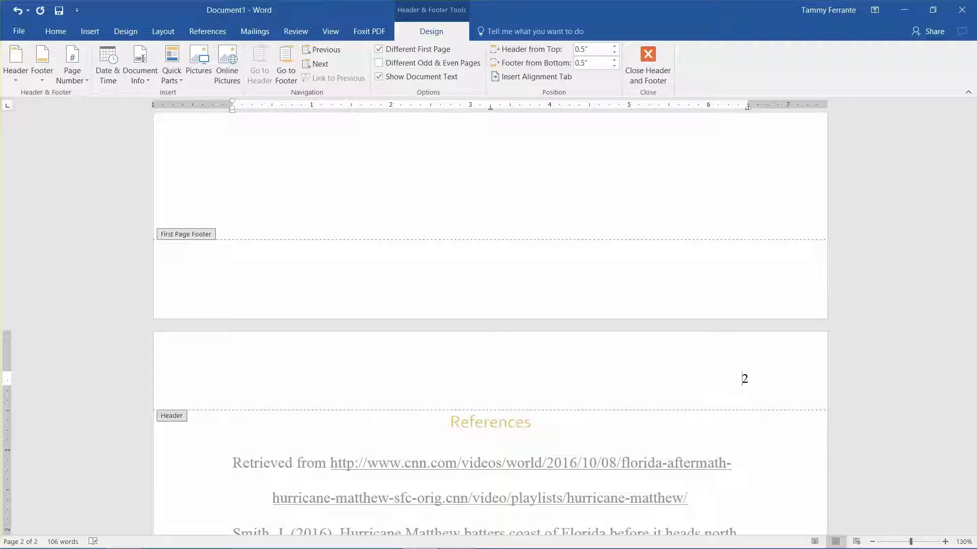
Enter "QUIZ REVIEW" at the left margin of the References page header, keep the page number right-aligned, and return to the first page's body text
drag(972, 336, 975, 316)
text(QUIZ REVIEW)
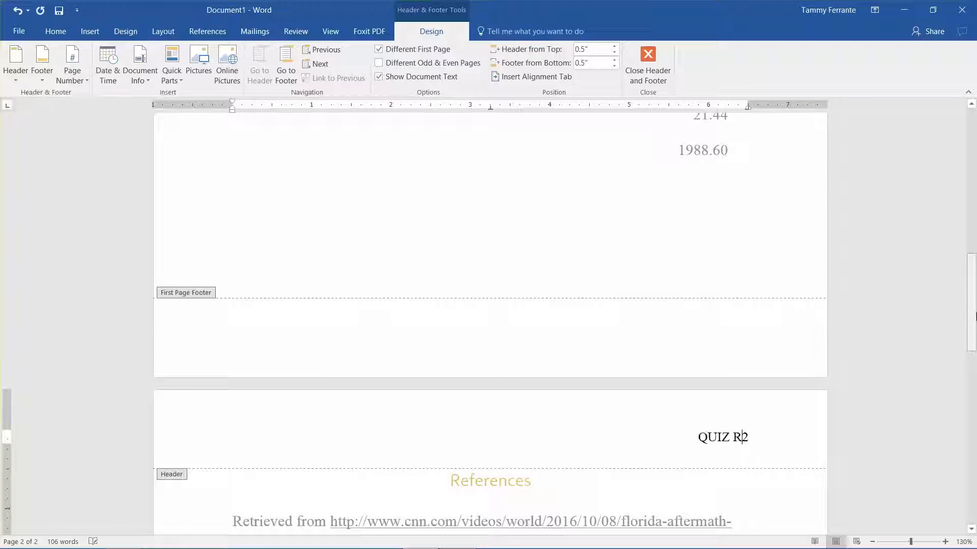
key(Tab)
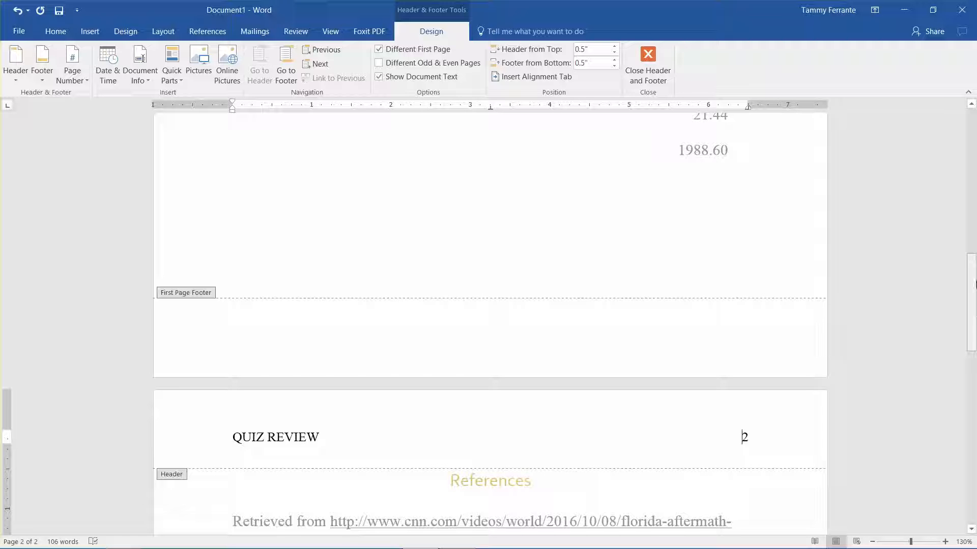
drag(975, 285, 975, 128)
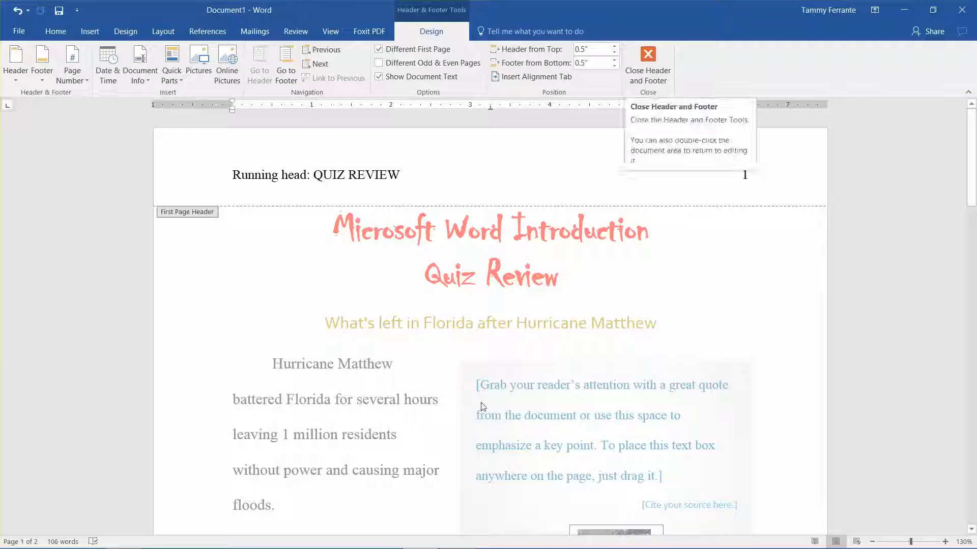
double_click(250, 365)
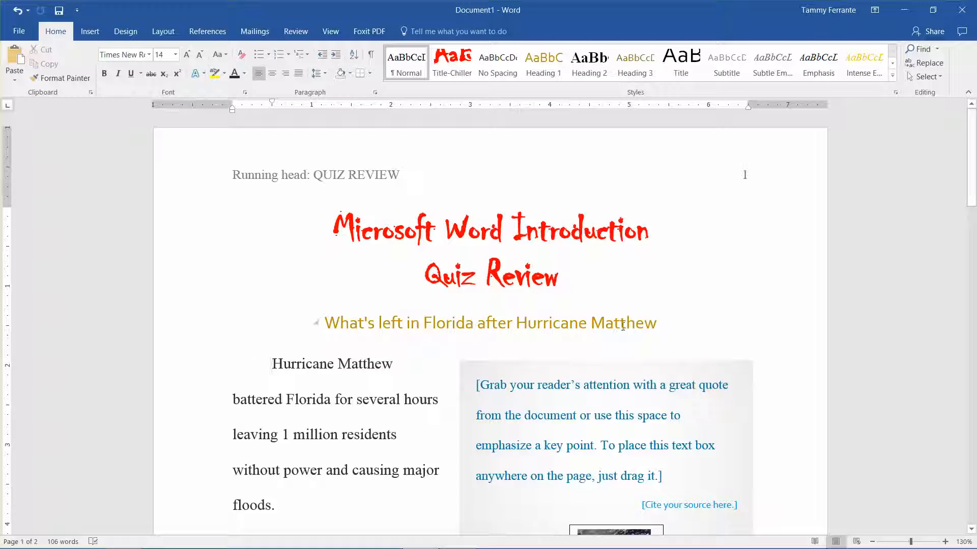
Delete the sample tab entries and decimal numbers below the County by County Damage heading
drag(964, 175, 963, 262)
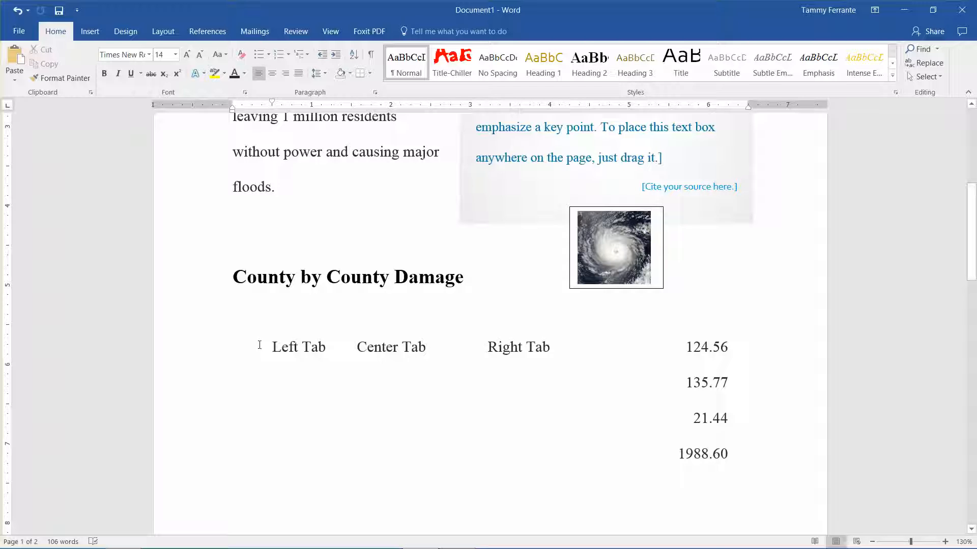
drag(259, 346, 728, 456)
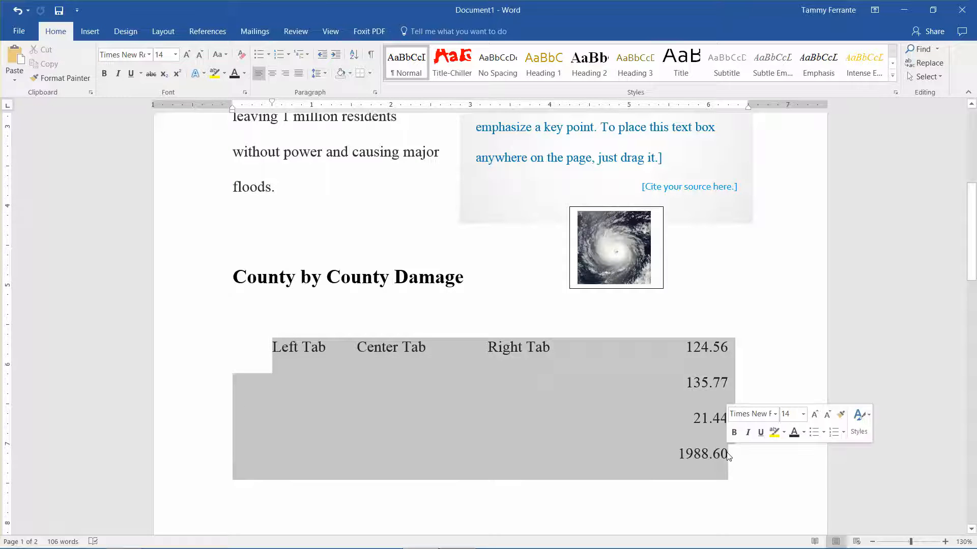
key(Delete)
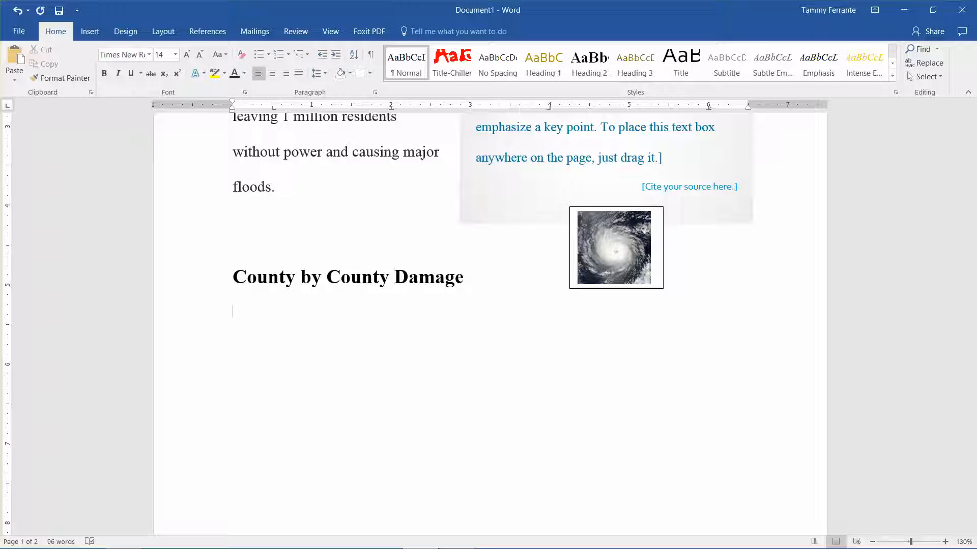
List Hillsborough, Manatee, Polk, Pasco and Pinellas on separate lines below the County by County Damage heading
text(Hillsborough)
key(Return)
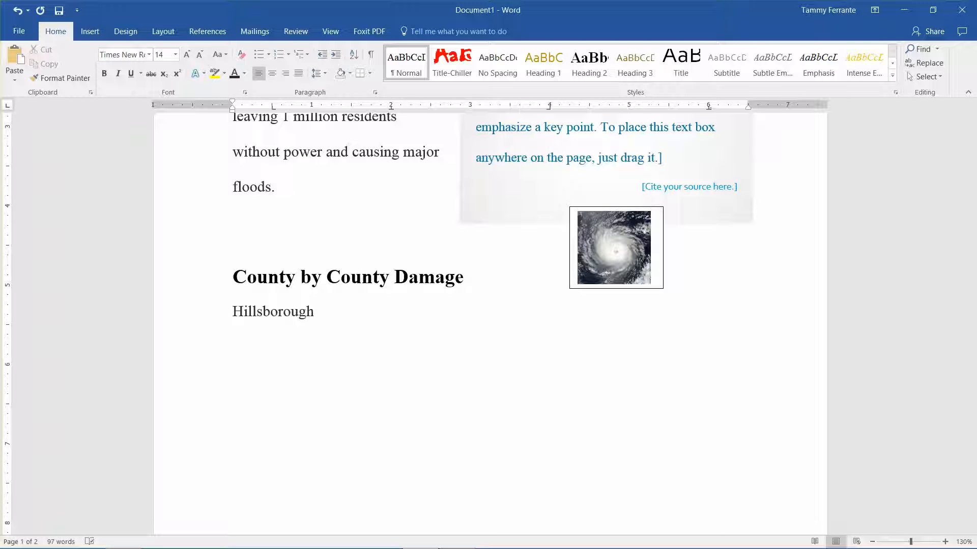
text(Manatee)
key(Return)
text(Polk)
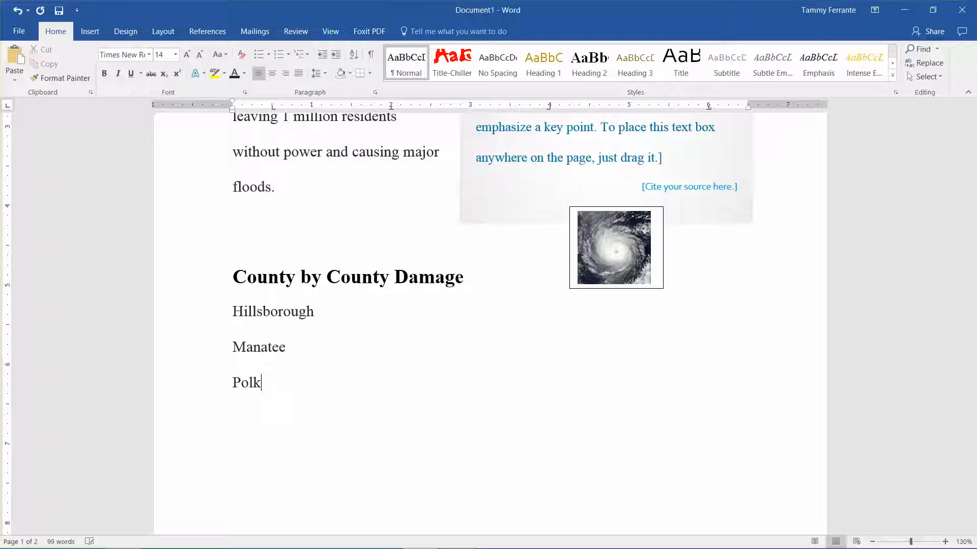
key(Return)
text(Pasc)
text(o )
text(Pinellas)
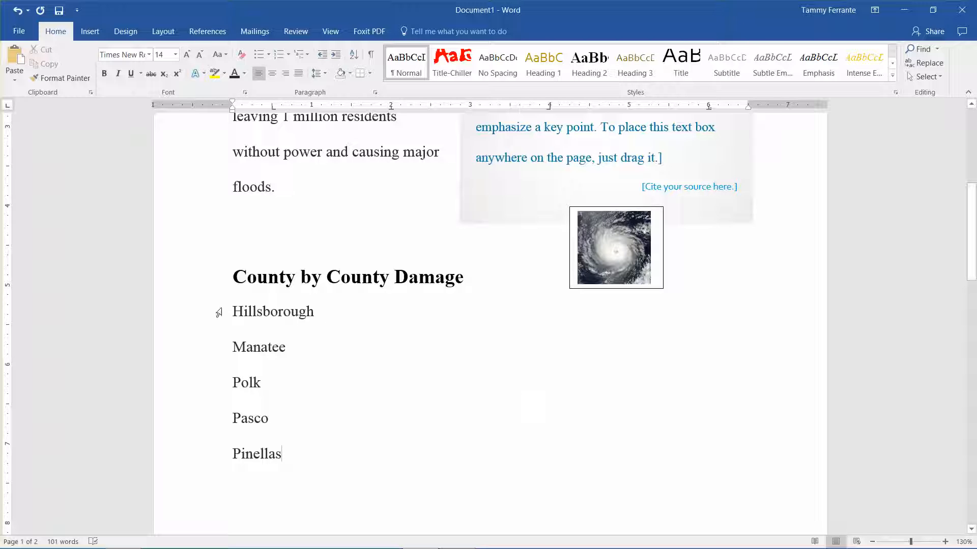
Format the five county names as a bulleted list and change the bullets to the multicoloured picture bullet
drag(234, 306, 304, 454)
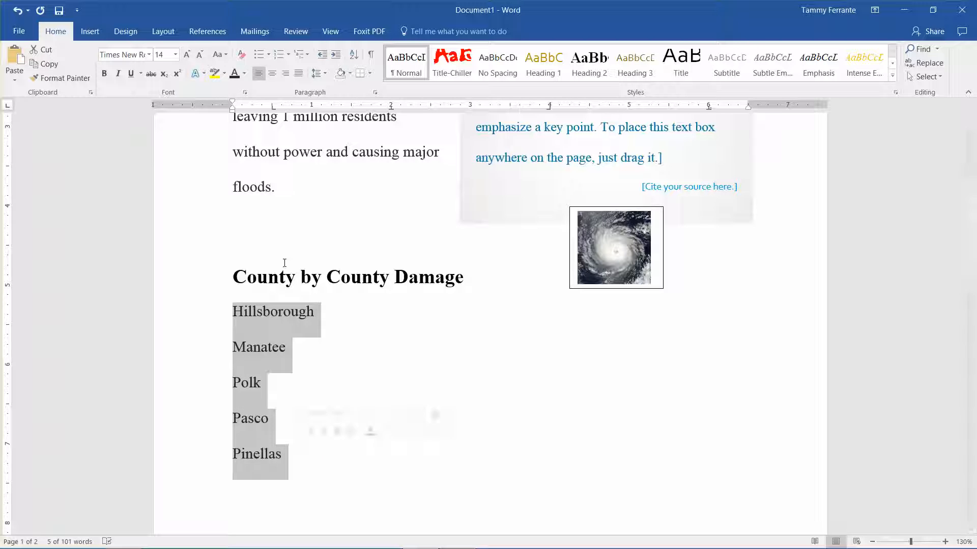
click(259, 56)
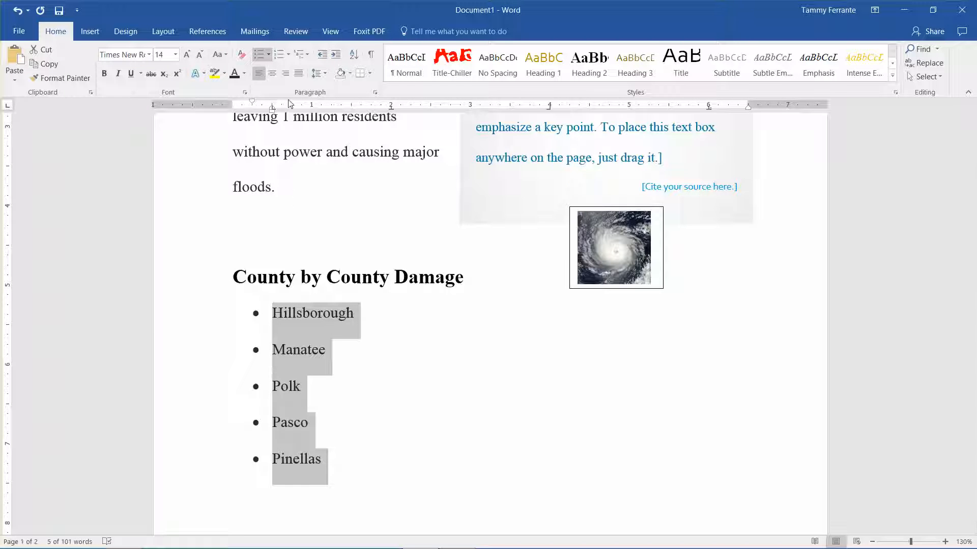
click(270, 57)
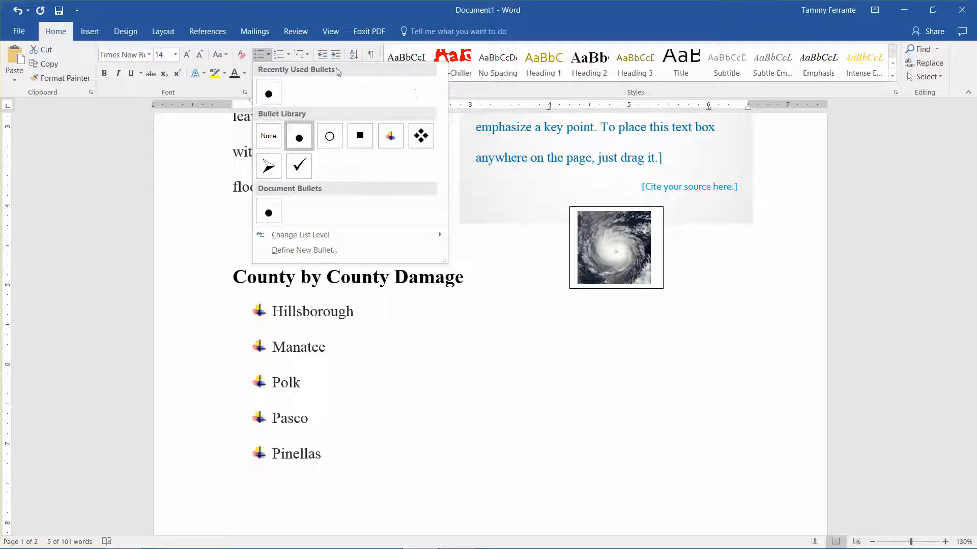
Convert the five county names to a numbered list and define its number format with the 1, 2, 3 number style
click(280, 57)
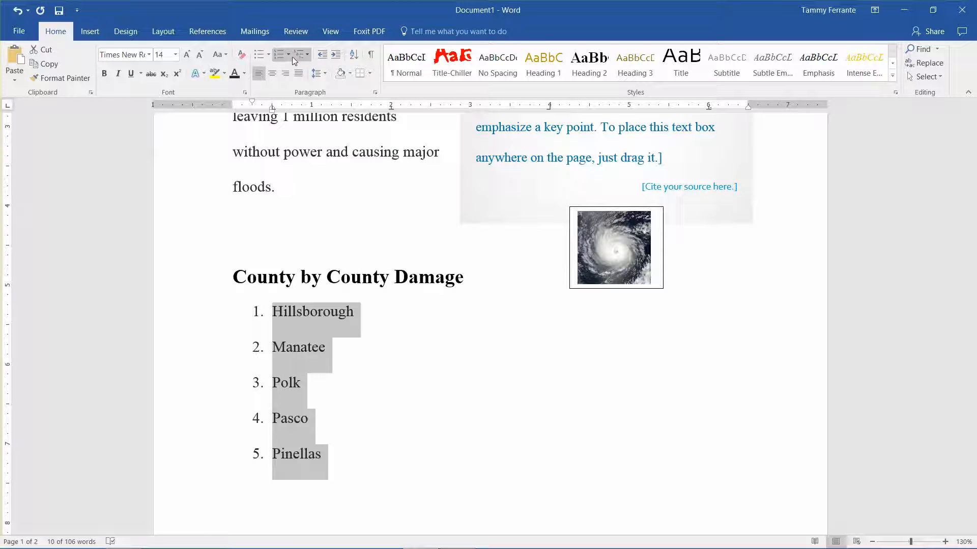
click(289, 53)
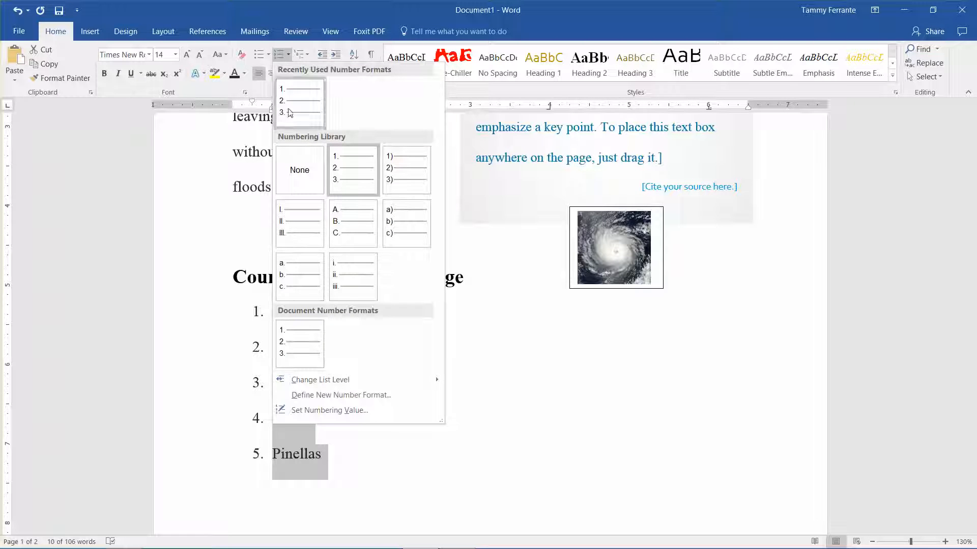
click(340, 395)
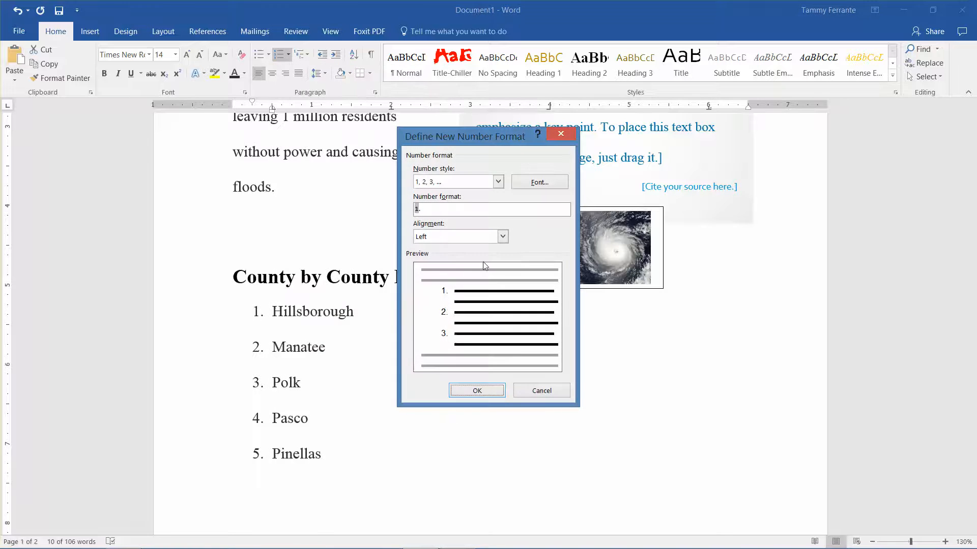
click(498, 181)
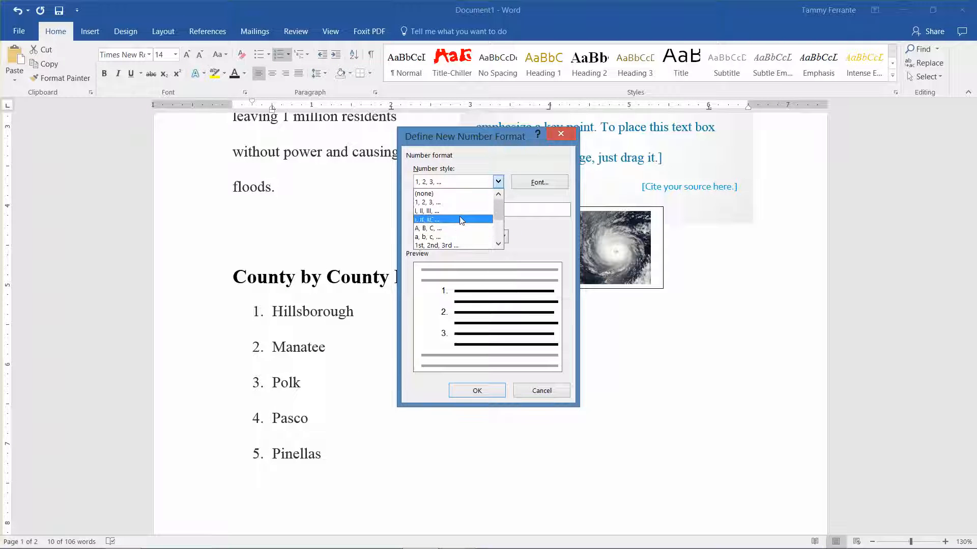
click(460, 202)
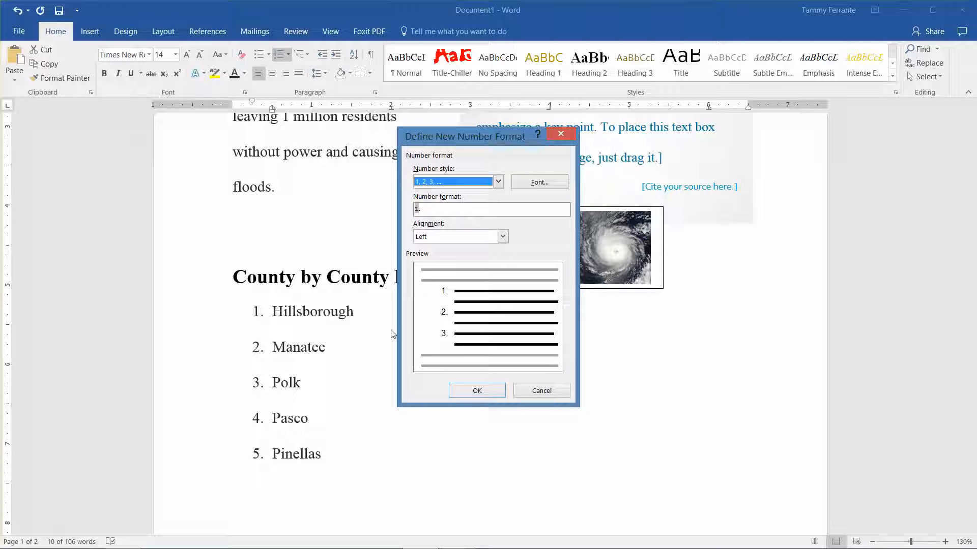
click(452, 393)
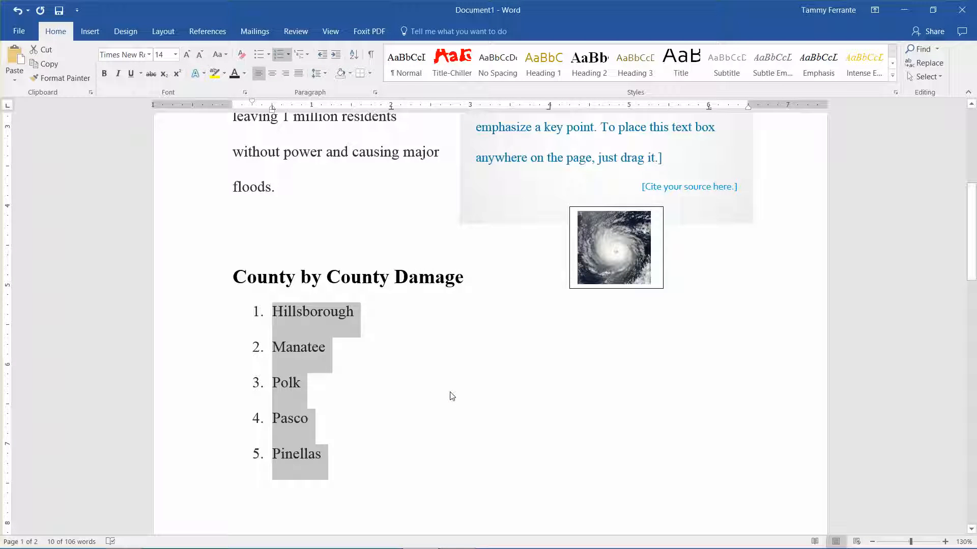
Add an empty line below Pinellas and remove its list numbering and indent so it starts at the left margin
click(343, 452)
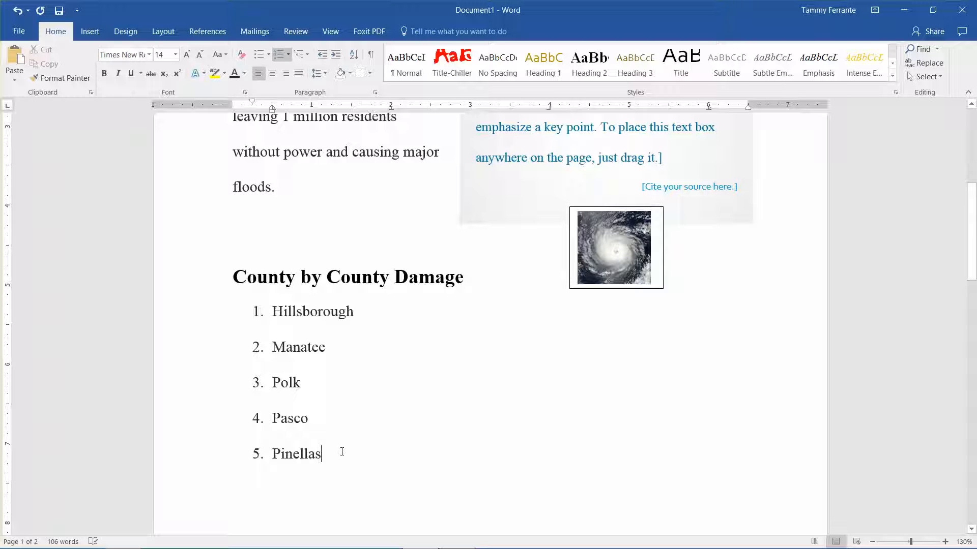
key(Return)
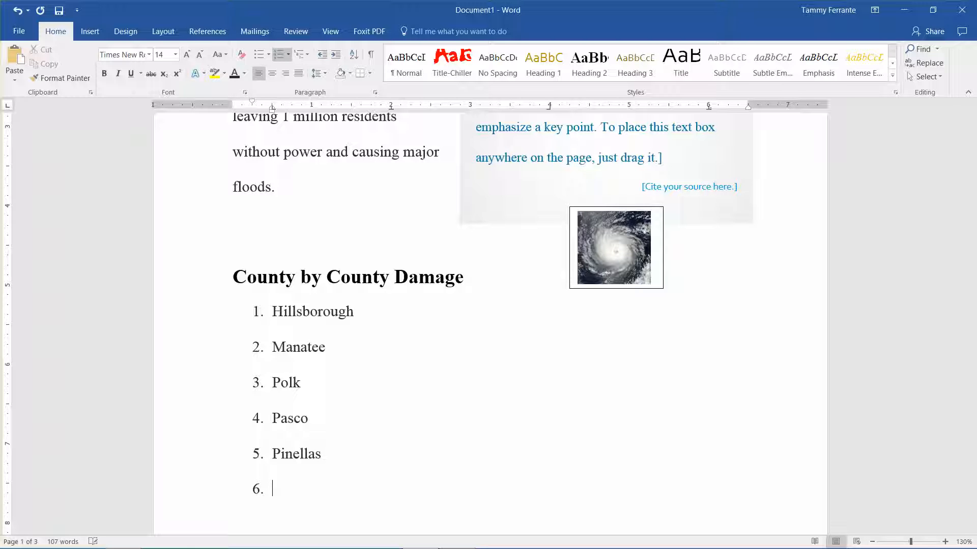
key(BackSpace)
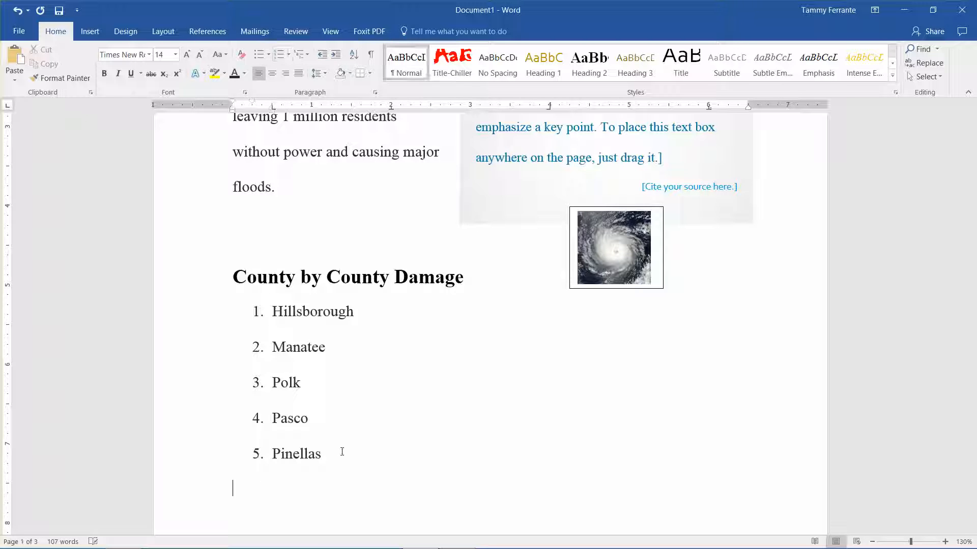
key(BackSpace)
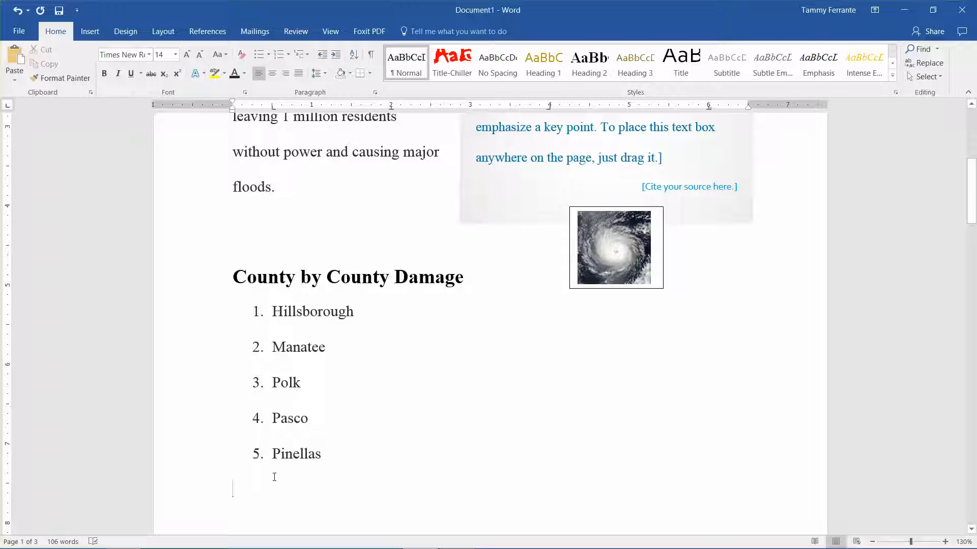
Clear the 6" decimal tab stop from the empty paragraph below the list and review its remaining tab stops
click(374, 94)
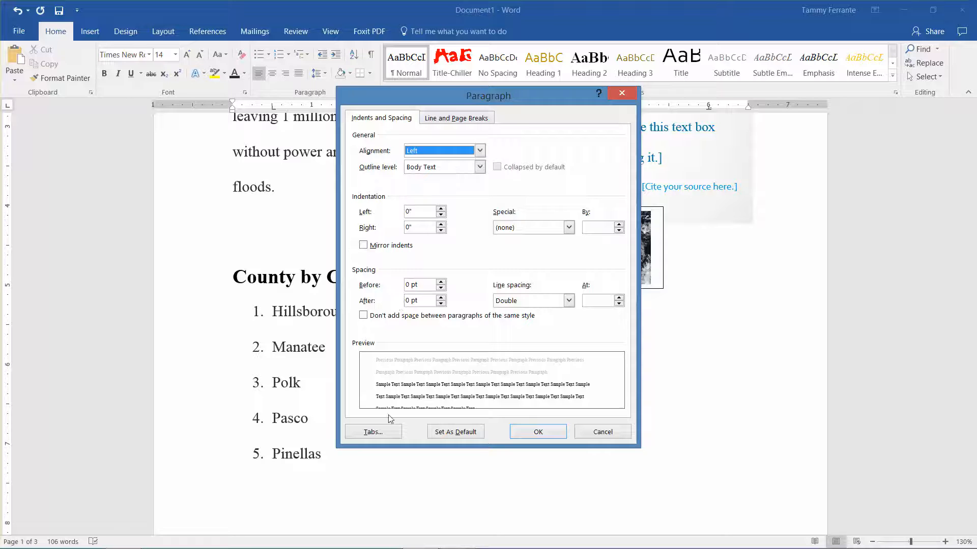
click(374, 432)
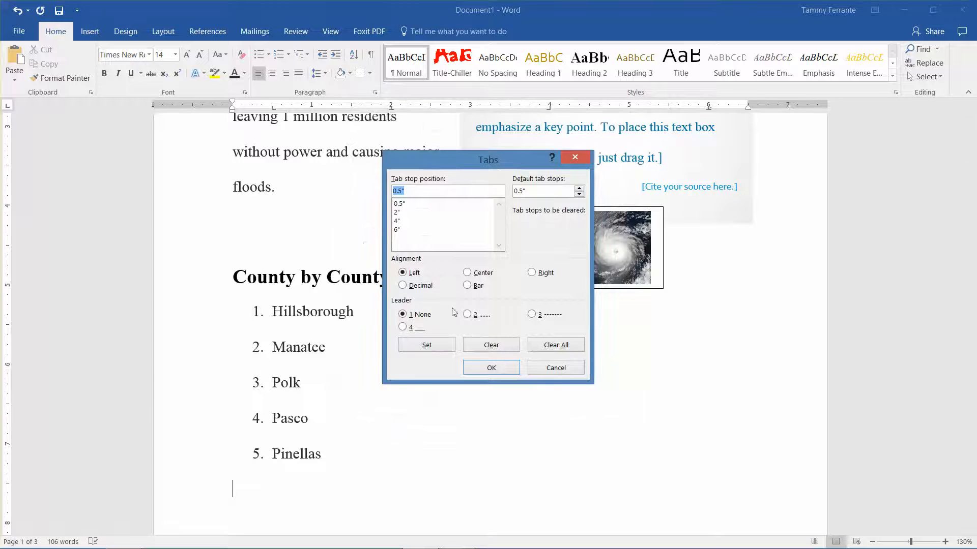
click(405, 230)
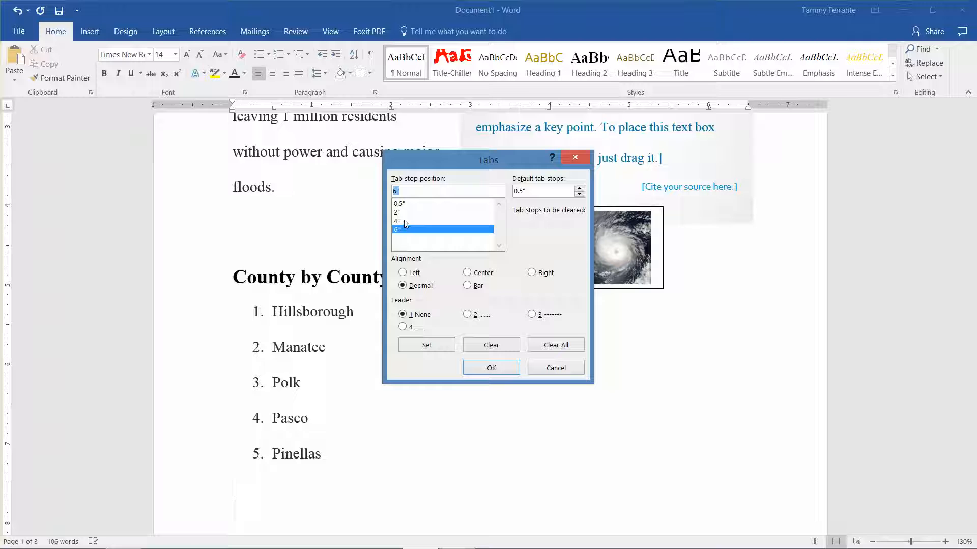
click(405, 220)
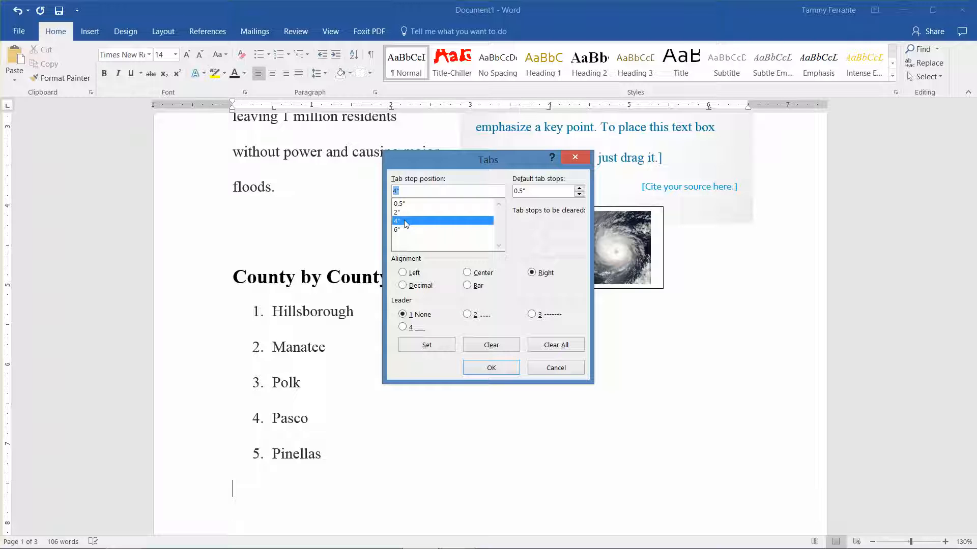
click(404, 229)
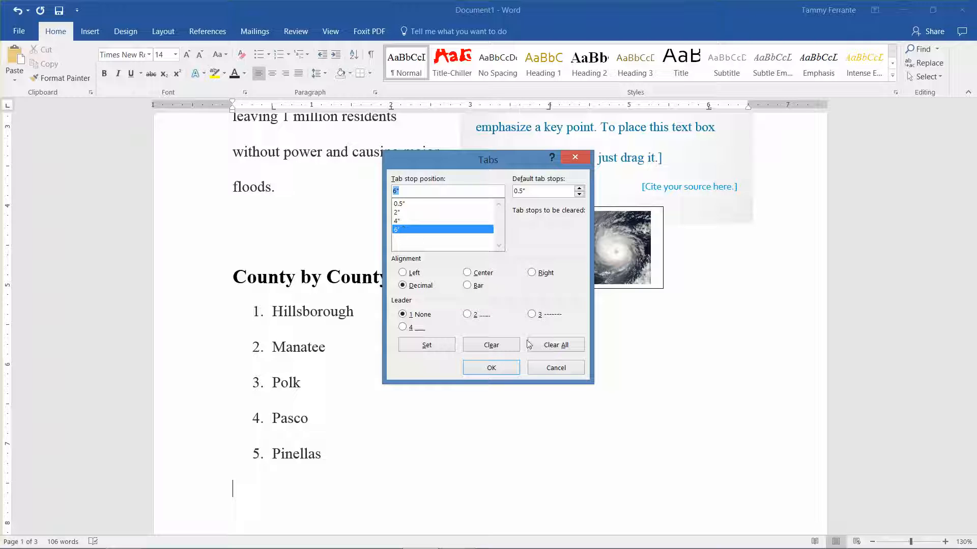
click(498, 345)
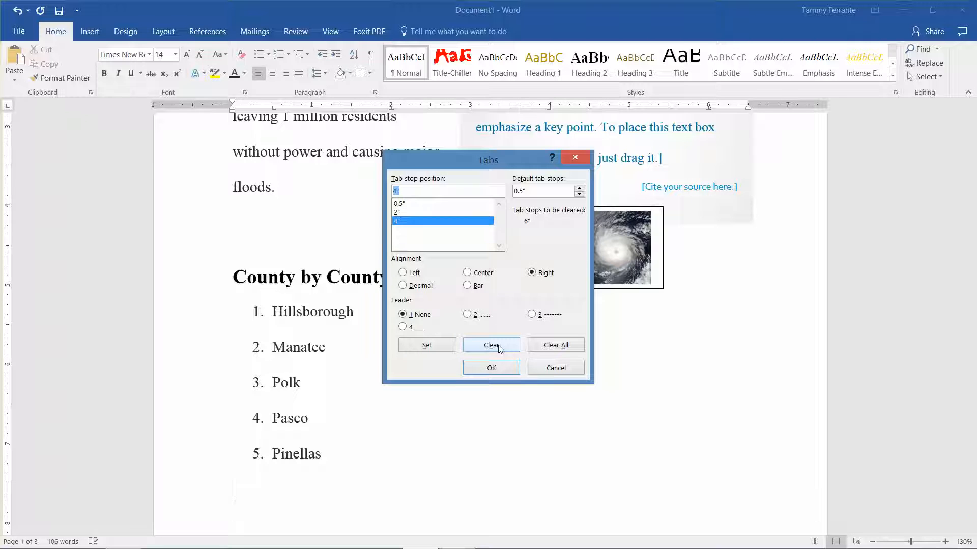
click(491, 368)
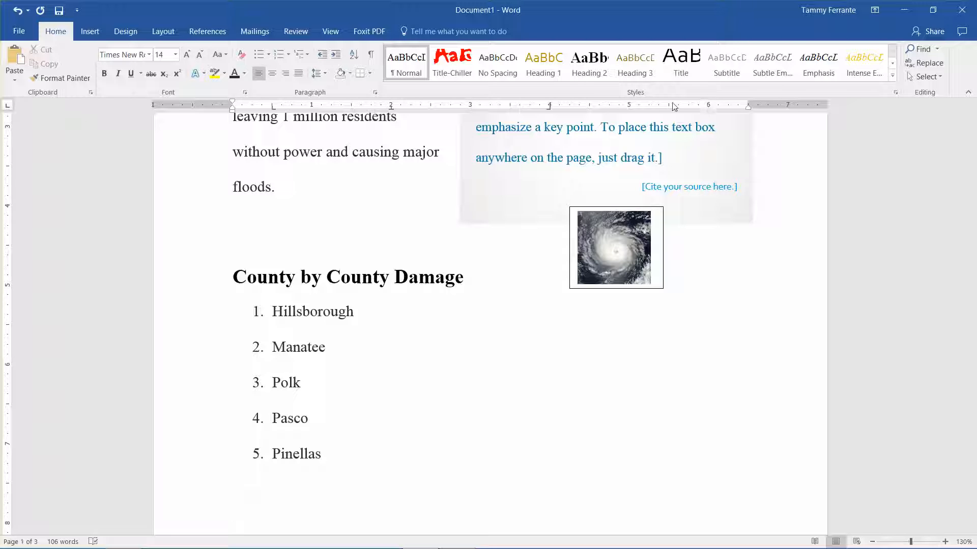
click(375, 93)
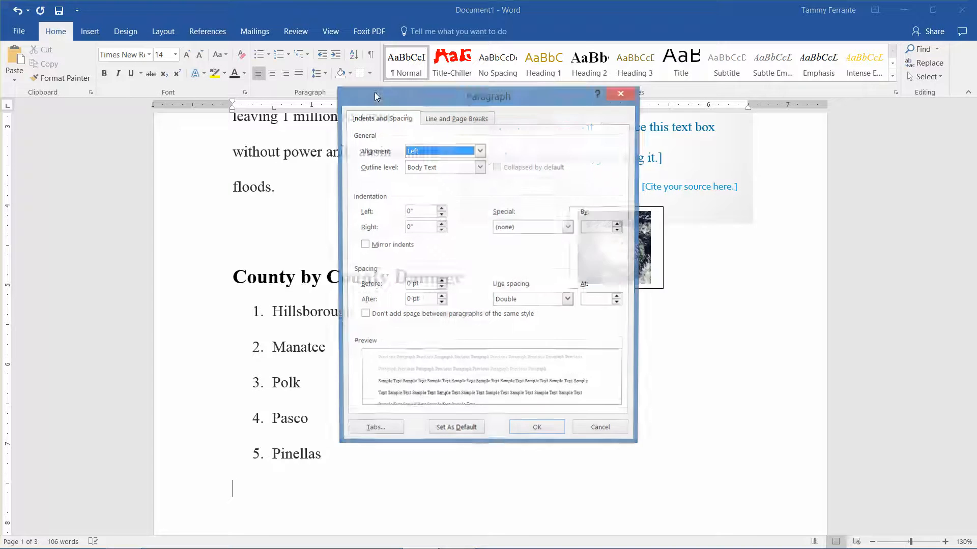
click(385, 430)
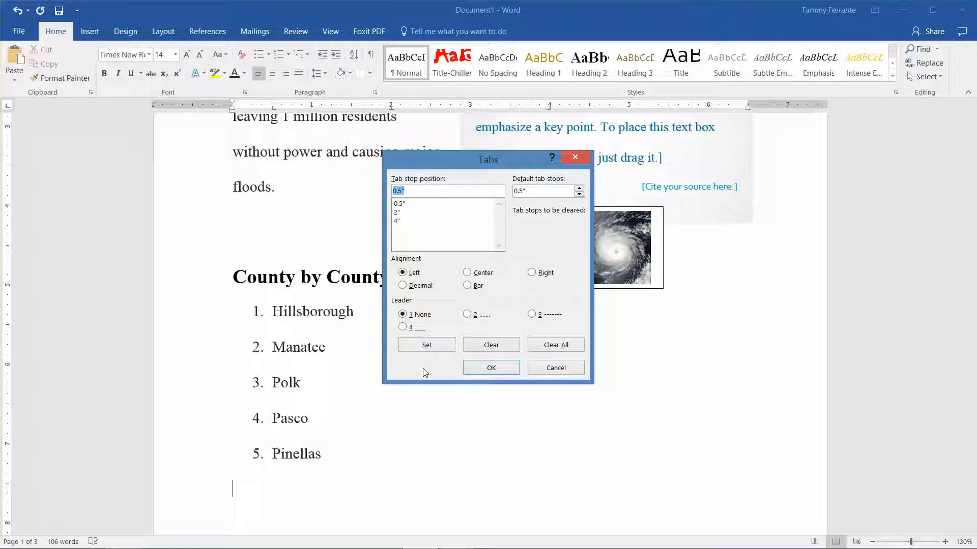
click(478, 367)
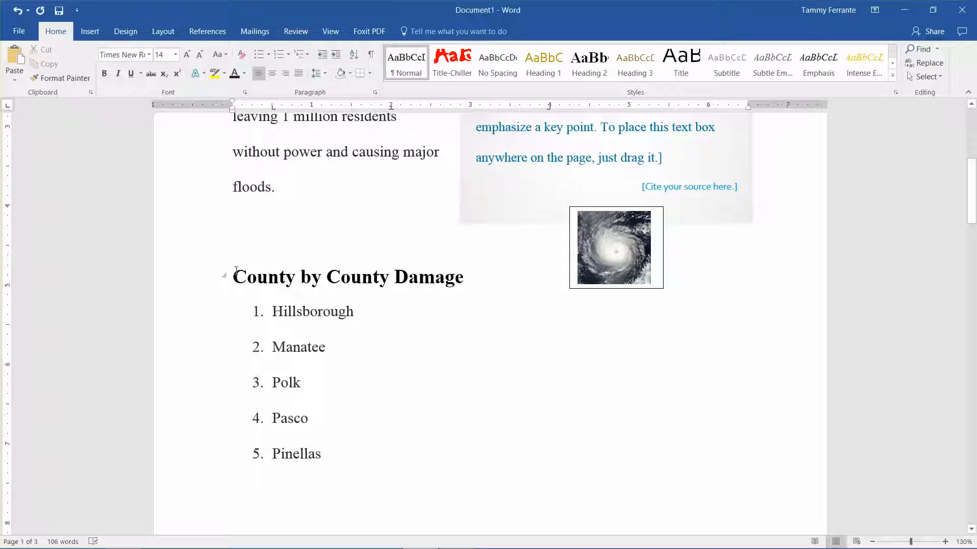
Copy the County by County Damage heading
drag(238, 272, 436, 292)
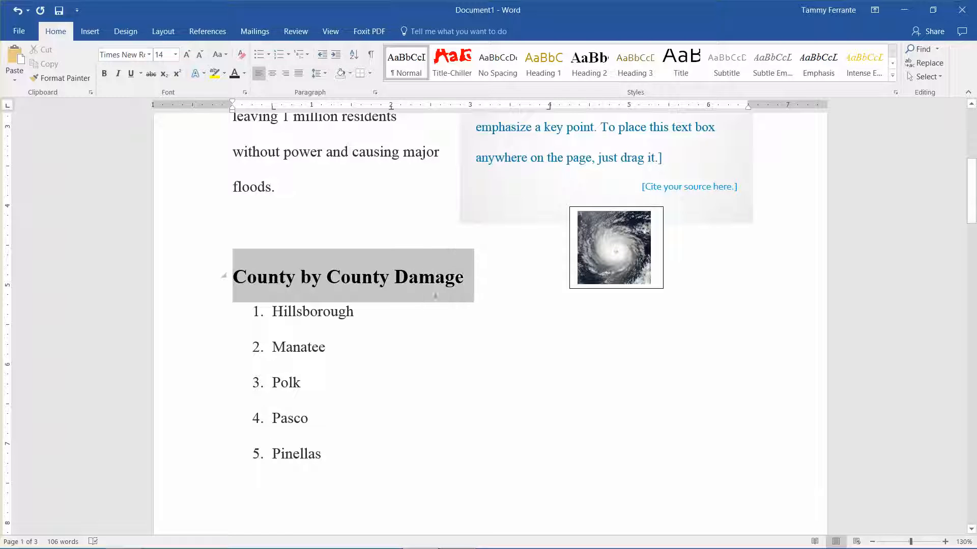
right_click(378, 287)
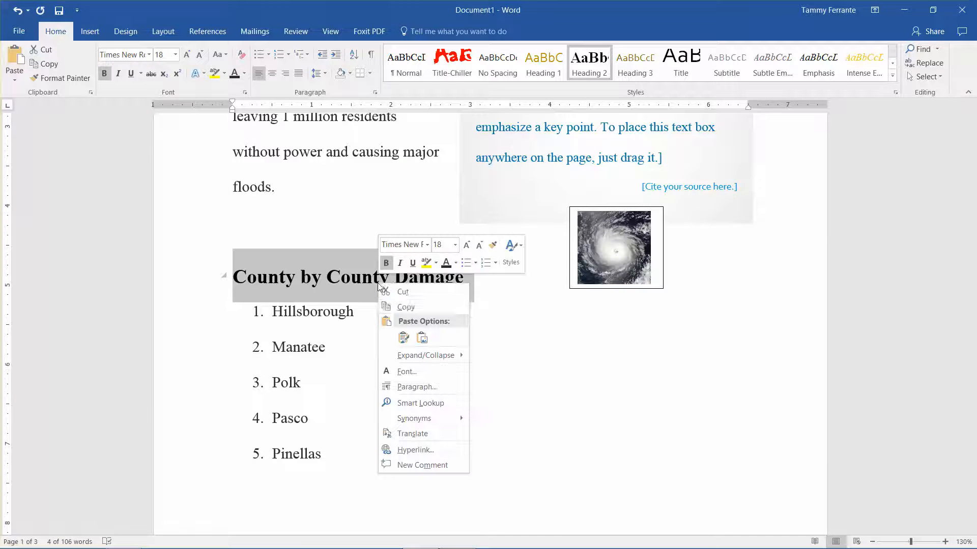
click(405, 305)
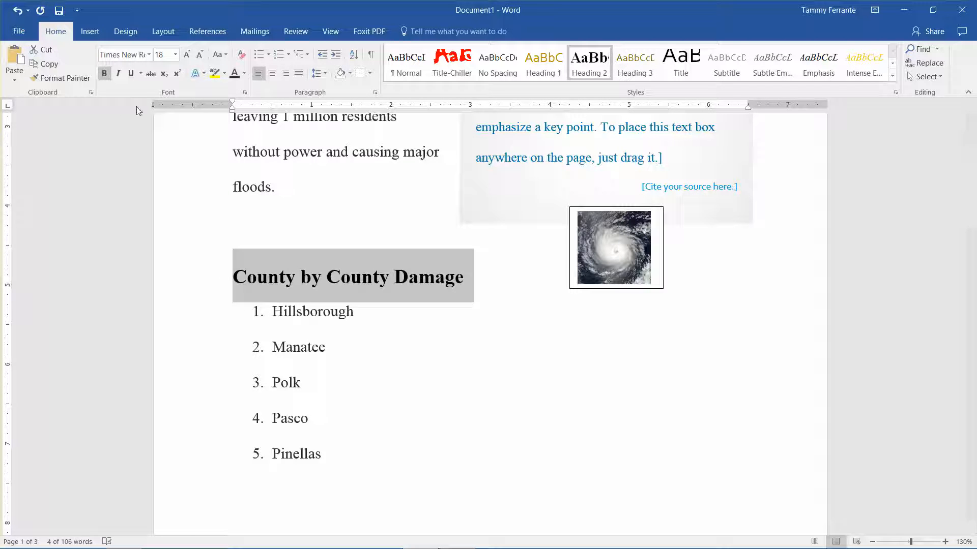
click(65, 78)
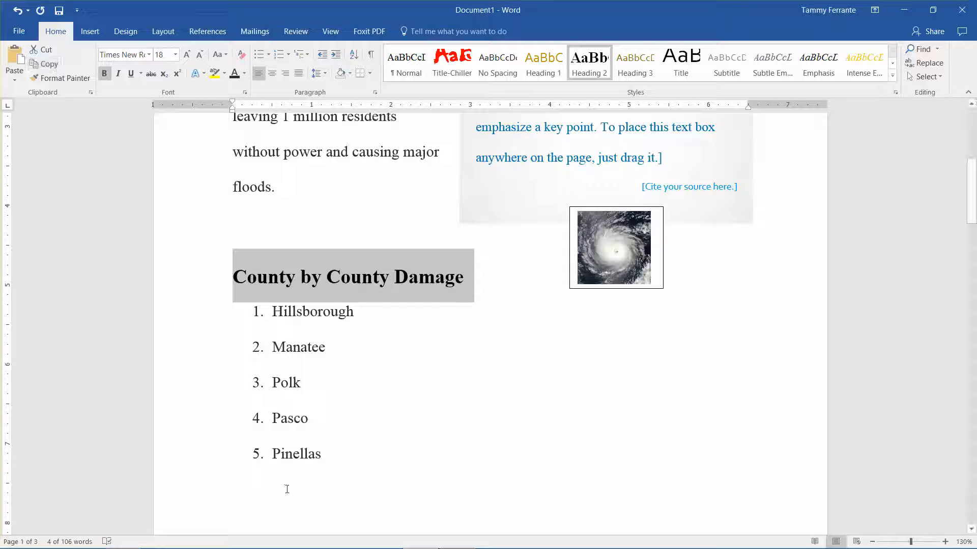
Paste the copied heading on the empty line below Pinellas as a continuation of the numbered list, and undo the paste
click(265, 488)
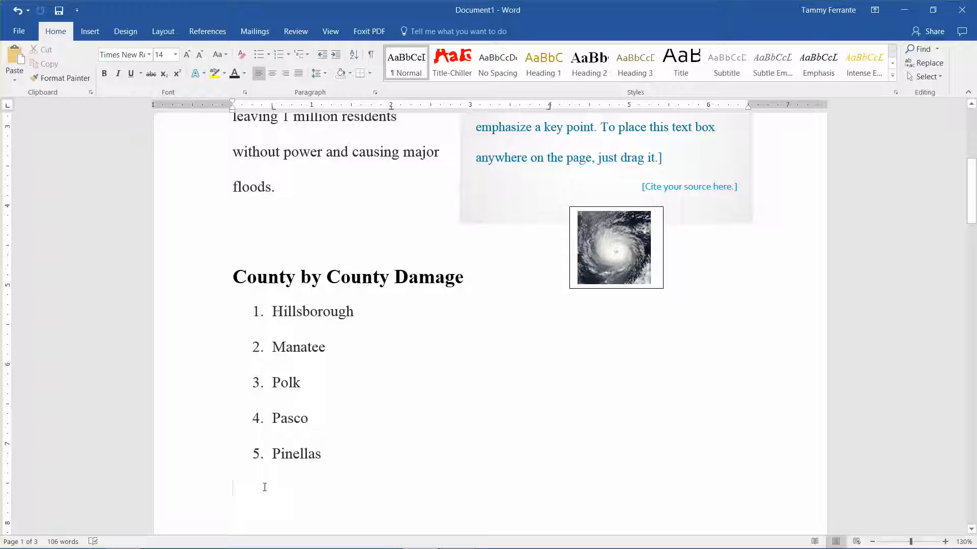
right_click(265, 488)
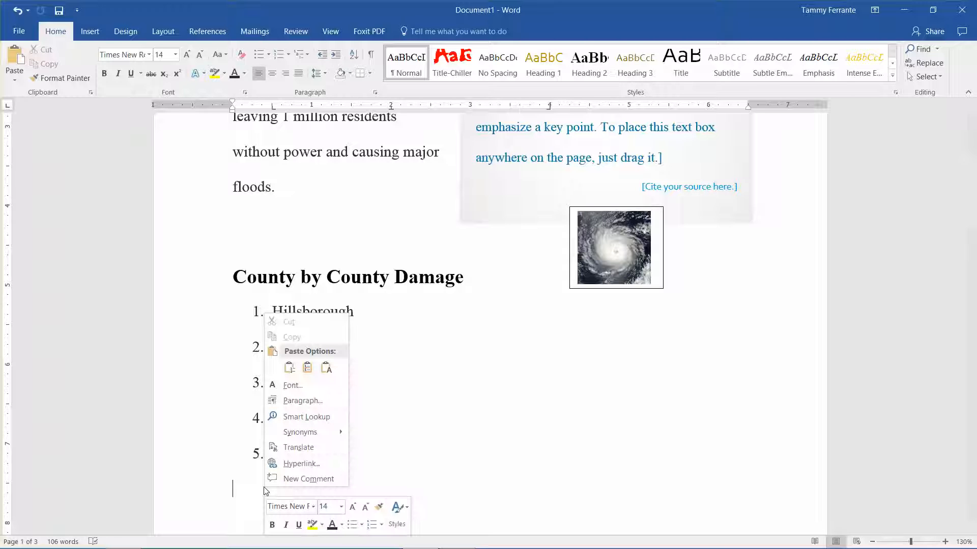
click(290, 367)
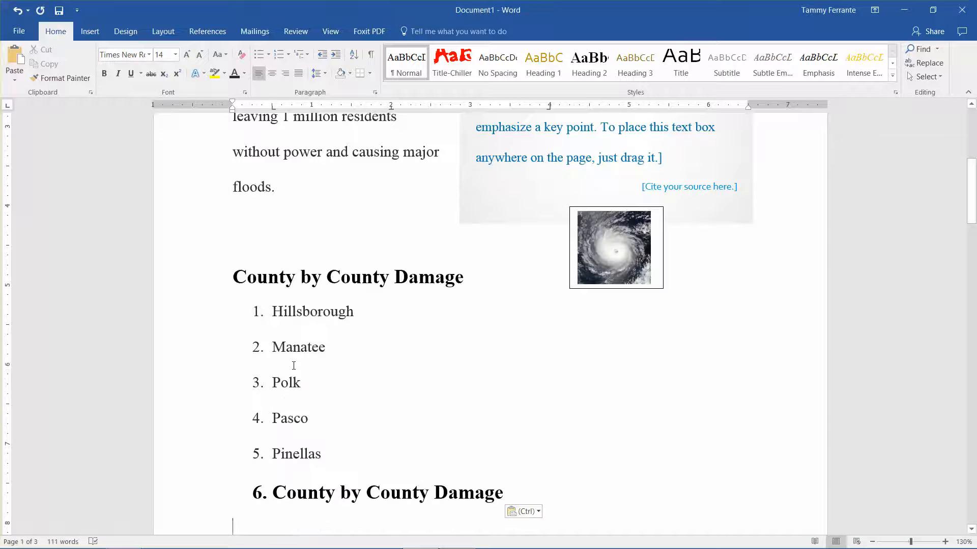
key(ctrl+z)
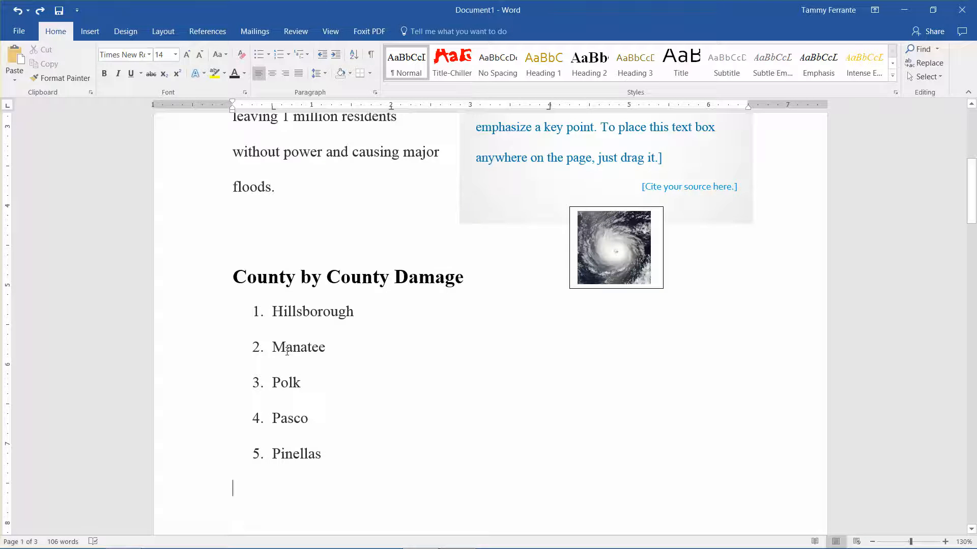
Paste the heading with its original formatting below the numbered list two more times, undoing each paste
key(ctrl+v)
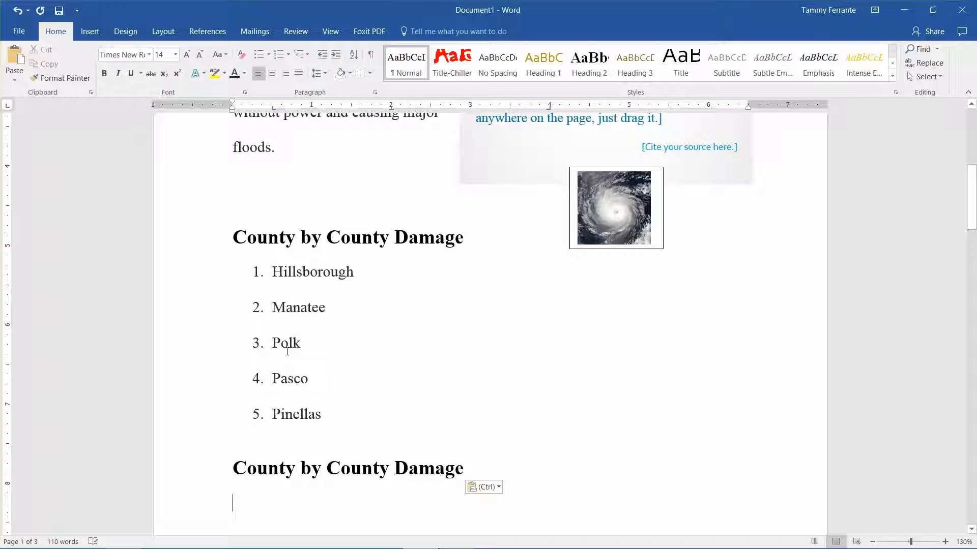
key(ctrl+z)
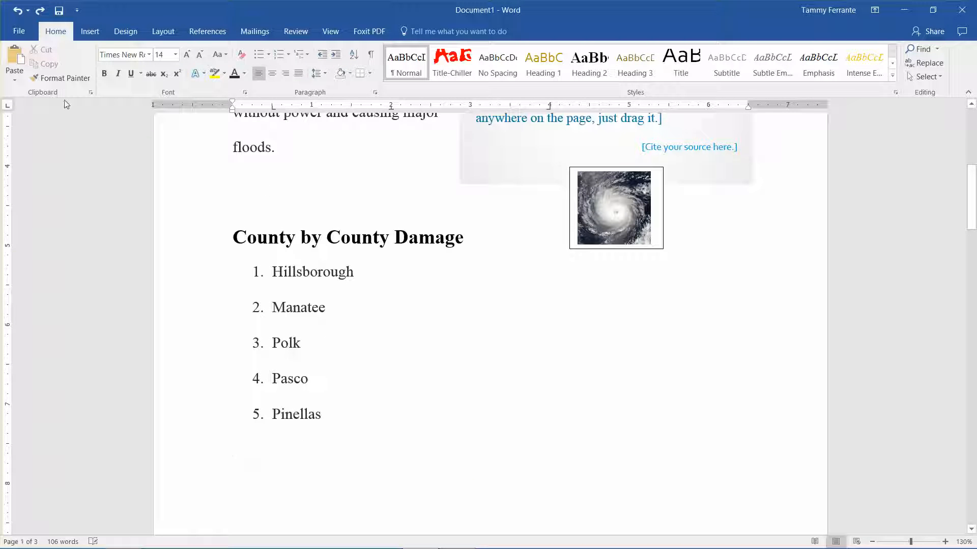
click(14, 57)
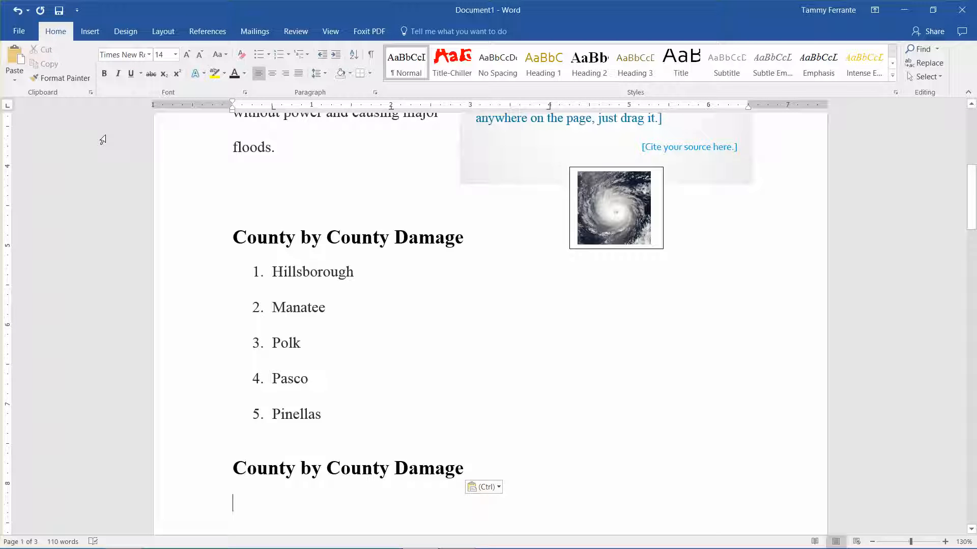
key(Up)
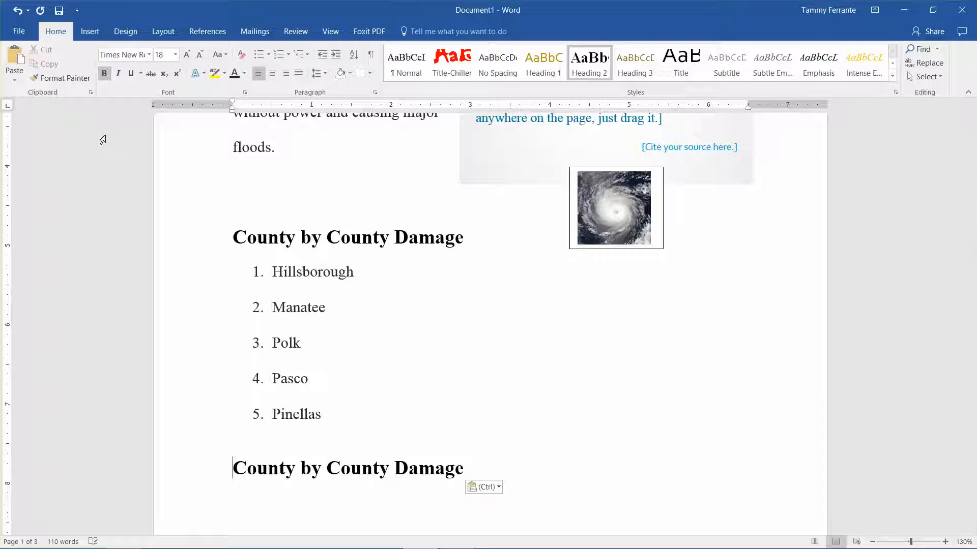
key(ctrl+z)
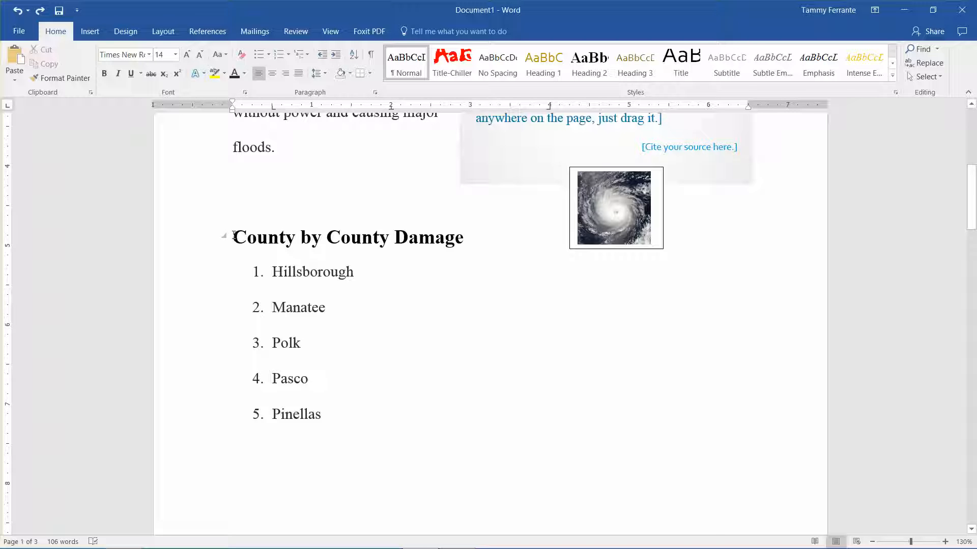
Copy the County by County Damage heading directly to the empty line below Pinellas, and undo the copy
drag(232, 239, 319, 233)
drag(395, 239, 476, 261)
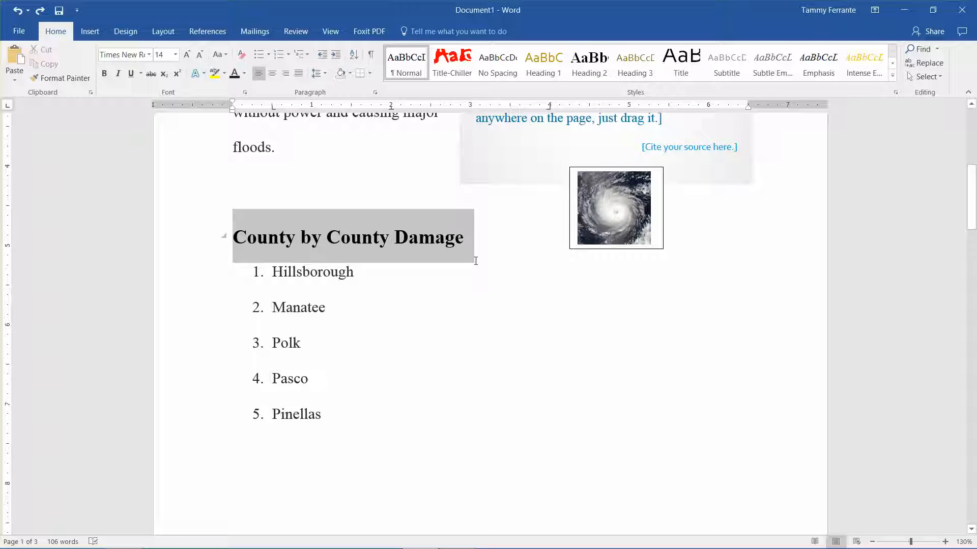
click(414, 243)
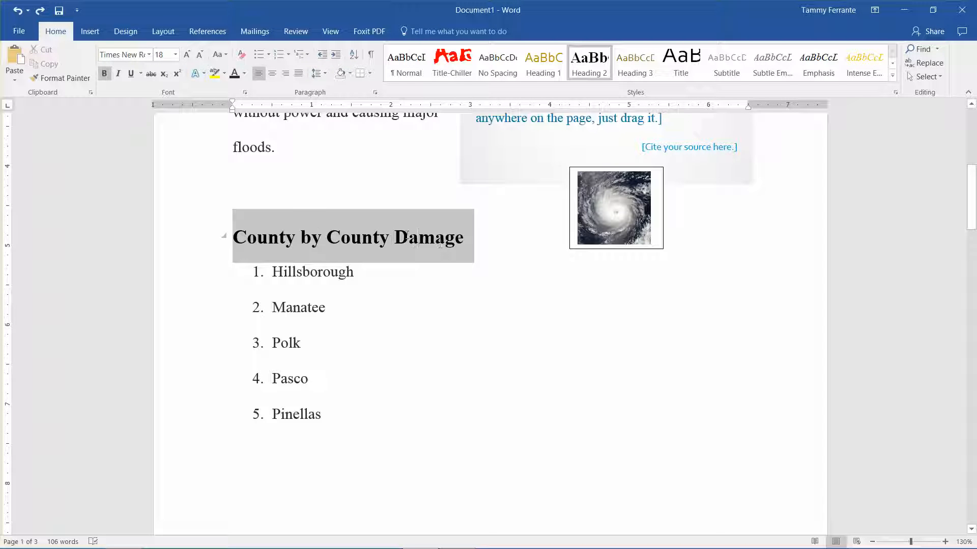
click(235, 238)
drag(235, 238, 417, 257)
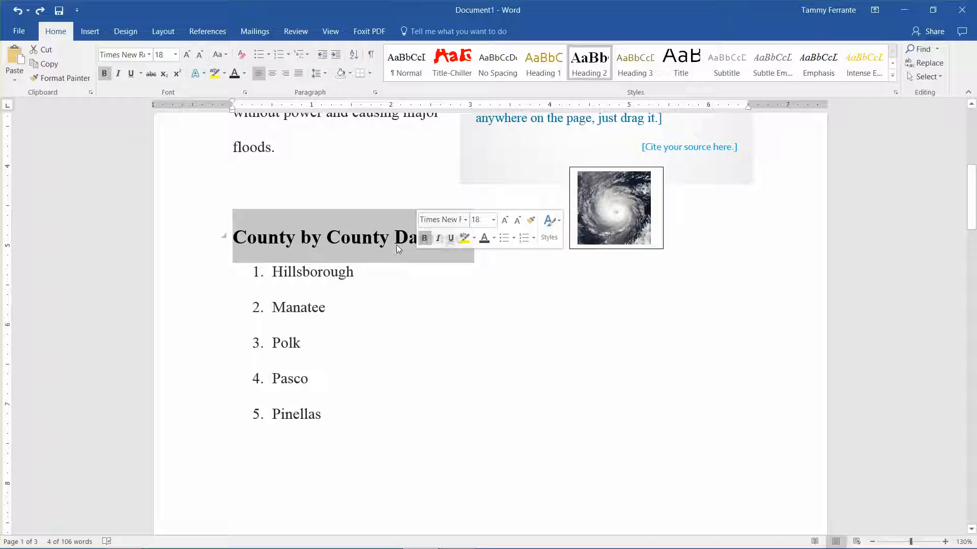
drag(383, 239, 359, 447)
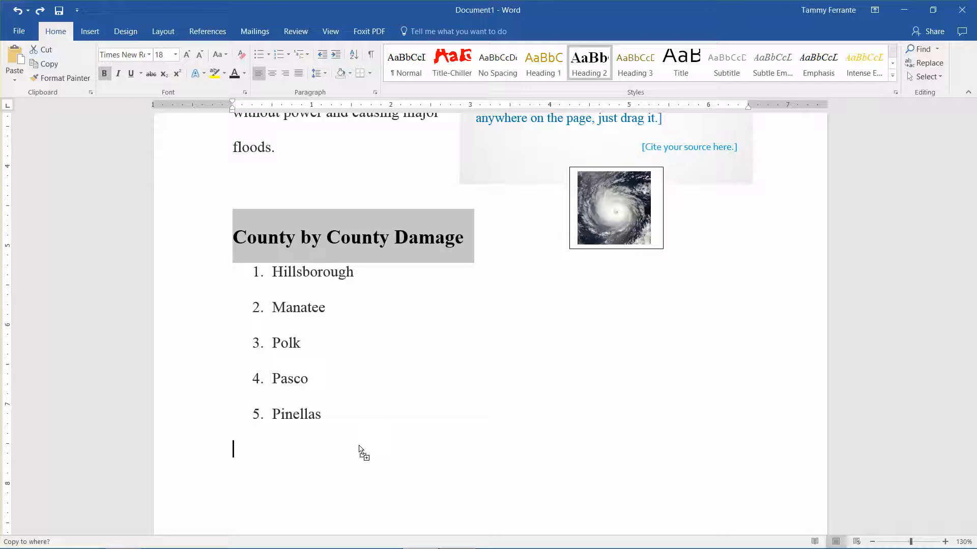
drag(358, 446, 359, 448)
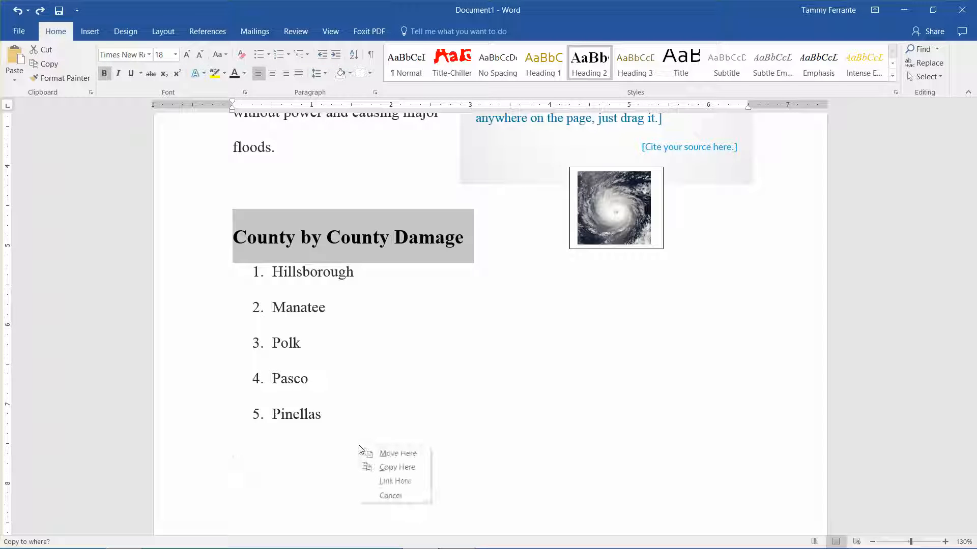
click(386, 466)
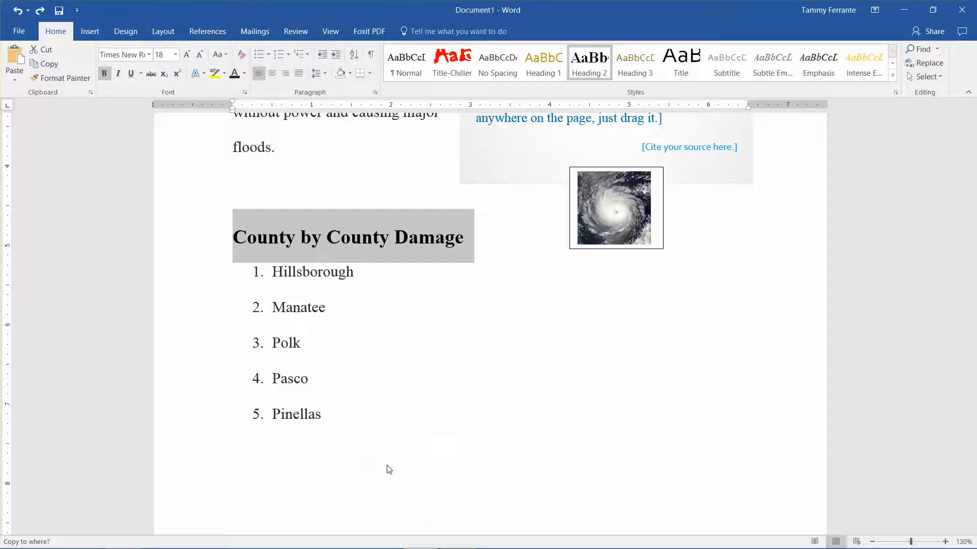
key(ctrl+z)
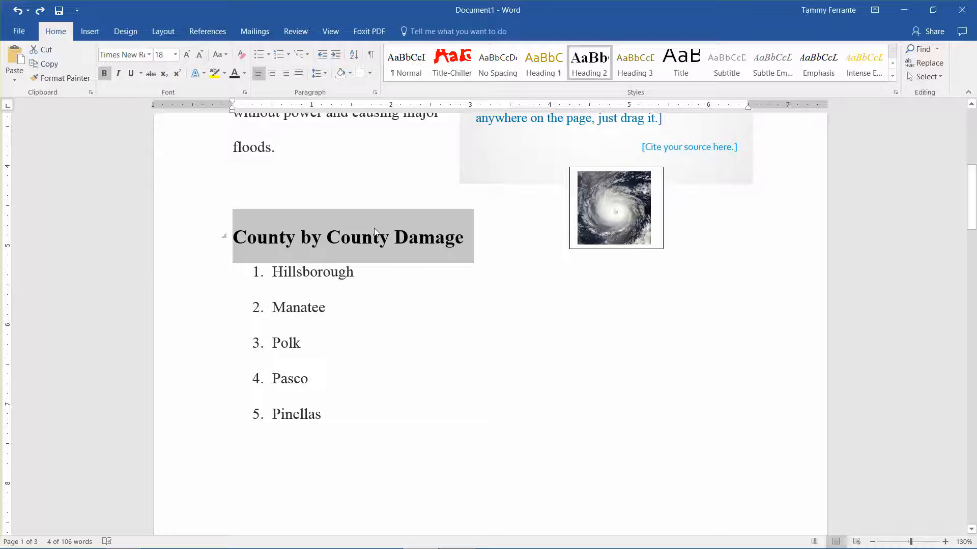
Move the County by County Damage heading to the empty line below the numbered list, and undo the move
drag(375, 232, 327, 444)
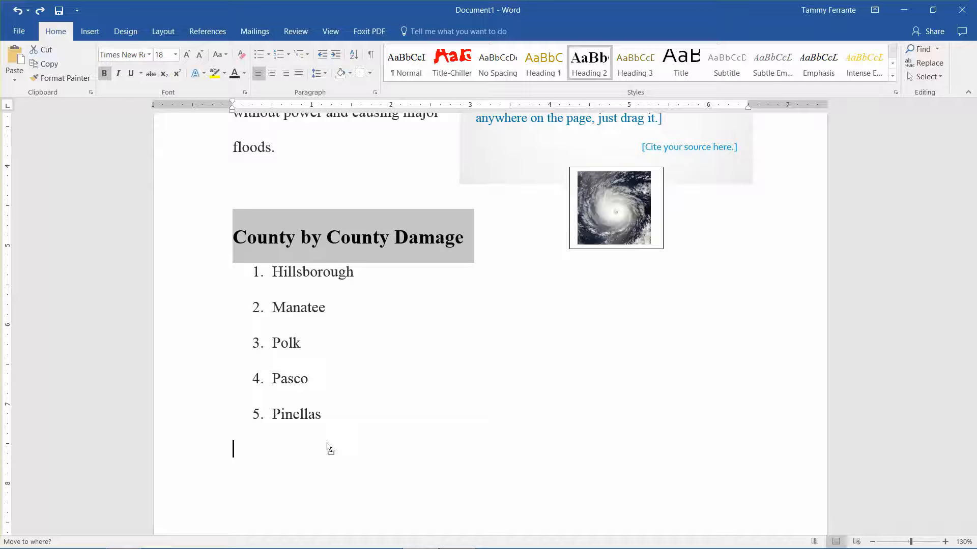
drag(329, 448, 329, 447)
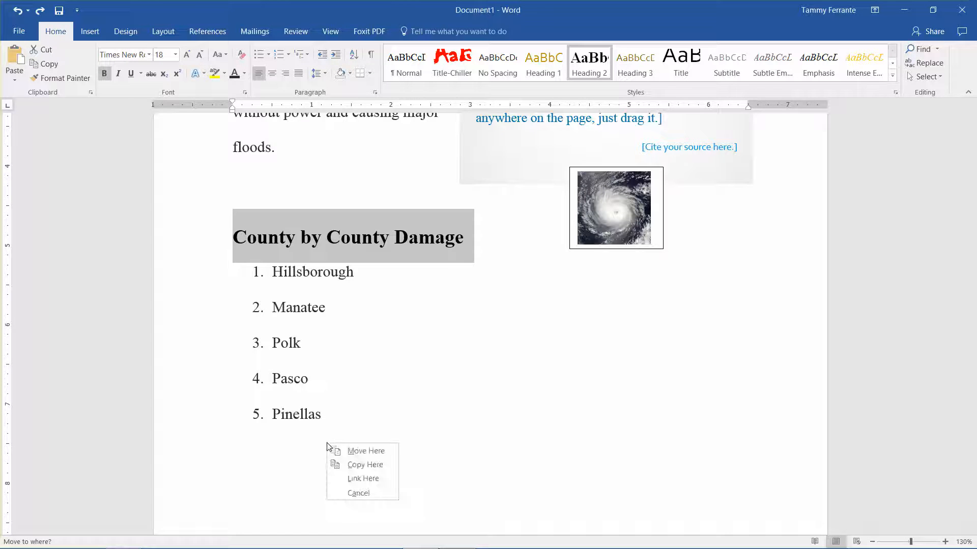
click(365, 451)
key(ctrl+z)
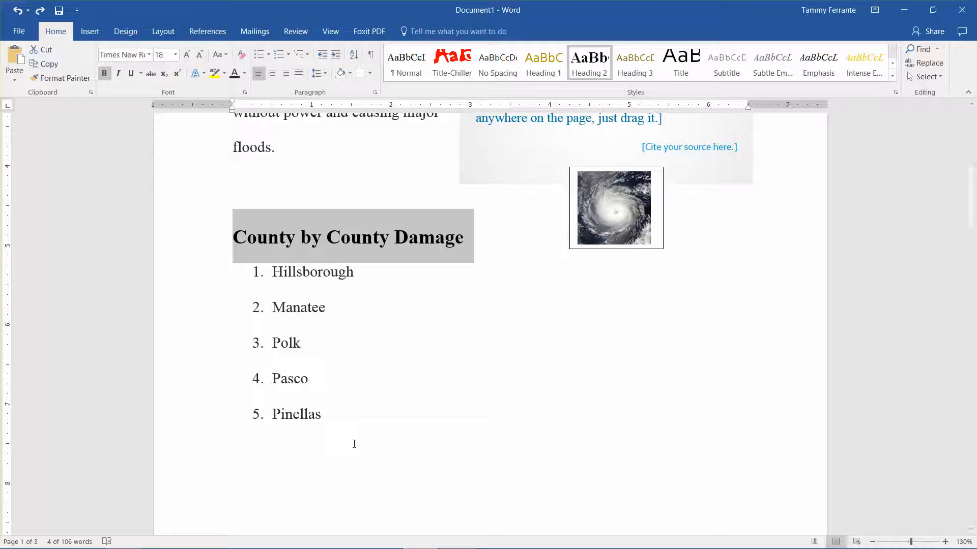
Enter "This is a test sentence." on the empty line below Pinellas
key(Up)
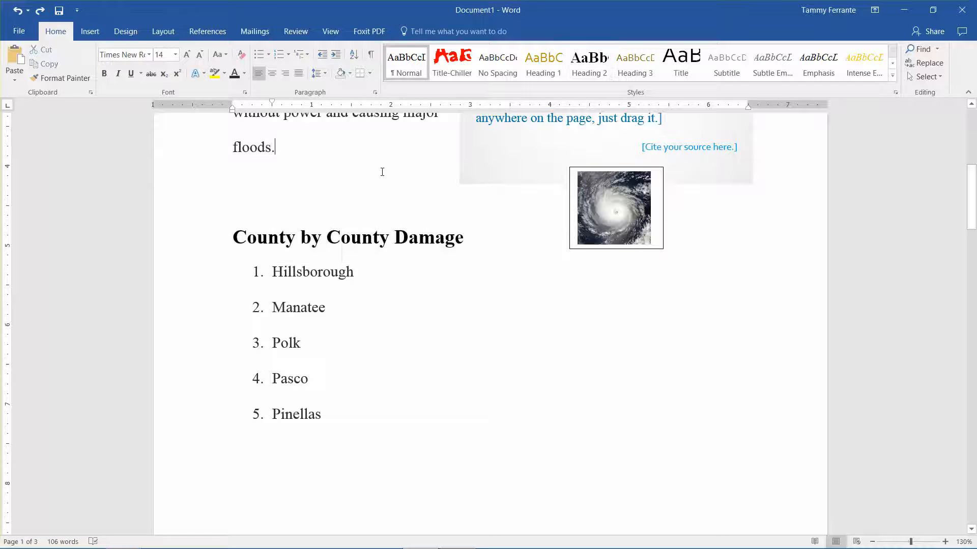
key(Down)
key(Down)
key(Down)
key(Down)
key(Down)
key(Down)
key(Down)
key(Down)
key(Down)
key(Up)
text(This is )
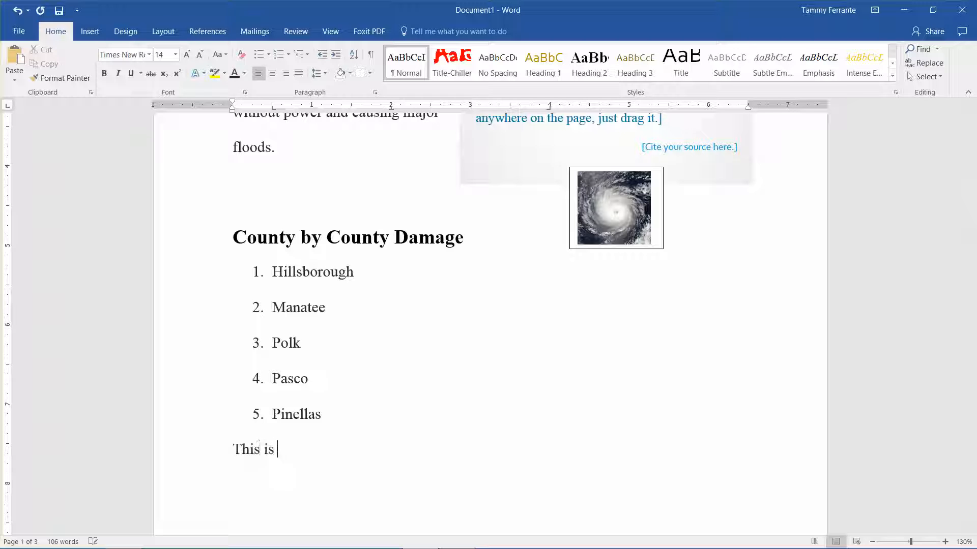
text(a test sentence.)
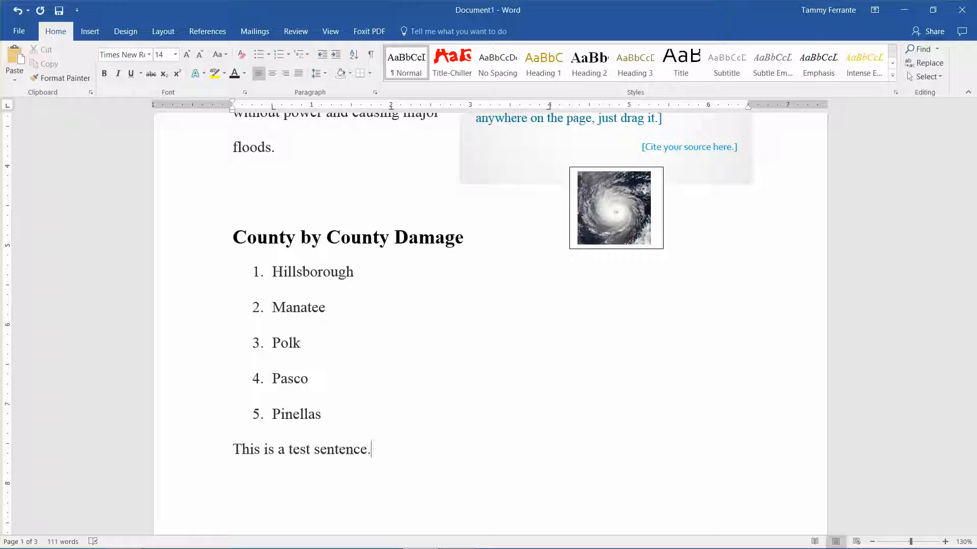
Erase "test sentence." character by character from the line below the list, and delete the remaining "This is a" as a selection
key(BackSpace)
key(BackSpace)
key(BackSpace)
key(BackSpace)
key(BackSpace)
key(BackSpace)
key(BackSpace)
key(BackSpace)
key(BackSpace)
key(Left)
key(Delete)
key(Delete)
key(Delete)
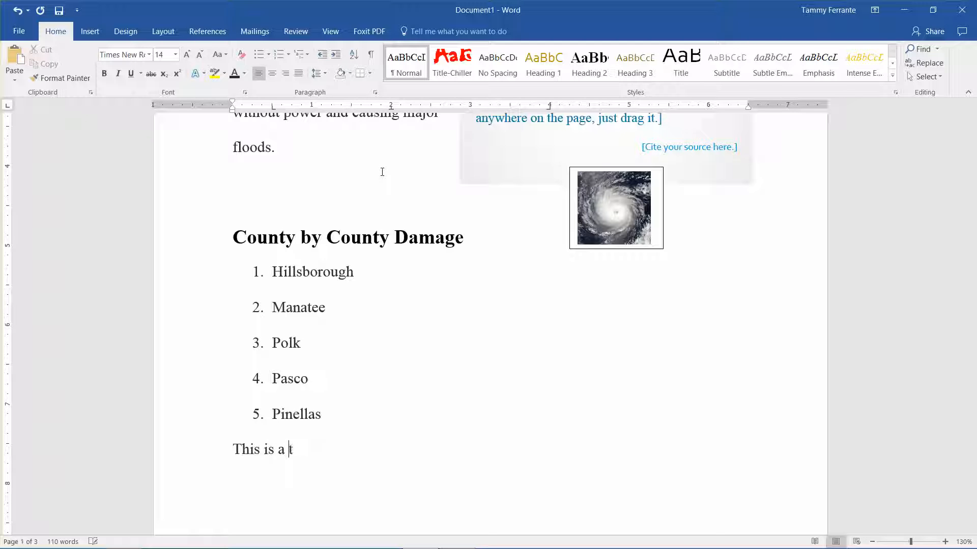
key(Delete)
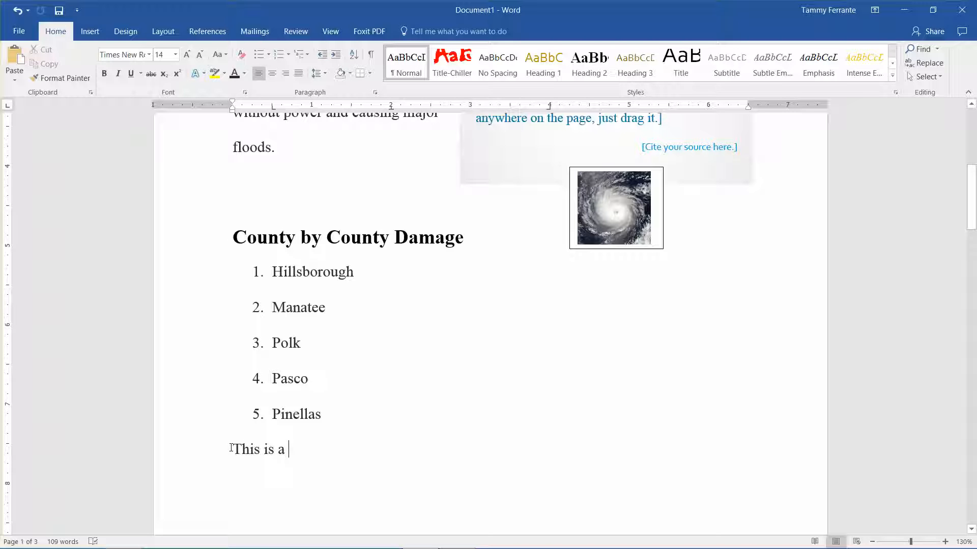
drag(231, 448, 297, 448)
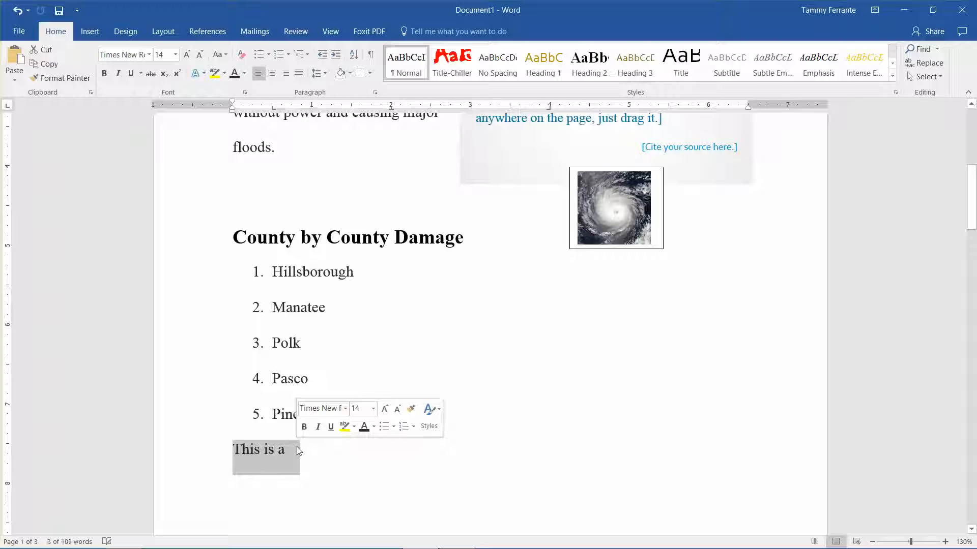
key(Delete)
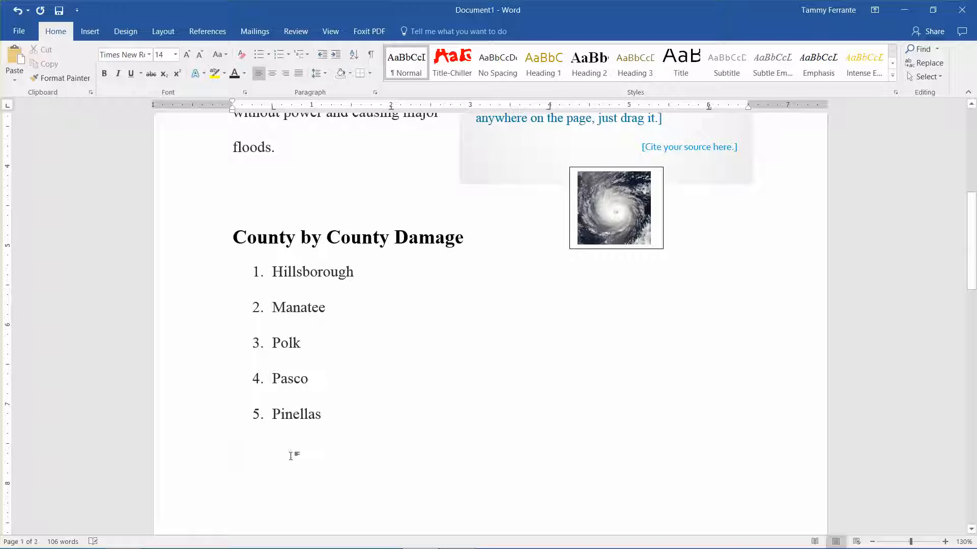
Enter "sampletext" as one word on the line below Pinellas
text(text)
key(BackSpace)
key(BackSpace)
key(BackSpace)
key(BackSpace)
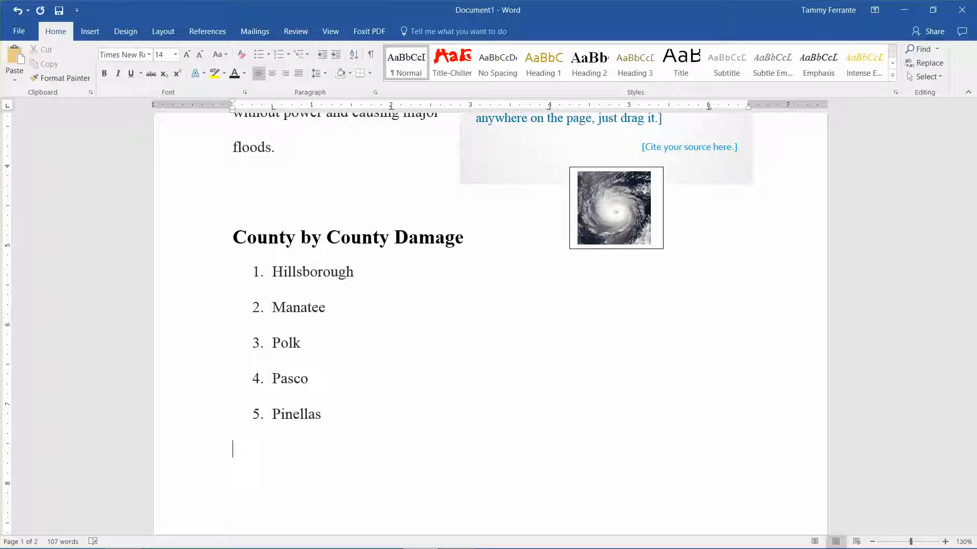
text(sampletext)
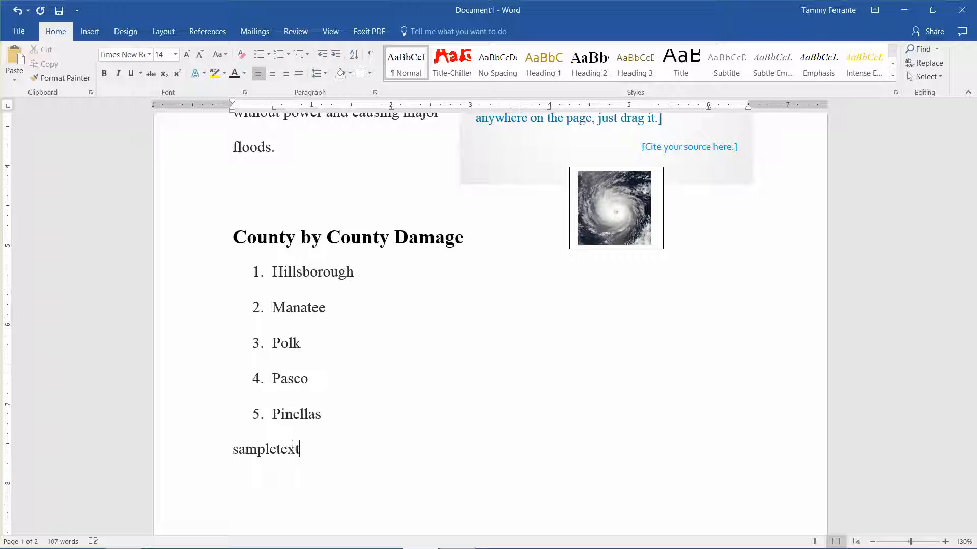
Delete the whole word "sampletext" and undo the deletion
click(232, 449)
drag(232, 449, 299, 456)
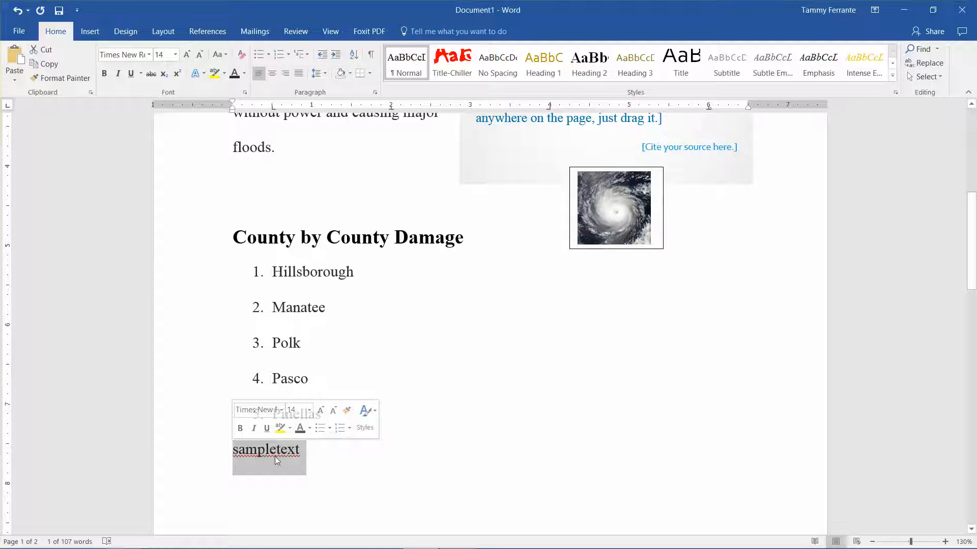
key(Delete)
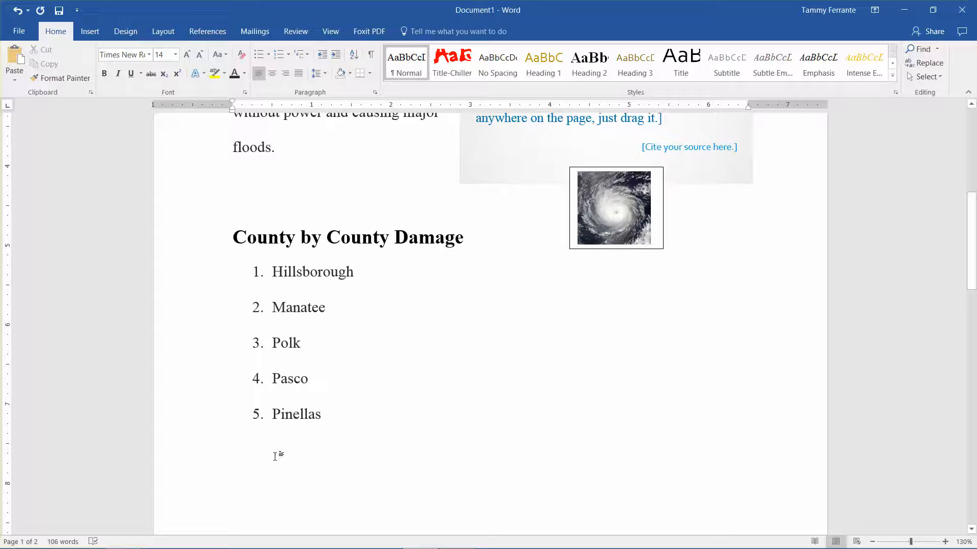
key(ctrl+z)
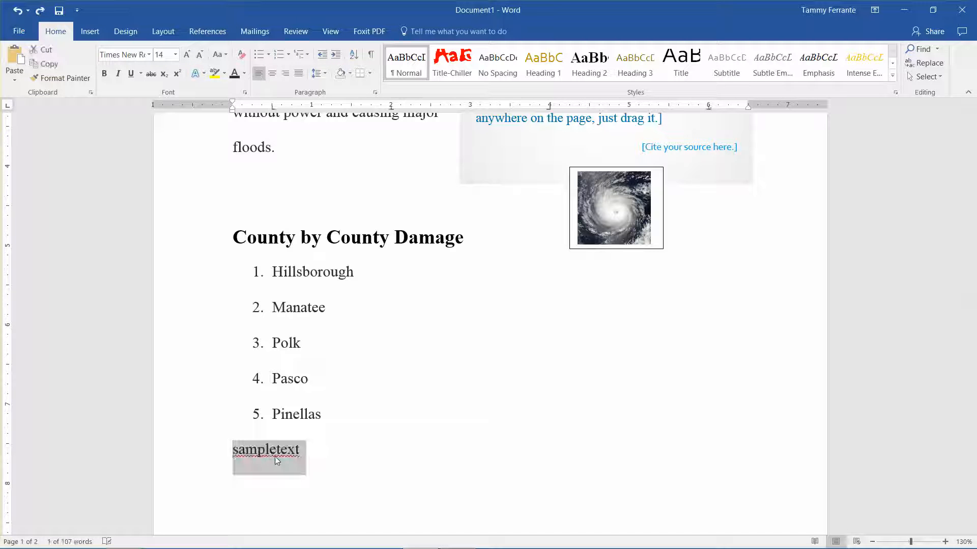
Correct the line below the list to "Sample text" and delete the entire line of text
click(278, 454)
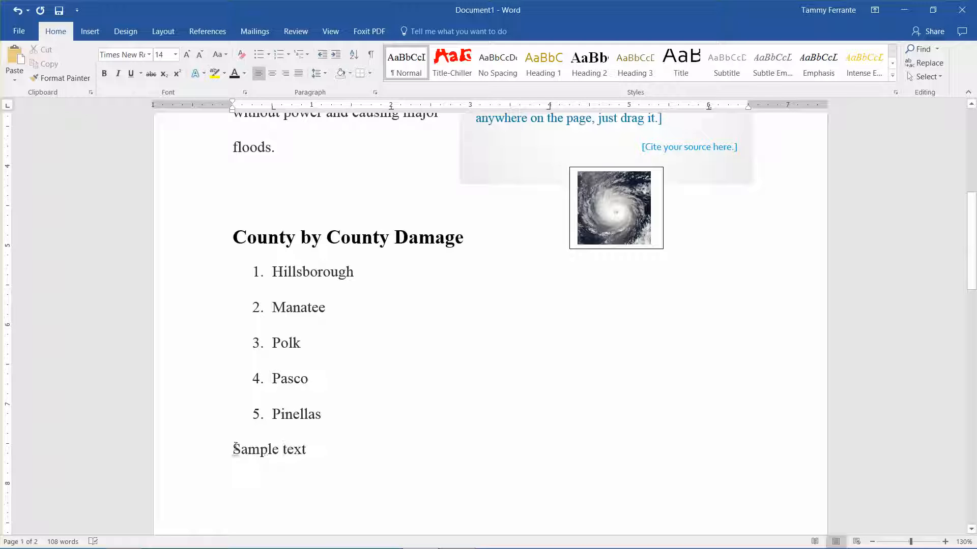
shift+click(307, 449)
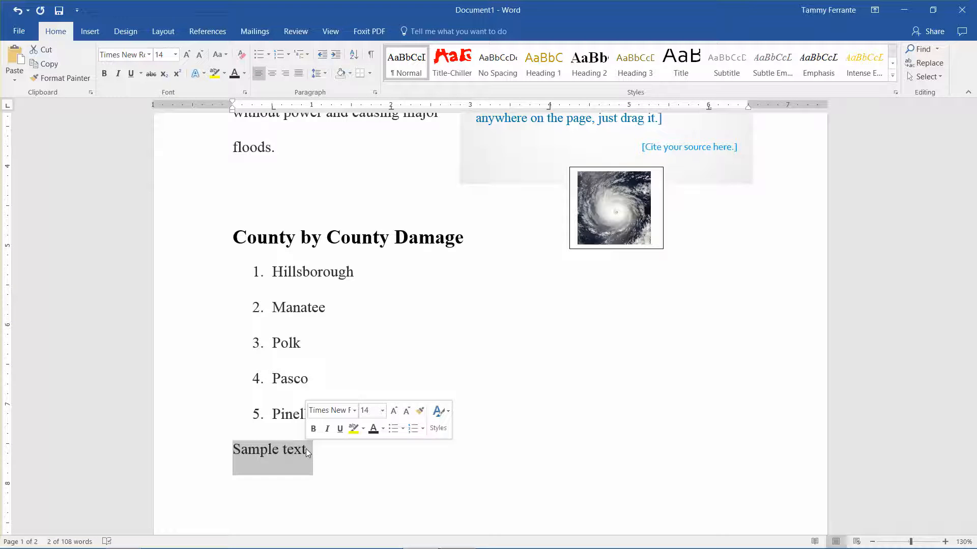
key(Delete)
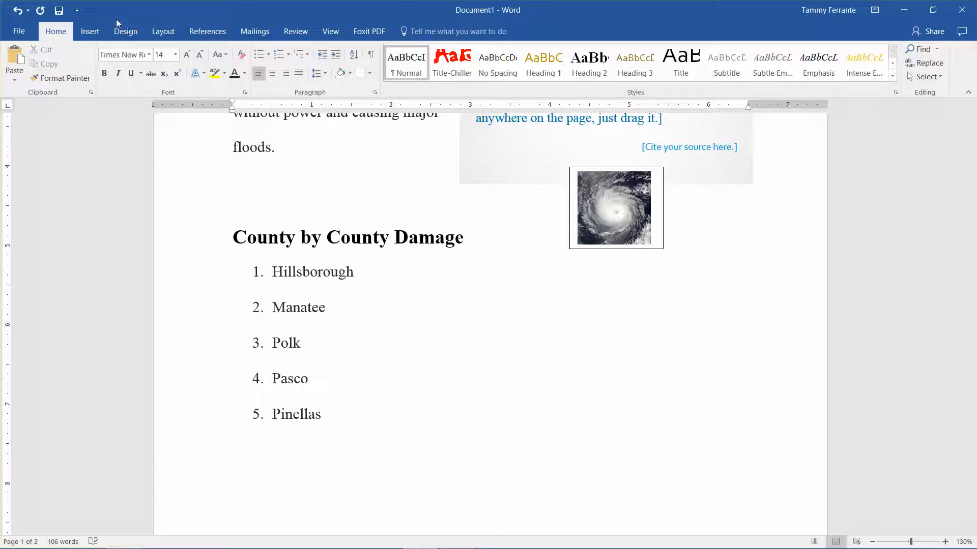
Save the document to the Desktop as Microsoft Word Introduction.docx in Word Document format
click(26, 29)
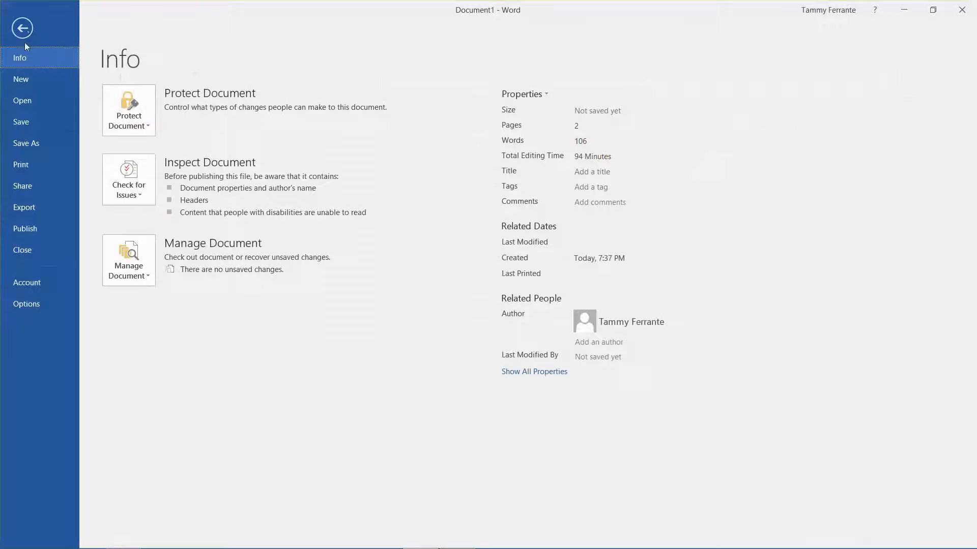
click(22, 126)
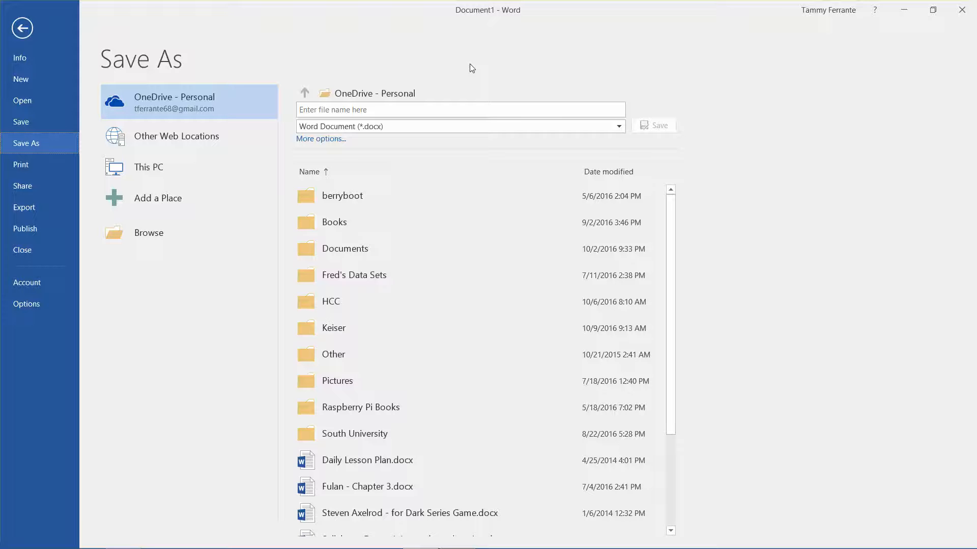
click(151, 237)
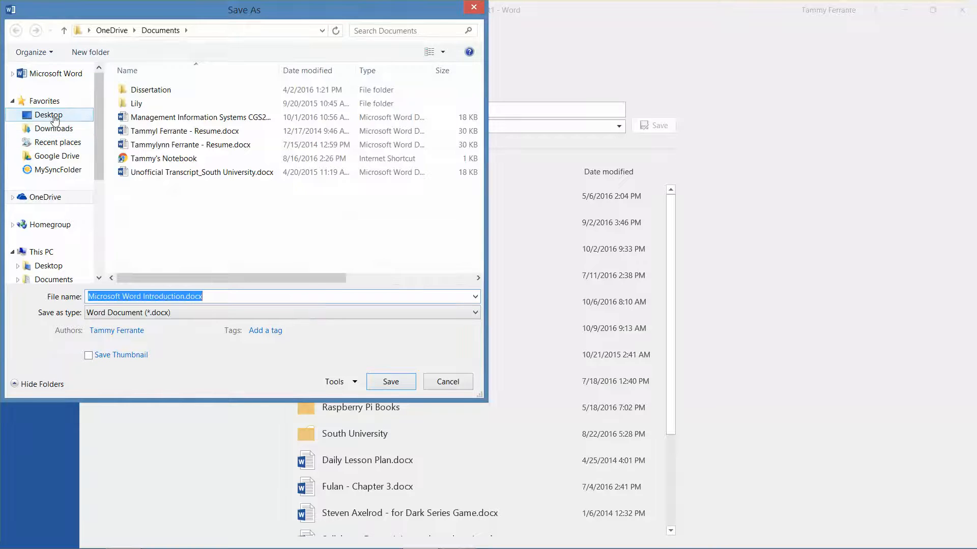
click(52, 116)
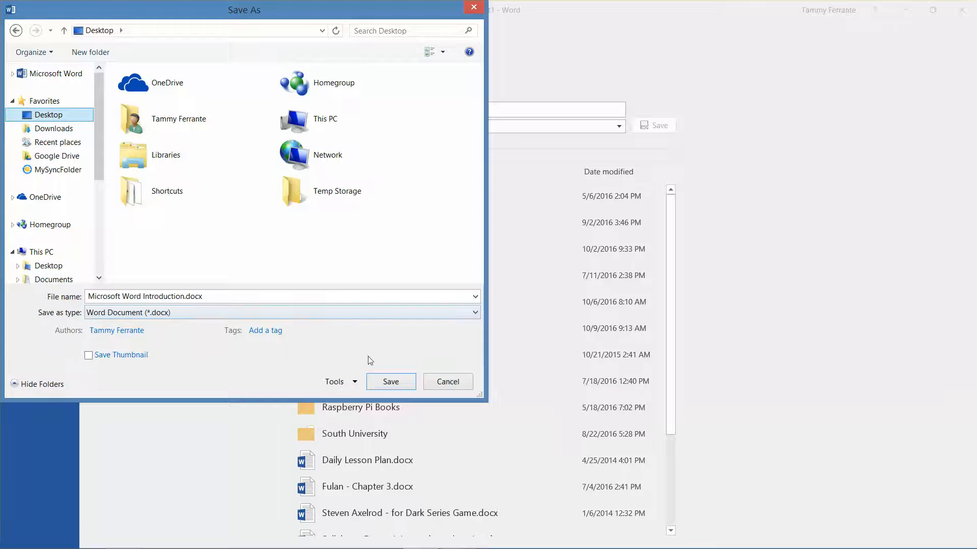
click(391, 381)
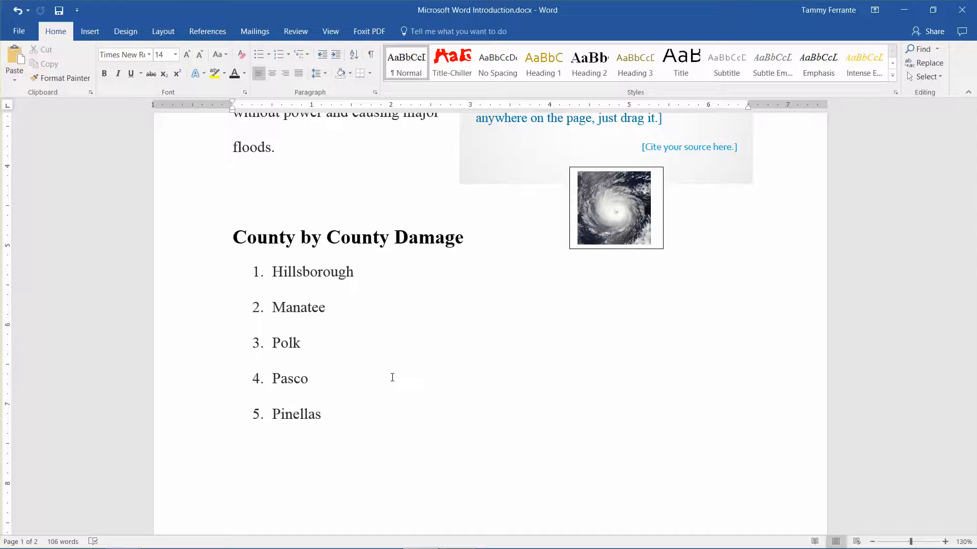
Start a new paragraph after "floods." in the Hurricane Matthew text and enter "The storm caused damage"
key(Up)
key(Up)
key(Up)
key(Up)
key(Up)
key(Up)
key(Up)
key(Up)
key(Up)
key(Up)
key(Up)
key(Up)
key(Up)
key(Up)
key(Up)
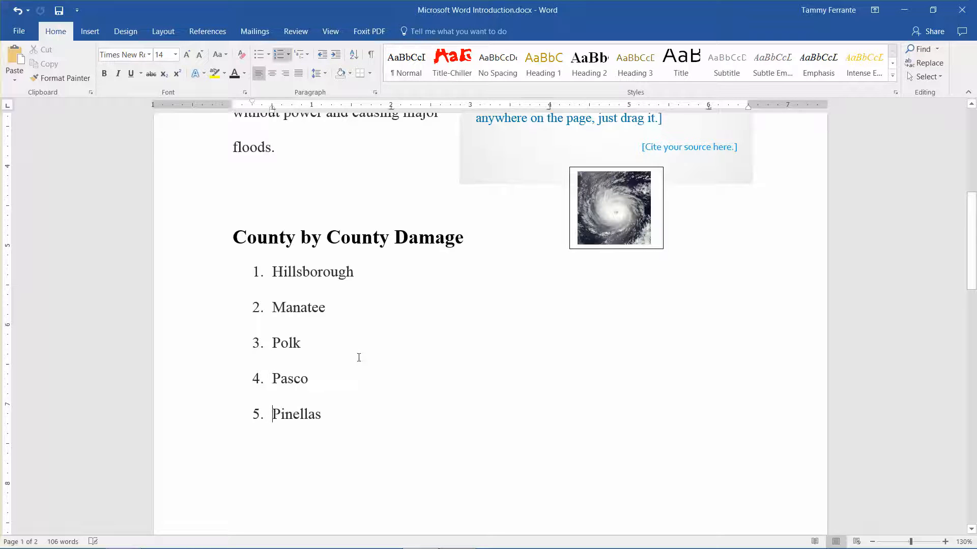
key(Down)
key(Down)
key(Down)
key(Down)
key(Down)
key(Down)
key(Down)
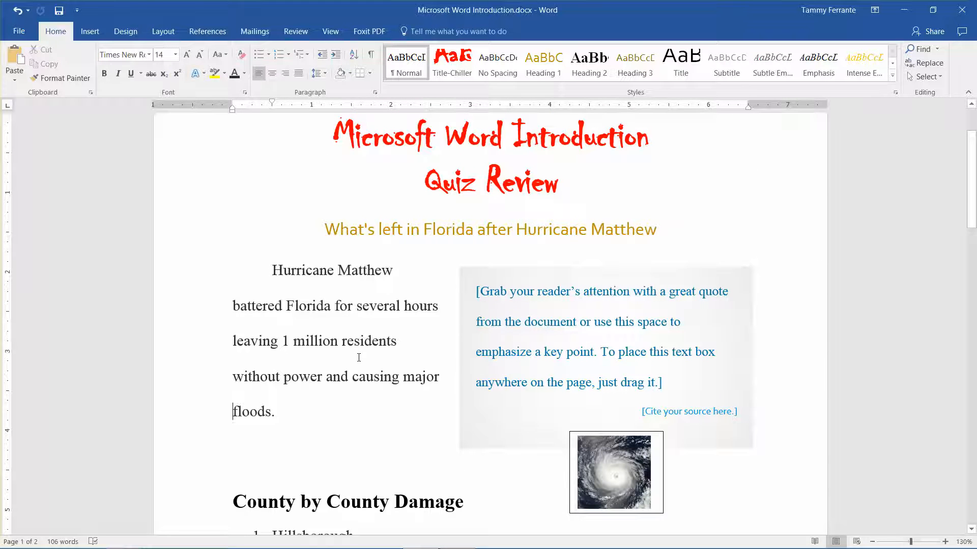
key(Down)
key(Up)
key(Right)
key(Right)
key(Right)
key(Right)
key(Right)
key(Right)
key(Right)
key(Return)
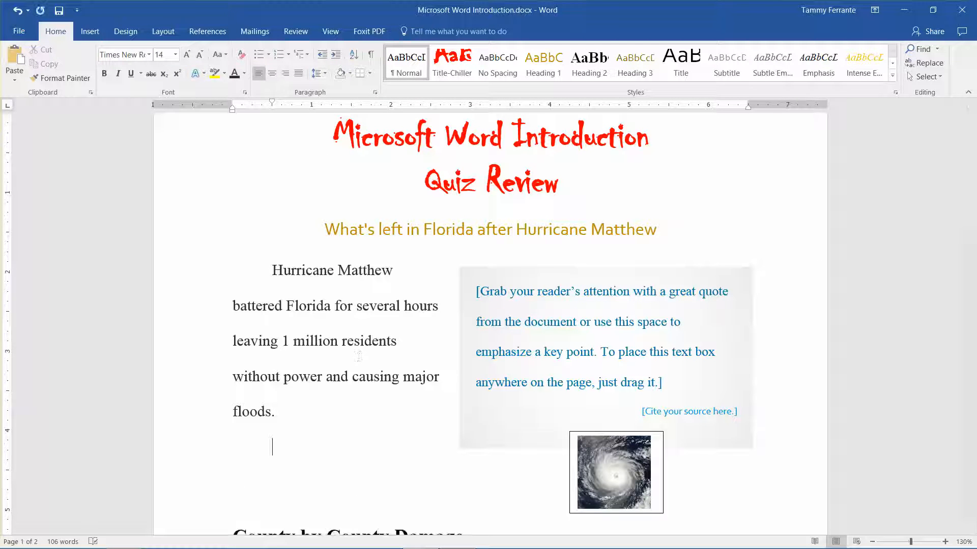
text(The storm)
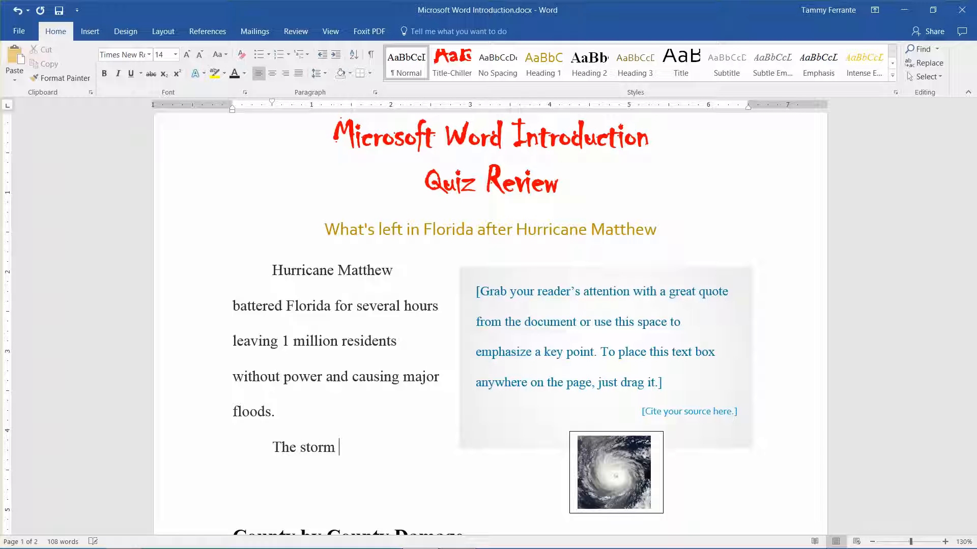
text( caused damage)
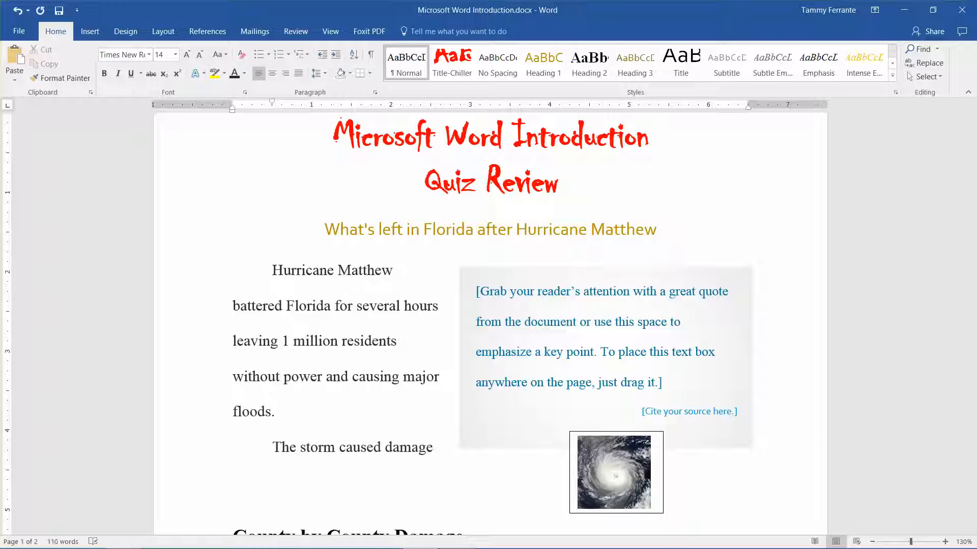
Complete the storm damage sentence with "to properties all along the coast and as far inland as Hillsborough County"
text( to property)
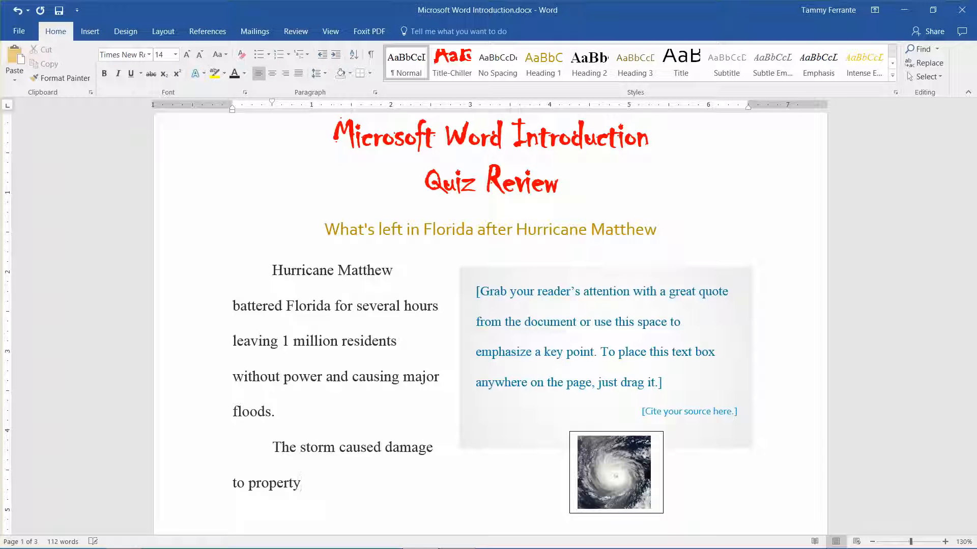
key(BackSpace)
text(ies all along )
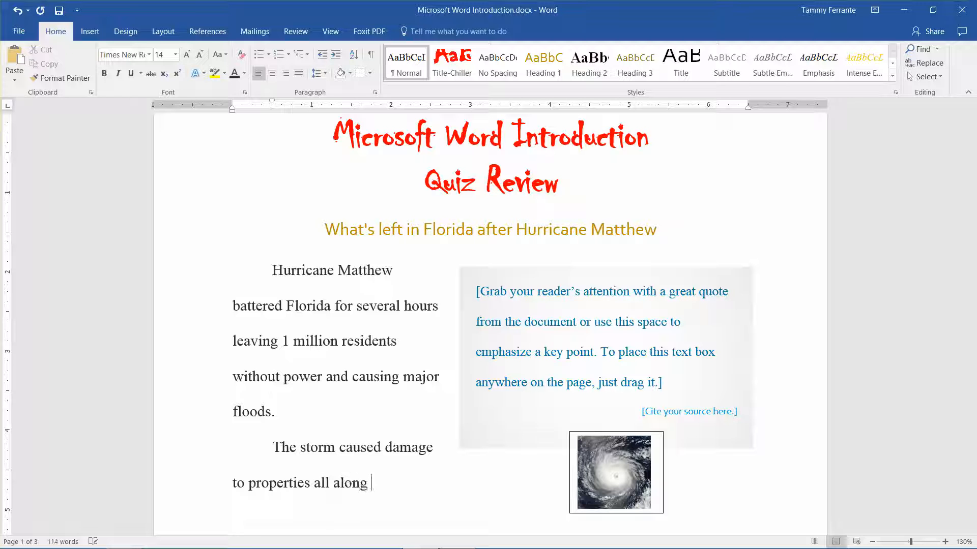
text(the coast and)
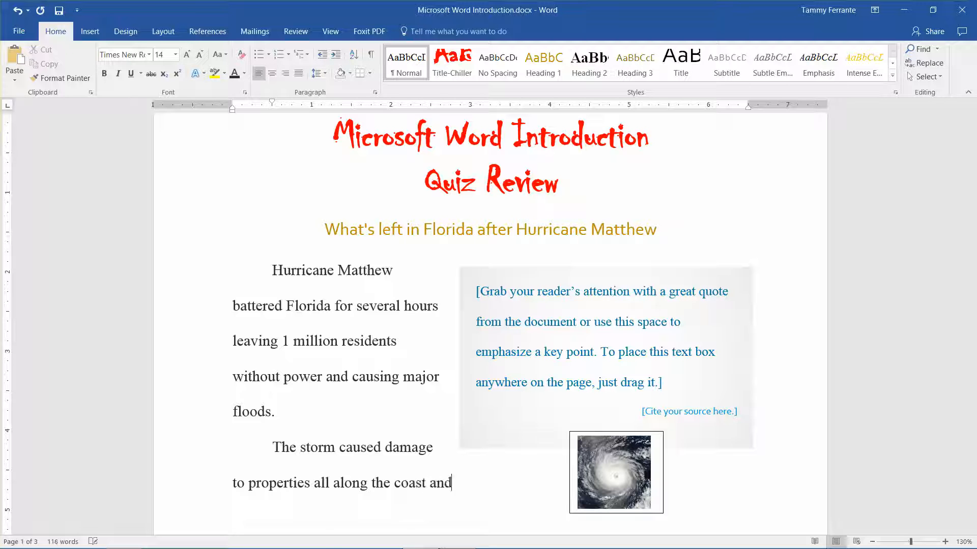
text( as far inland)
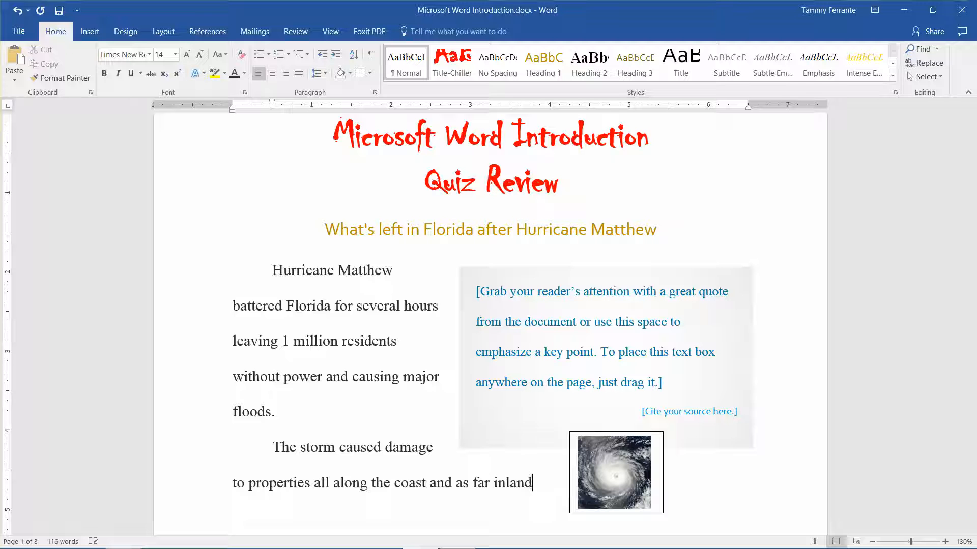
text( as Hi)
text(llsborough County)
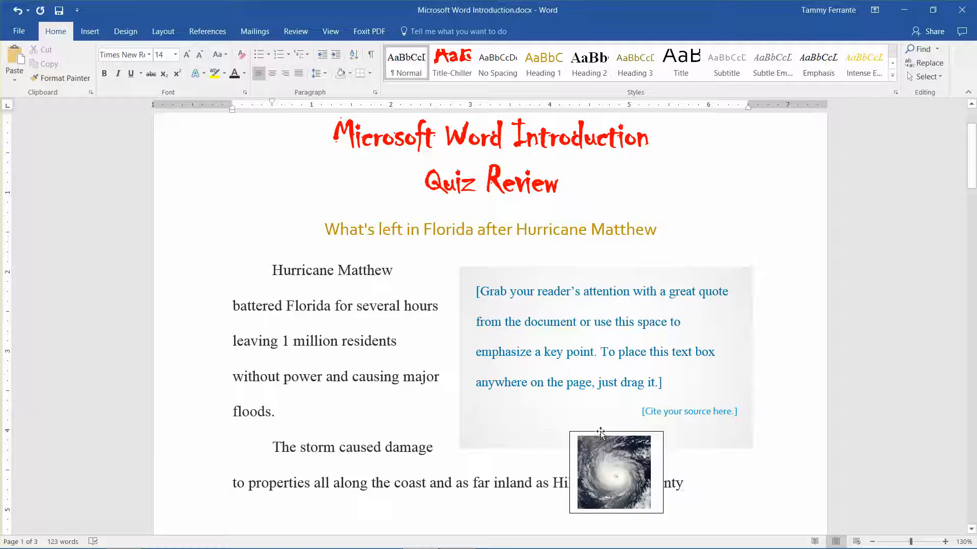
Move the hurricane picture down off the new sentence to beside the County by County Damage heading
drag(600, 435, 656, 532)
click(590, 394)
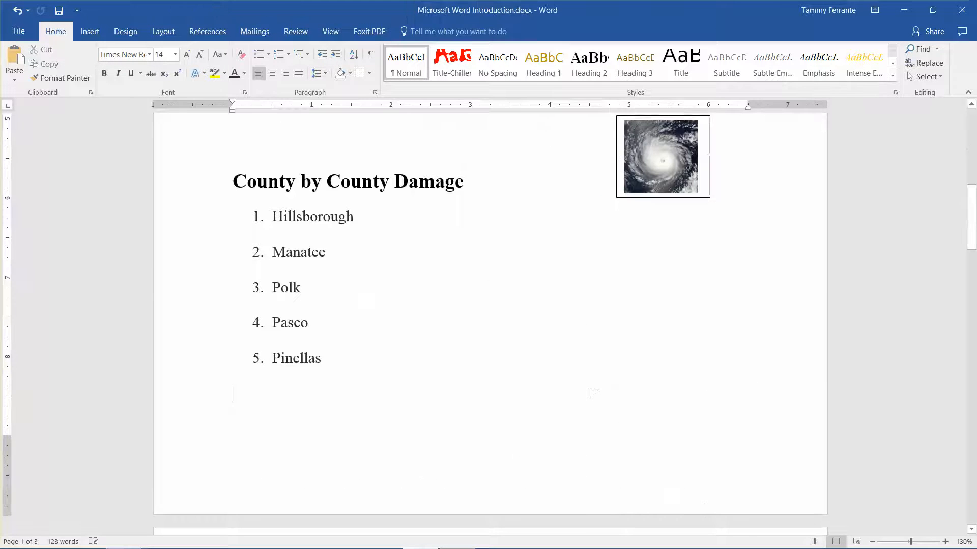
key(Up)
key(Up)
key(Up)
key(Up)
key(Up)
key(Up)
key(Up)
Delete the pull-quote text box beside the paragraphs and the framed hurricane picture
drag(973, 239, 973, 217)
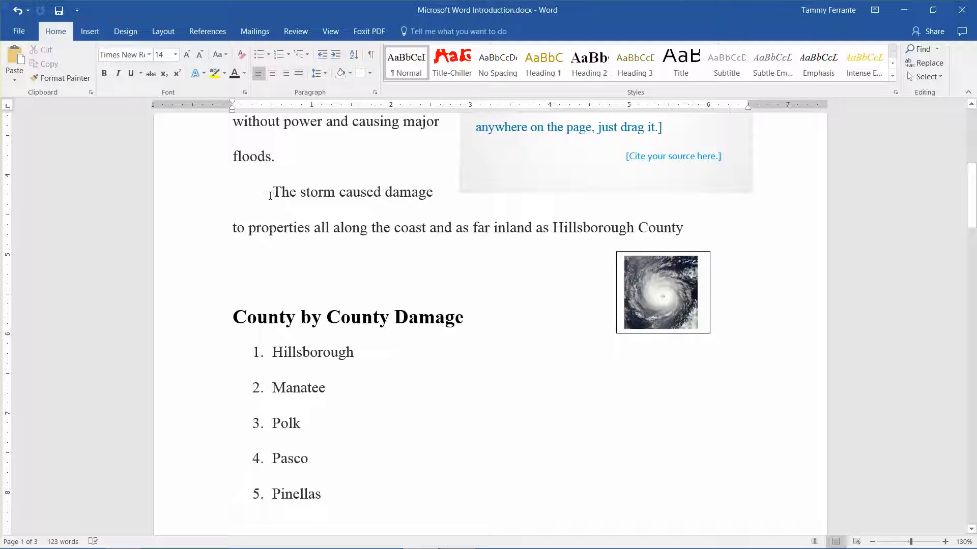
click(534, 159)
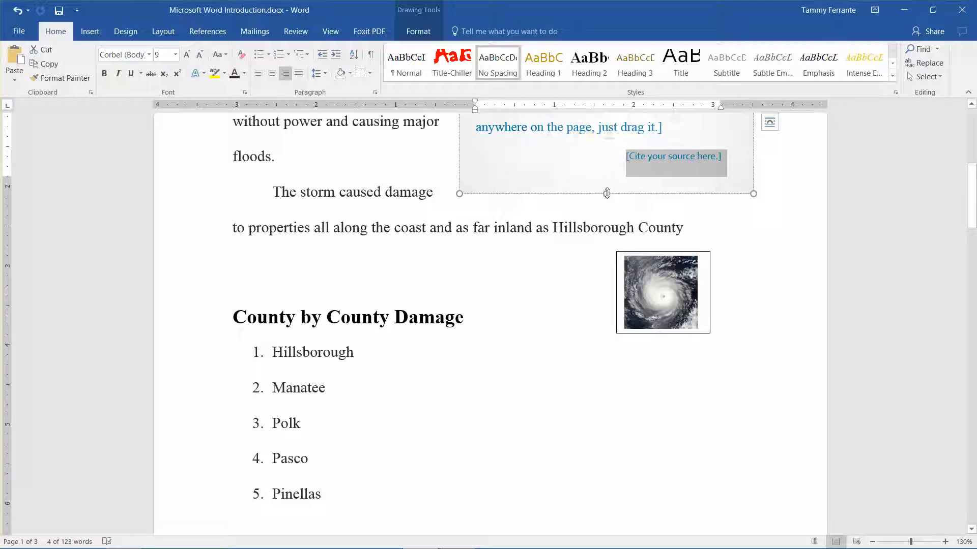
click(582, 194)
key(Delete)
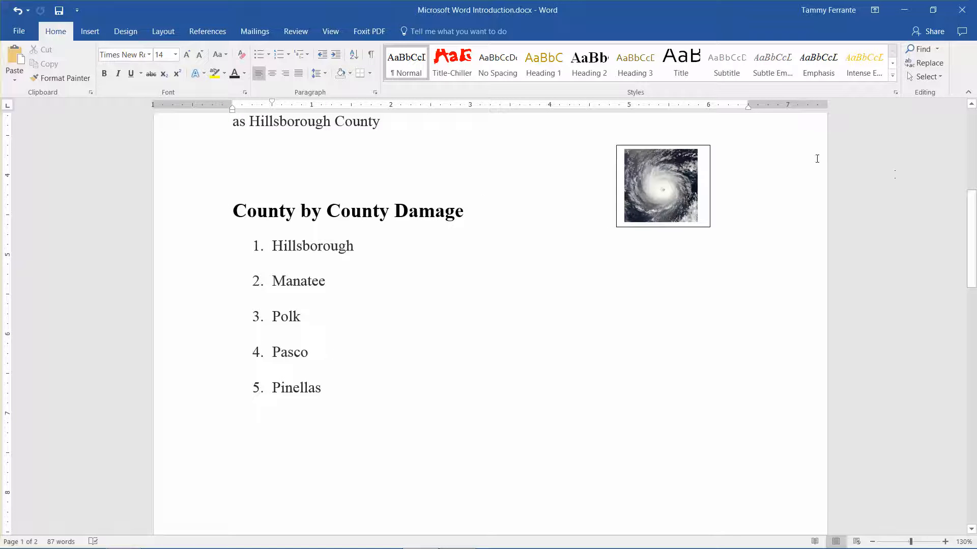
click(709, 162)
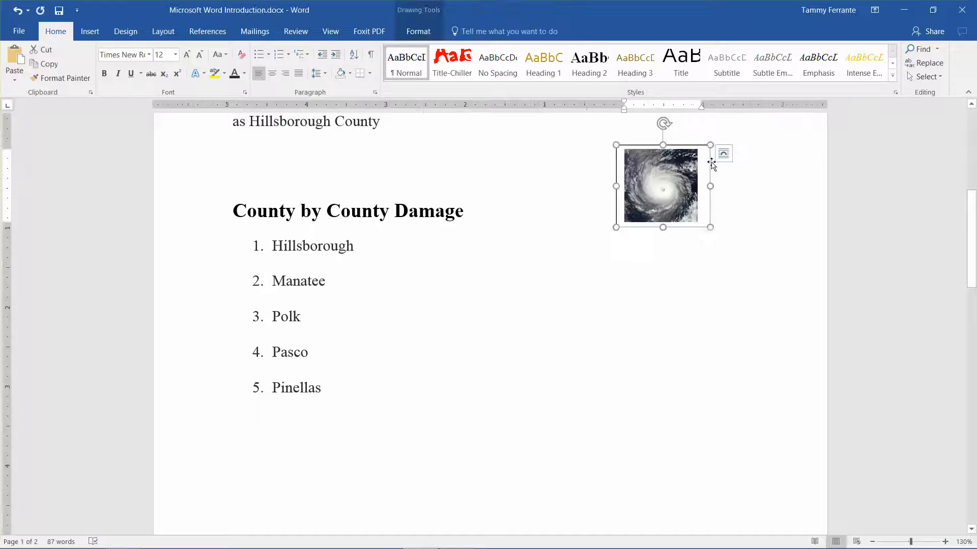
key(Delete)
View the Save As options for the document and return to editing without saving
drag(973, 232, 962, 197)
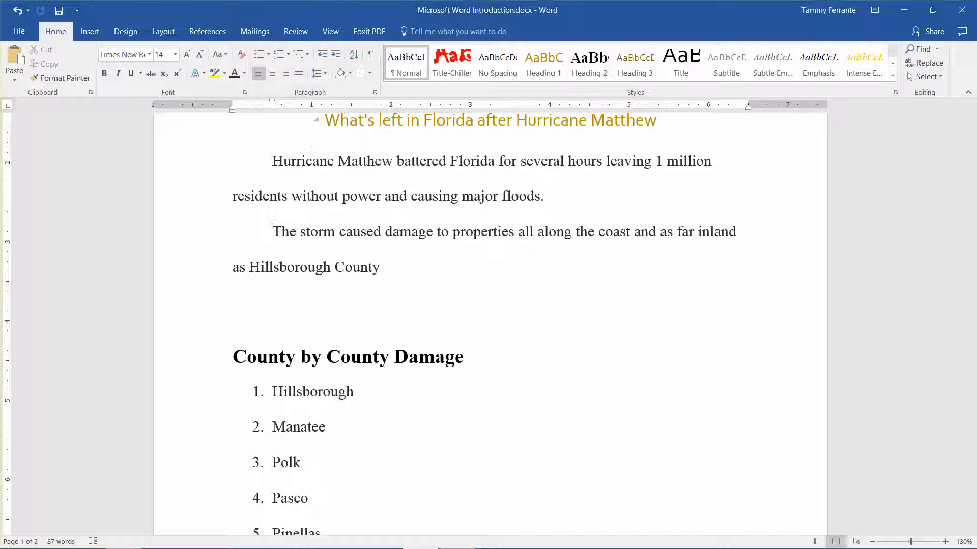
key(alt)
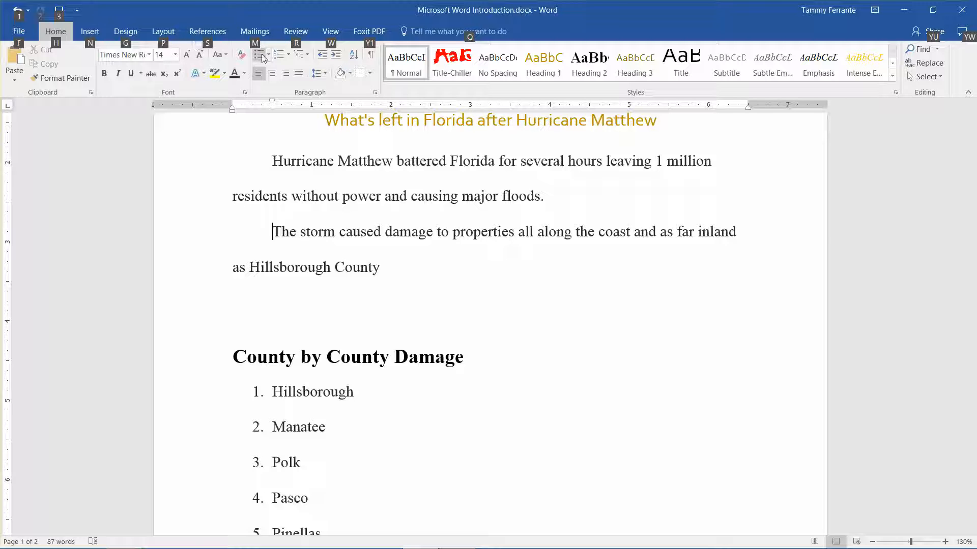
key(f)
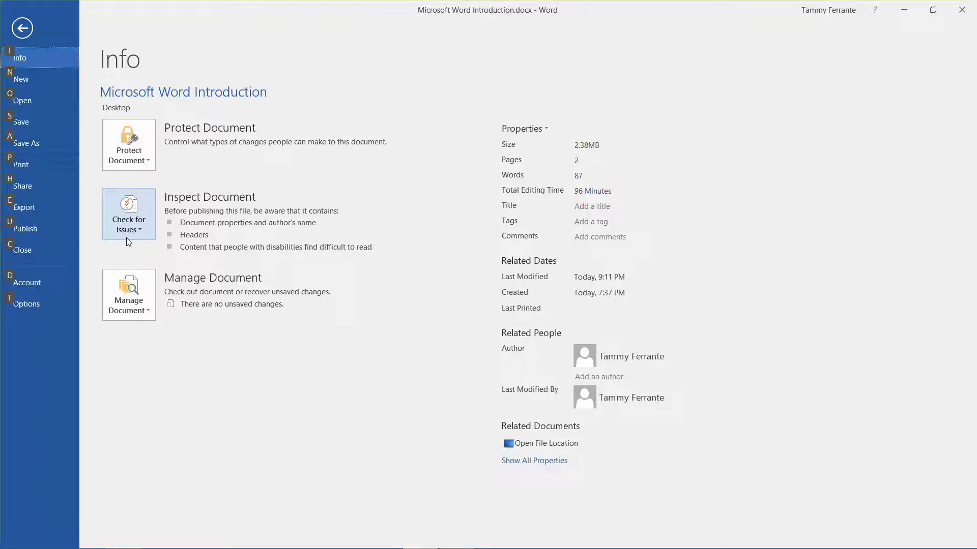
key(a)
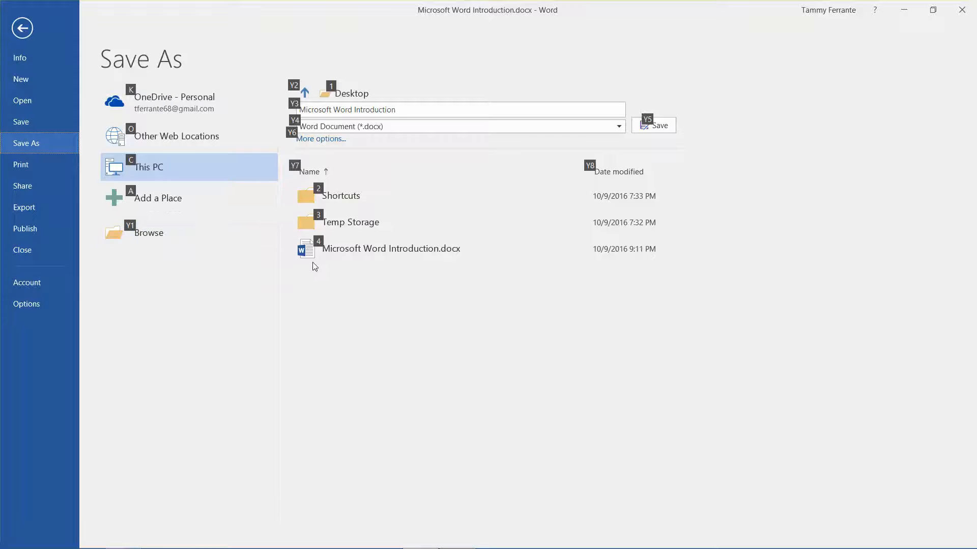
key(Escape)
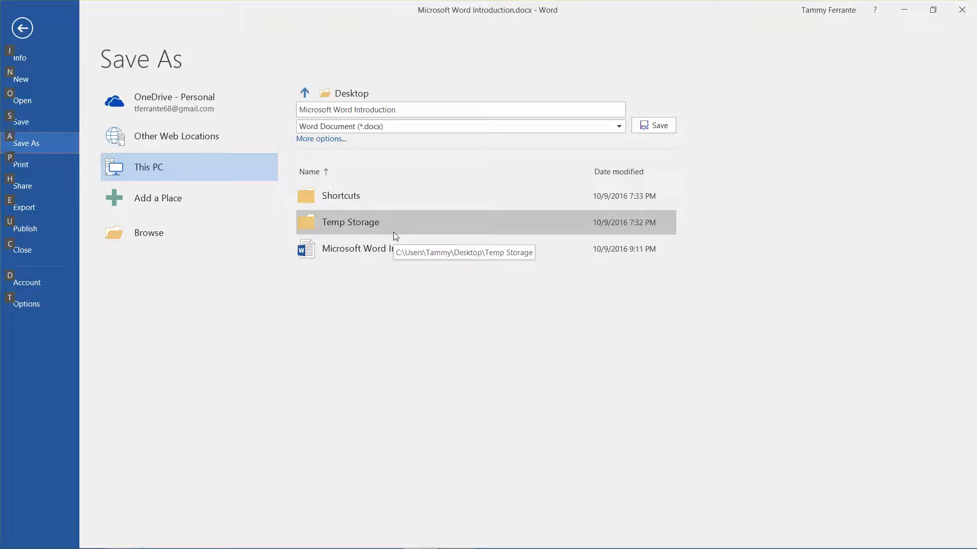
click(20, 28)
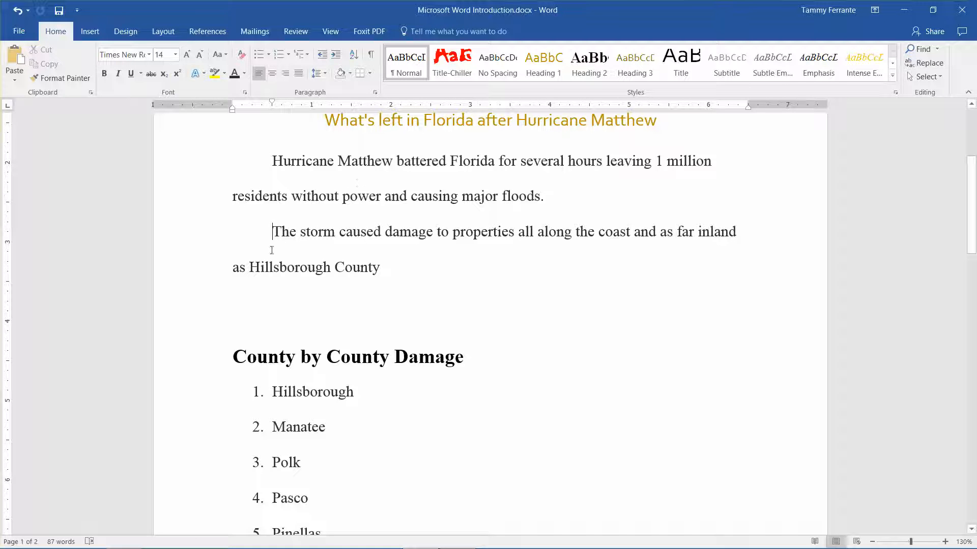
Delete the "T" of "The storm", undo that, and join the sentence onto the preceding paragraph after "floods."
key(Delete)
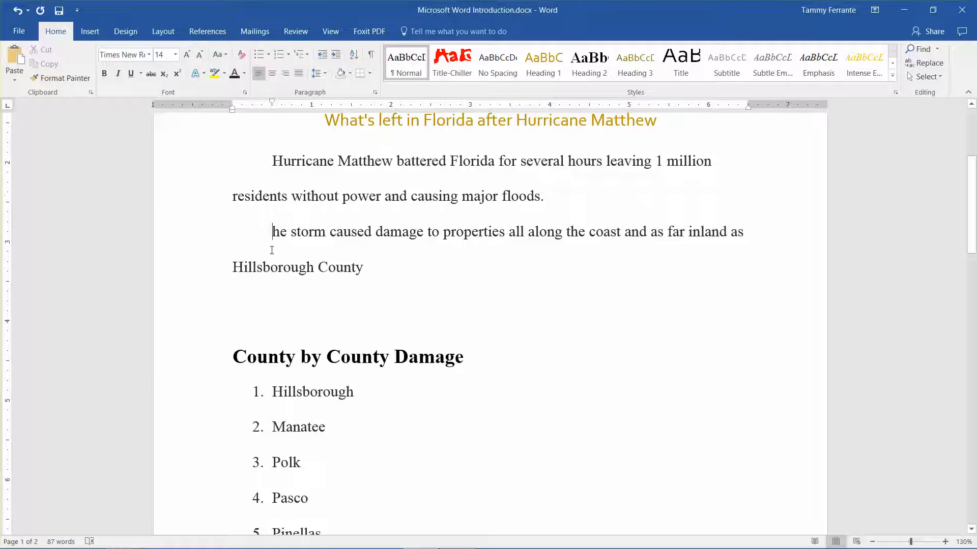
key(ctrl+z)
key(BackSpace)
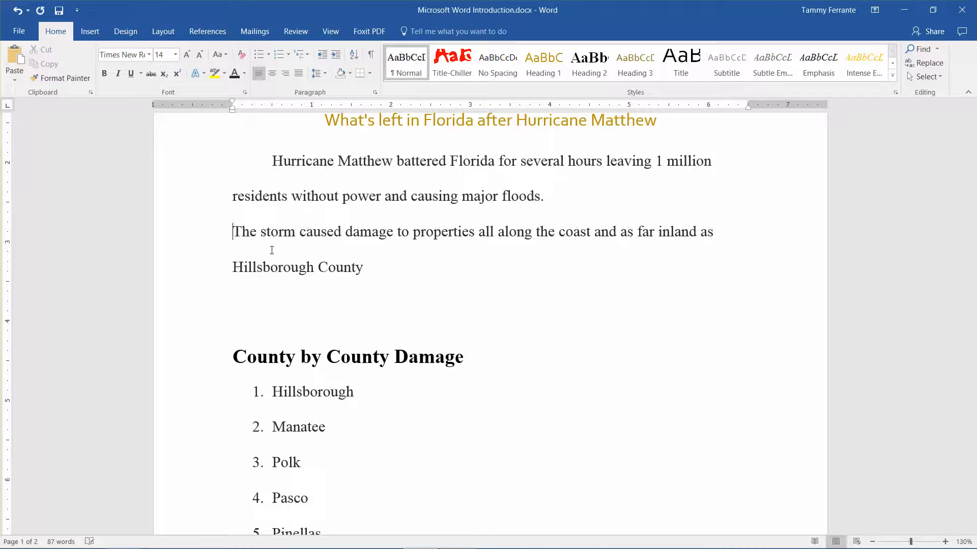
key(BackSpace)
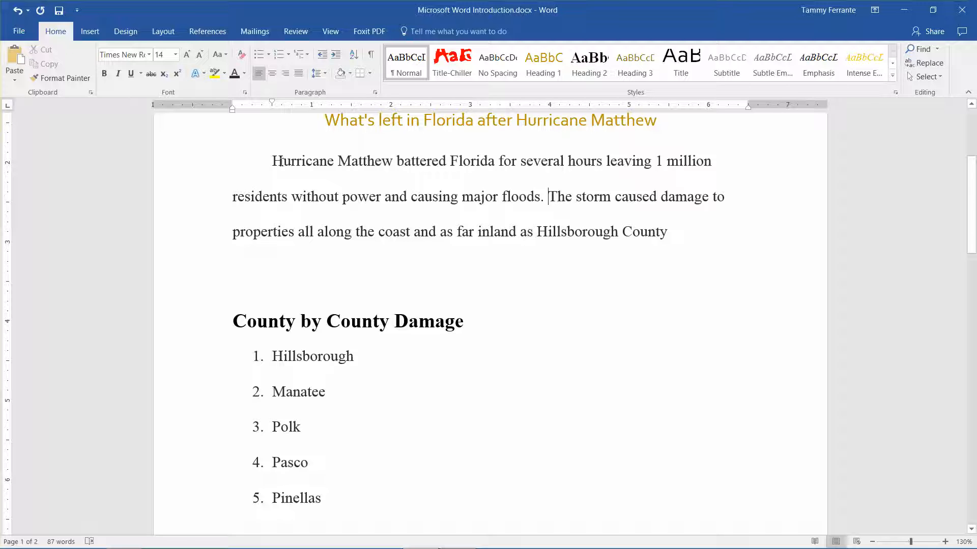
Try centre and right alignment on the whole Hurricane Matthew paragraph, finishing with justified alignment
drag(273, 161, 672, 246)
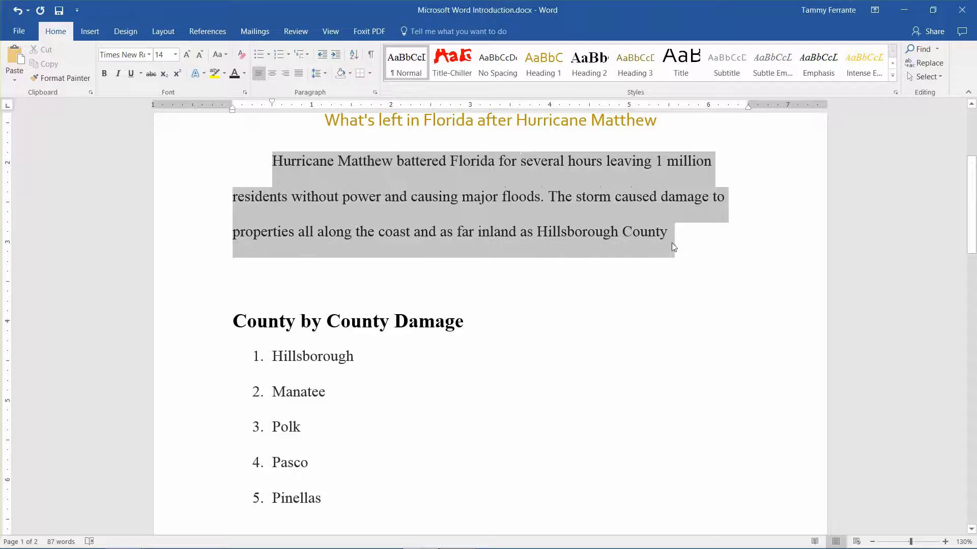
click(272, 74)
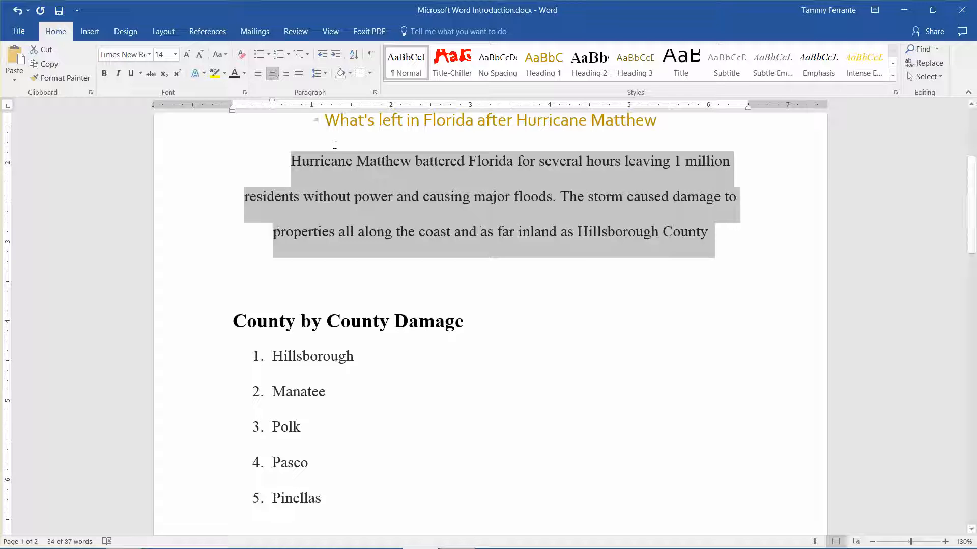
click(286, 74)
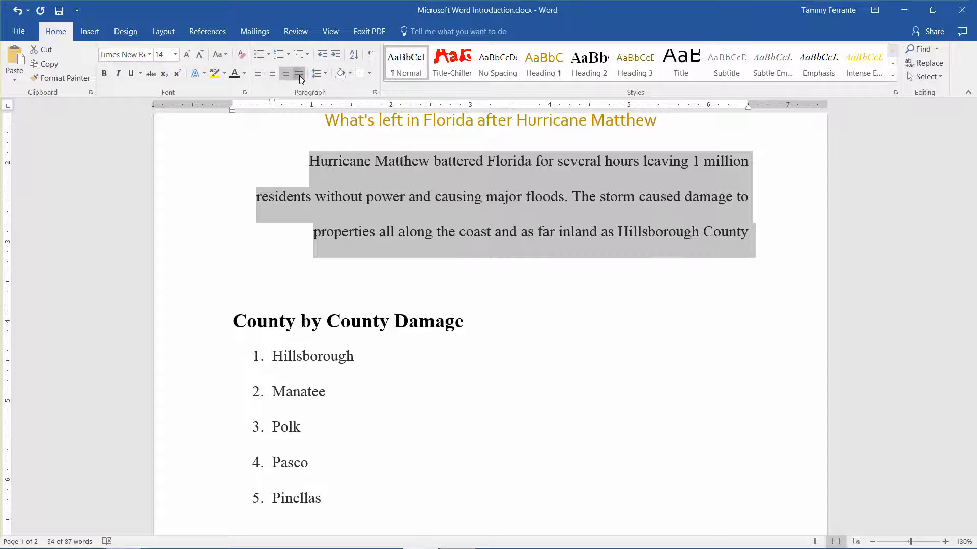
click(300, 76)
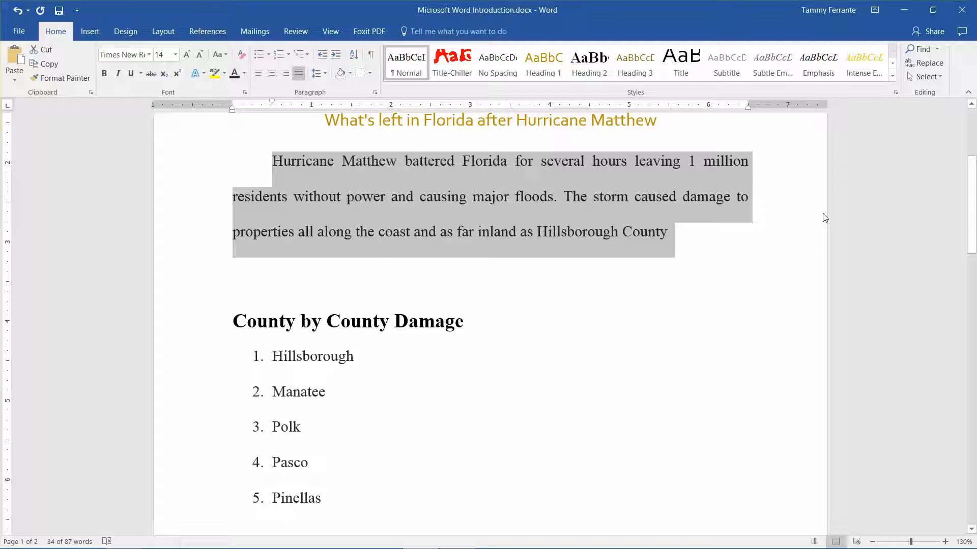
Zoom the document in to 150% and beyond, and bring the zoom back down to 100%
click(945, 542)
click(945, 542)
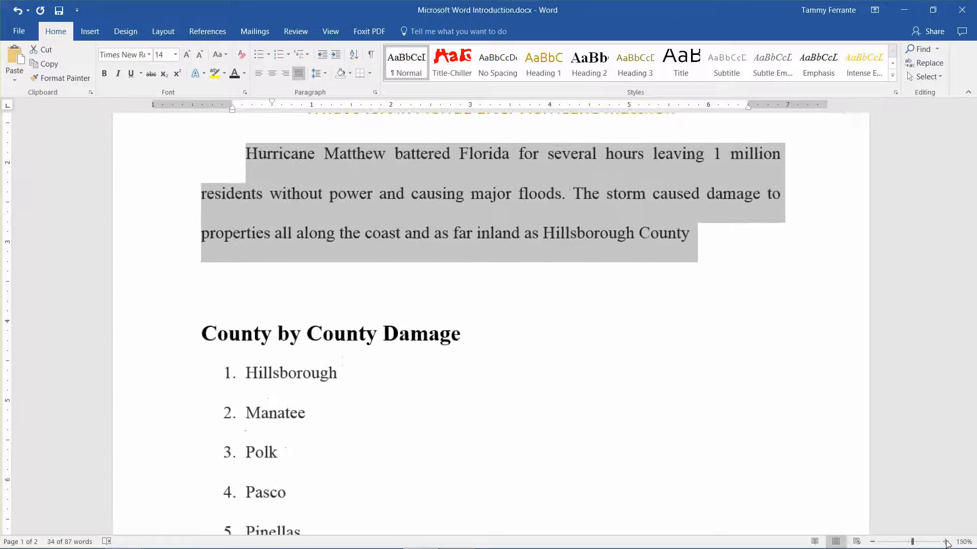
click(945, 543)
mouse_move(914, 545)
mouse_down()
mouse_move(900, 545)
mouse_move(920, 544)
mouse_move(910, 545)
mouse_up()
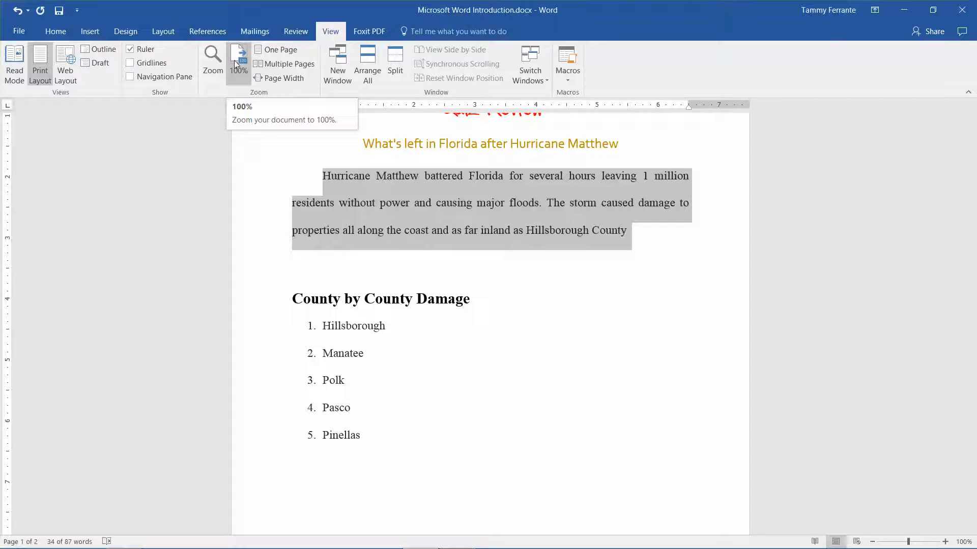
Apply a custom zoom of 106% to the document and restore it to 100%
click(212, 60)
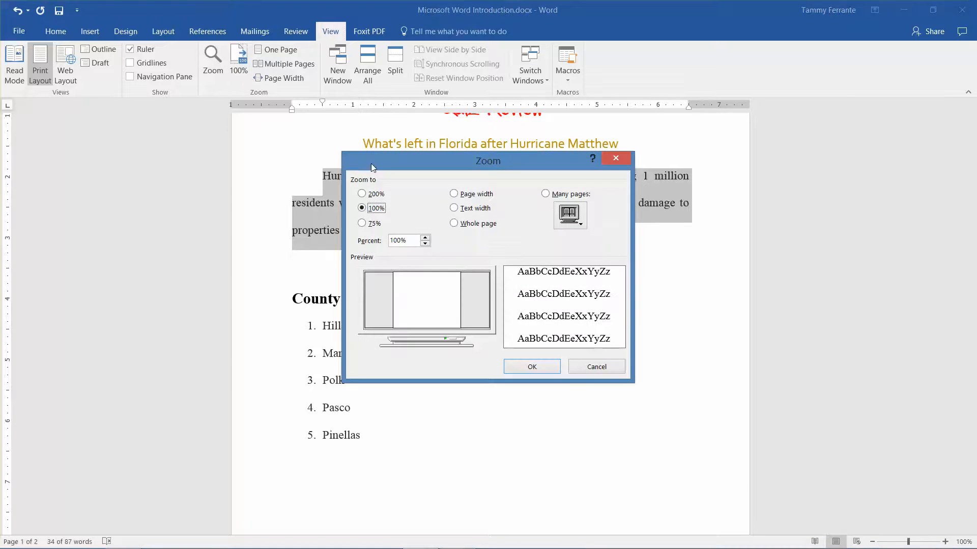
click(425, 238)
click(425, 237)
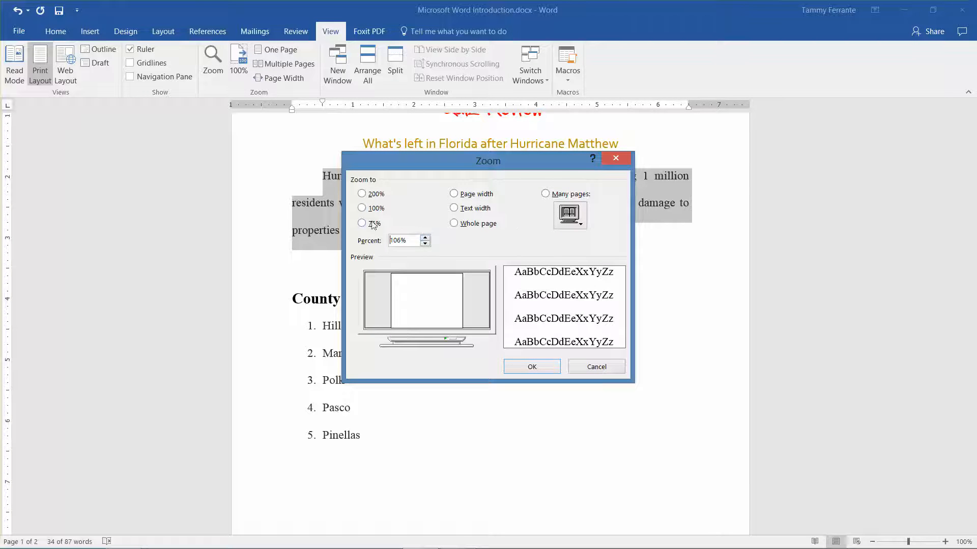
click(549, 370)
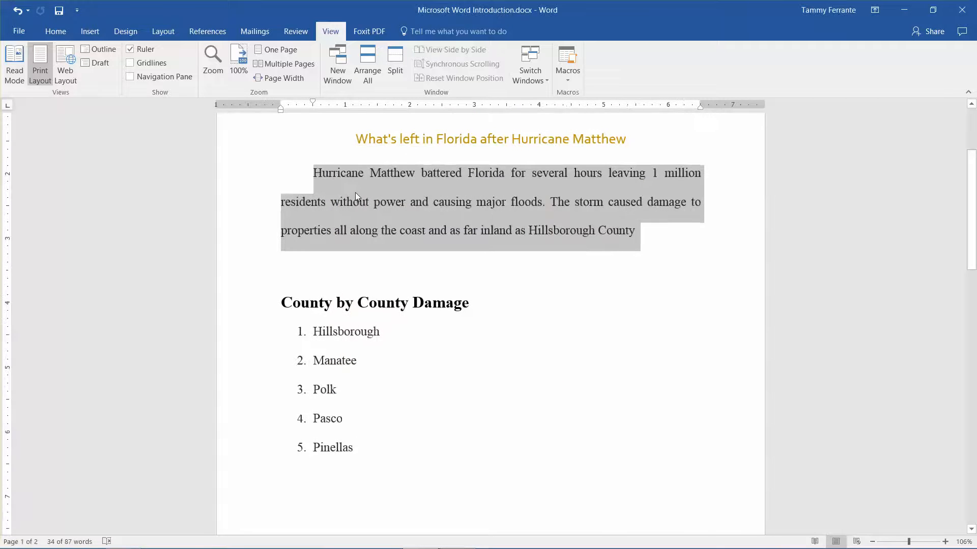
click(233, 75)
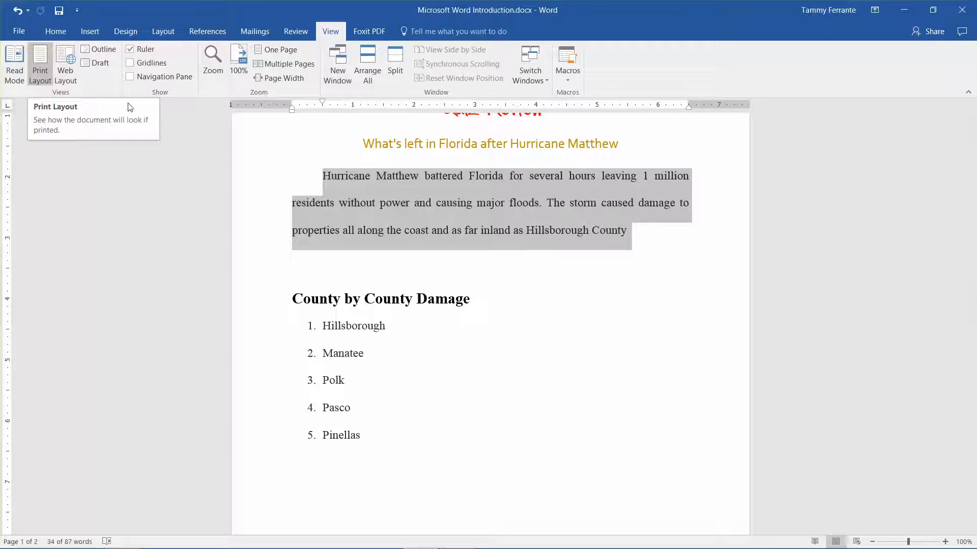
Apply toggle case to the selected Hurricane Matthew paragraph and toggle it back to its original capitalization
click(54, 33)
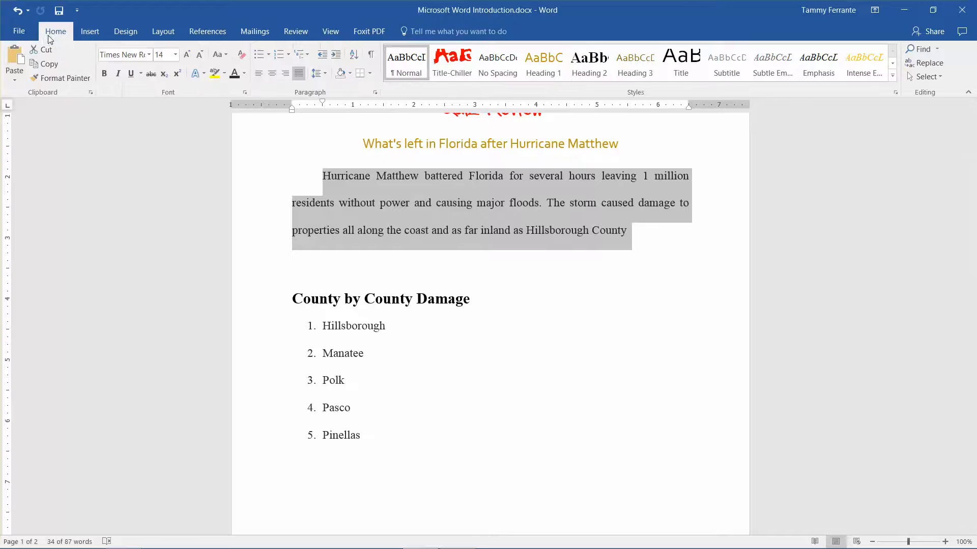
click(224, 55)
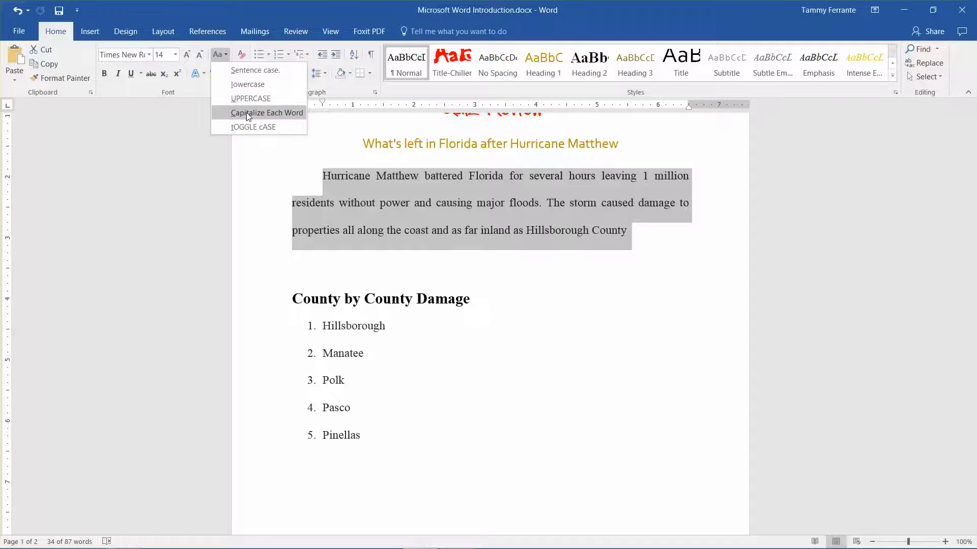
click(251, 126)
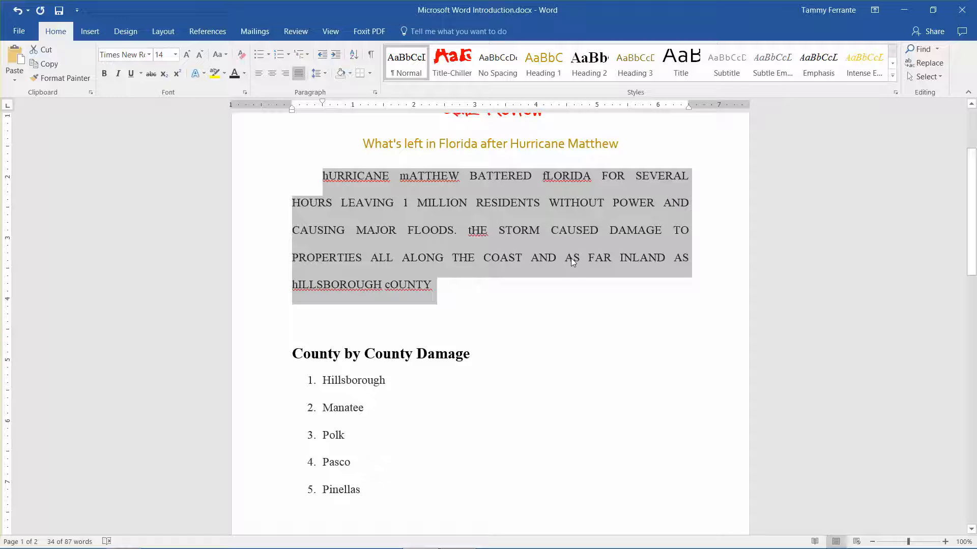
click(227, 54)
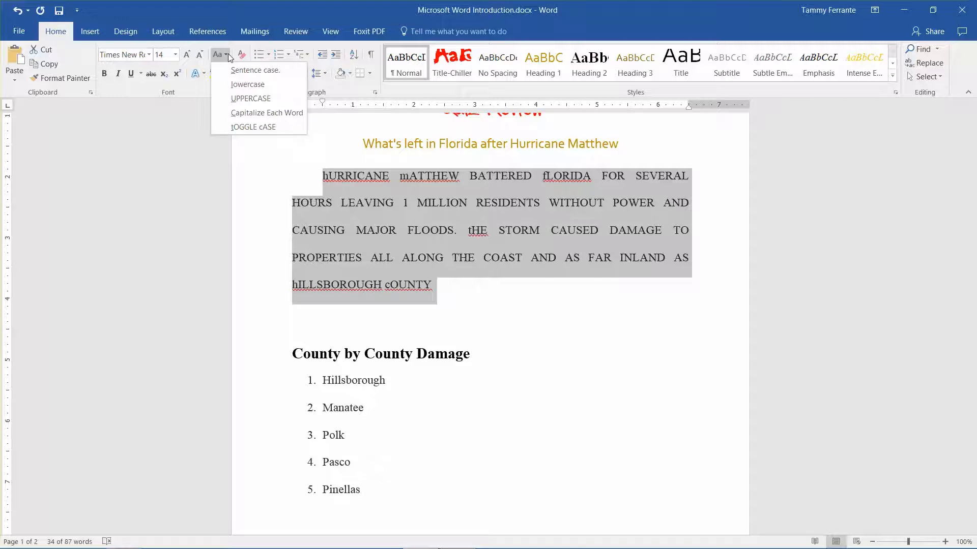
click(241, 127)
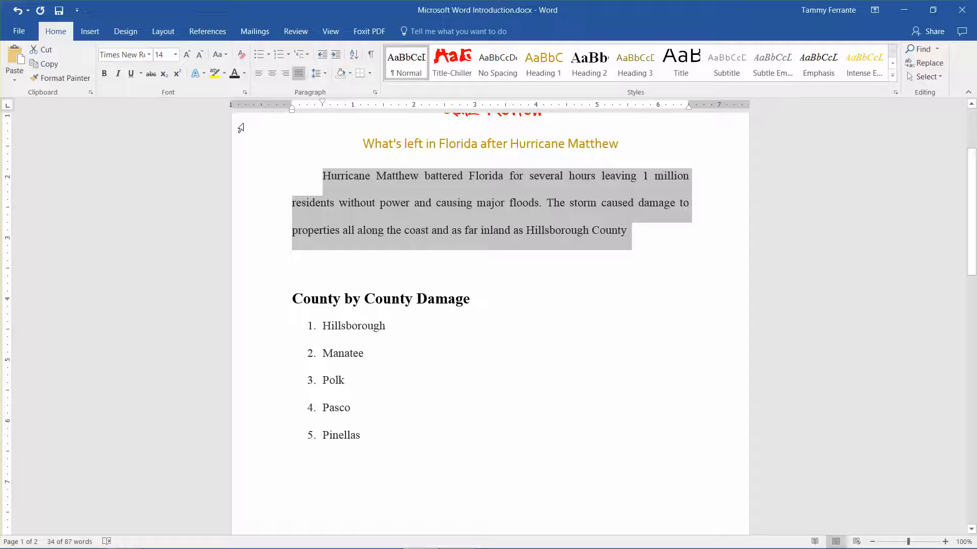
click(227, 56)
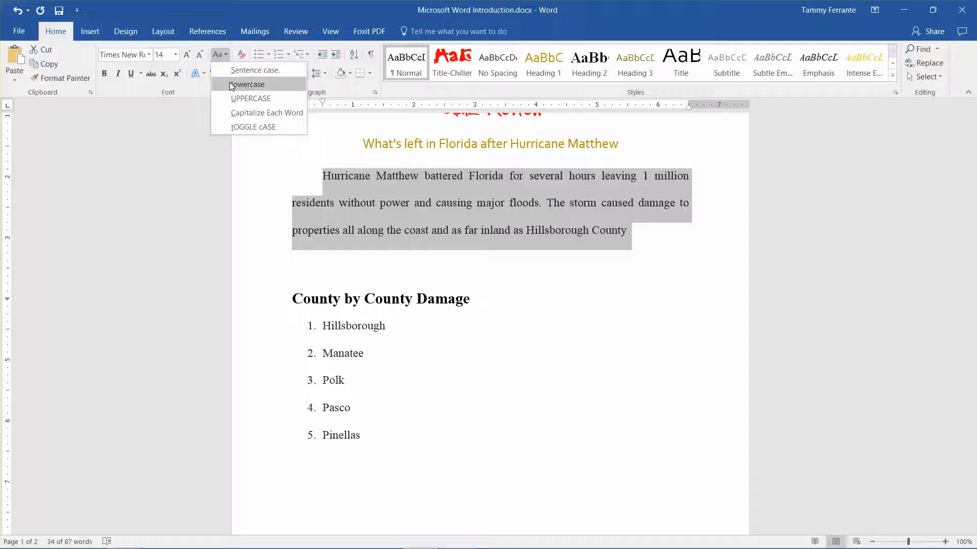
click(199, 171)
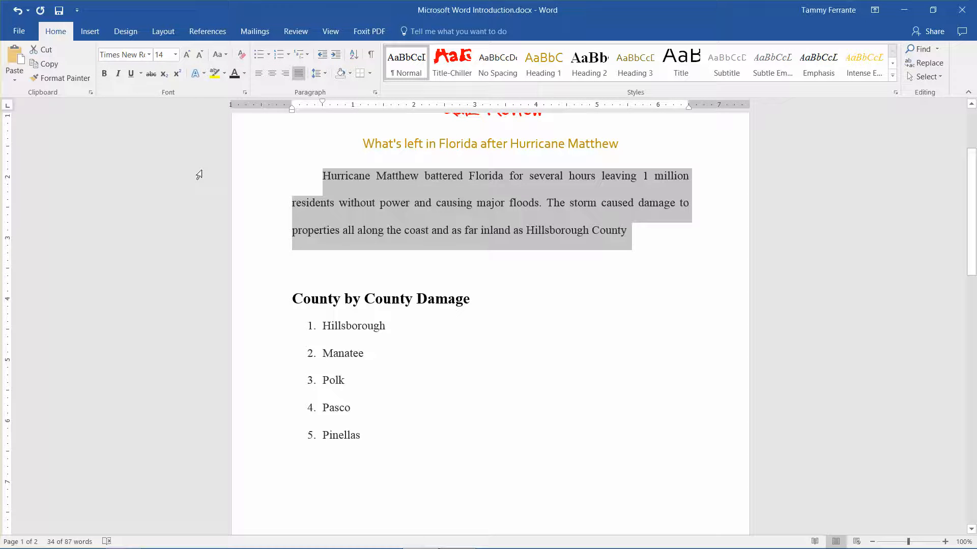
key(Up)
key(Up)
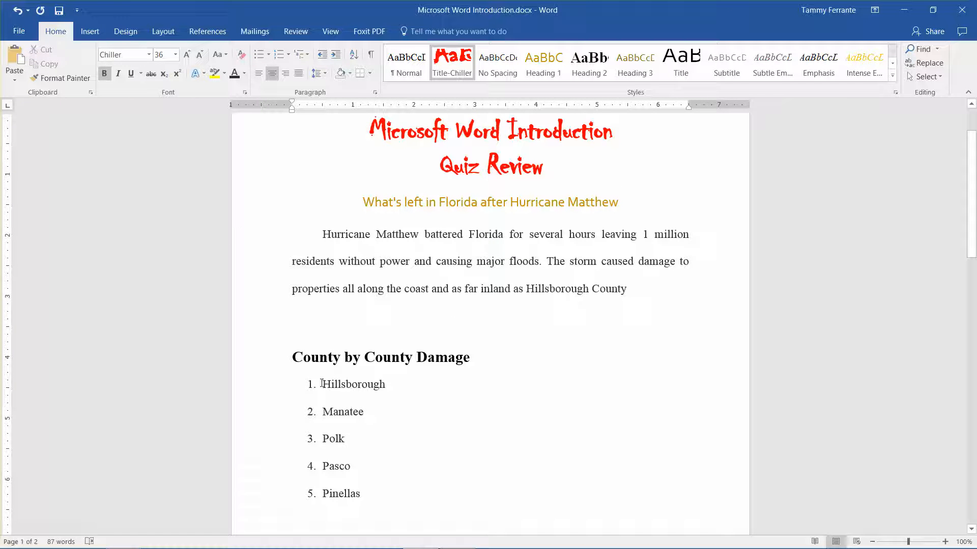
Format the first list item, Hillsborough, in dark orange with bold and italic
drag(323, 385, 390, 389)
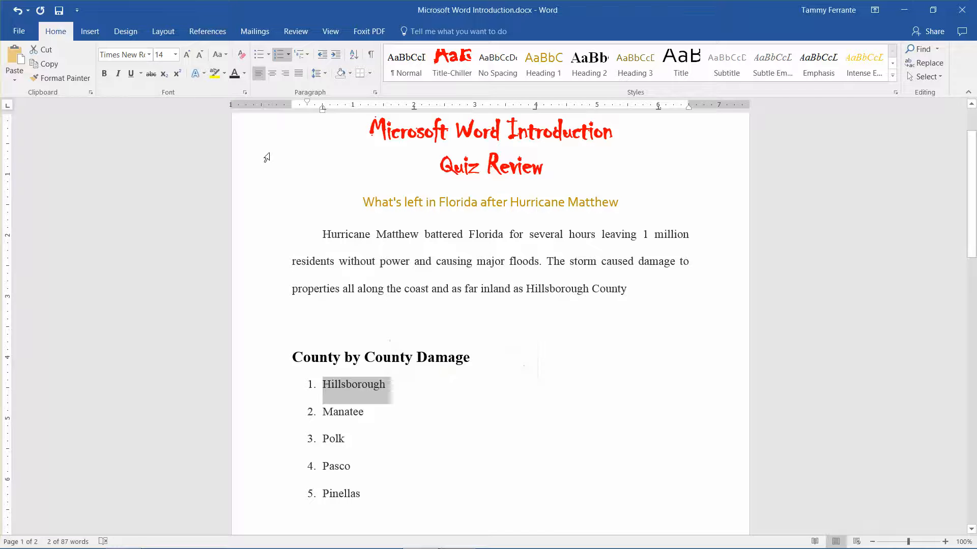
click(244, 74)
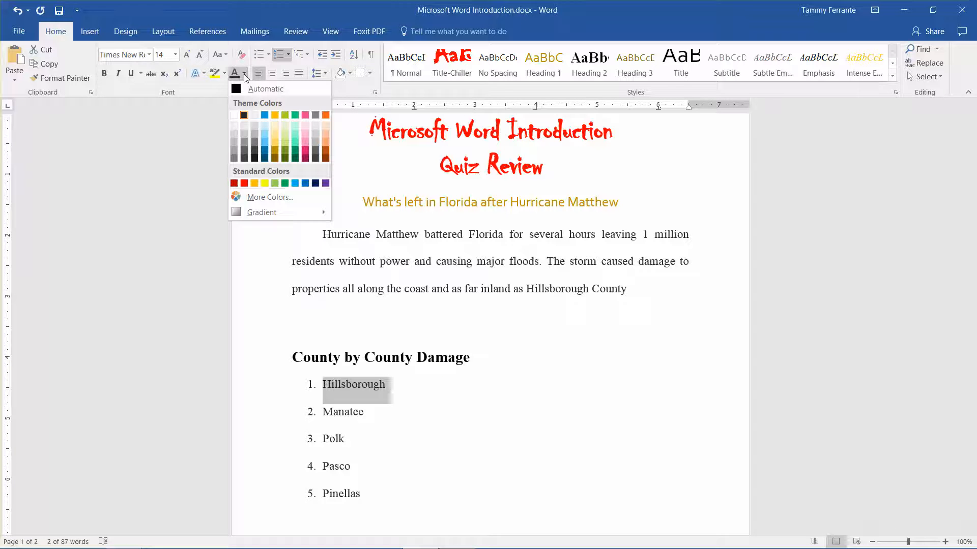
click(326, 153)
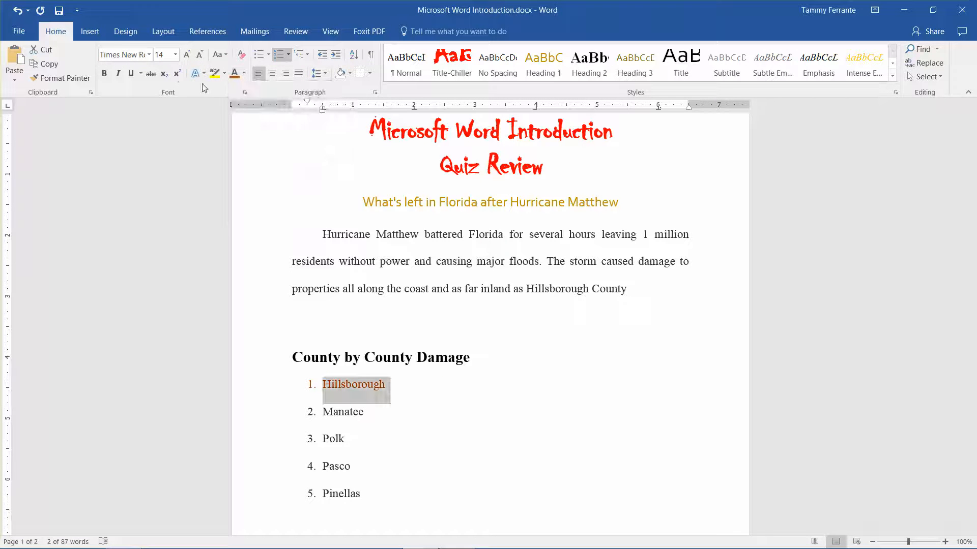
click(107, 74)
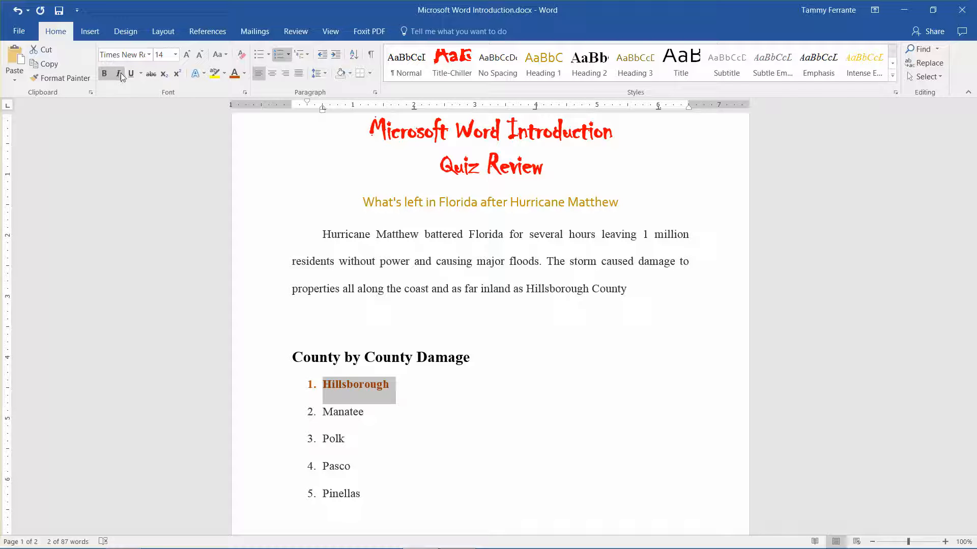
click(120, 73)
Copy the formatting of Hillsborough onto the Manatee list item with Format Painter
click(57, 79)
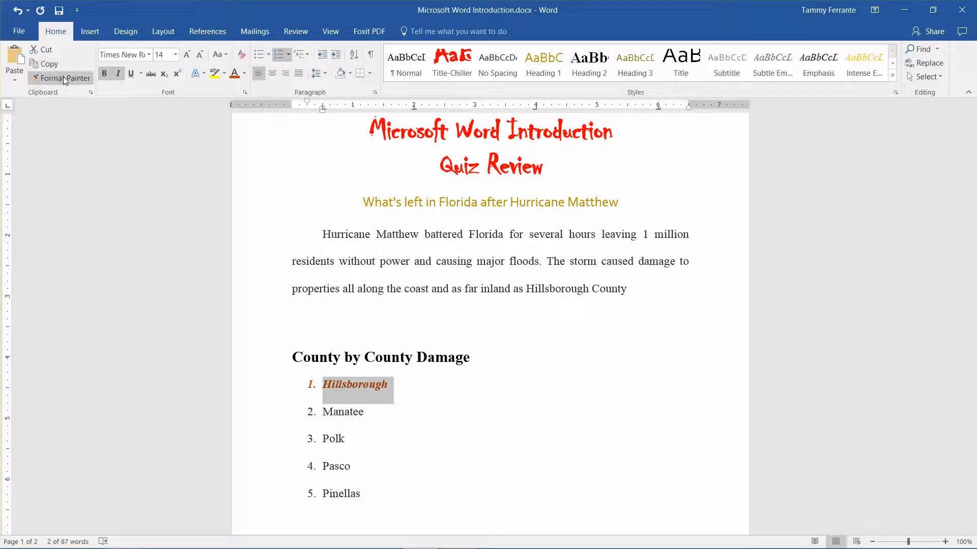
click(63, 78)
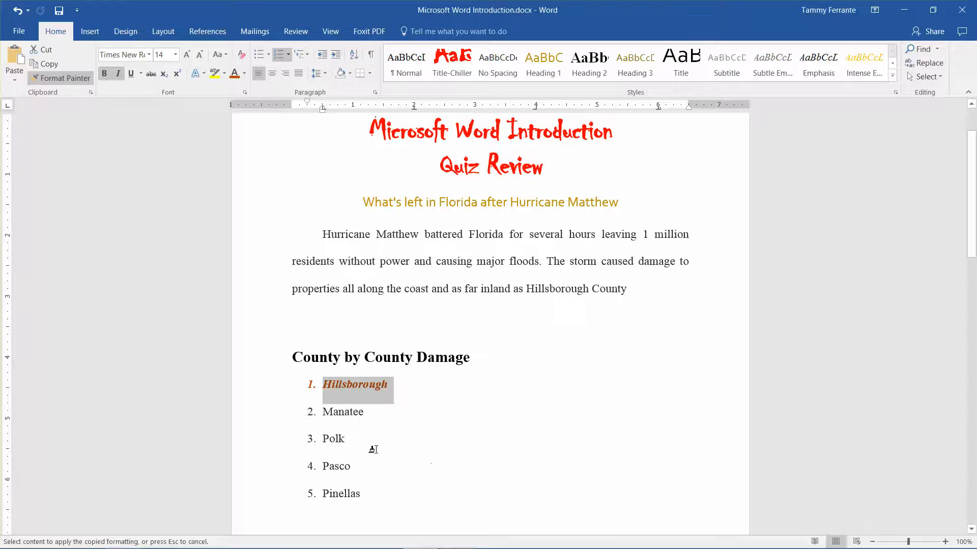
drag(321, 411, 368, 416)
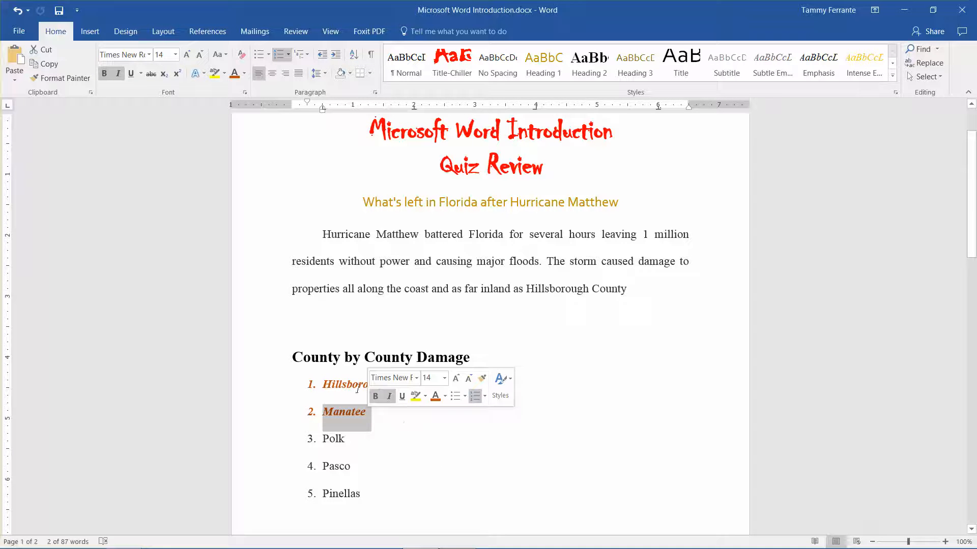
click(257, 321)
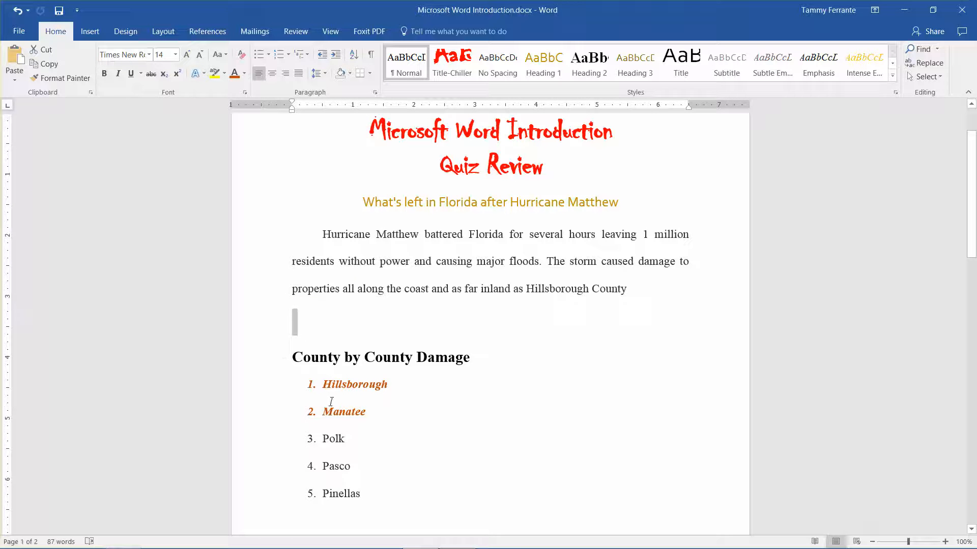
Copy Manatee's formatting onto Polk, Pasco and Pinellas with Format Painter kept on for repeated use, and switch it off
drag(324, 412, 366, 413)
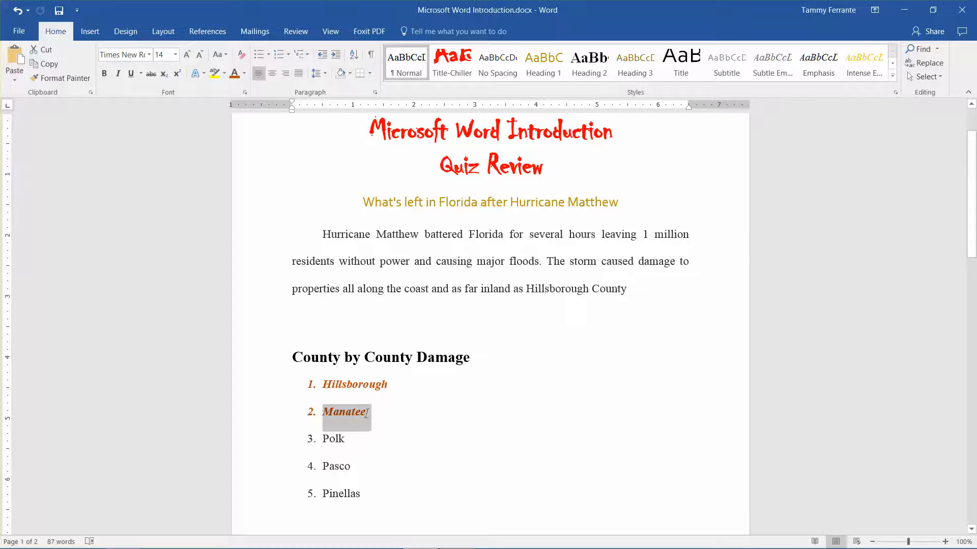
click(66, 82)
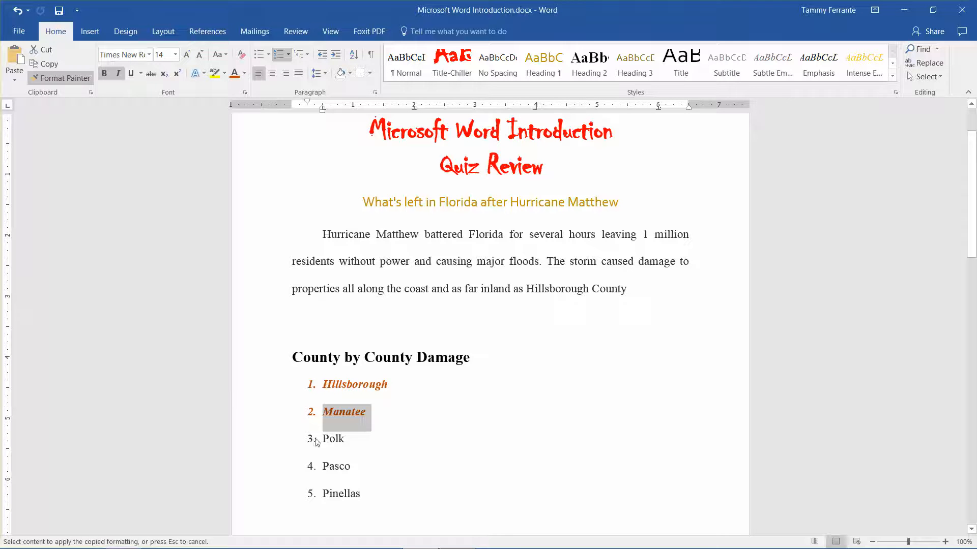
mouse_move(316, 438)
mouse_down()
mouse_move(348, 441)
mouse_move(337, 466)
mouse_move(358, 473)
mouse_move(379, 503)
mouse_up()
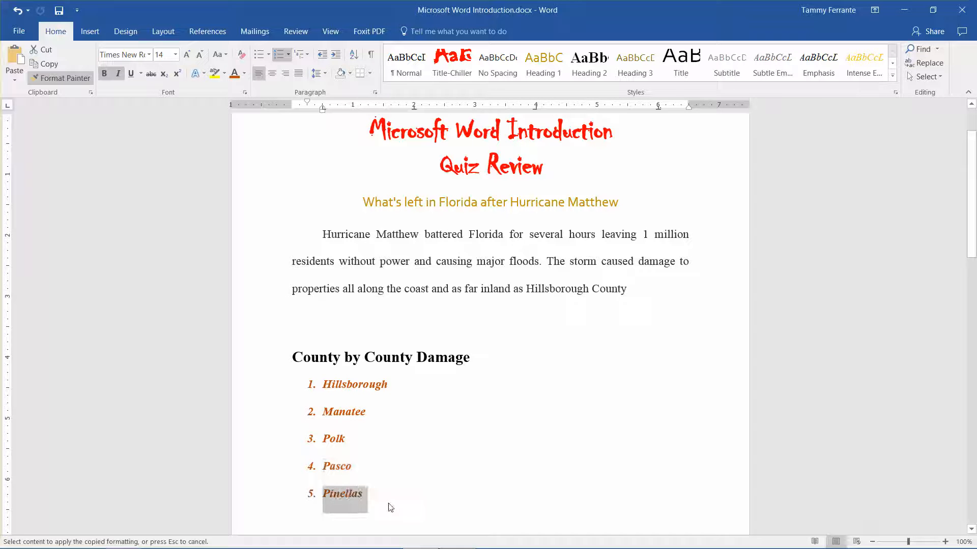
click(58, 78)
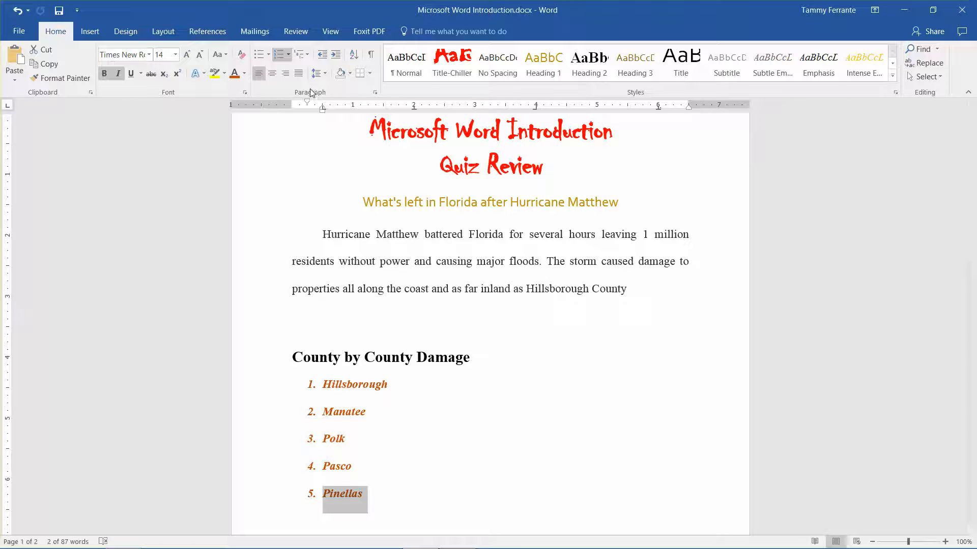
Examine the advanced font settings and the text fill, outline and effects options for Pinellas, and close them without changes
click(246, 92)
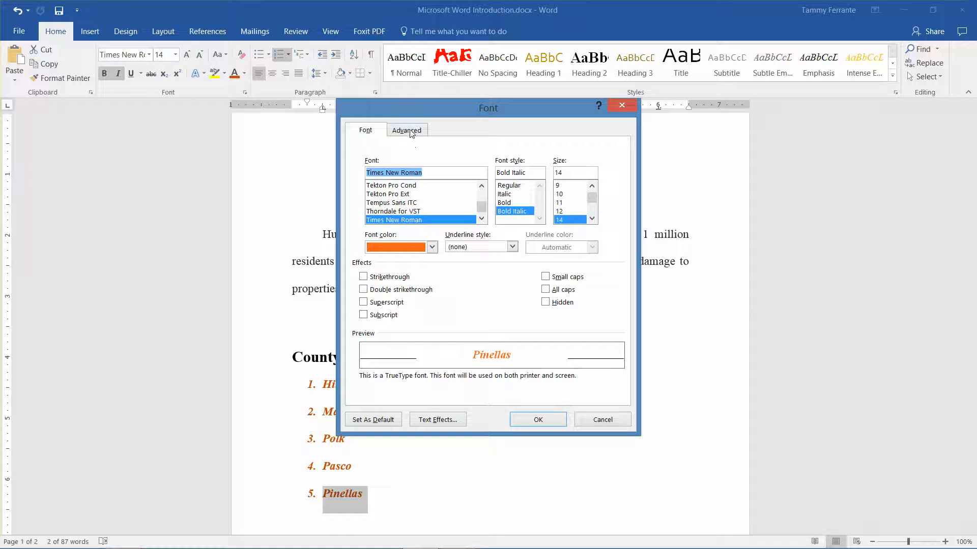
click(411, 132)
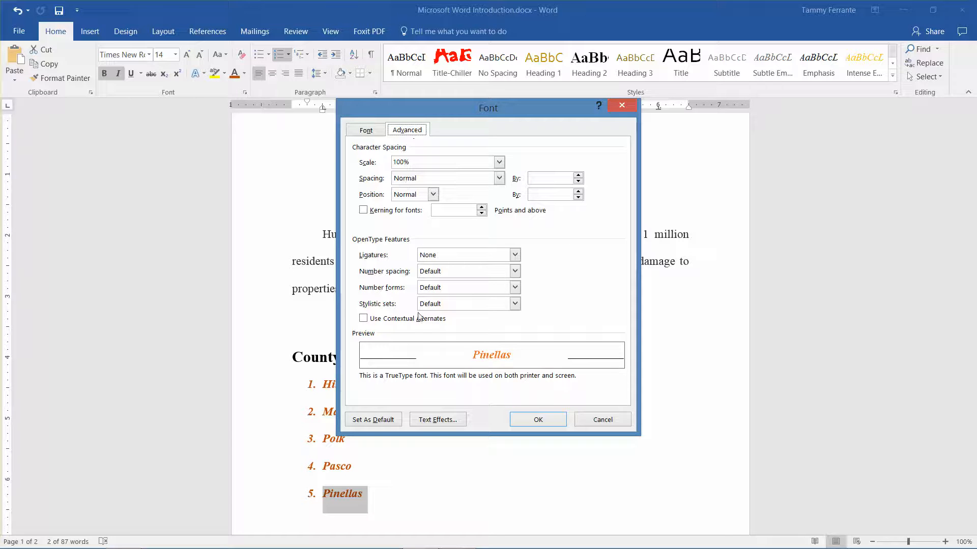
click(435, 416)
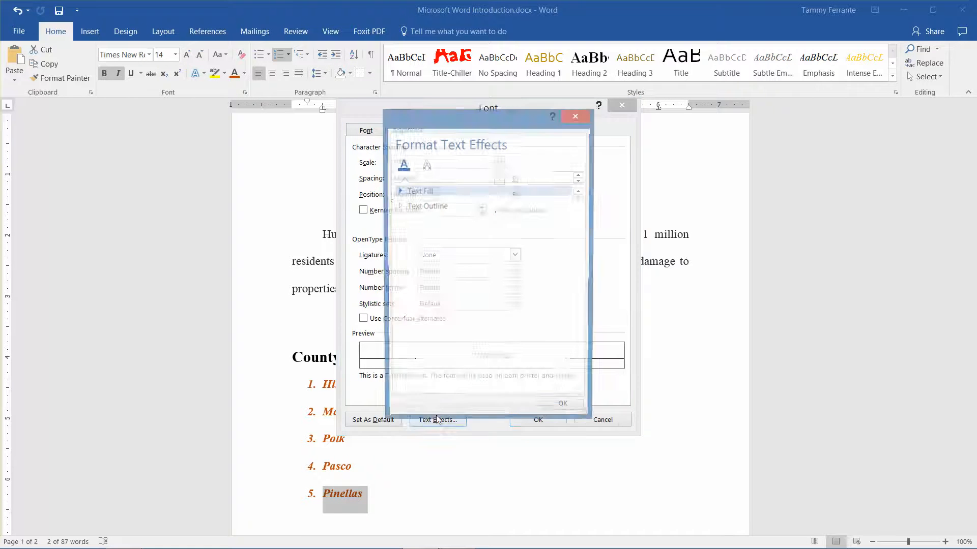
click(403, 207)
click(399, 193)
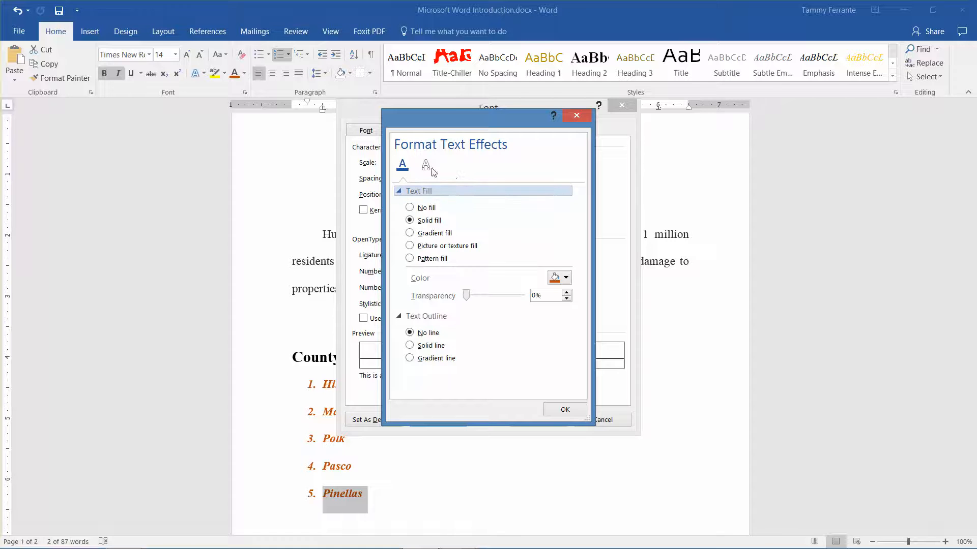
click(426, 166)
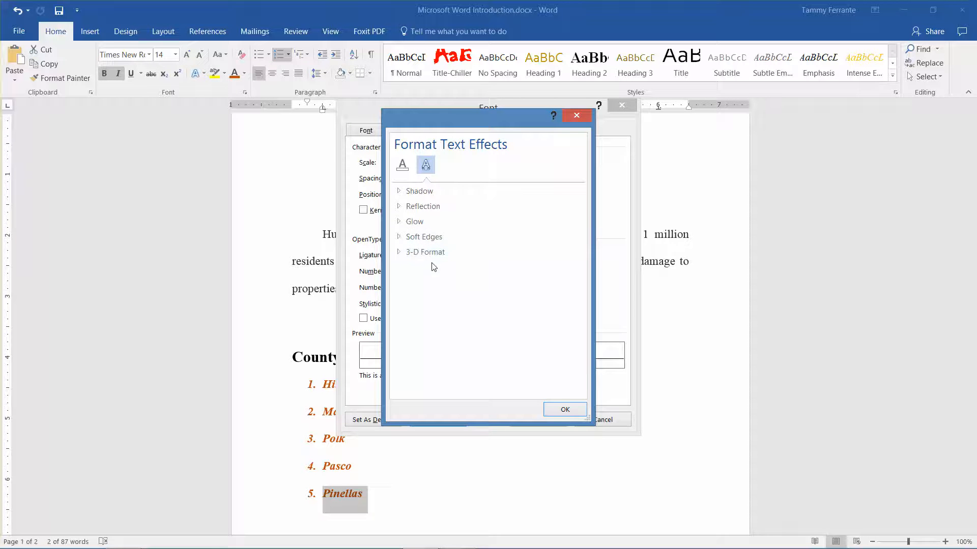
click(576, 117)
click(623, 107)
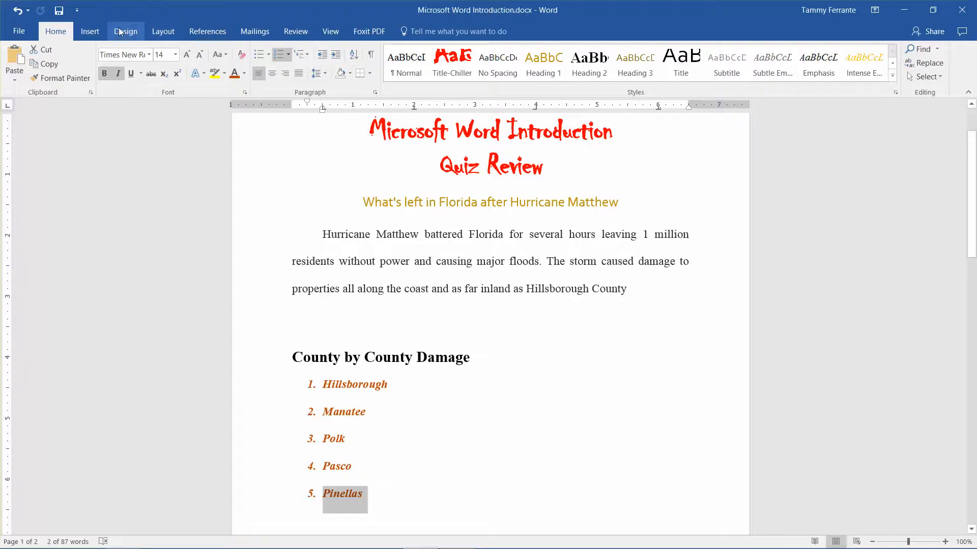
View the available WordArt styles and leave without inserting one
click(100, 39)
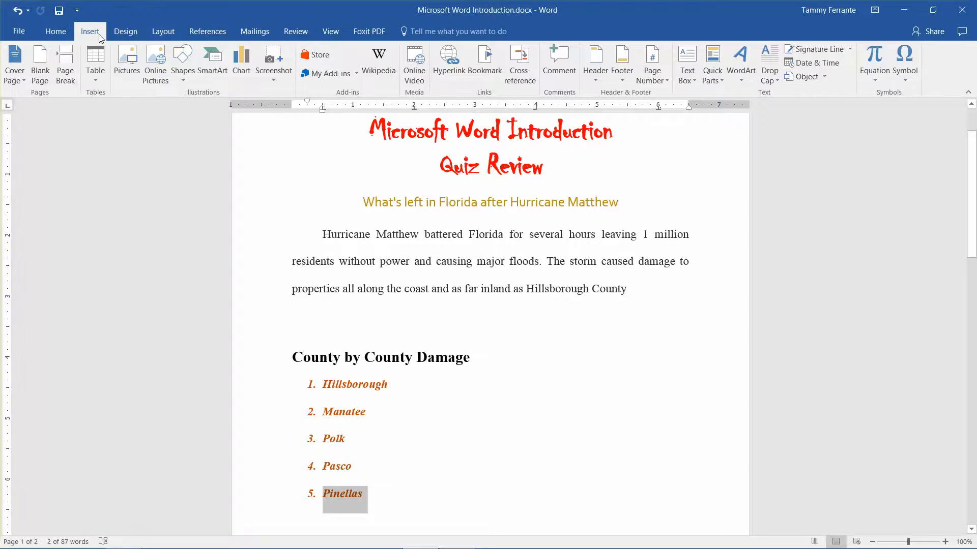
click(746, 82)
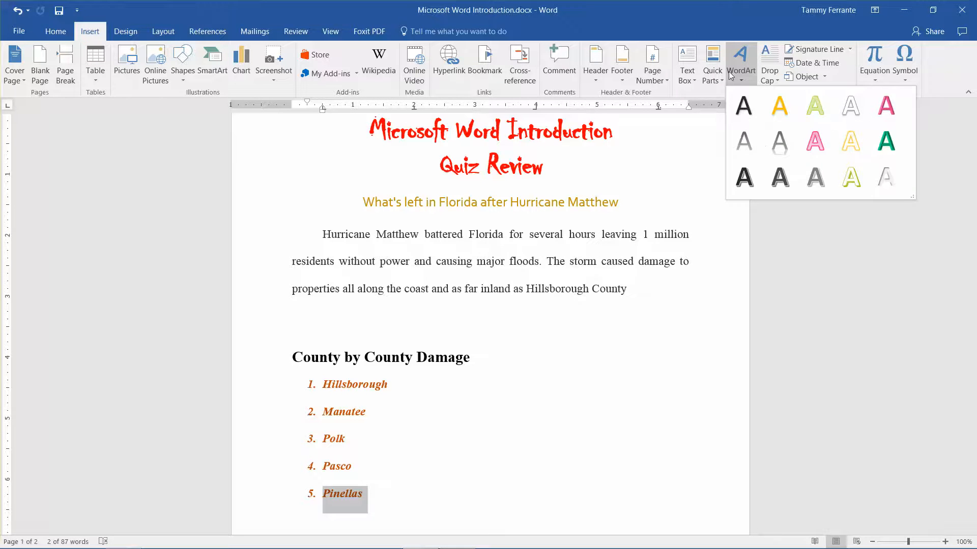
click(740, 22)
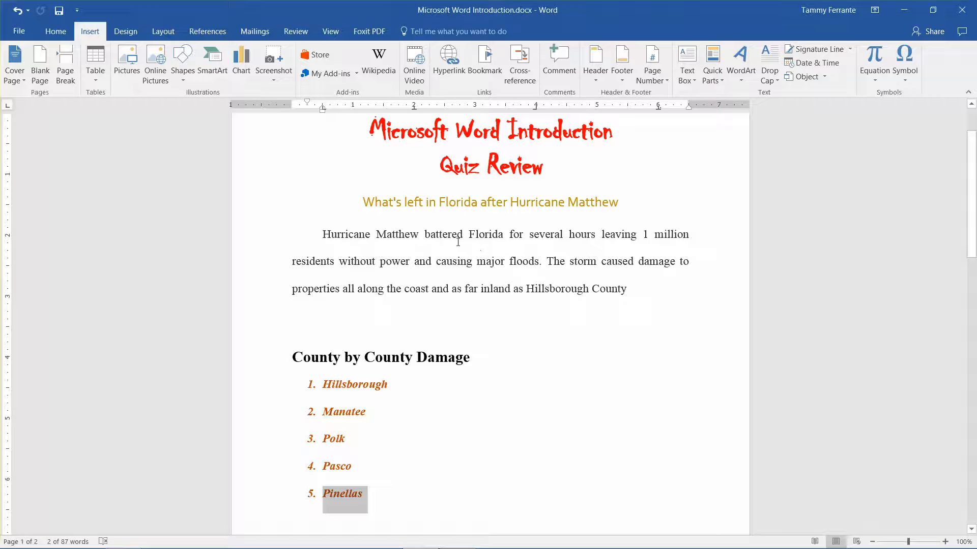
Delete the letter "e" from "power" in the Hurricane Matthew paragraph and put it back
click(407, 261)
key(BackSpace)
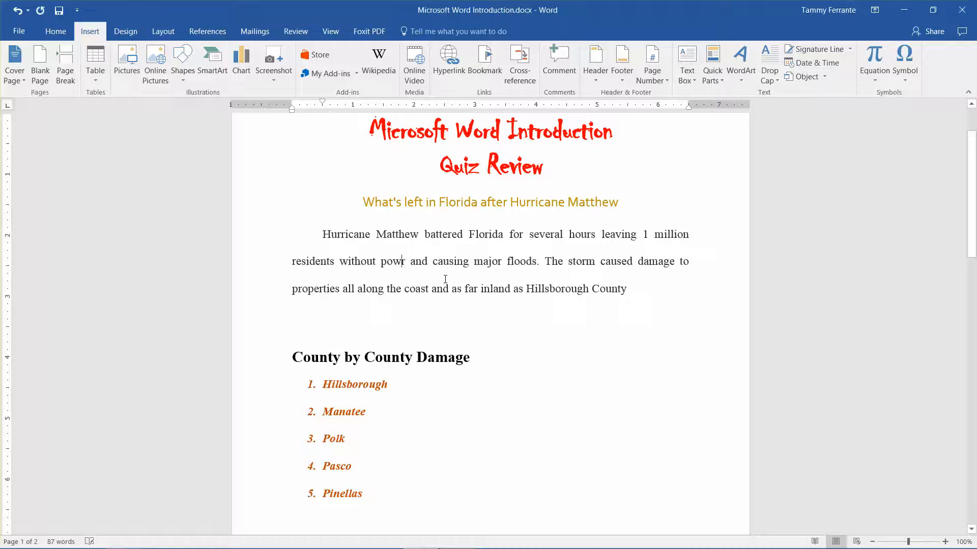
key(Down)
key(Right)
key(Down)
text(e)
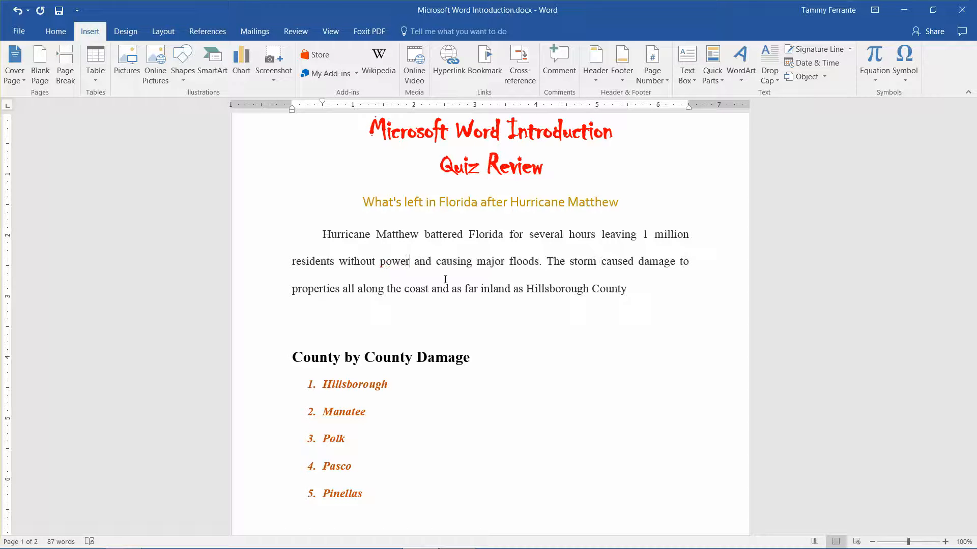
Delete the "d" from "and" before "causing major floods" and enter it again
key(Right)
key(Right)
key(Right)
key(Right)
key(BackSpace)
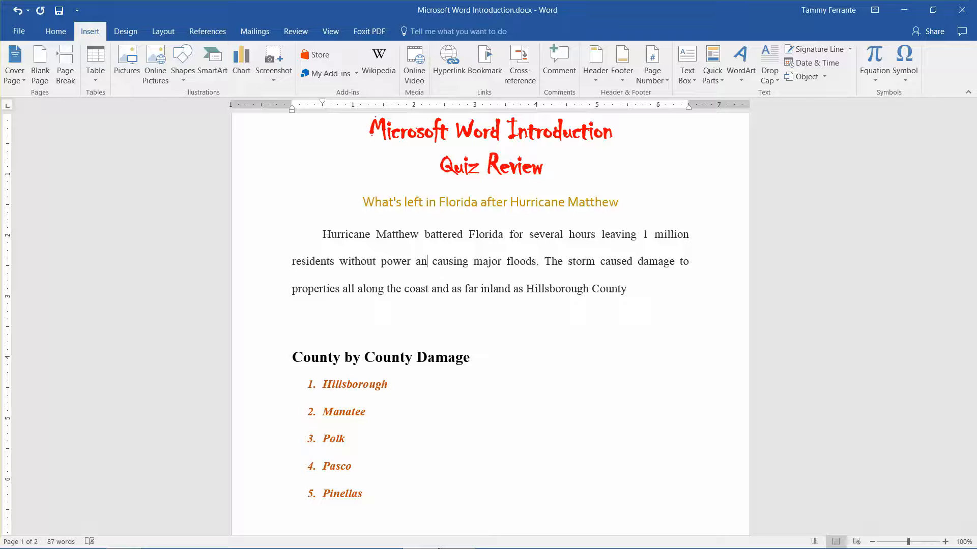
key(Down)
text(d)
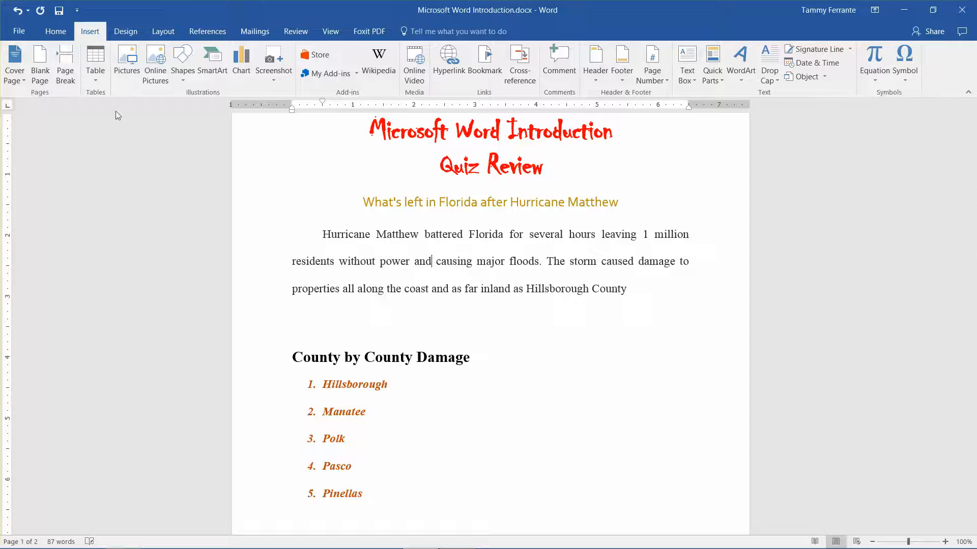
Review the list of undoable actions and undo the last typing of "d" in the paragraph
click(54, 33)
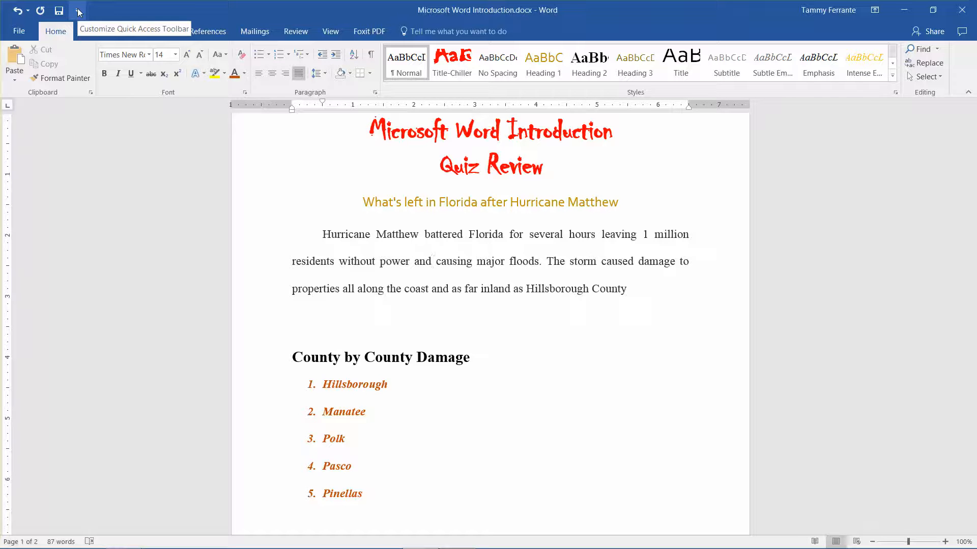
click(29, 11)
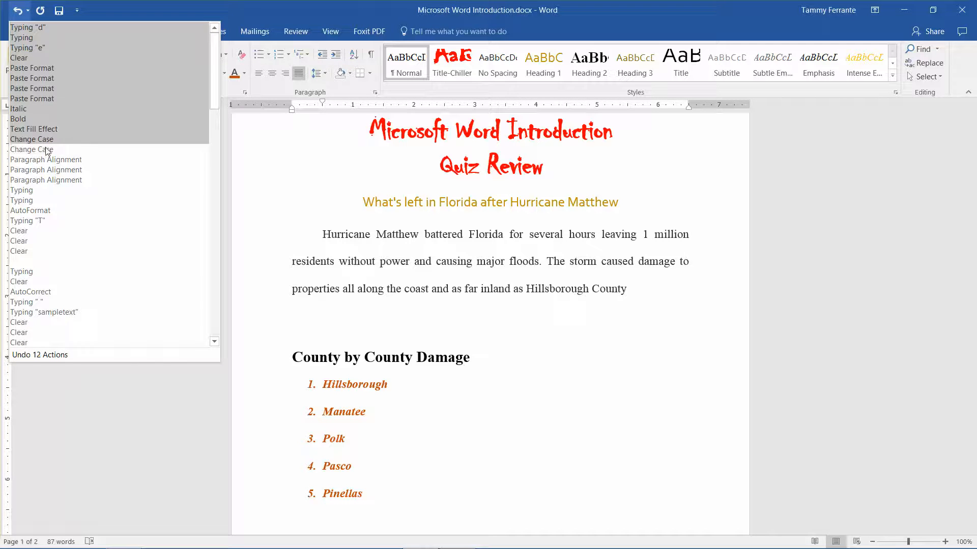
click(53, 65)
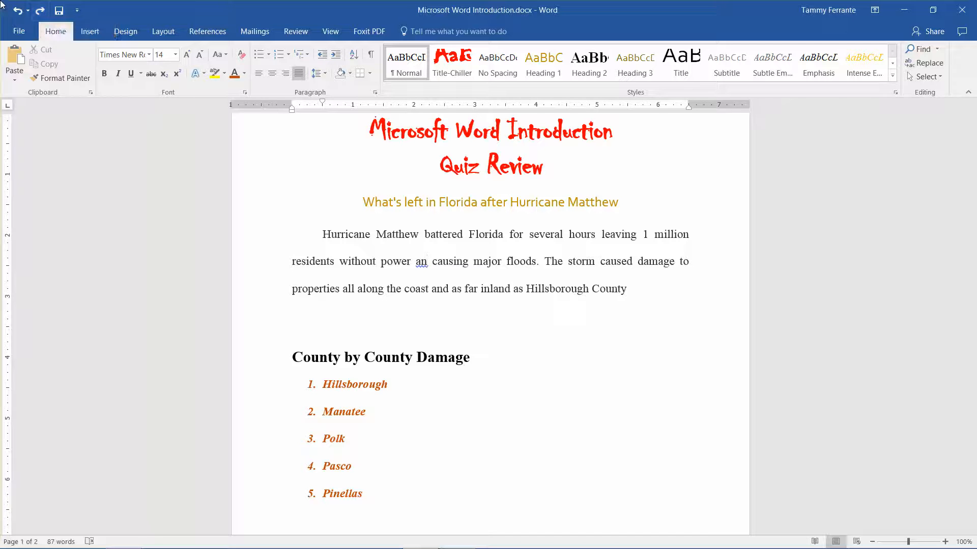
Look at the export options for PDF/XPS and the available file types, and return to the document
click(20, 30)
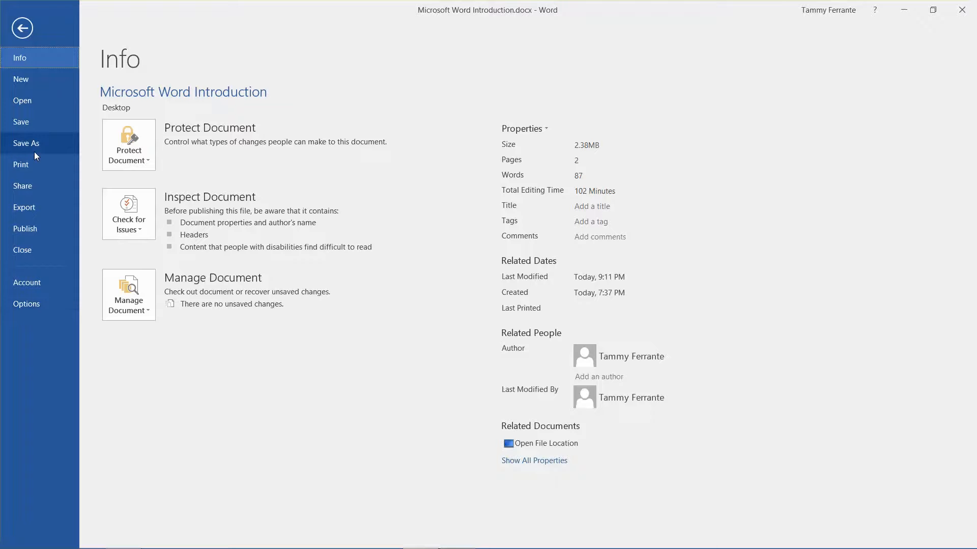
click(29, 216)
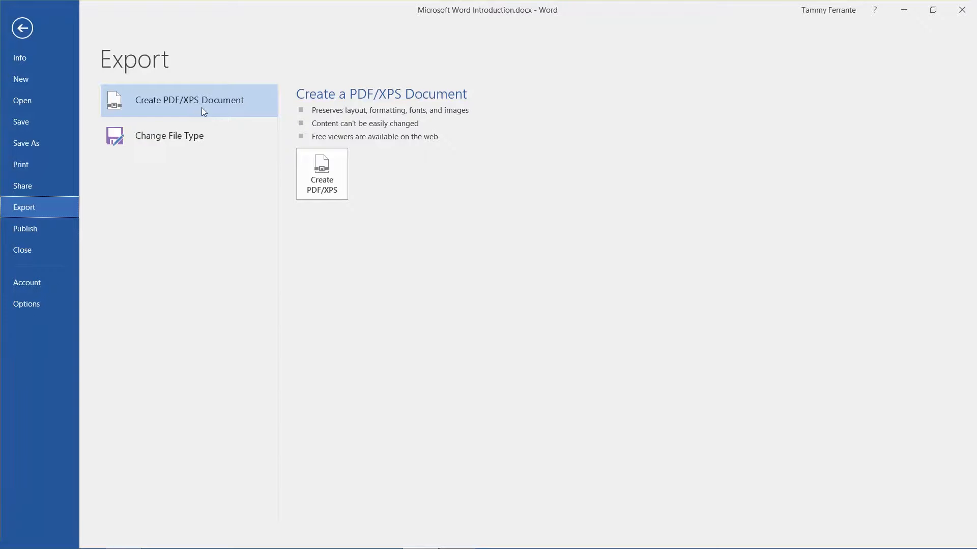
click(184, 131)
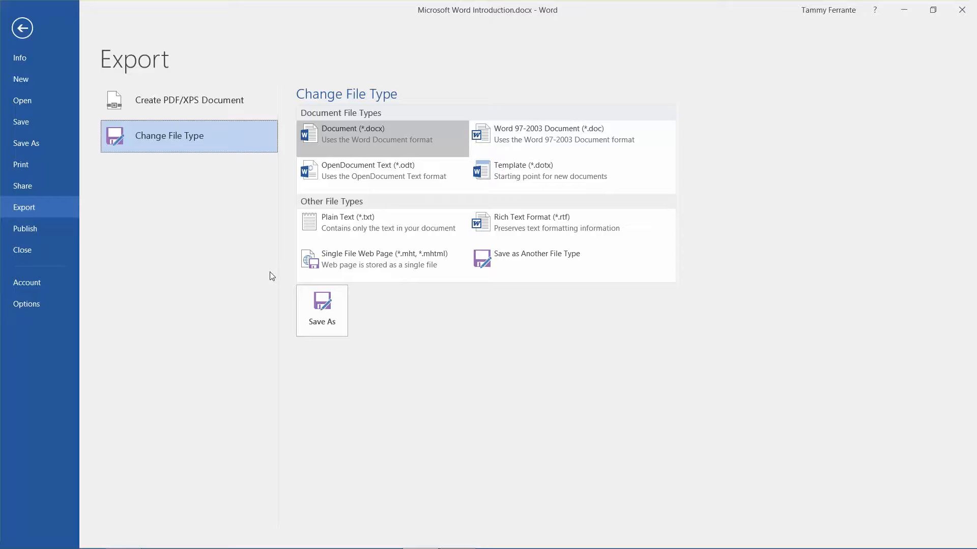
click(29, 30)
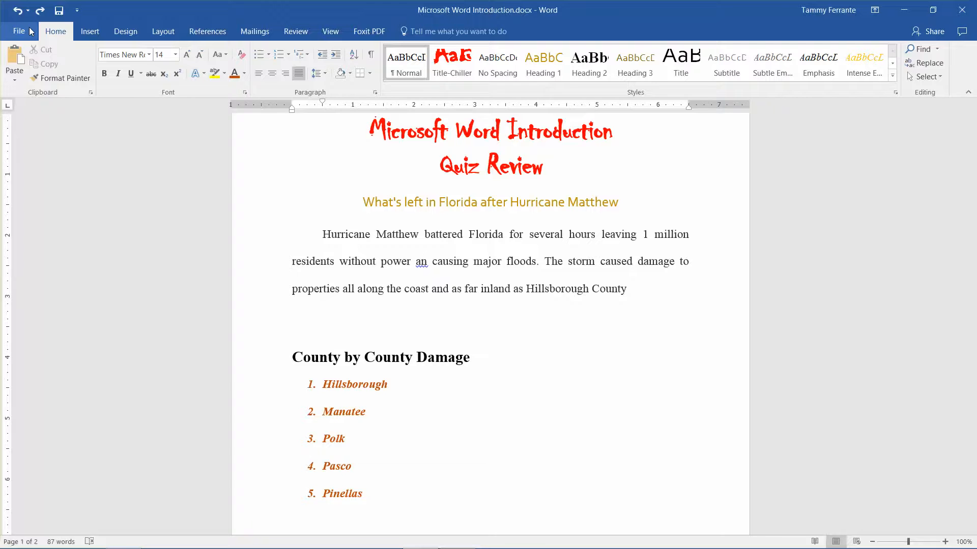
Jump to the References page and return to the beginning of the document
key(ctrl+Page_Down)
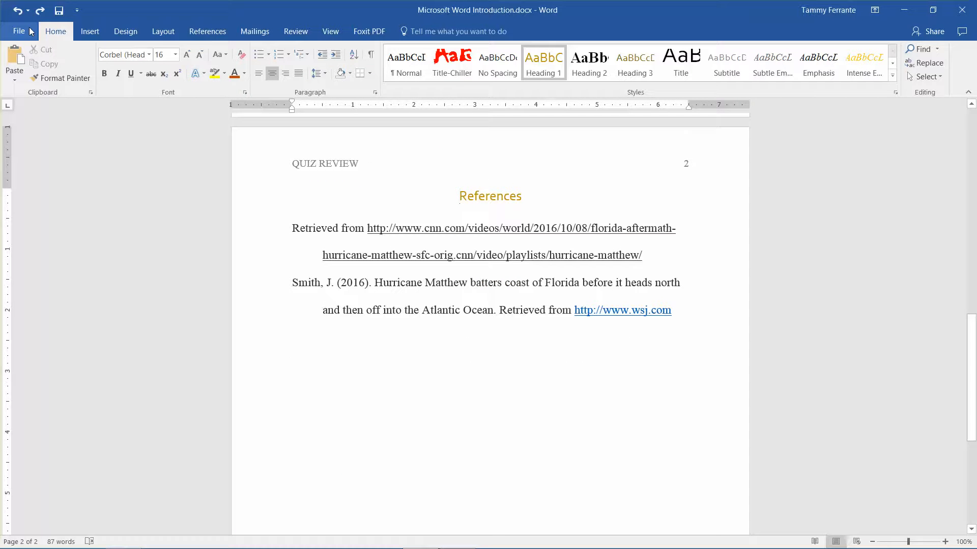
key(ctrl+Home)
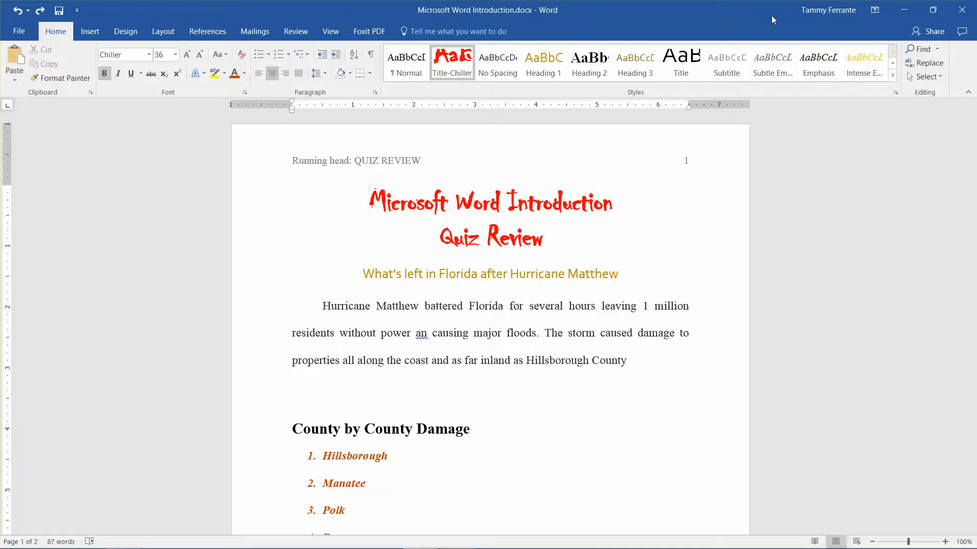
Auto-hide the ribbon, and restore it to always showing tabs and commands
click(875, 10)
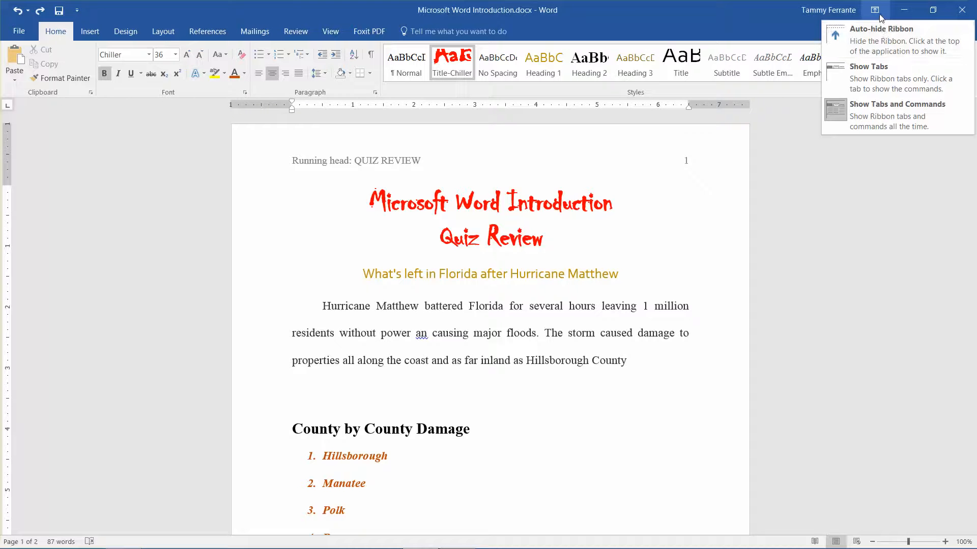
click(879, 14)
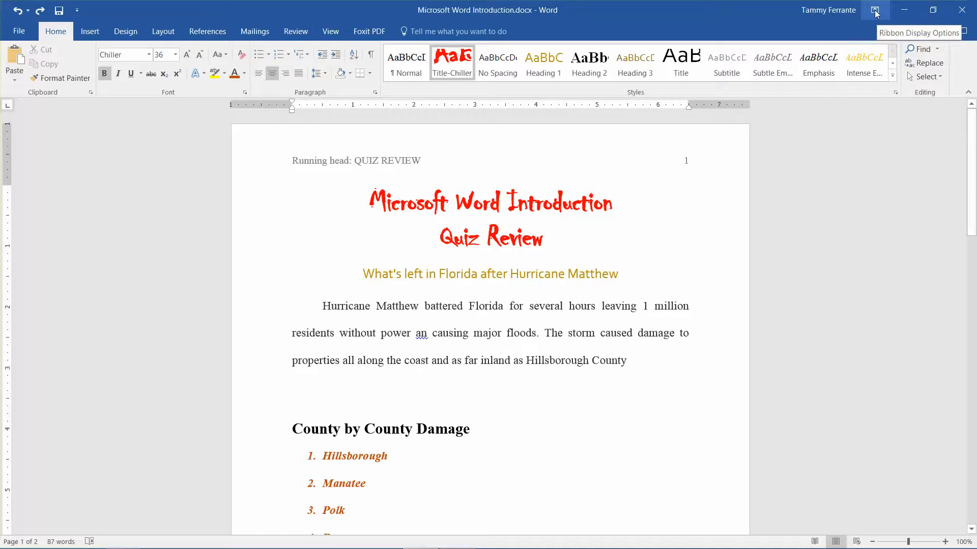
click(875, 13)
click(872, 47)
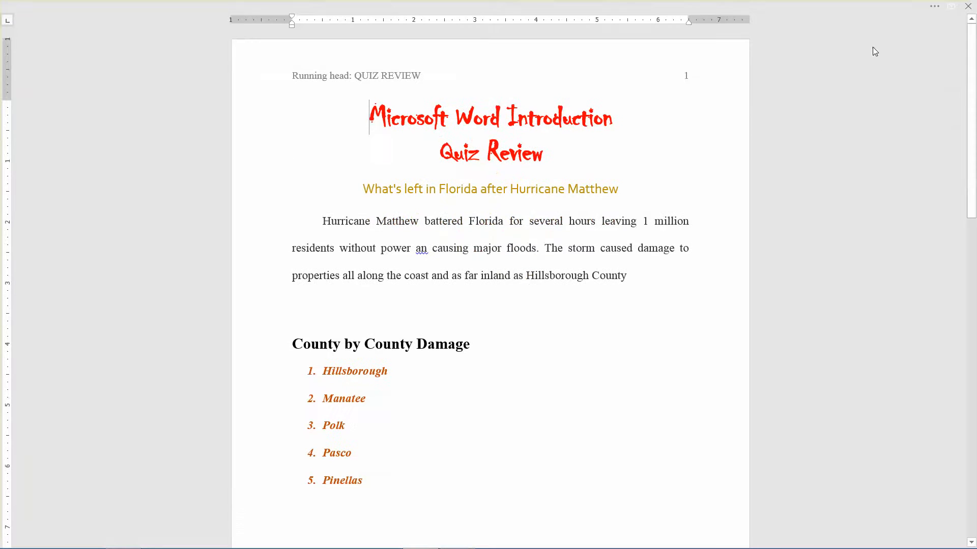
click(935, 8)
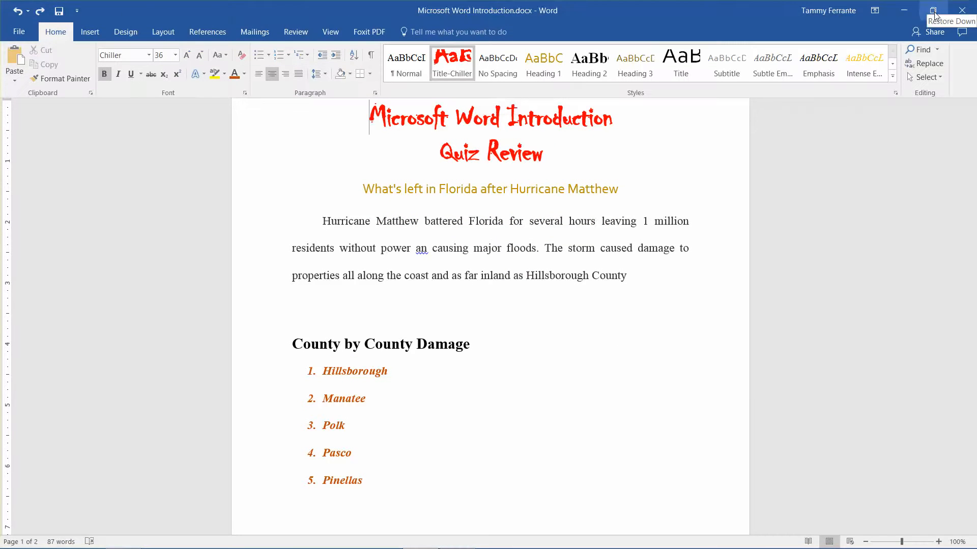
click(875, 15)
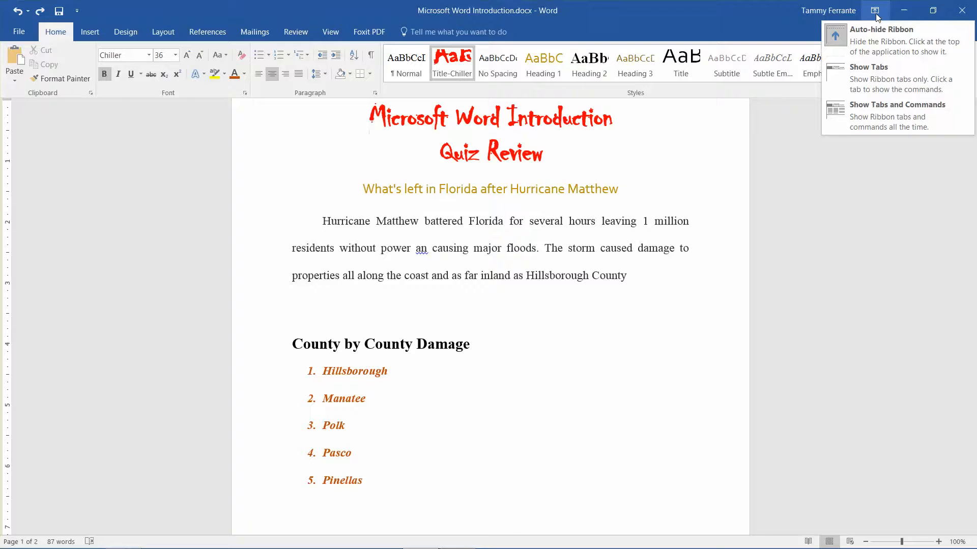
click(899, 126)
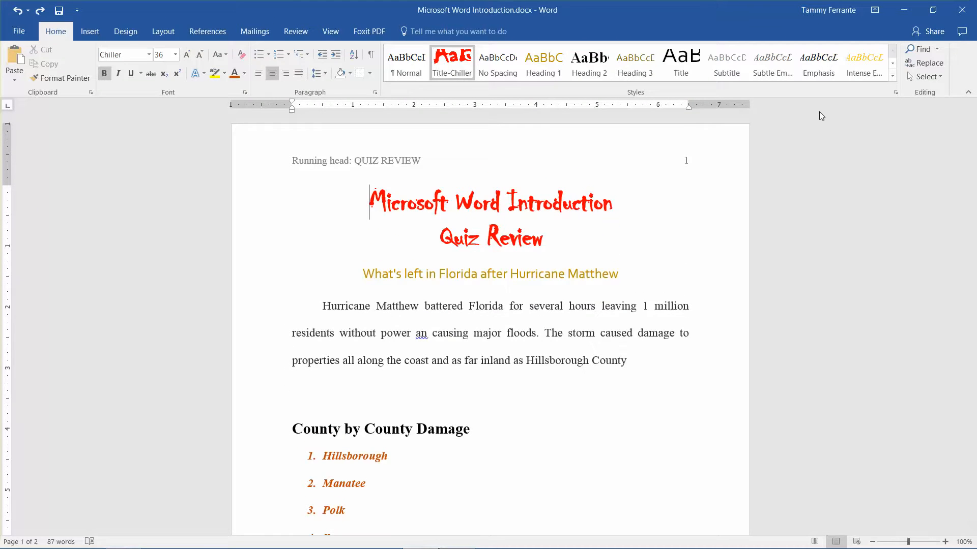
Collapse the ribbon to its tabs and expand it again
key(ctrl+F1)
key(ctrl+F1)
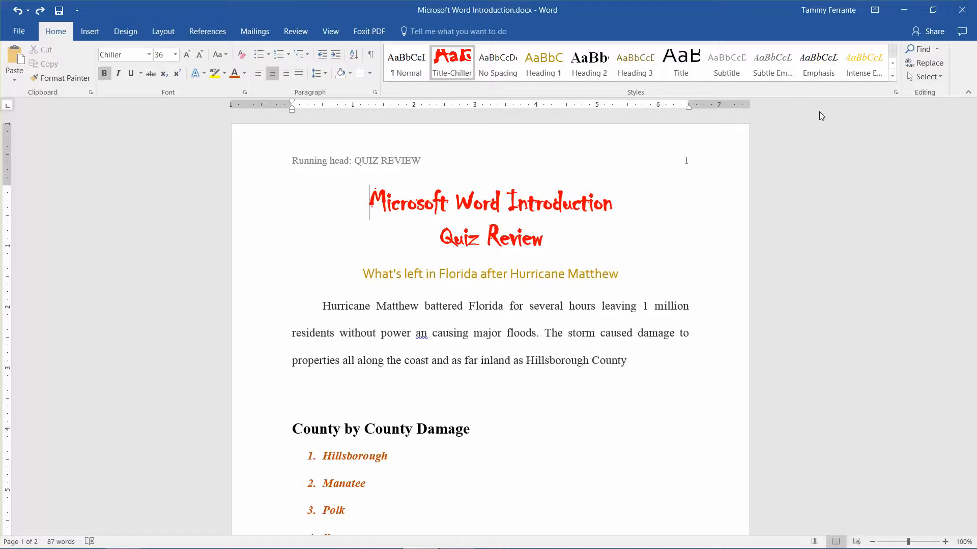
Add Print Preview and Print to the Quick Access Toolbar and remove it again
click(77, 13)
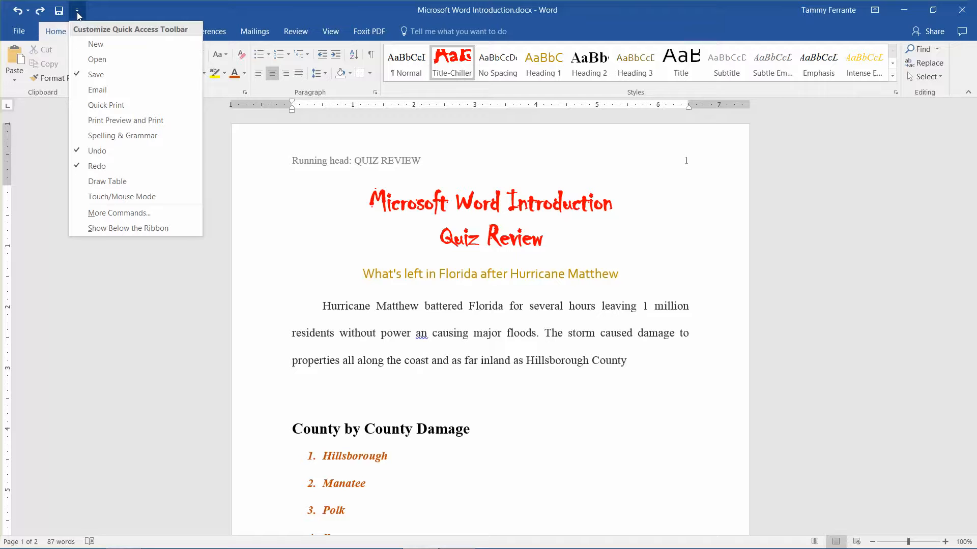
click(125, 120)
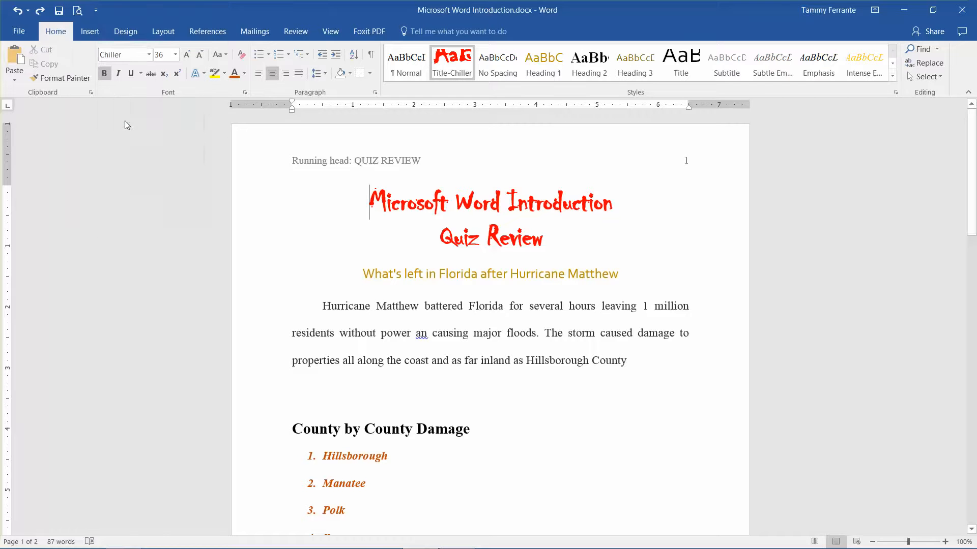
click(96, 13)
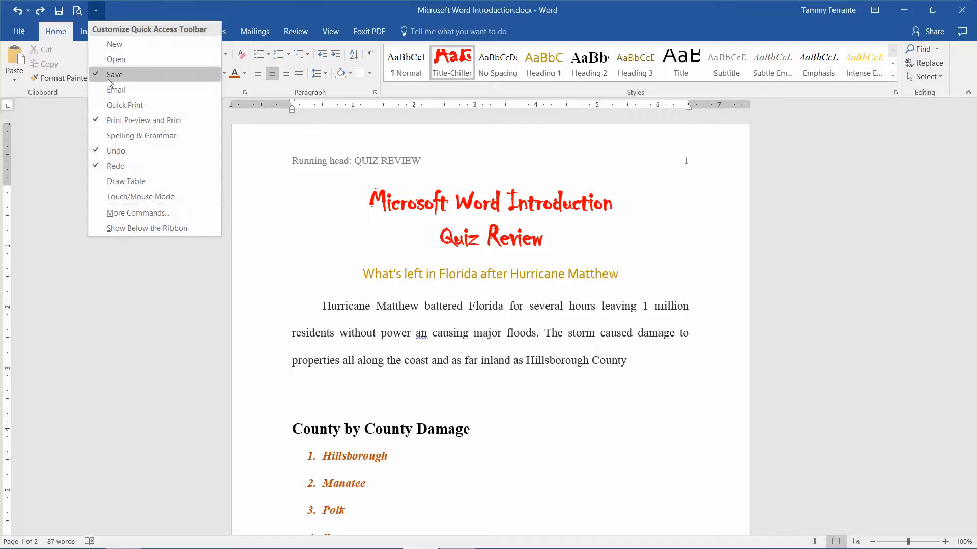
click(118, 122)
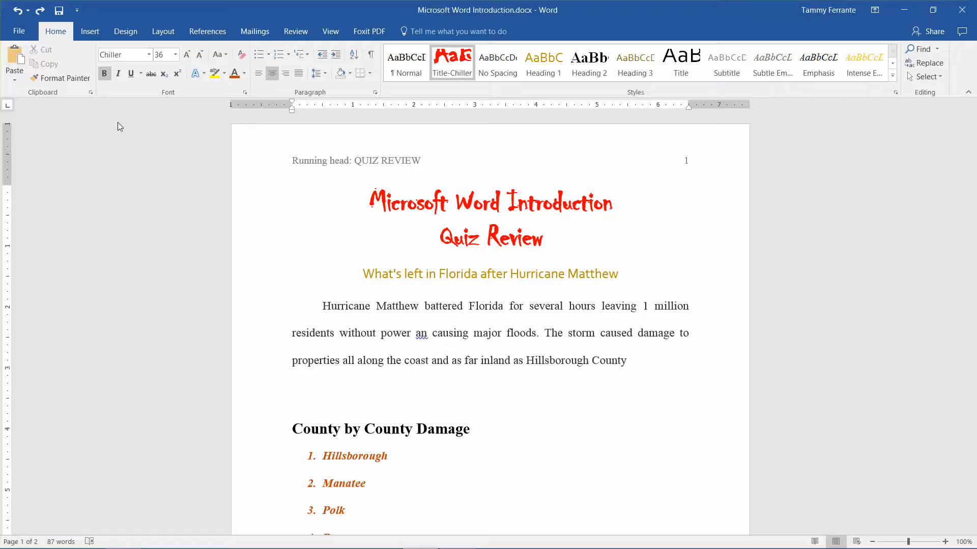
Review the available page breaks and section breaks without inserting any
click(136, 40)
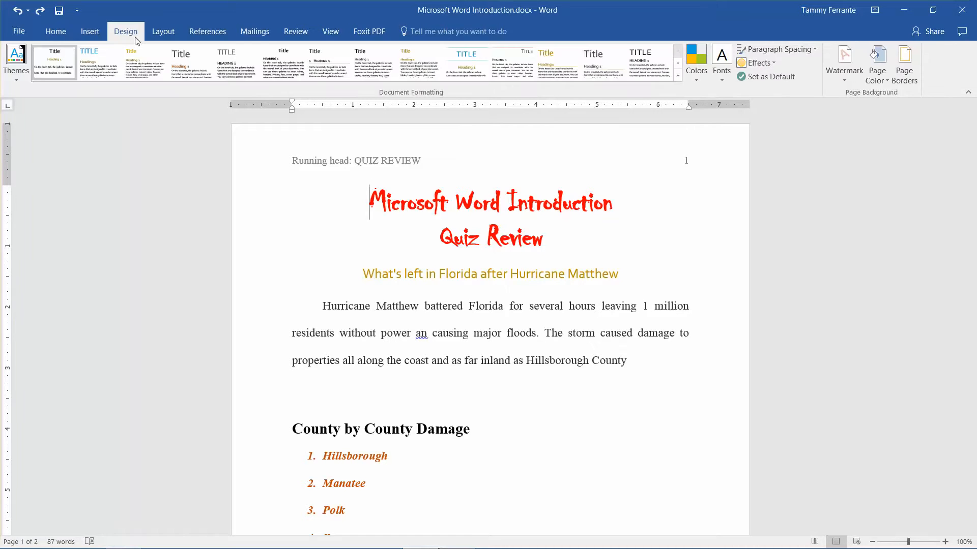
click(177, 39)
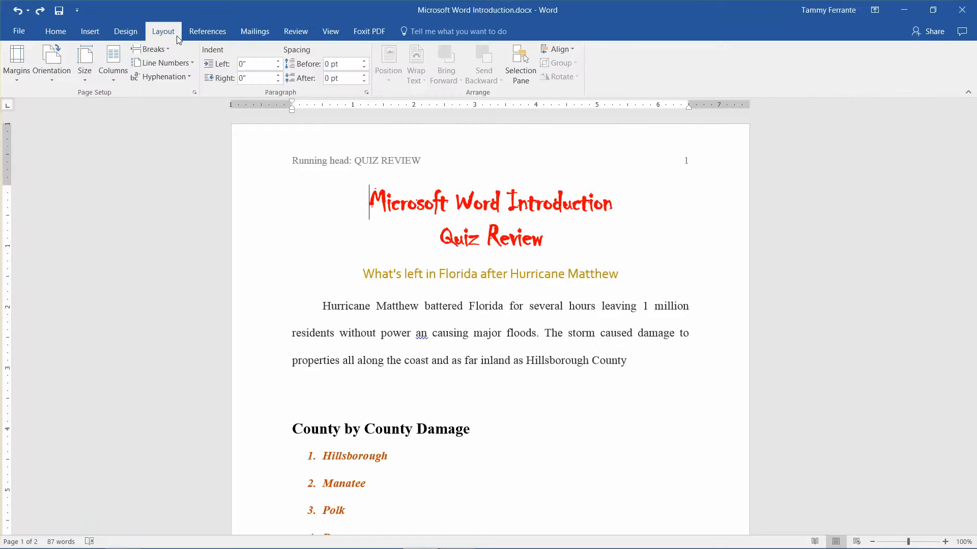
click(170, 49)
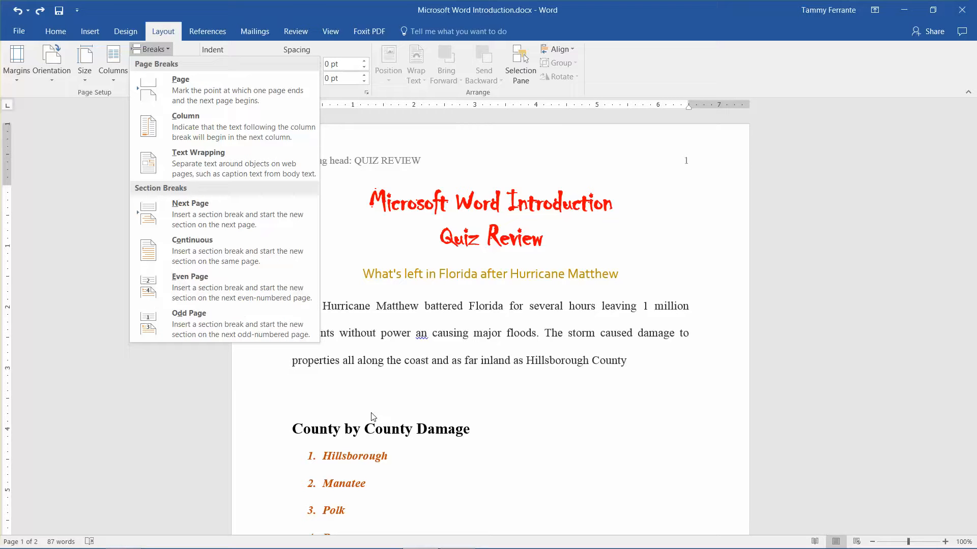
click(327, 404)
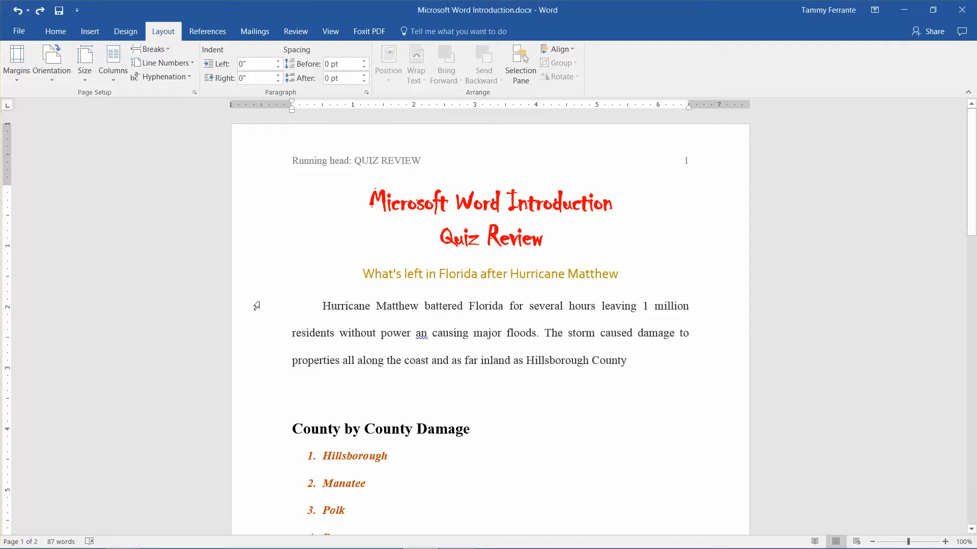
Turn on Show all formatting marks in the display options, turn it off again and accept the options
click(24, 37)
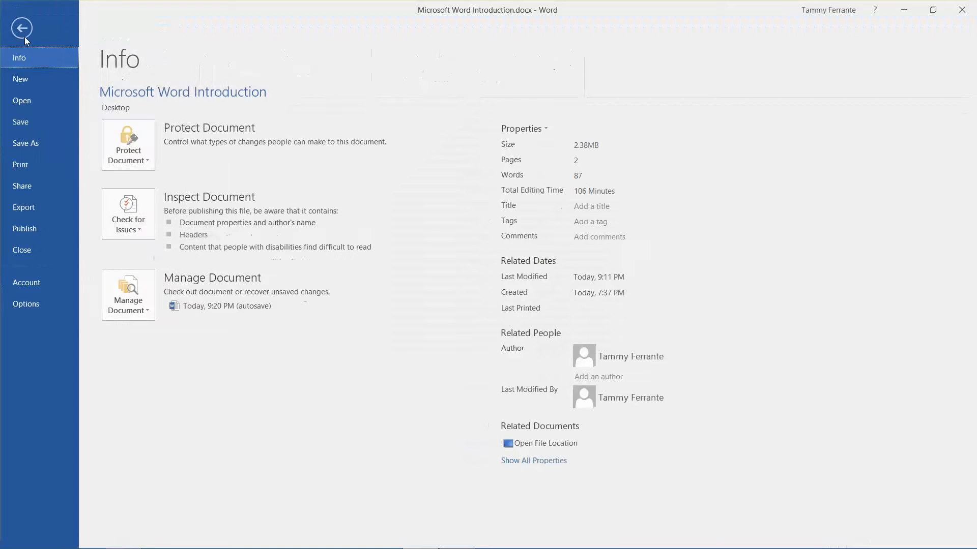
click(24, 304)
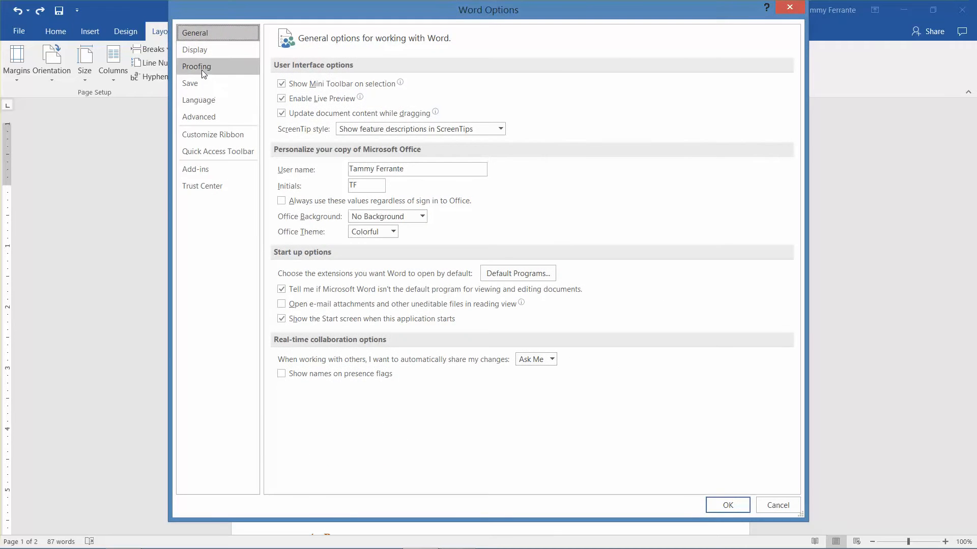
click(201, 51)
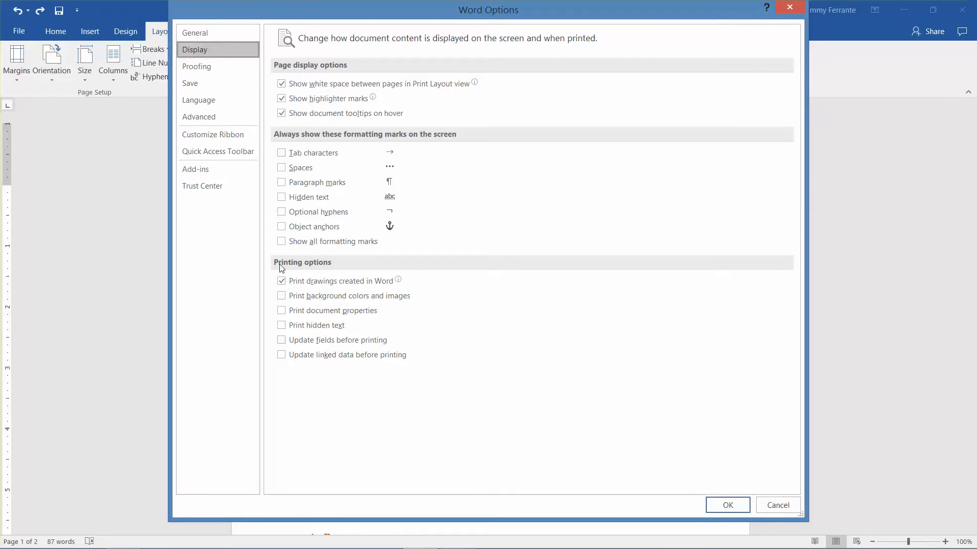
click(281, 241)
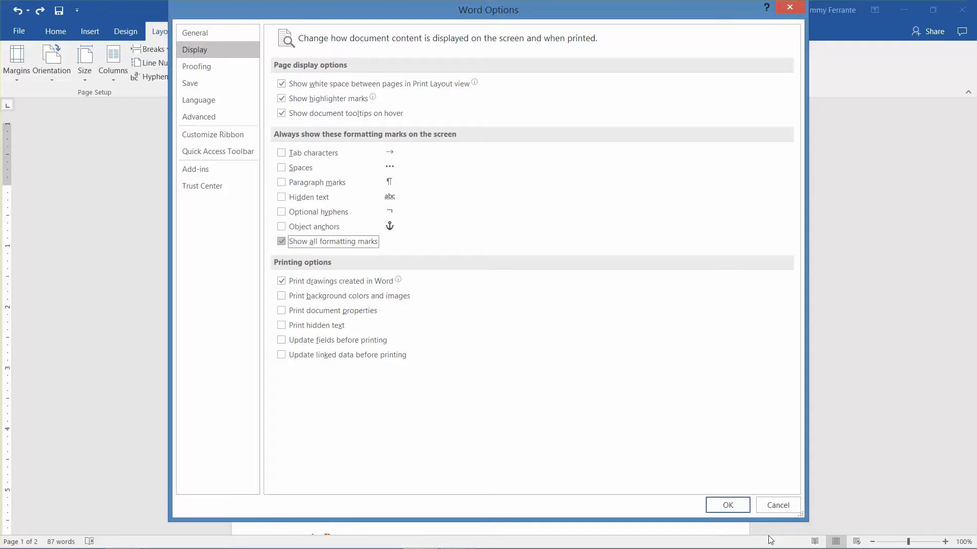
click(300, 243)
click(739, 505)
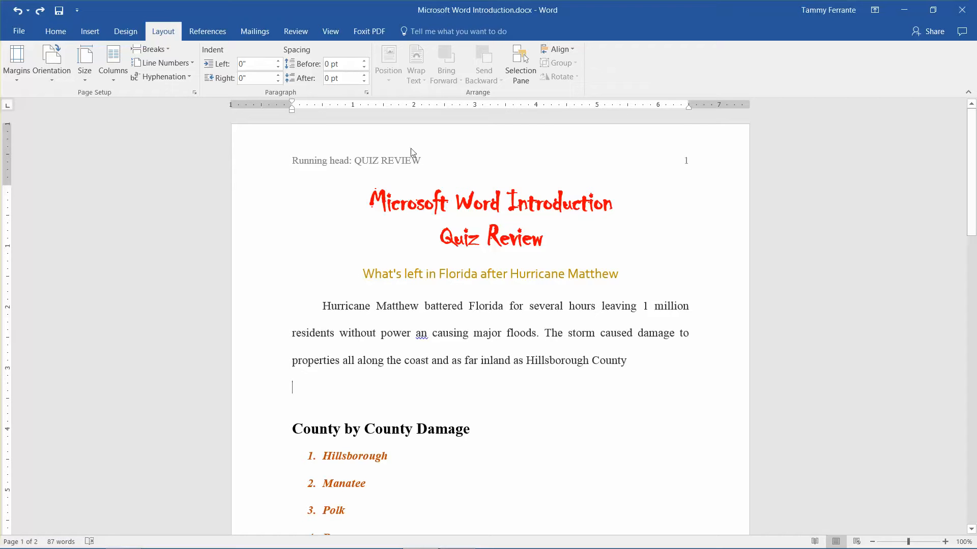
Look at the print settings and the print preview of the document, and return to the document
click(18, 31)
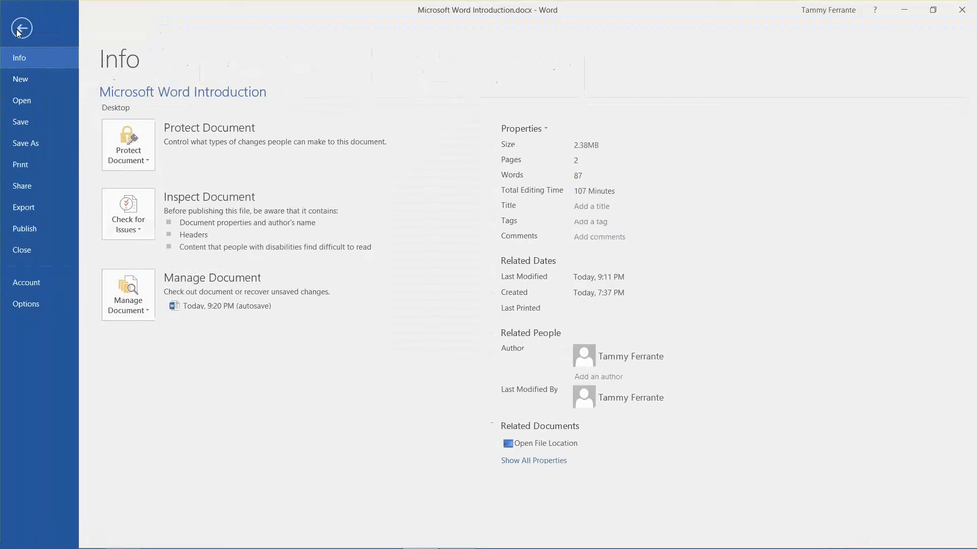
click(42, 166)
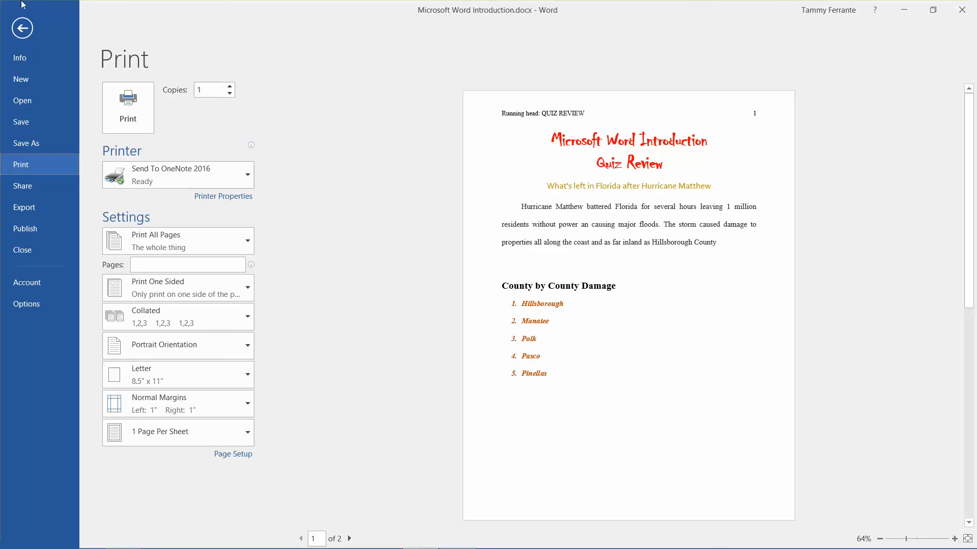
click(22, 29)
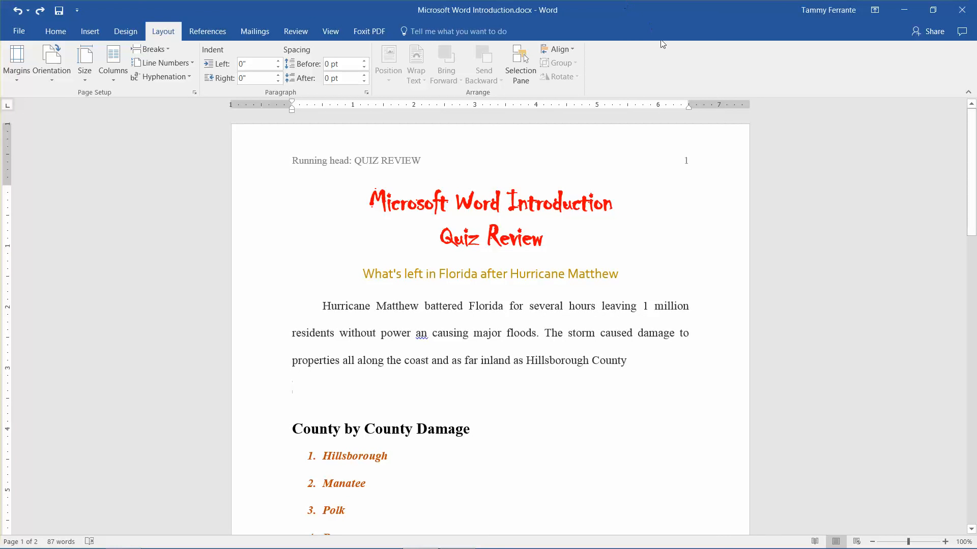
mouse_move(348, 548)
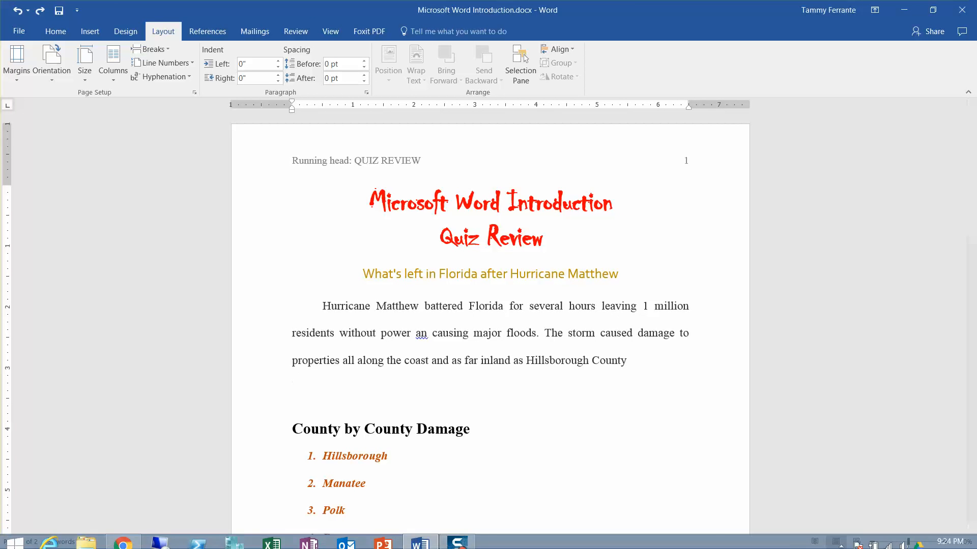